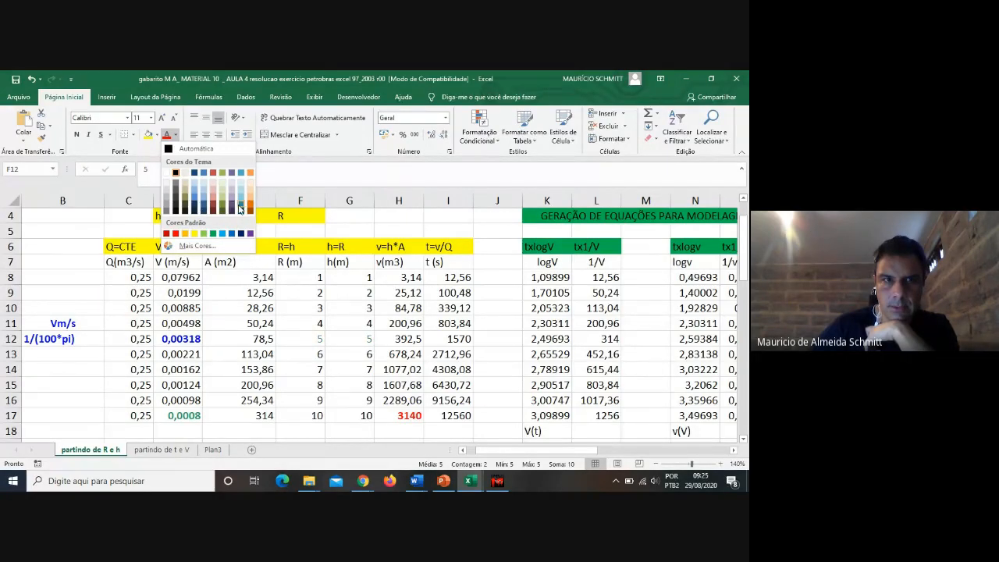
Step: Format the radius value in cell F12 as regular weight with the automatic black font color
{"action": "key", "text": "Escape"}
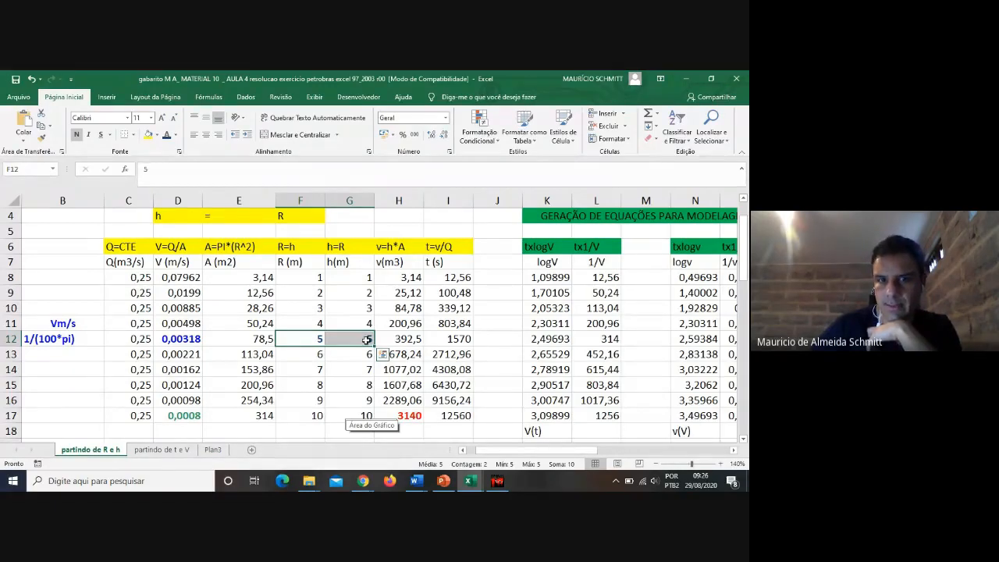
{"action": "left_click", "coordinate": [306, 342]}
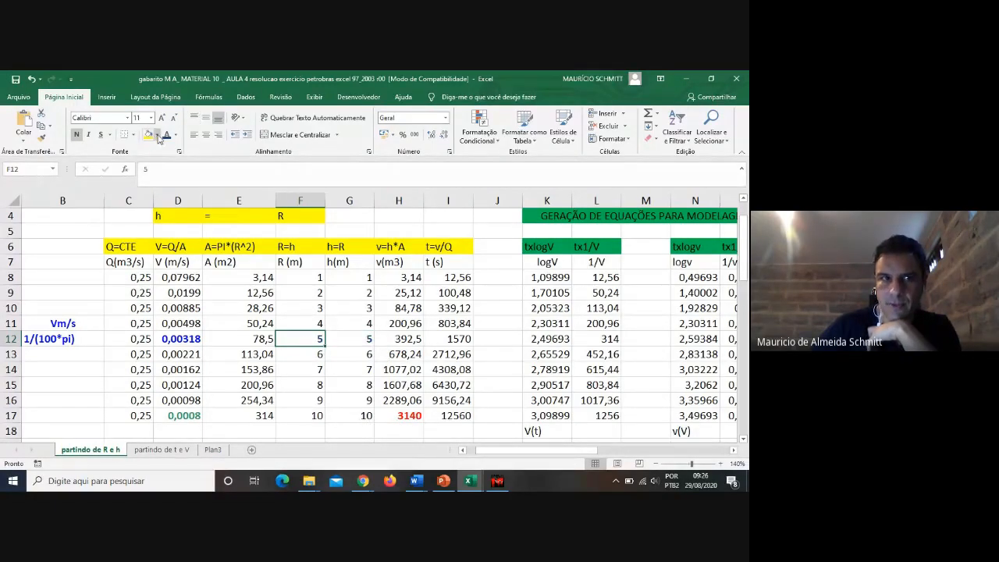
{"action": "left_click", "coordinate": [177, 138]}
{"action": "left_click", "coordinate": [323, 264]}
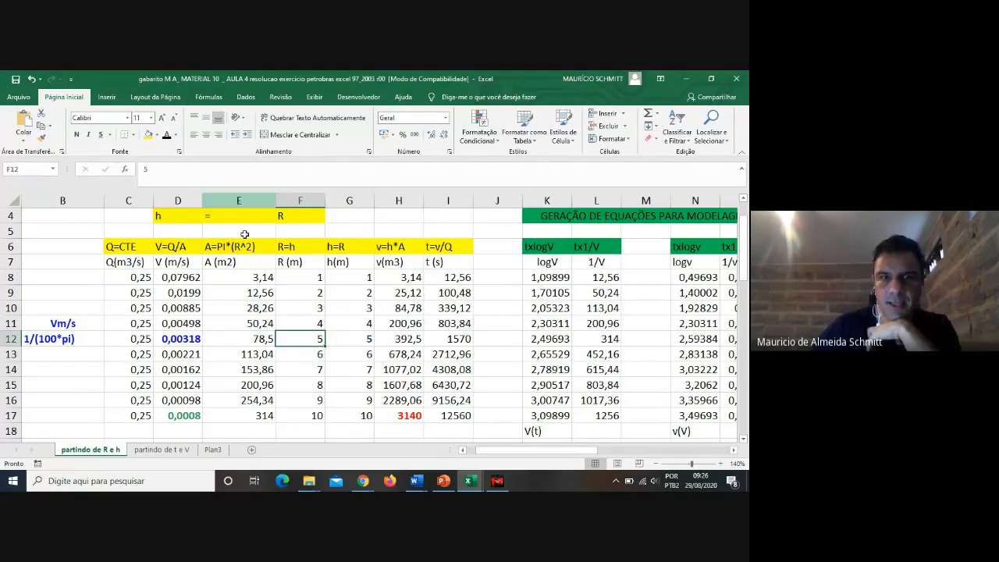
Step: Check the contents of cells D12 and B12 and save the workbook, accepting the compatibility checker
{"action": "left_click", "coordinate": [194, 339]}
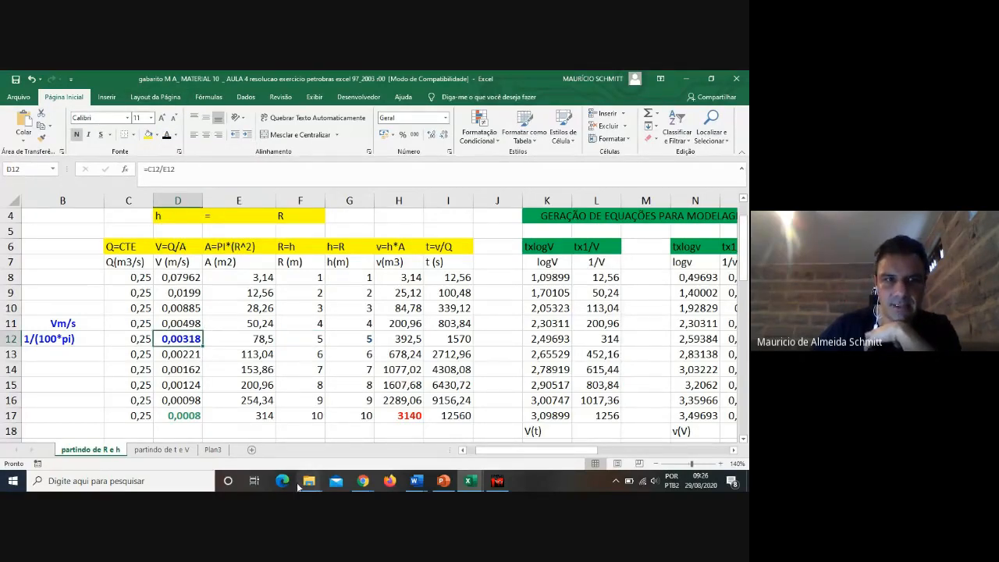
{"action": "left_click", "coordinate": [63, 345]}
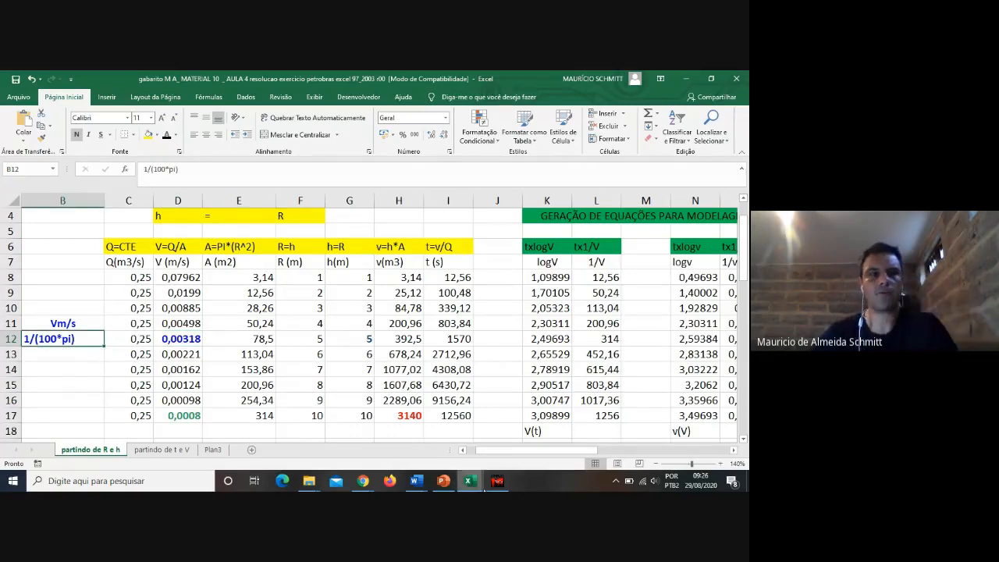
{"action": "mouse_move", "coordinate": [485, 488]}
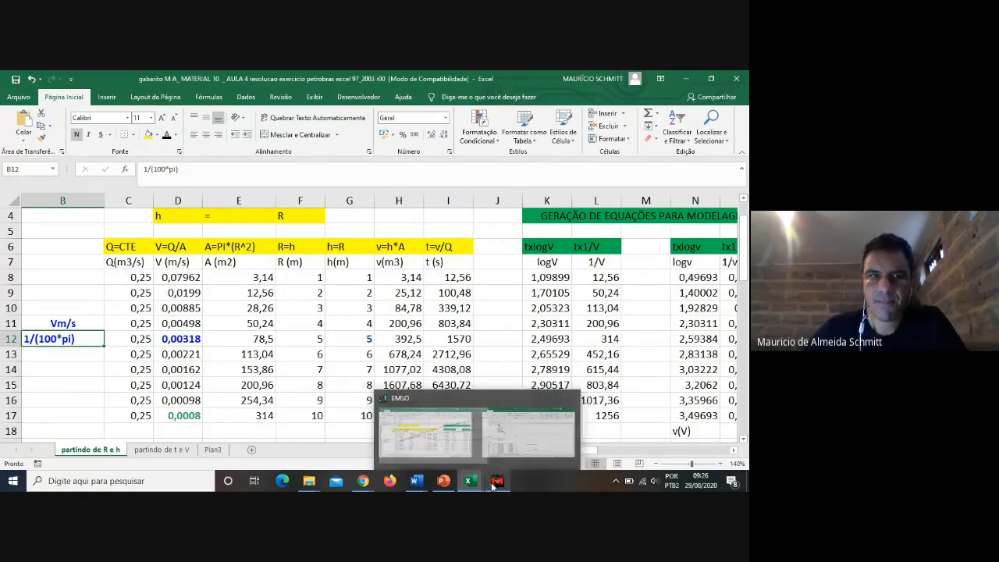
{"action": "left_click", "coordinate": [16, 79]}
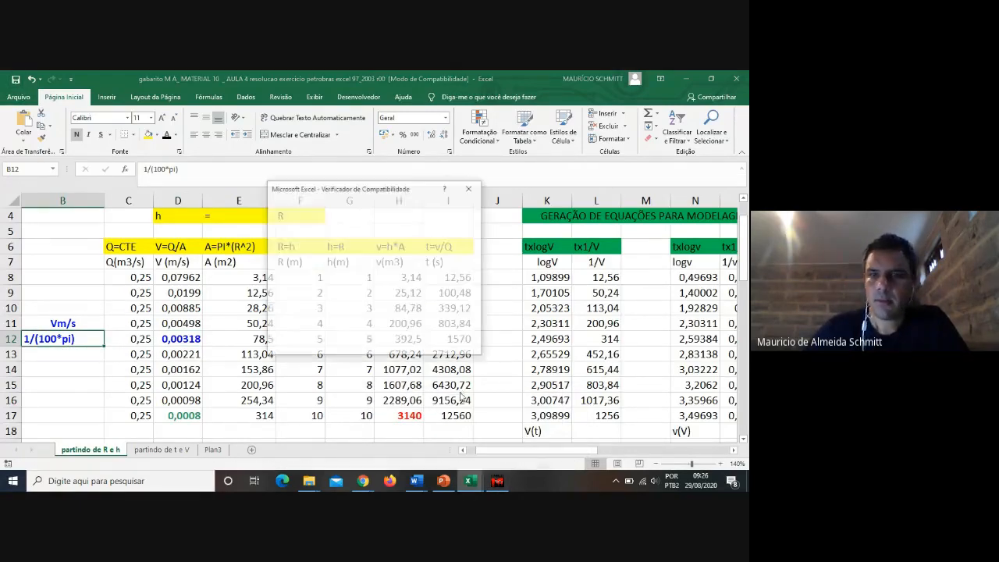
{"action": "left_click", "coordinate": [413, 346]}
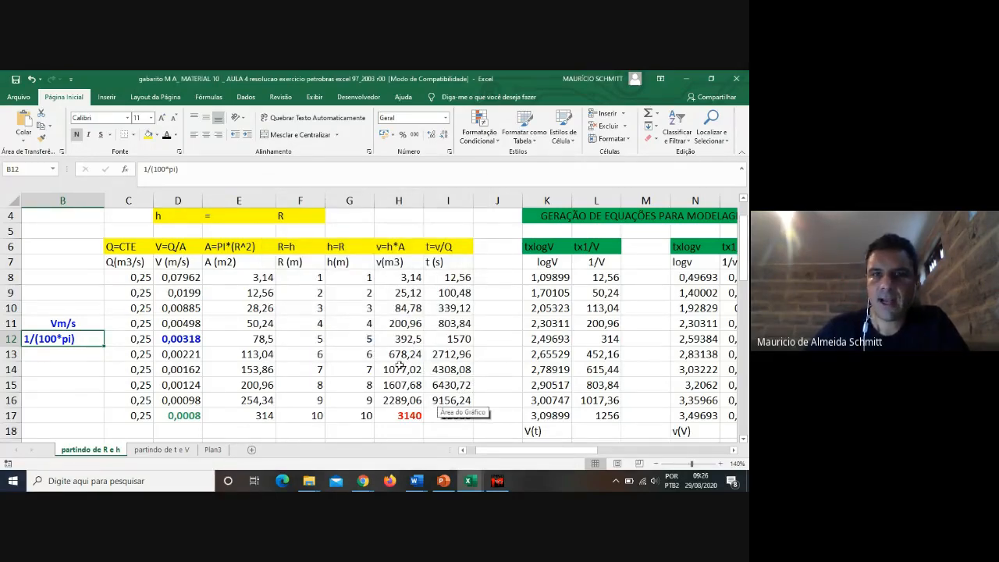
Step: Examine the calculation table and the txV, txlogV, vxV and log vxV charts on the sheet
{"action": "scroll", "coordinate": [392, 348], "scroll_direction": "down", "scroll_amount": 6}
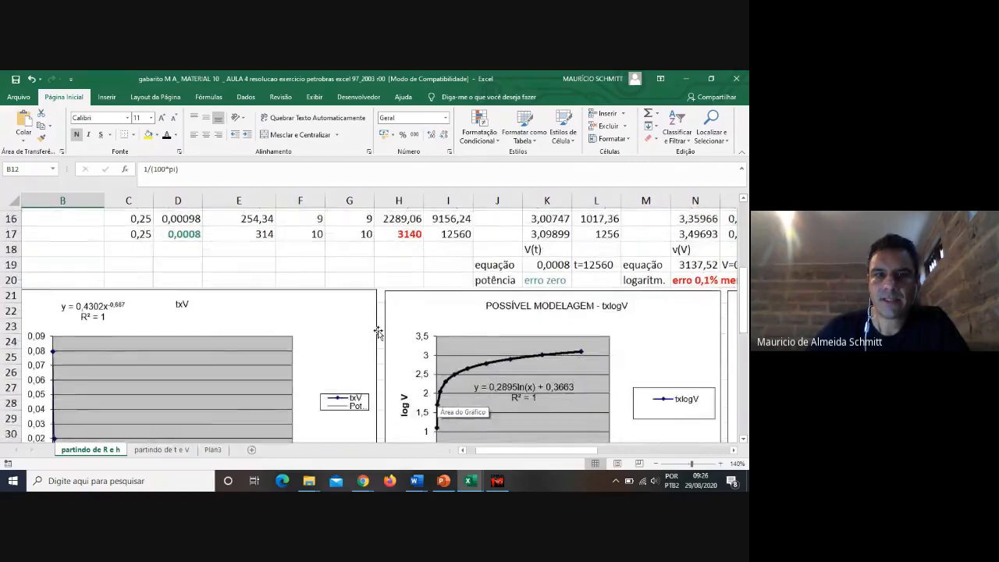
{"action": "scroll", "coordinate": [226, 385], "scroll_direction": "up", "scroll_amount": 1}
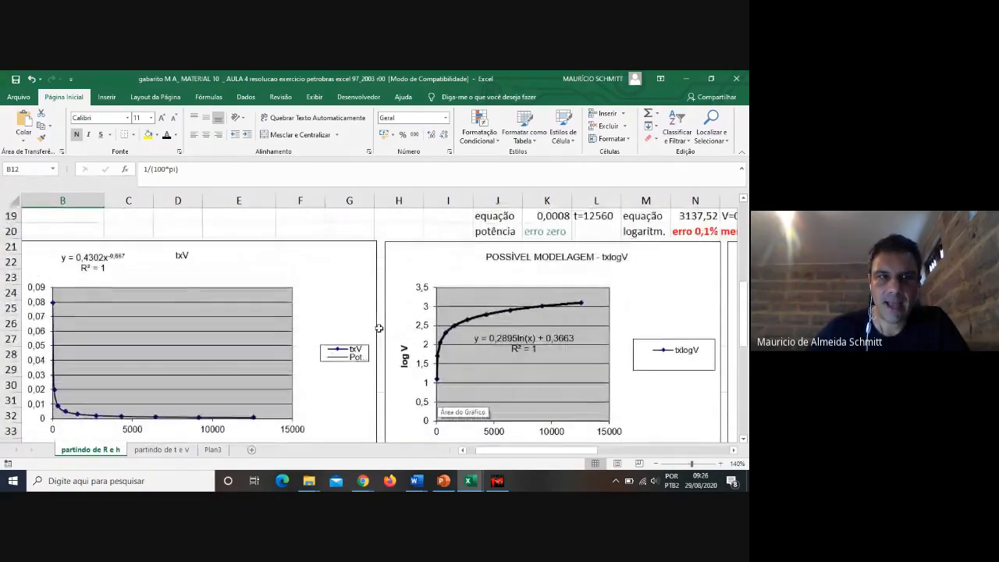
{"action": "scroll", "coordinate": [267, 379], "scroll_direction": "down", "scroll_amount": 4}
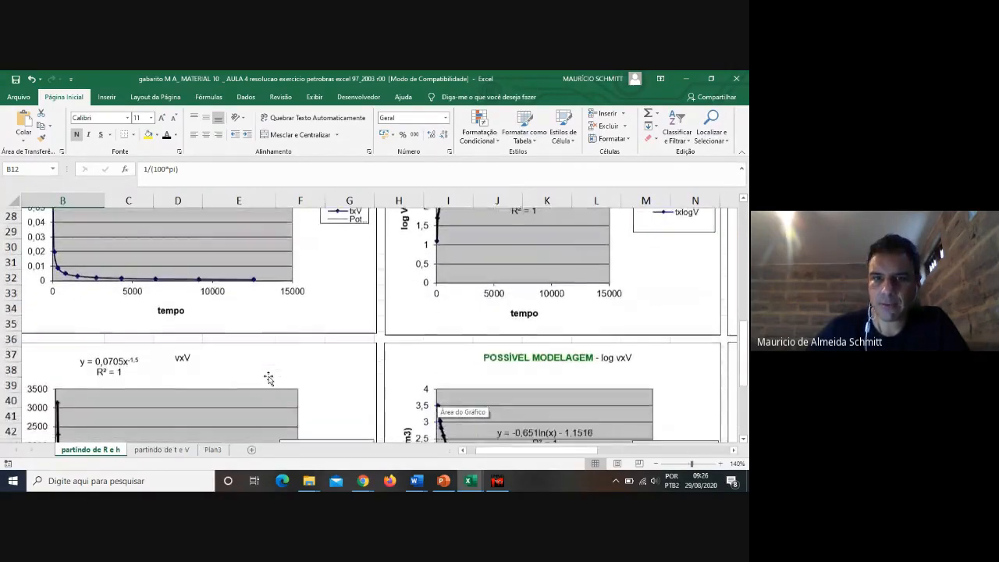
{"action": "scroll", "coordinate": [268, 378], "scroll_direction": "down", "scroll_amount": 2}
{"action": "scroll", "coordinate": [261, 382], "scroll_direction": "up", "scroll_amount": 4}
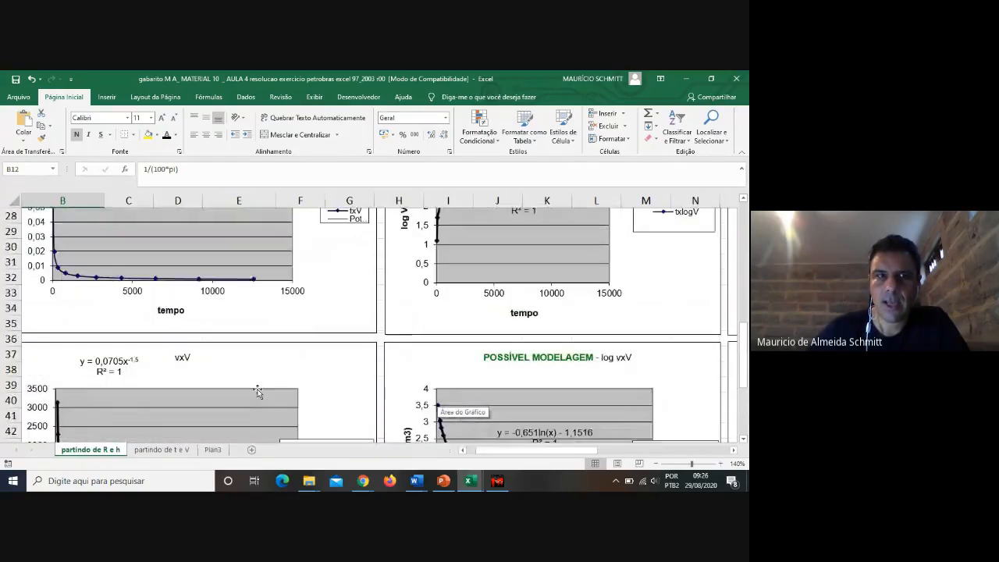
{"action": "scroll", "coordinate": [257, 391], "scroll_direction": "up", "scroll_amount": 2}
{"action": "scroll", "coordinate": [257, 391], "scroll_direction": "up", "scroll_amount": 4}
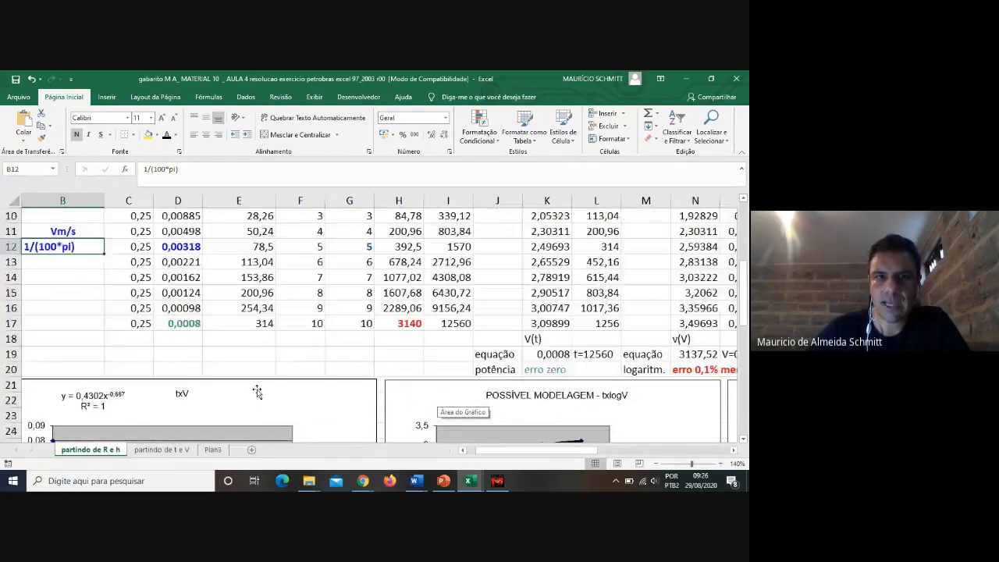
{"action": "scroll", "coordinate": [363, 351], "scroll_direction": "up", "scroll_amount": 2}
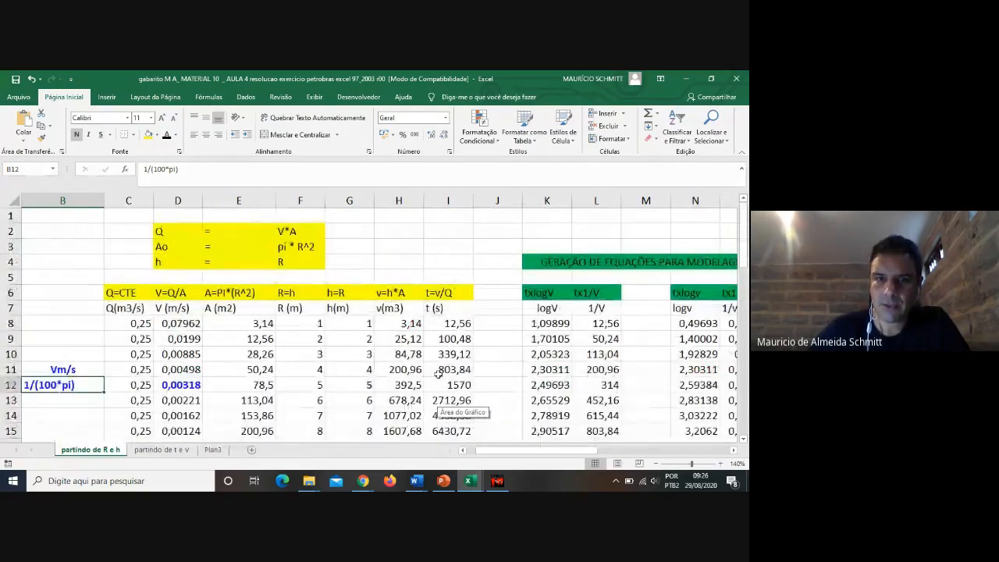
{"action": "scroll", "coordinate": [428, 384], "scroll_direction": "down", "scroll_amount": 4}
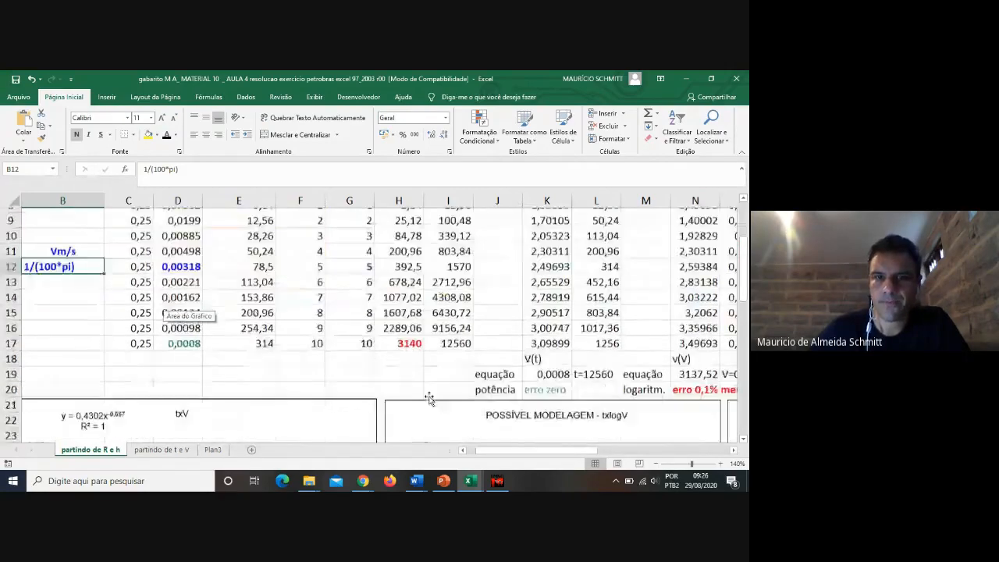
{"action": "scroll", "coordinate": [434, 404], "scroll_direction": "down", "scroll_amount": 2}
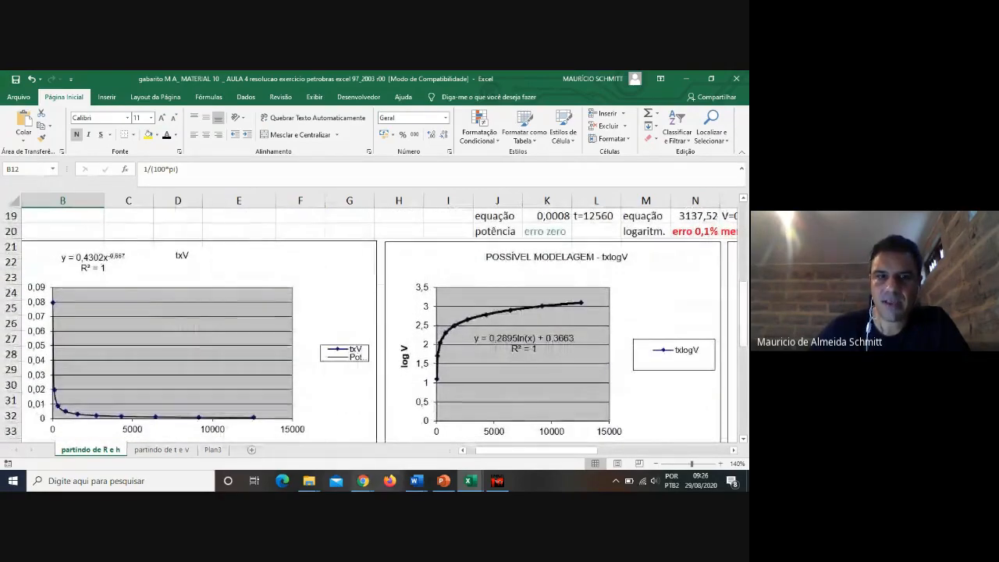
Step: Look at the reservoir question in the PowerPoint presentation, and switch to the MOD AMB sab folder in File Explorer
{"action": "mouse_move", "coordinate": [427, 482]}
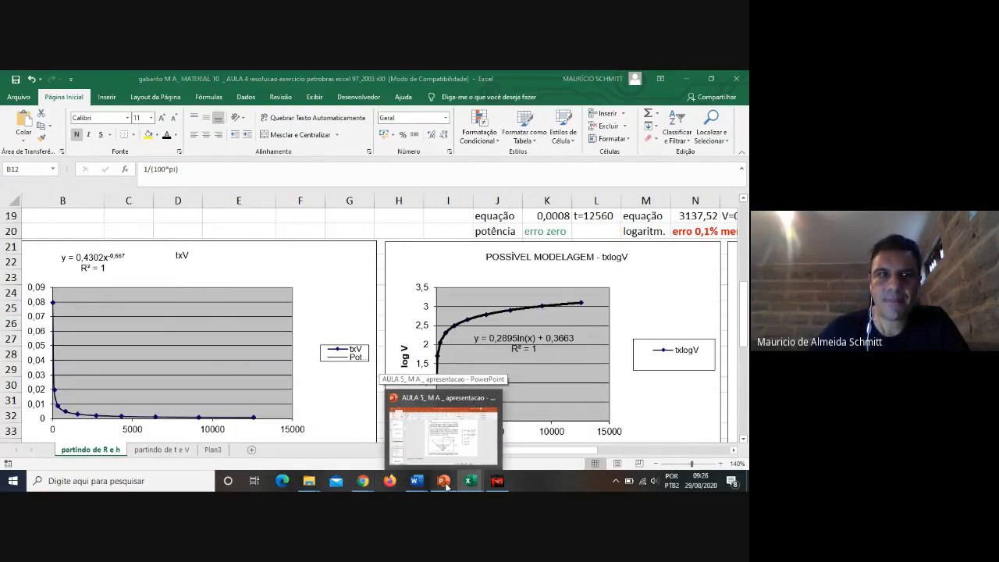
{"action": "left_click", "coordinate": [444, 483]}
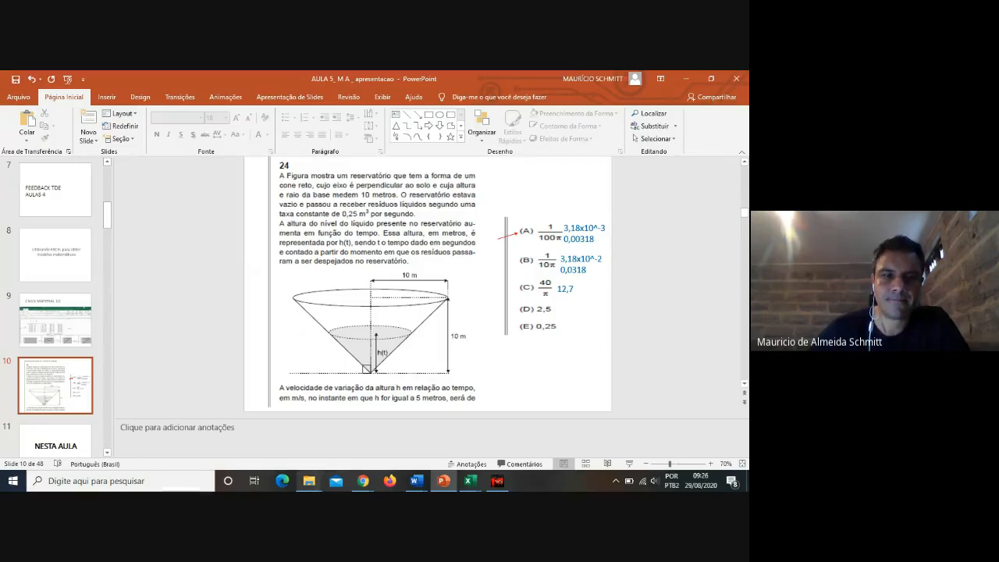
{"action": "mouse_move", "coordinate": [308, 484]}
{"action": "mouse_move", "coordinate": [260, 451]}
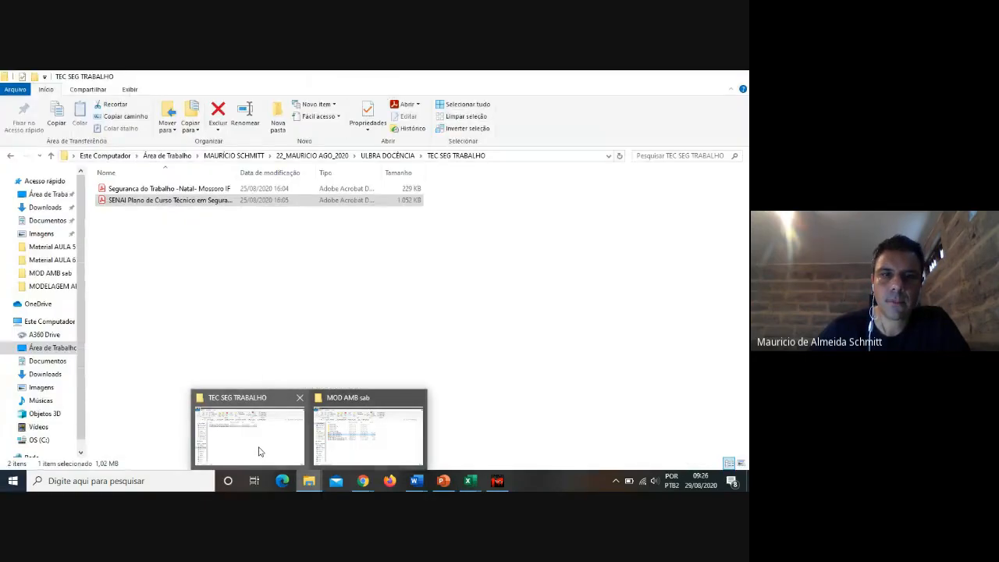
{"action": "mouse_move", "coordinate": [334, 454]}
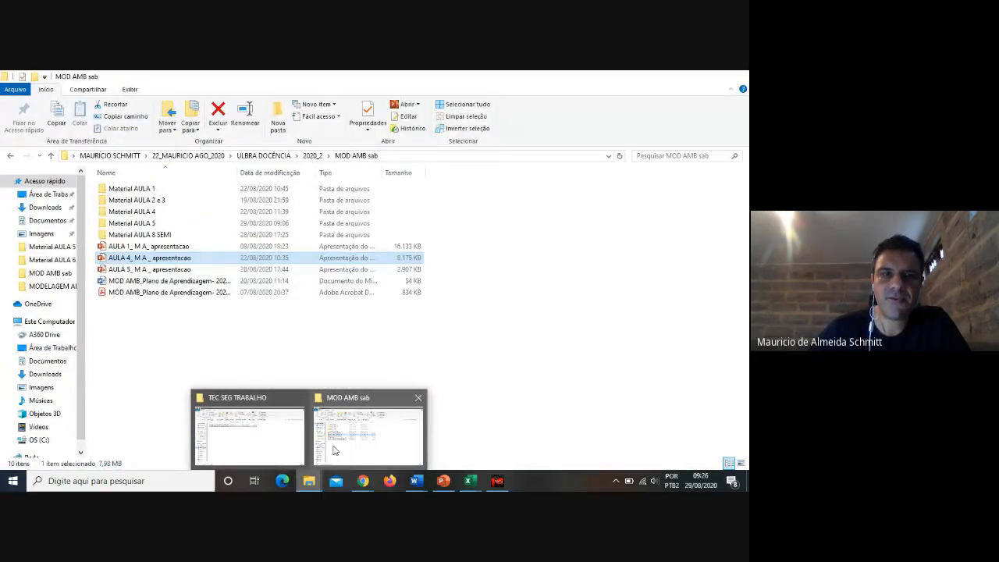
{"action": "left_click", "coordinate": [333, 451]}
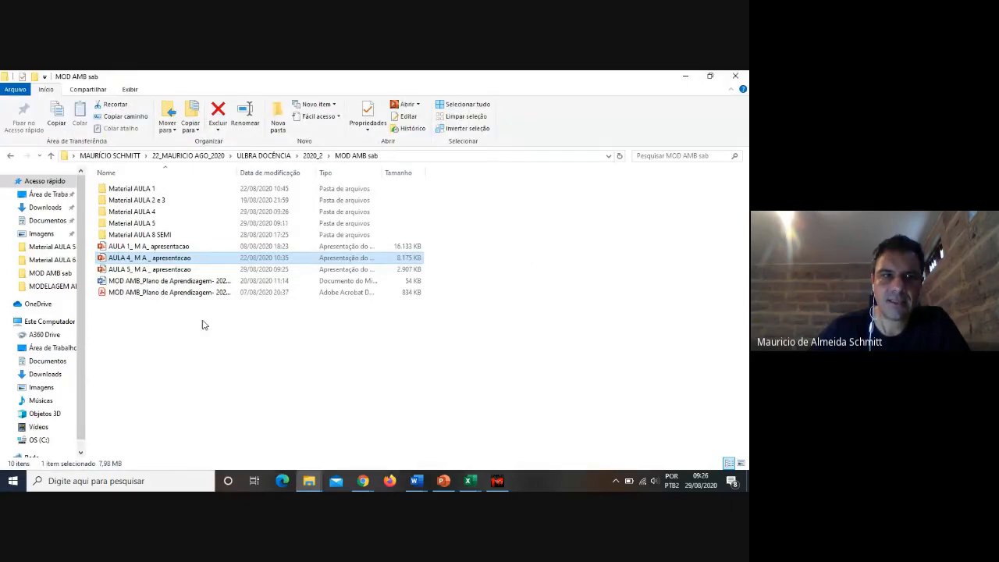
{"action": "left_click", "coordinate": [166, 262]}
{"action": "left_click", "coordinate": [166, 257]}
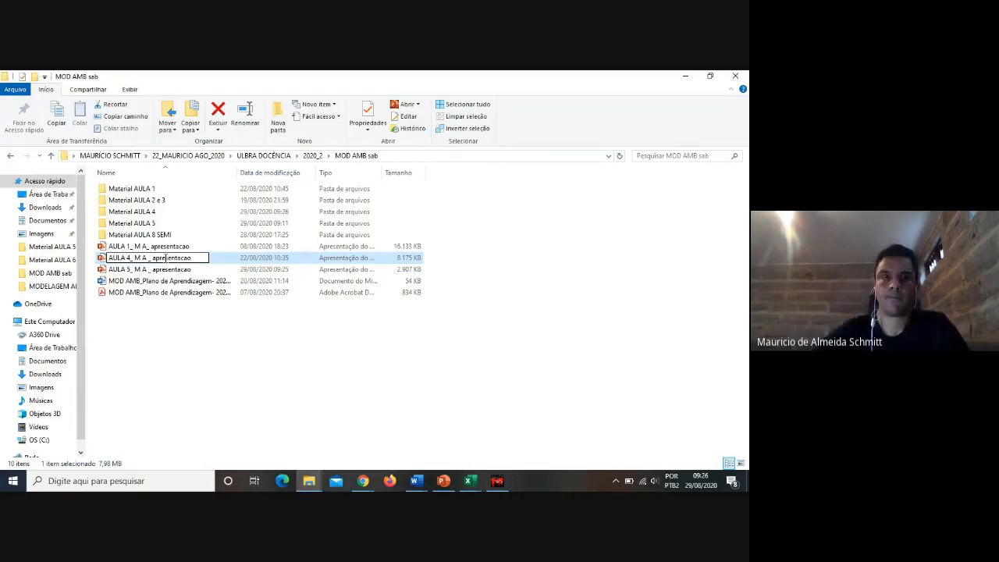
{"action": "left_click", "coordinate": [216, 341]}
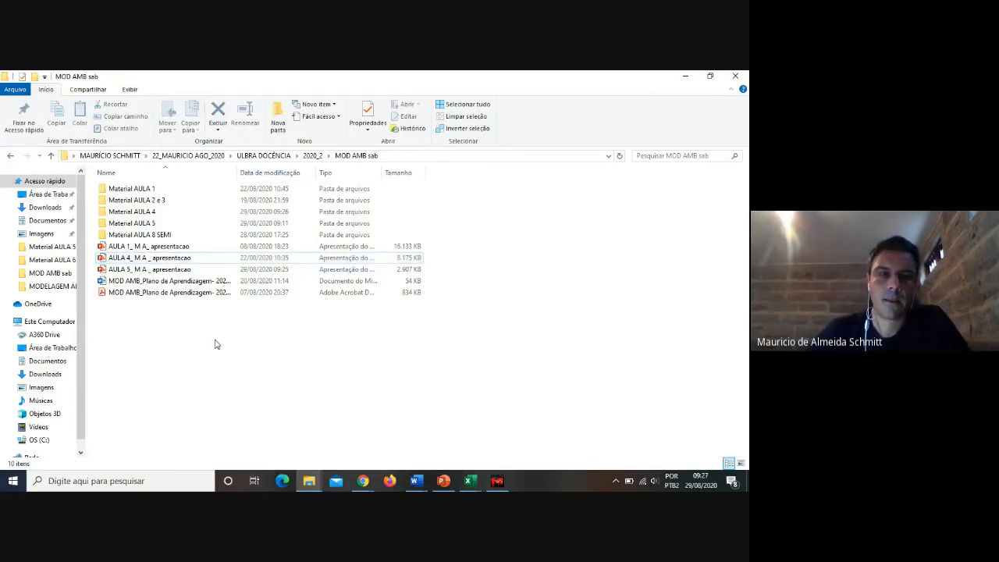
Step: Open the AULA 4_ M A _ apresentacao presentation and go to slide 33 with the MATLAB plot
{"action": "double_click", "coordinate": [174, 259]}
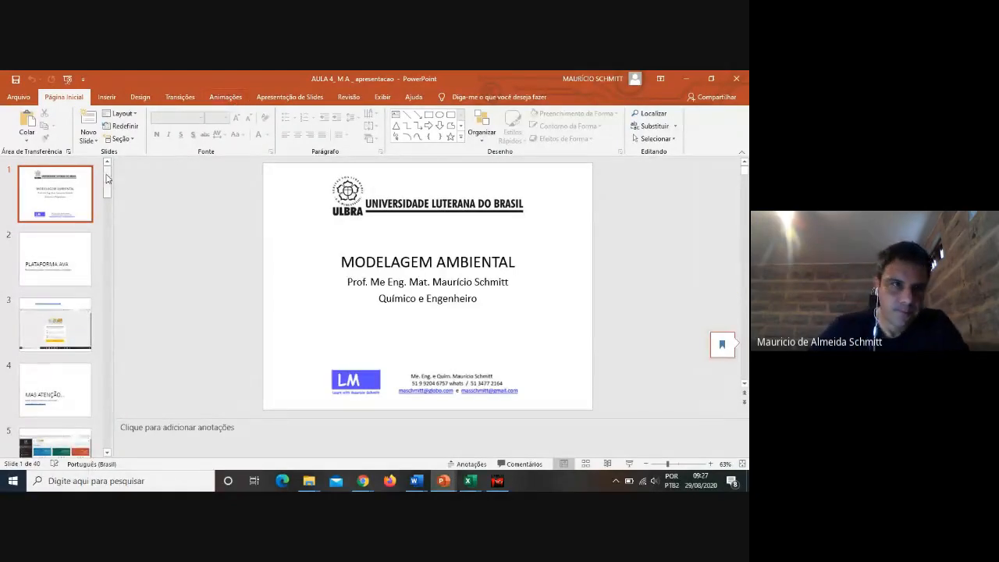
{"action": "left_click_drag", "start_coordinate": [106, 180], "coordinate": [107, 431]}
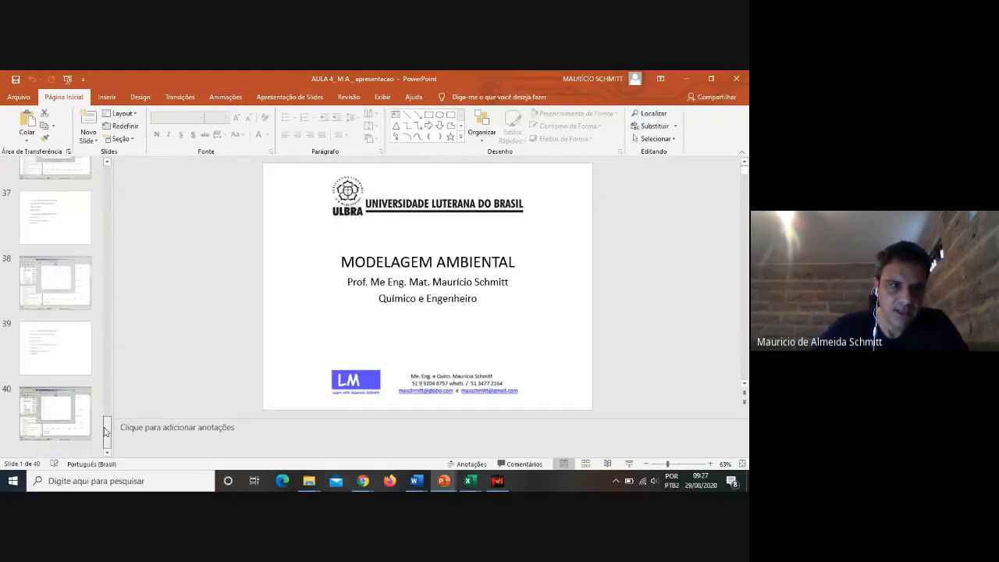
{"action": "scroll", "coordinate": [75, 354], "scroll_direction": "up", "scroll_amount": 6}
{"action": "scroll", "coordinate": [76, 354], "scroll_direction": "up", "scroll_amount": 1}
{"action": "left_click", "coordinate": [76, 354]}
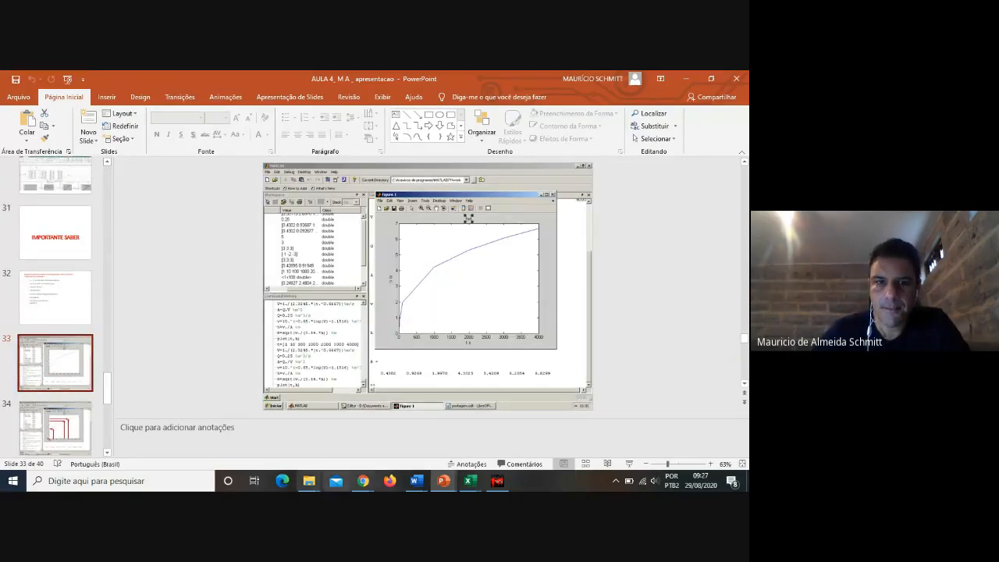
Step: Switch to the gabarito MATERIAL 10 workbook in Excel and zoom out to 40% to show the tables and all charts
{"action": "mouse_move", "coordinate": [471, 485]}
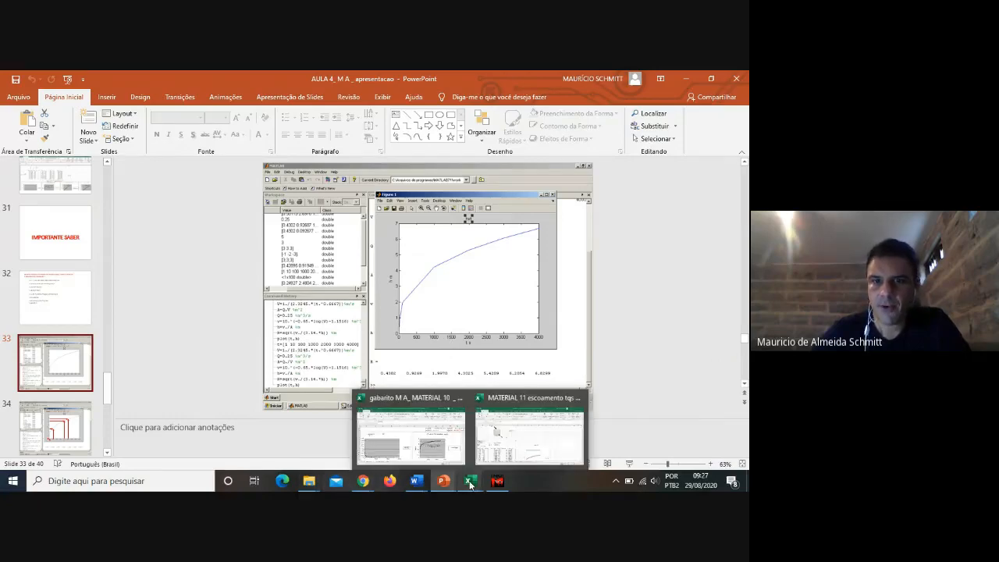
{"action": "left_click", "coordinate": [383, 430]}
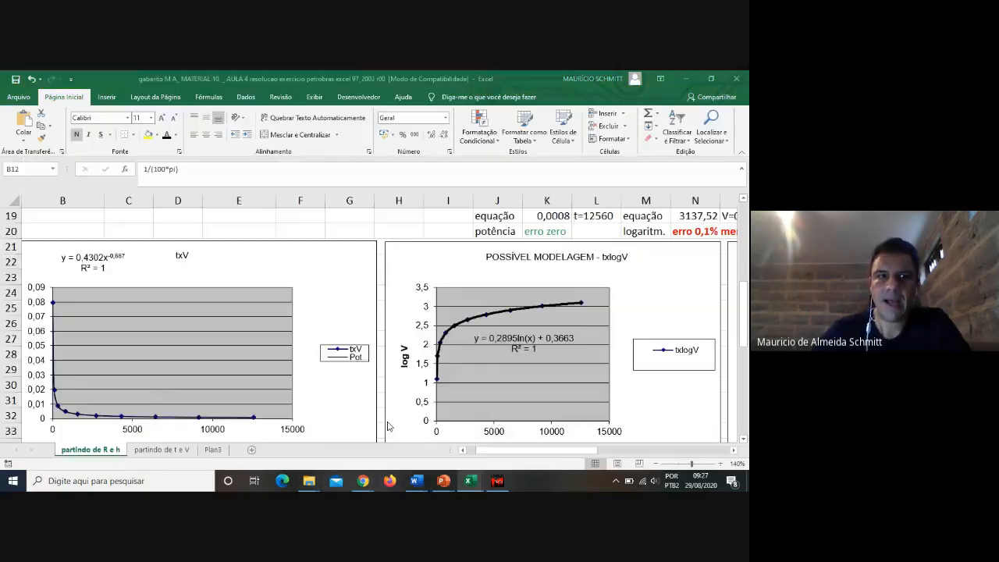
{"action": "scroll", "coordinate": [167, 355], "scroll_direction": "down", "scroll_amount": 7}
{"action": "scroll", "coordinate": [166, 352], "scroll_direction": "down", "scroll_amount": 3}
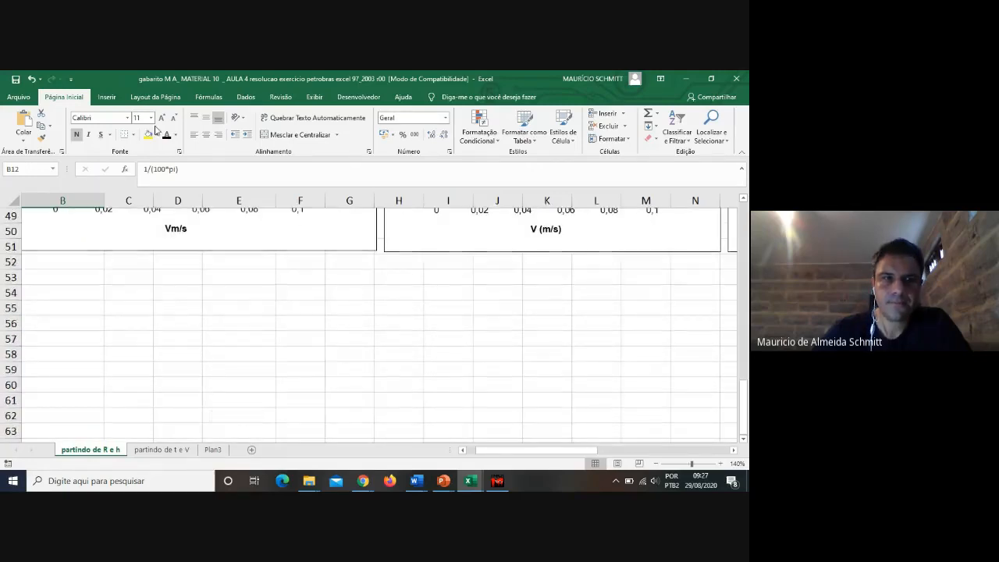
{"action": "left_click", "coordinate": [657, 464]}
{"action": "left_click", "coordinate": [657, 463]}
{"action": "left_click", "coordinate": [657, 464]}
{"action": "left_click", "coordinate": [657, 463]}
{"action": "left_click", "coordinate": [656, 464]}
{"action": "left_click", "coordinate": [656, 463]}
{"action": "left_click", "coordinate": [656, 463]}
{"action": "left_click", "coordinate": [657, 464]}
{"action": "left_click", "coordinate": [656, 464]}
{"action": "left_click", "coordinate": [657, 464]}
{"action": "scroll", "coordinate": [551, 406], "scroll_direction": "up", "scroll_amount": 9}
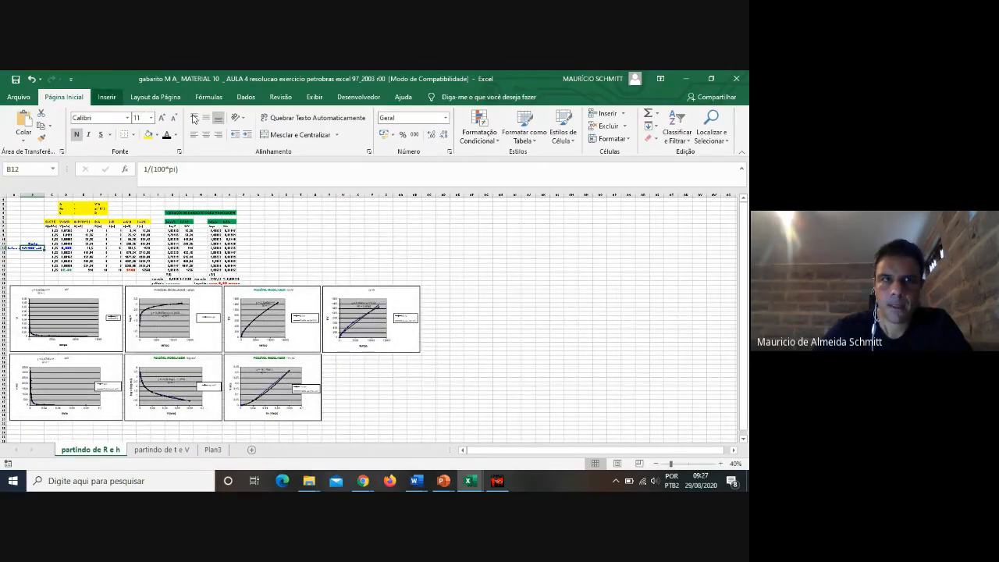
Step: Insert a scatter chart with smooth lines and markers and place it in the empty area beside the data tables
{"action": "left_click", "coordinate": [109, 98]}
{"action": "left_click", "coordinate": [375, 114]}
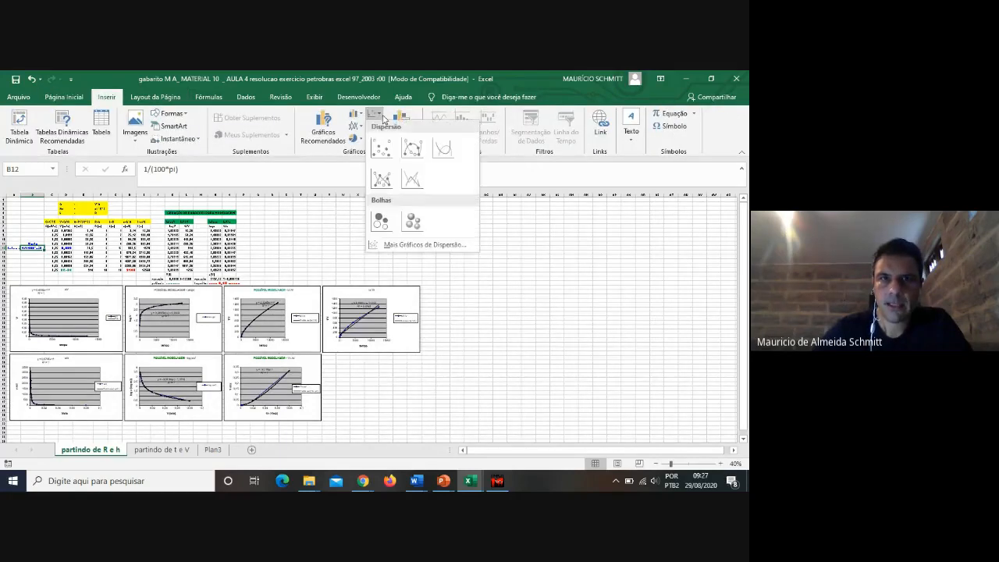
{"action": "left_click", "coordinate": [412, 149]}
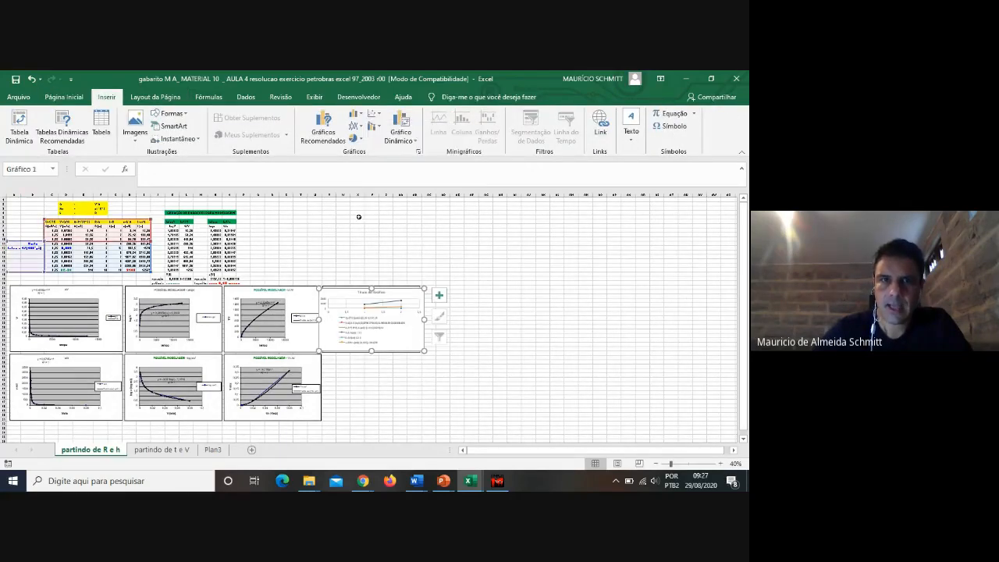
{"action": "left_click_drag", "start_coordinate": [406, 292], "coordinate": [396, 210]}
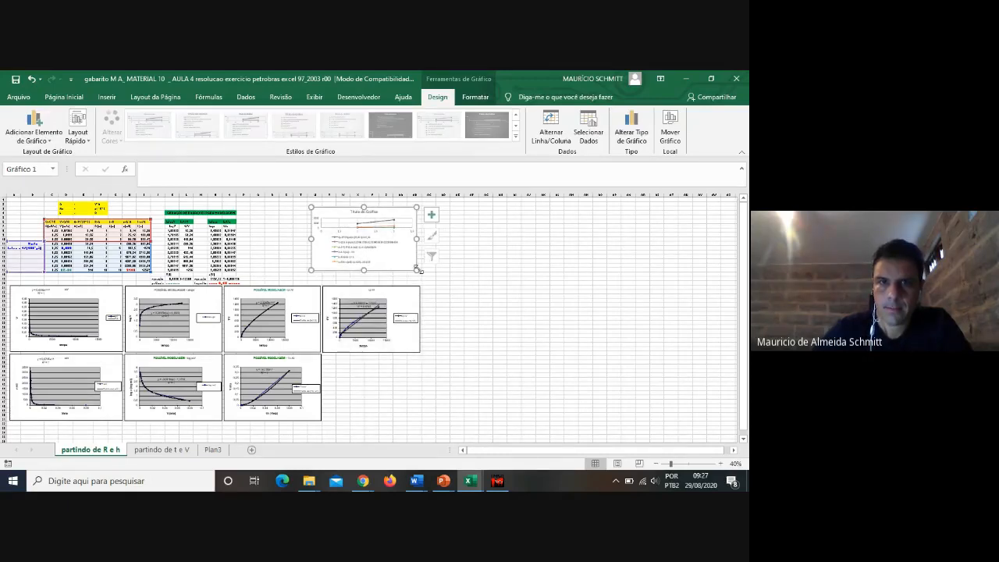
Step: Delete the scatter chart placed beside the data tables
{"action": "right_click", "coordinate": [395, 258]}
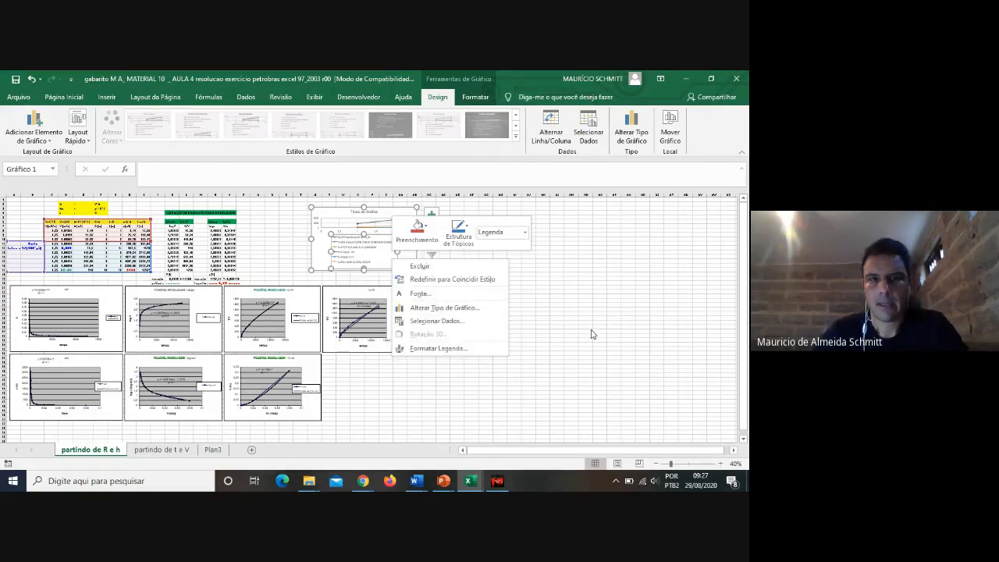
{"action": "key", "text": "Escape"}
{"action": "left_click", "coordinate": [587, 303]}
{"action": "left_click", "coordinate": [407, 221]}
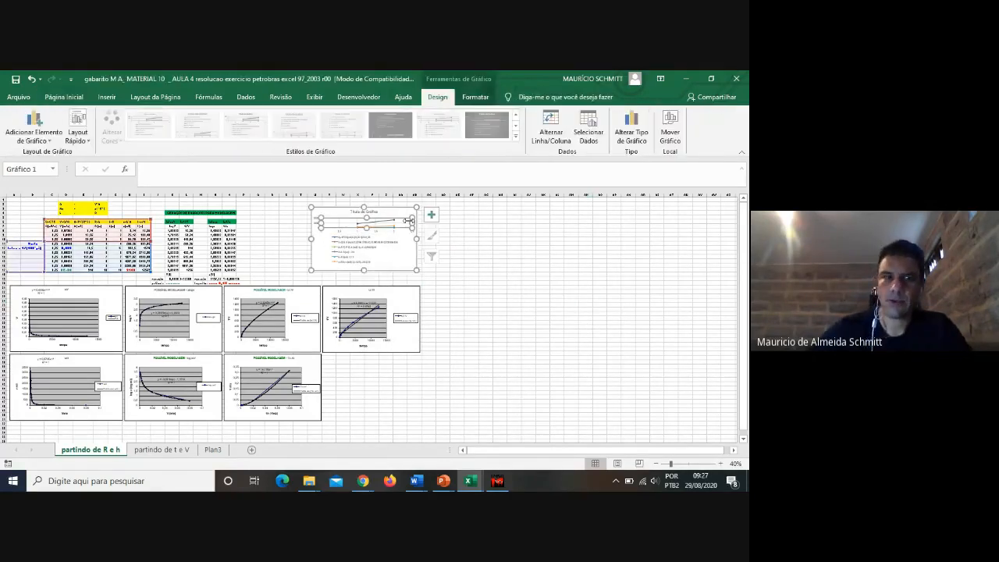
{"action": "left_click", "coordinate": [405, 208]}
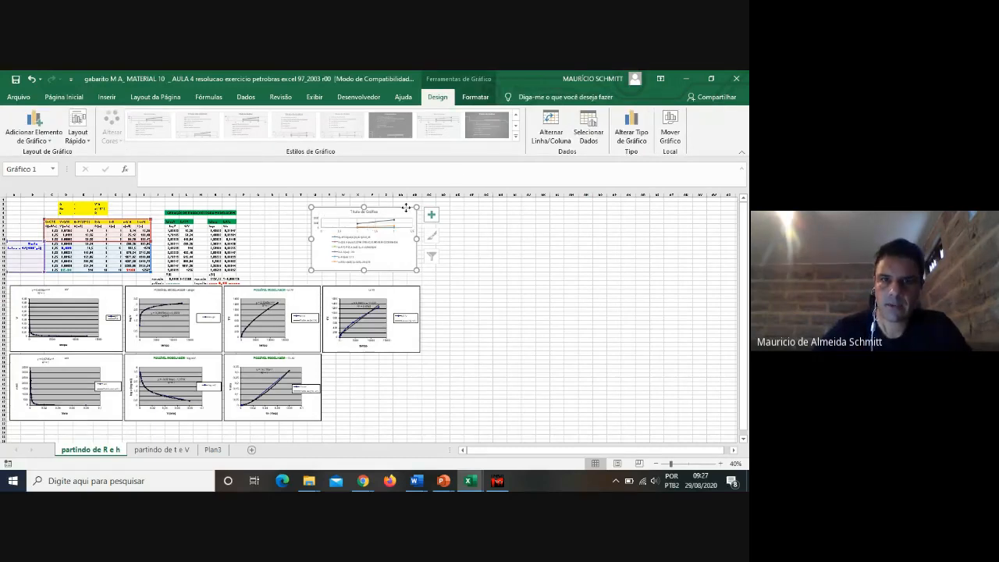
{"action": "key", "text": "Delete"}
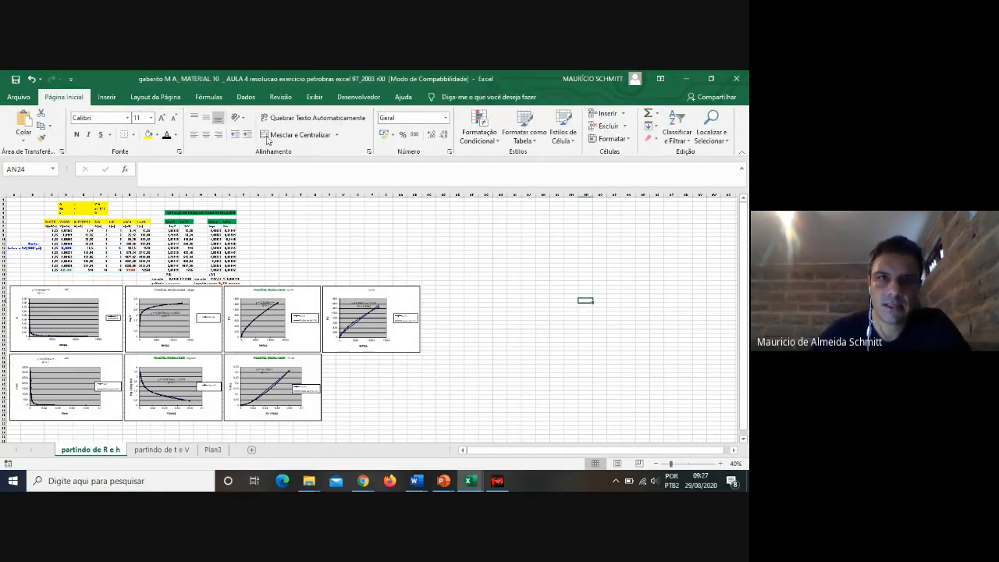
{"action": "left_click", "coordinate": [400, 252]}
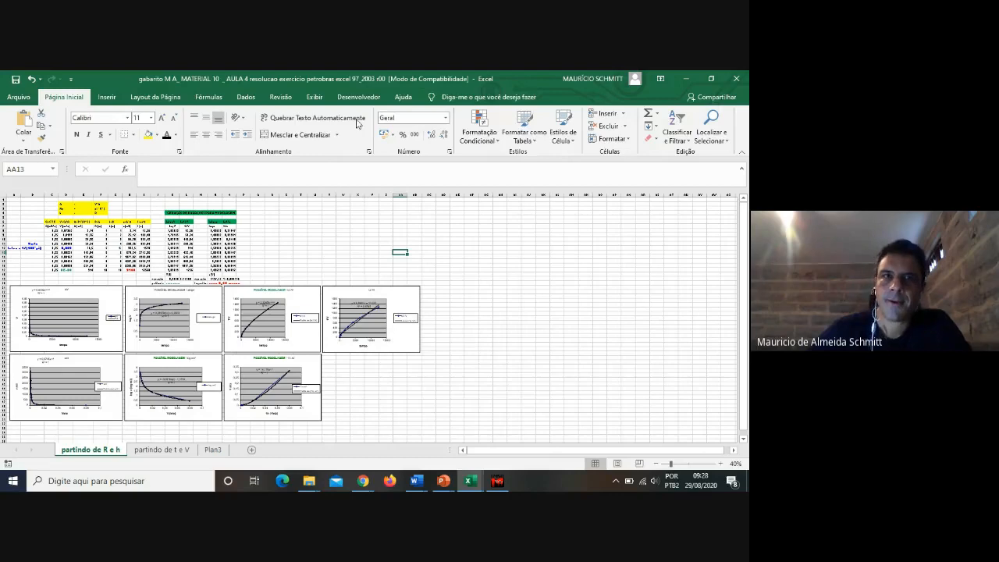
Step: Check the MATLAB plot on slide 33 of the AULA 4_ M A _ apresentacao presentation and return to the gabarito MATERIAL 10 workbook in Excel
{"action": "left_click", "coordinate": [107, 96]}
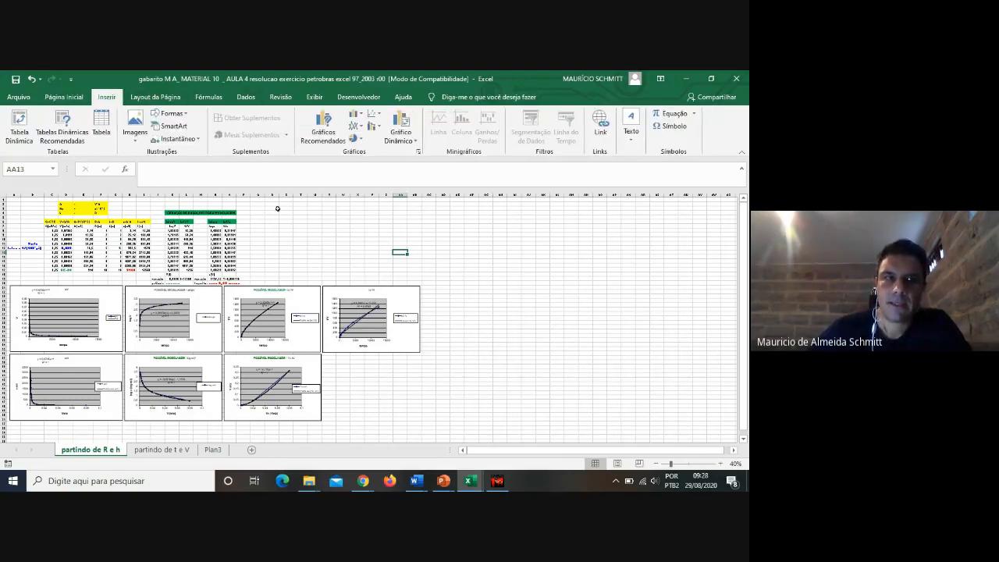
{"action": "left_click", "coordinate": [529, 247]}
{"action": "left_click", "coordinate": [443, 481]}
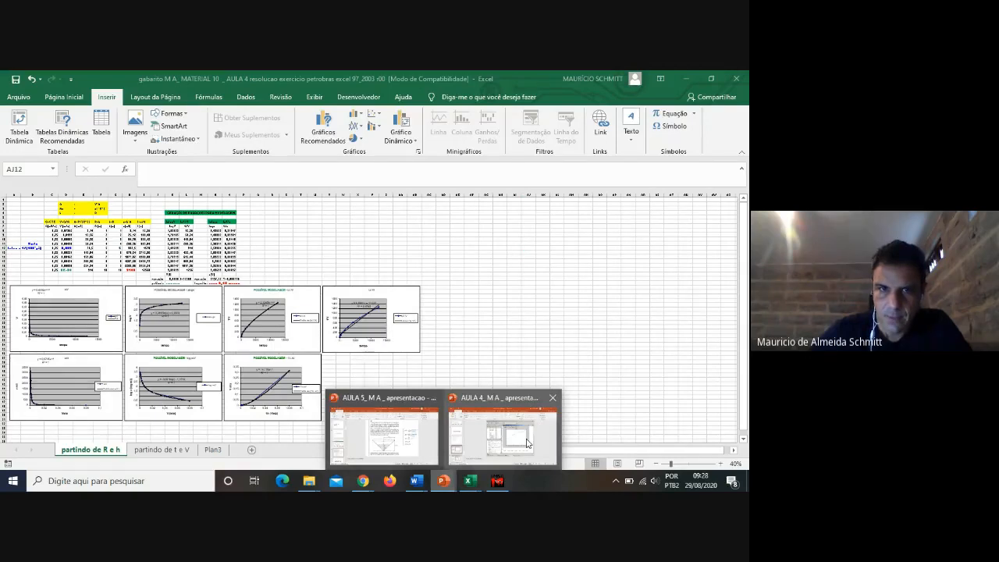
{"action": "left_click", "coordinate": [527, 444]}
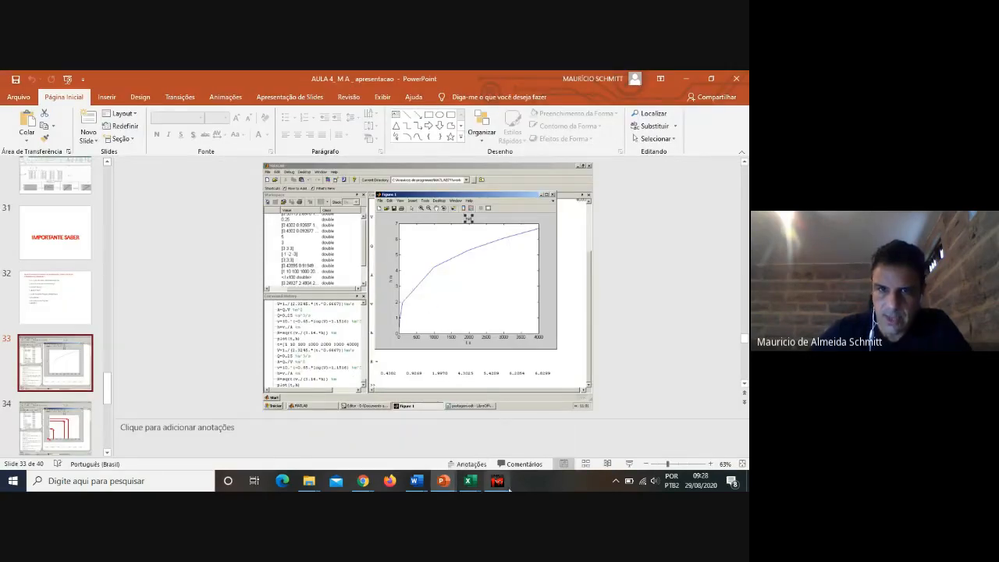
{"action": "mouse_move", "coordinate": [469, 481]}
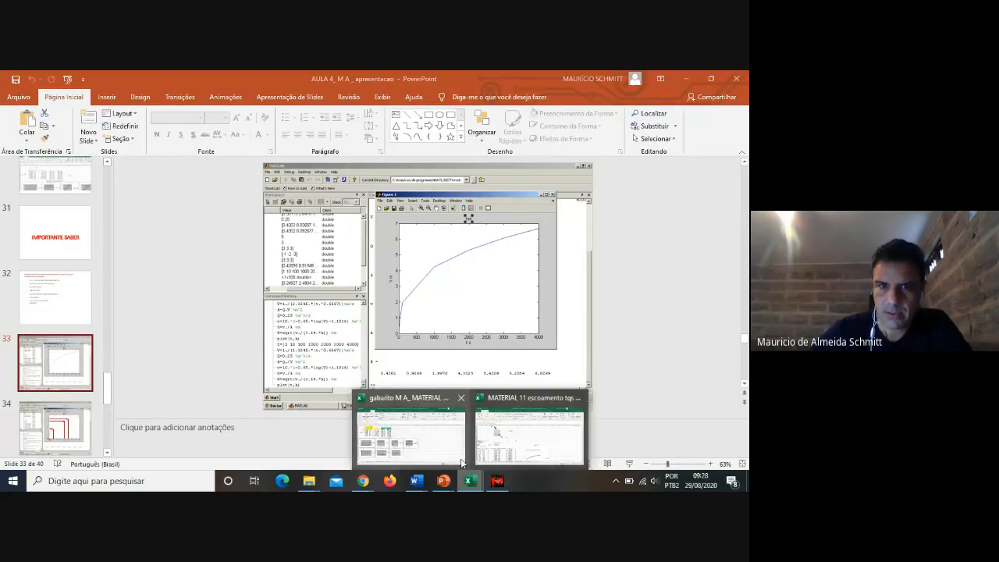
{"action": "left_click", "coordinate": [464, 454]}
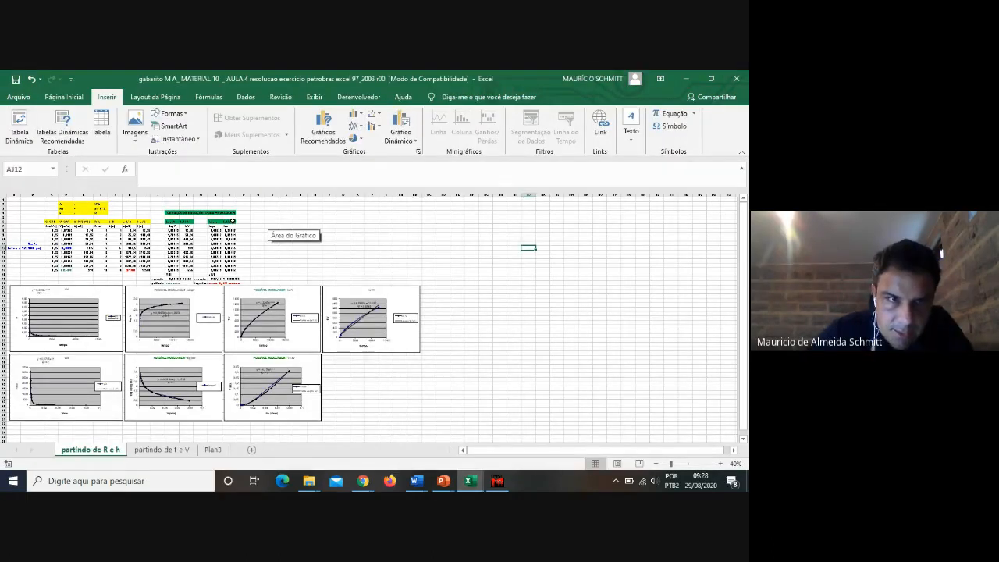
Step: Insert a scatter chart with smooth lines and markers from the t (s) and h(m) columns and place it above the existing charts
{"action": "left_click_drag", "start_coordinate": [141, 226], "coordinate": [147, 269]}
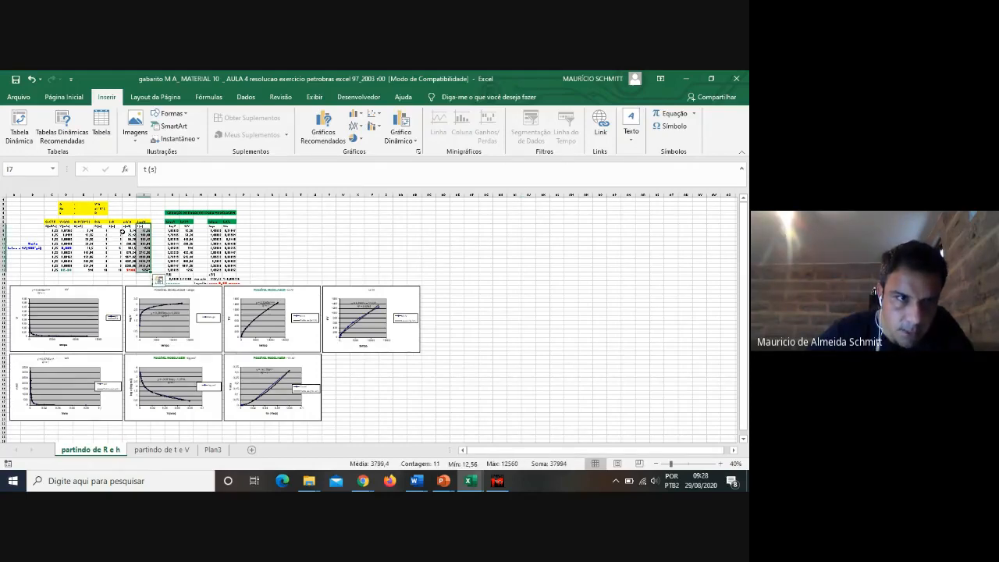
{"action": "left_click_drag", "start_coordinate": [113, 225], "coordinate": [115, 271]}
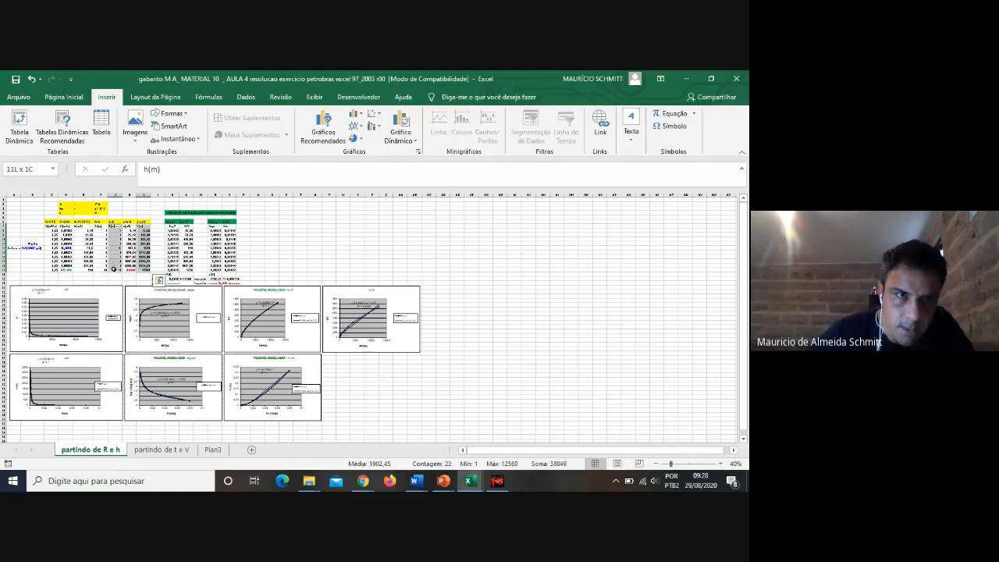
{"action": "left_click", "coordinate": [374, 114]}
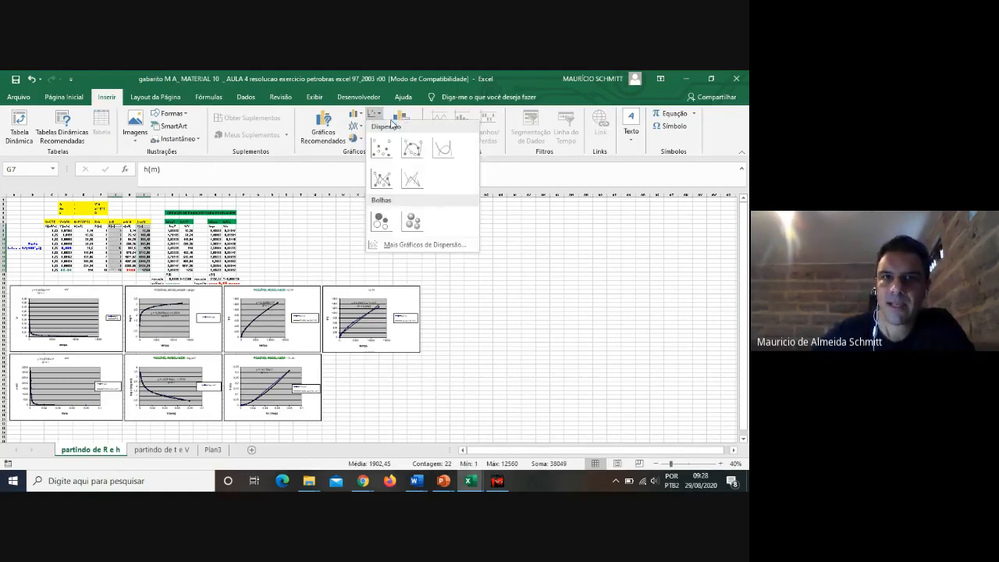
{"action": "left_click", "coordinate": [408, 146]}
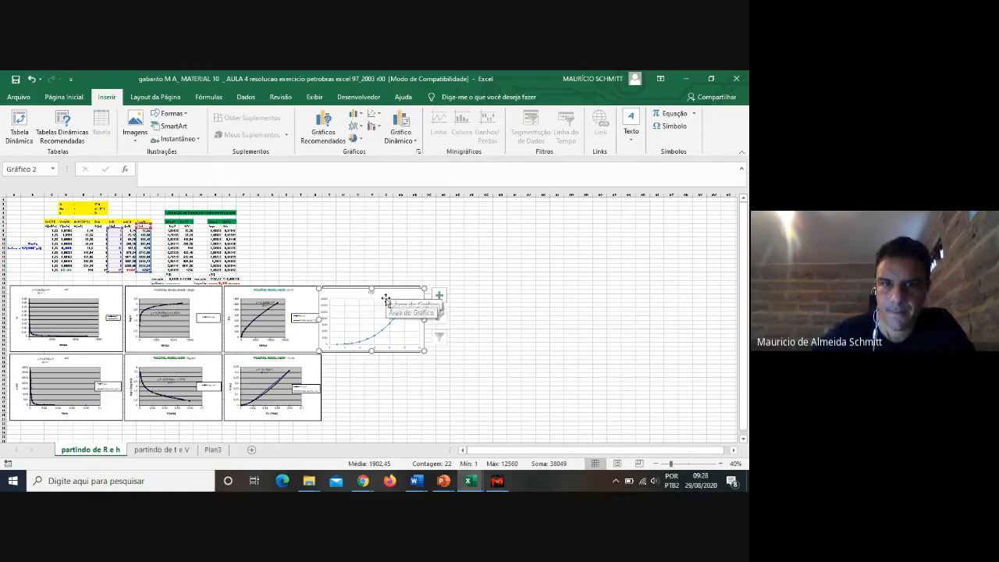
{"action": "left_click_drag", "start_coordinate": [399, 293], "coordinate": [403, 213]}
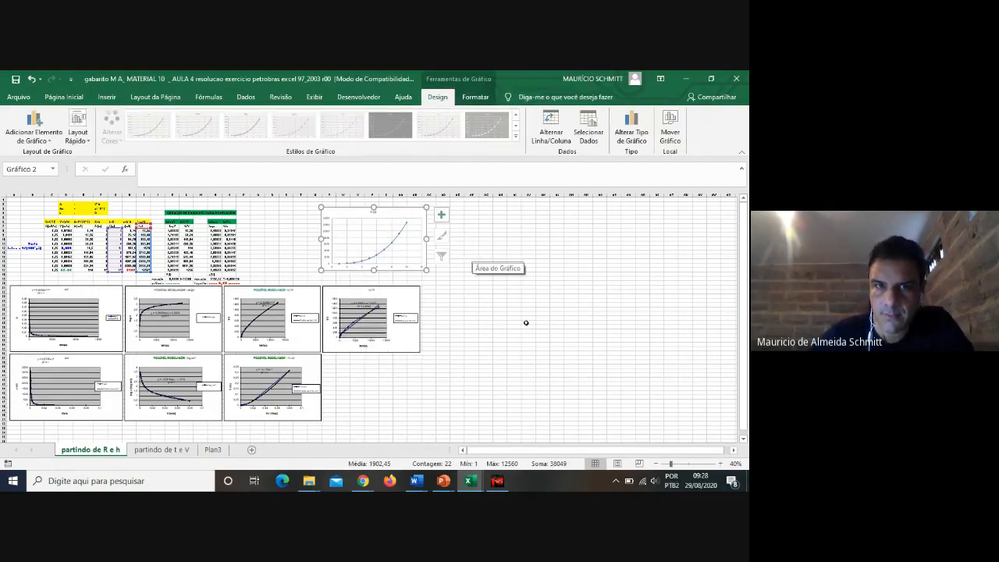
Step: Zoom the sheet to 70% and name the new chart's data series h(t)
{"action": "left_click", "coordinate": [721, 465]}
{"action": "left_click", "coordinate": [721, 465]}
{"action": "left_click", "coordinate": [720, 464]}
{"action": "left_click_drag", "start_coordinate": [664, 451], "coordinate": [645, 453]}
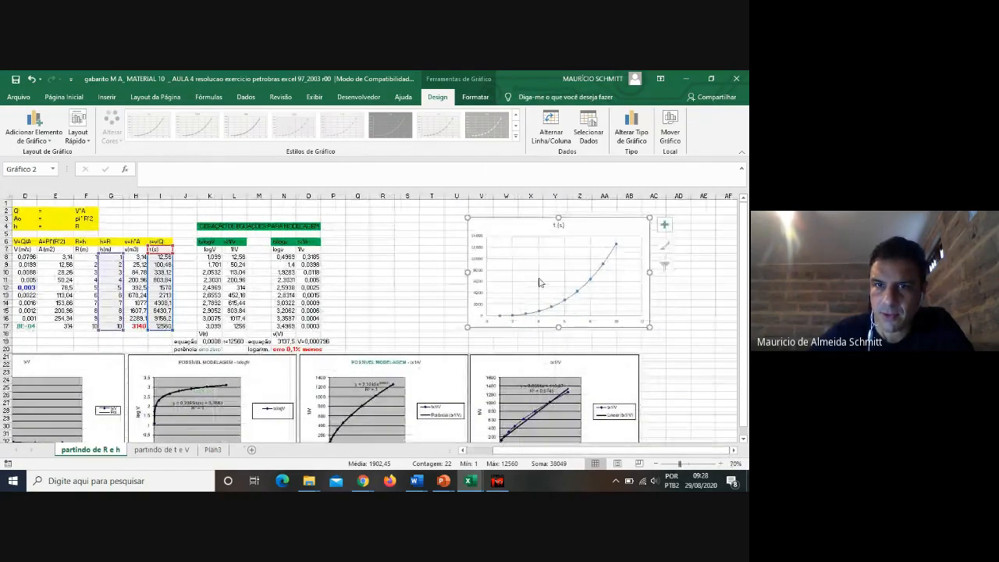
{"action": "right_click", "coordinate": [583, 232]}
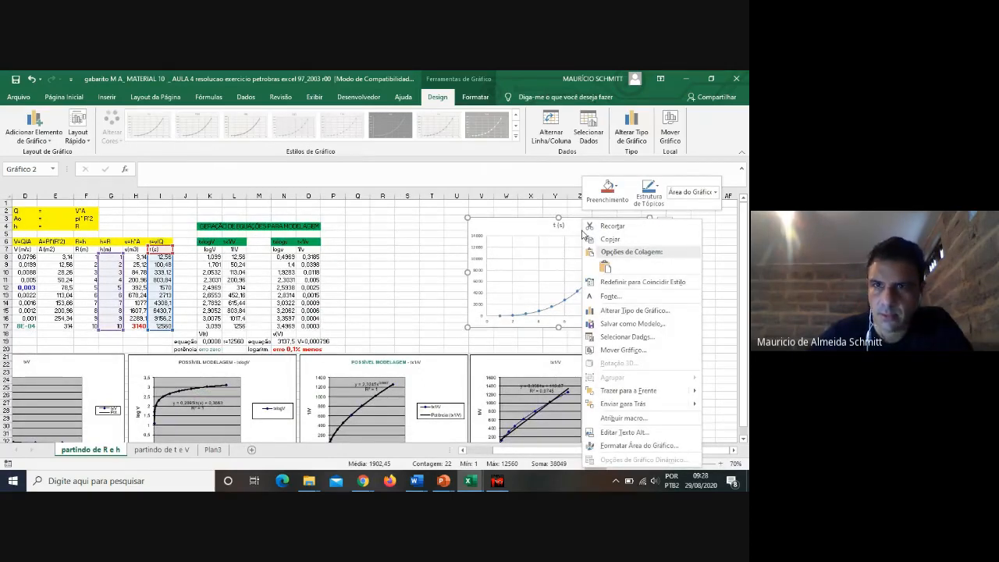
{"action": "left_click", "coordinate": [622, 336]}
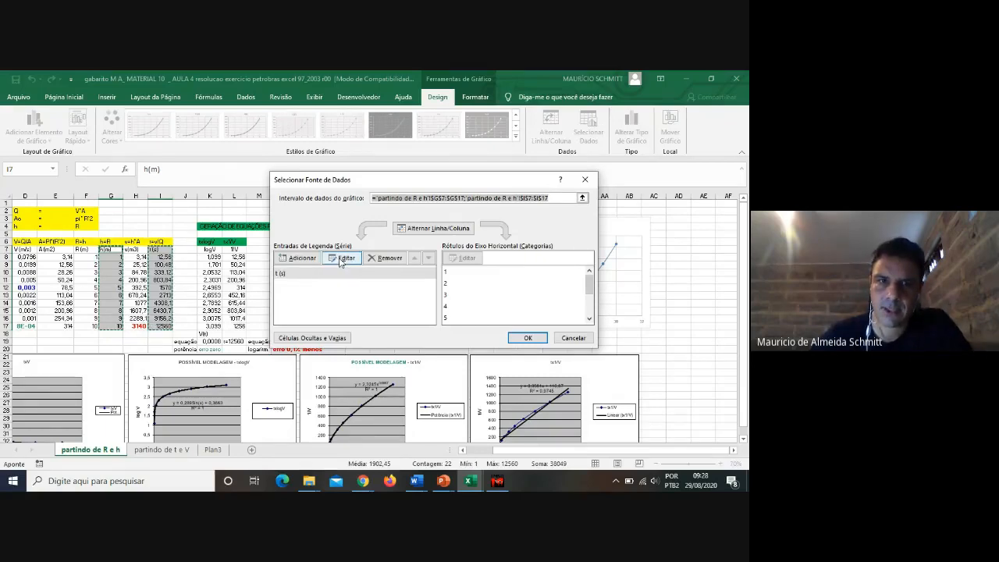
{"action": "left_click", "coordinate": [340, 259]}
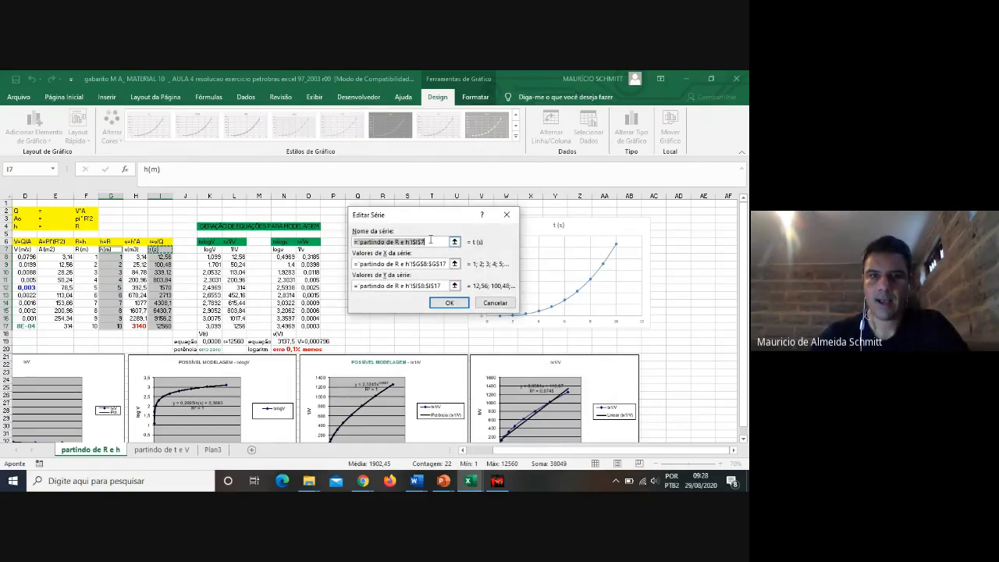
{"action": "type", "text": "h(t"}
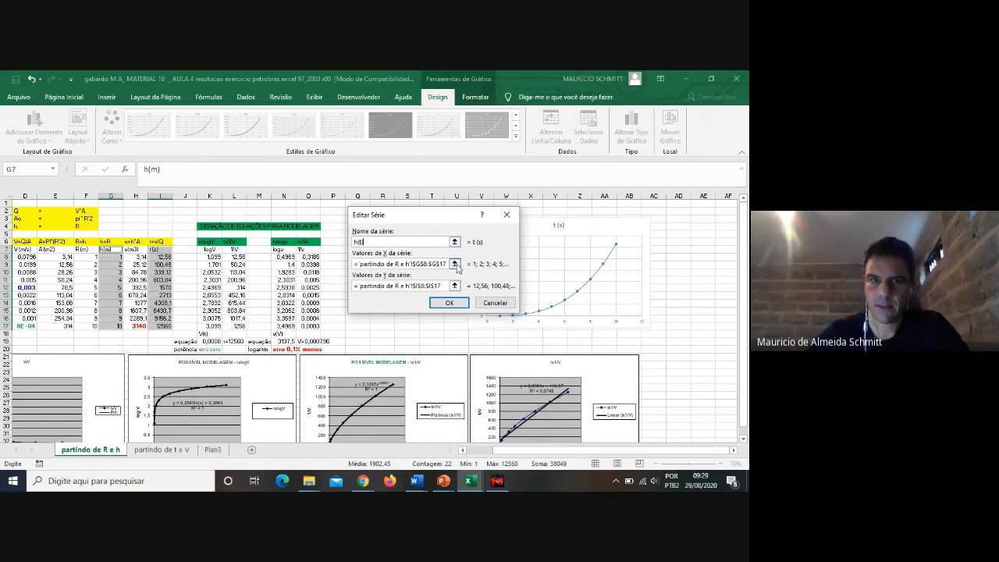
Step: Set the h(t) series X values to the time data in I8:I17
{"action": "left_click", "coordinate": [456, 265]}
{"action": "left_click", "coordinate": [456, 264]}
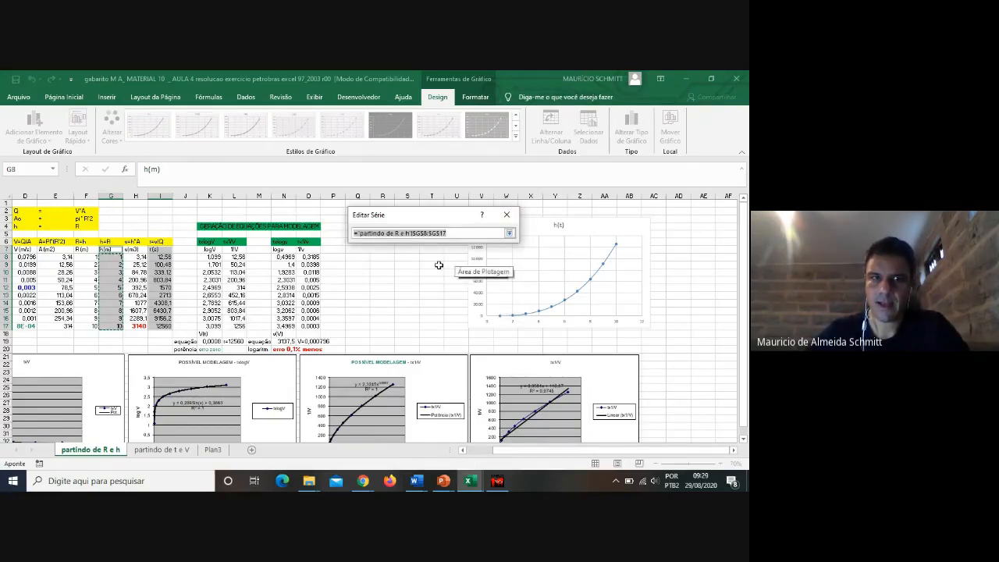
{"action": "left_click", "coordinate": [509, 233]}
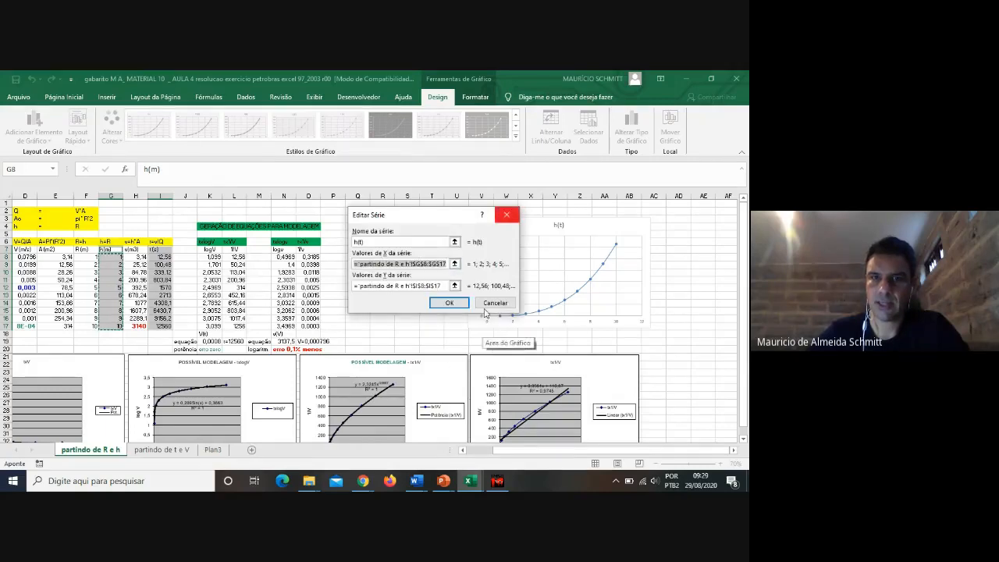
{"action": "left_click", "coordinate": [454, 264]}
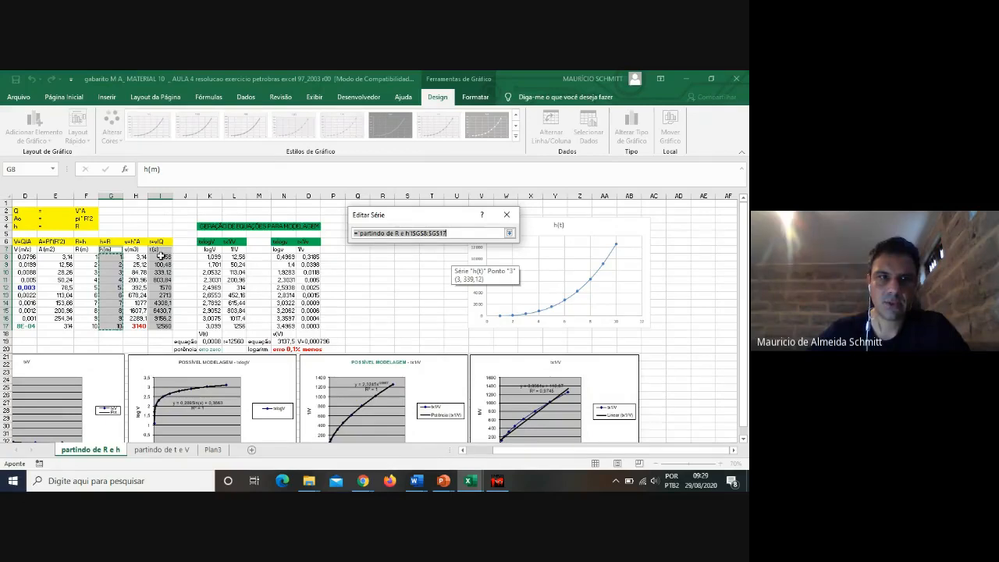
{"action": "left_click_drag", "start_coordinate": [161, 257], "coordinate": [160, 267]}
{"action": "left_click_drag", "start_coordinate": [158, 311], "coordinate": [160, 325]}
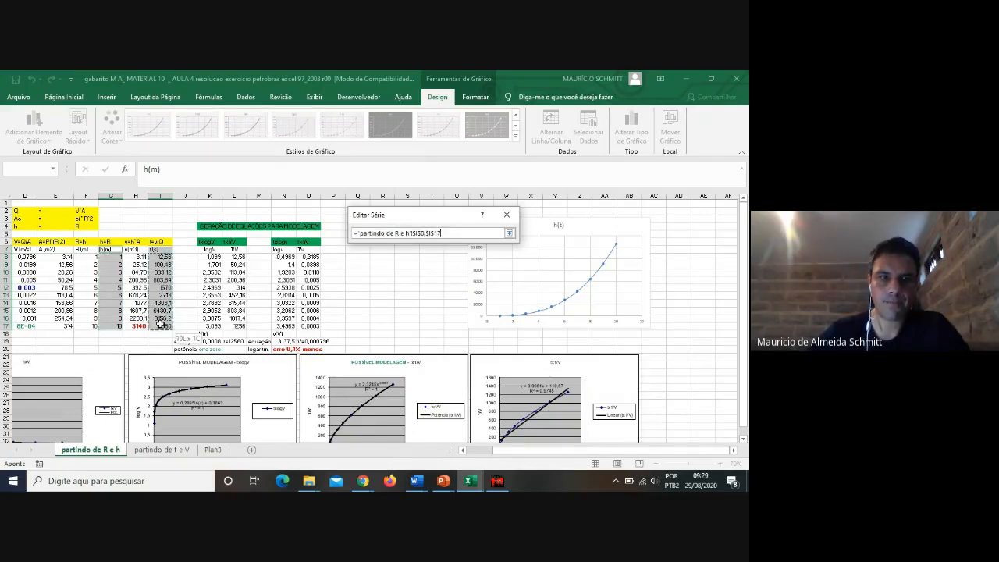
{"action": "left_click", "coordinate": [509, 235]}
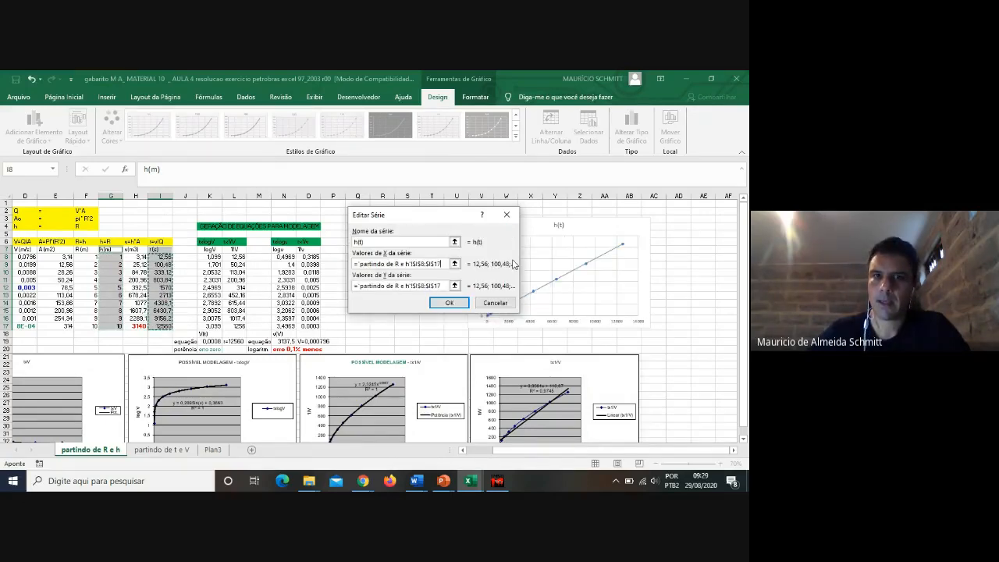
Step: Set the h(t) series Y values to the height data in G8:G17 and apply the data source changes
{"action": "left_click", "coordinate": [455, 286]}
{"action": "left_click_drag", "start_coordinate": [111, 256], "coordinate": [119, 329]}
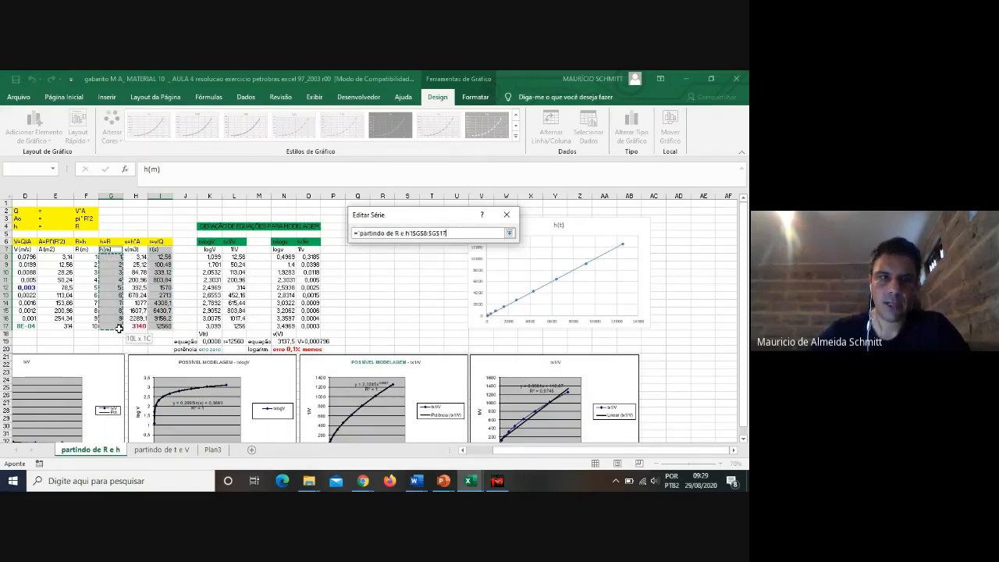
{"action": "left_click", "coordinate": [510, 234]}
{"action": "left_click", "coordinate": [441, 303]}
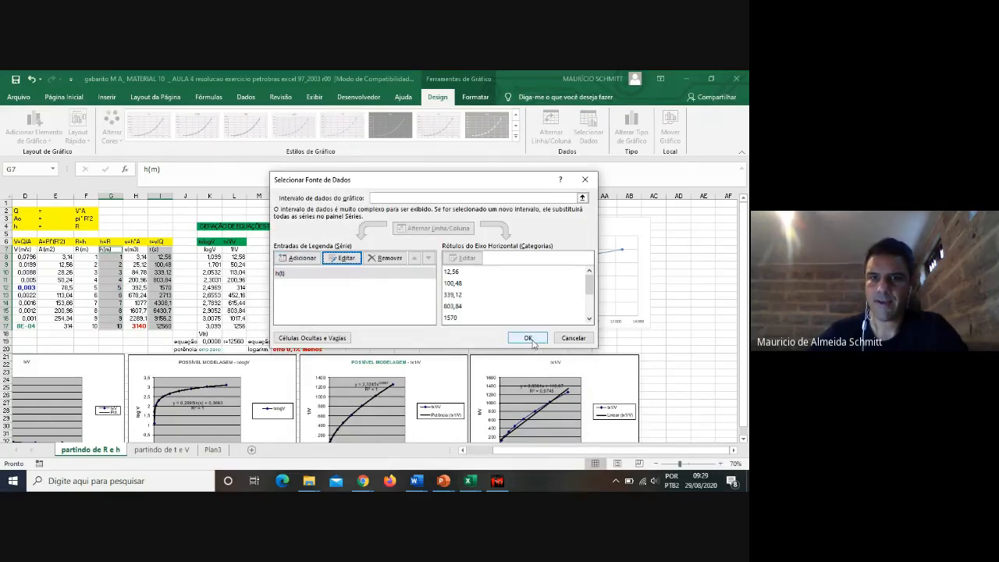
{"action": "left_click", "coordinate": [529, 339]}
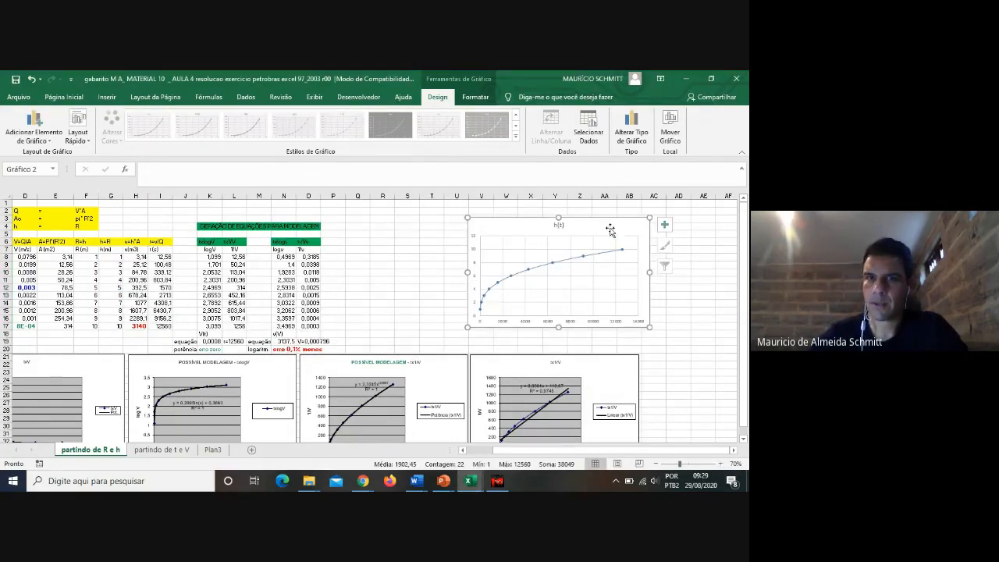
Step: Move the h(t) chart closer to the data tables and save the workbook
{"action": "left_click_drag", "start_coordinate": [562, 227], "coordinate": [497, 227]}
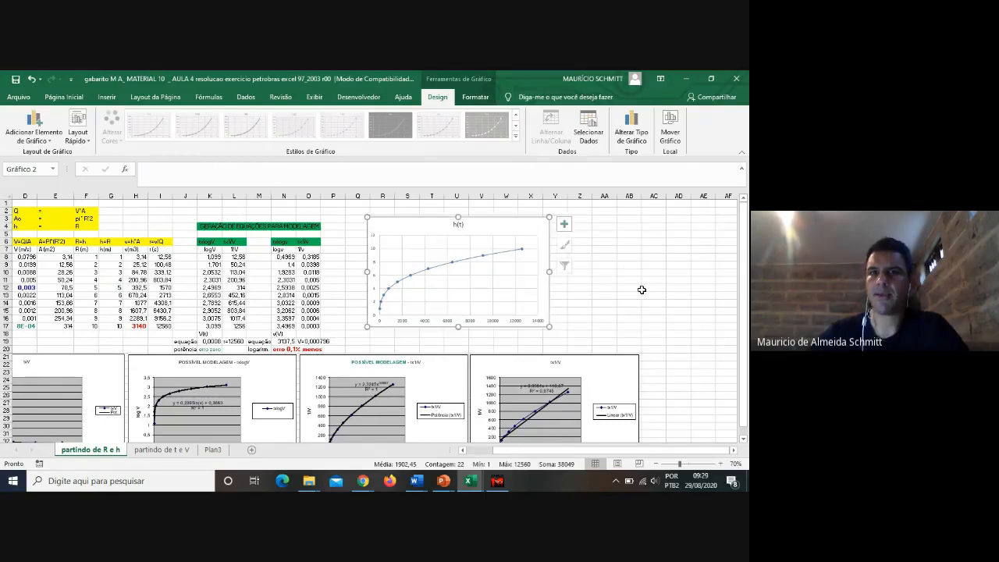
{"action": "left_click", "coordinate": [15, 80]}
{"action": "left_click", "coordinate": [411, 346]}
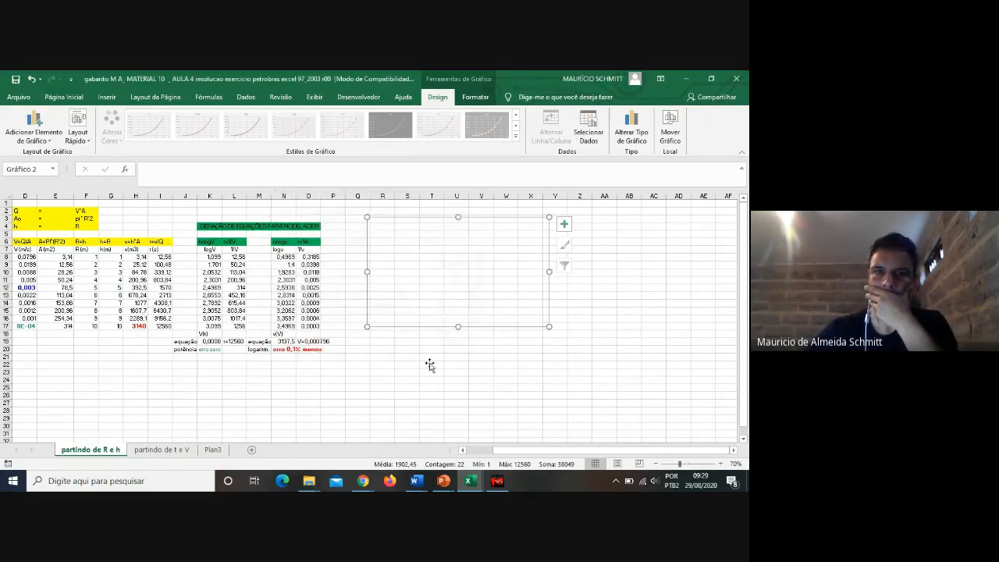
Step: Examine the marked MATLAB curve on slide 34 of the AULA 4 presentation in PowerPoint and return to the gabarito MATERIAL 10 workbook in Excel
{"action": "left_click", "coordinate": [498, 482]}
{"action": "mouse_move", "coordinate": [443, 481]}
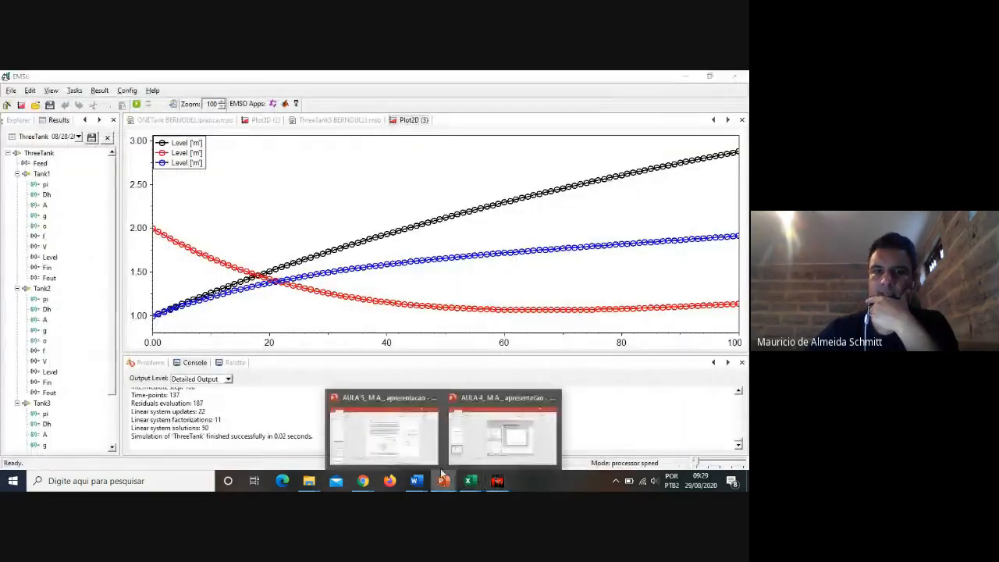
{"action": "left_click", "coordinate": [504, 450]}
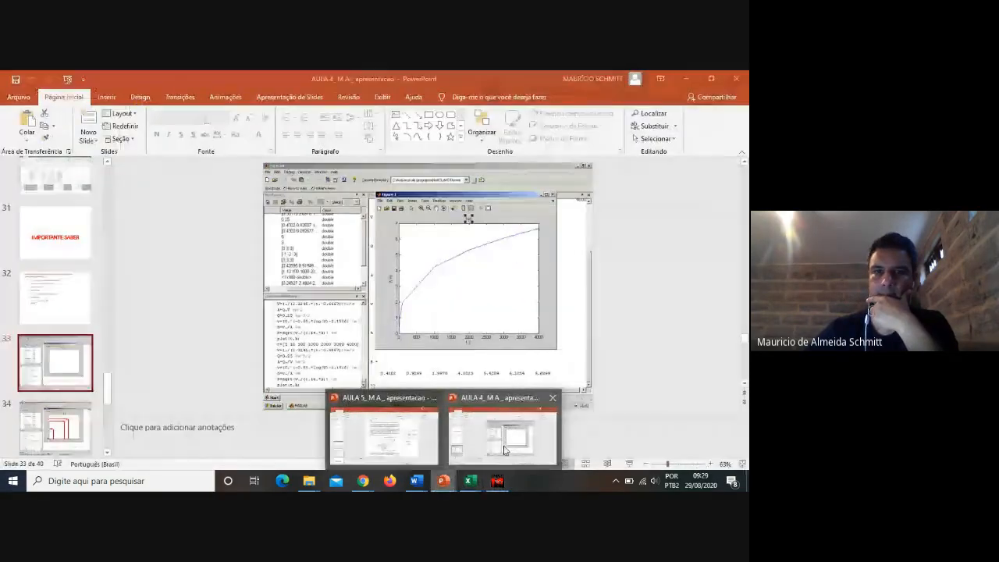
{"action": "left_click", "coordinate": [82, 428]}
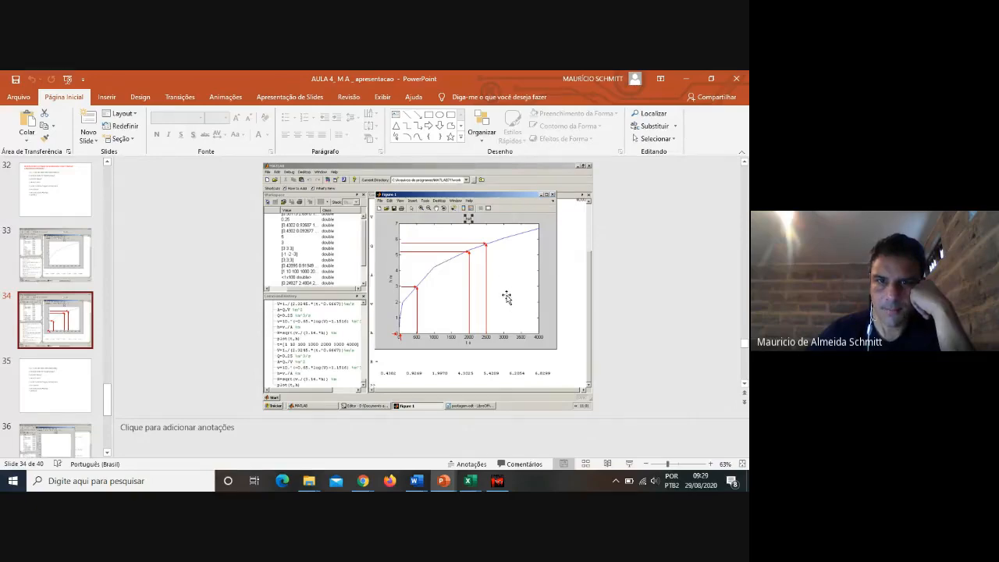
{"action": "mouse_move", "coordinate": [468, 481]}
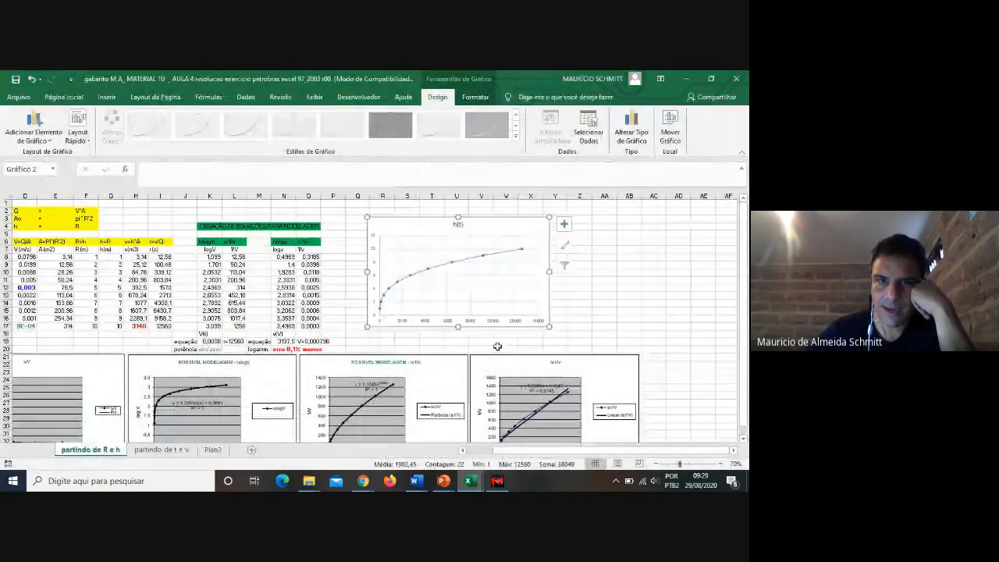
{"action": "left_click", "coordinate": [411, 437]}
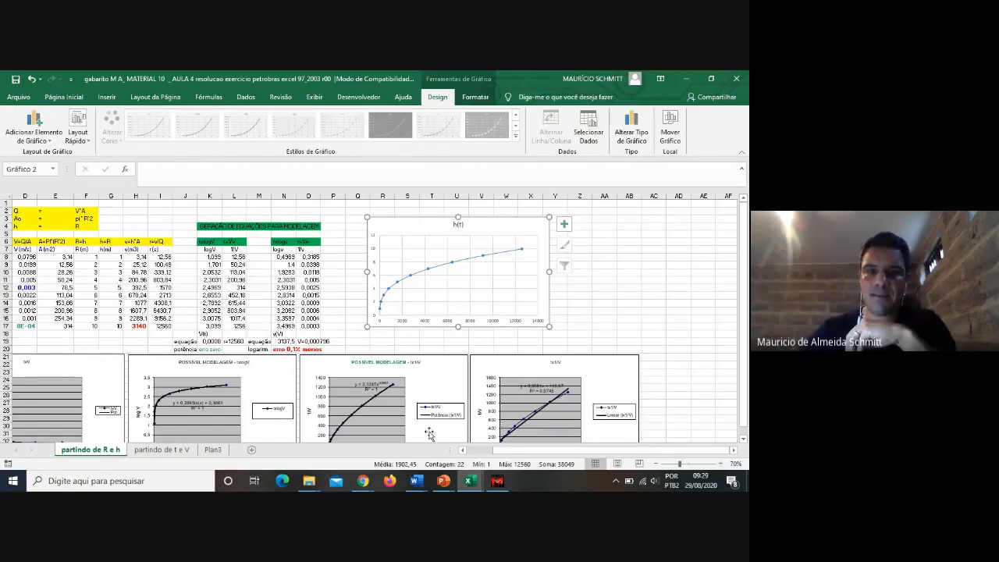
Step: Examine the MATLAB velocity-versus-volume plot on slide 36 of the AULA 4 presentation in PowerPoint and return to the gabarito MATERIAL 10 workbook in Excel
{"action": "mouse_move", "coordinate": [442, 477]}
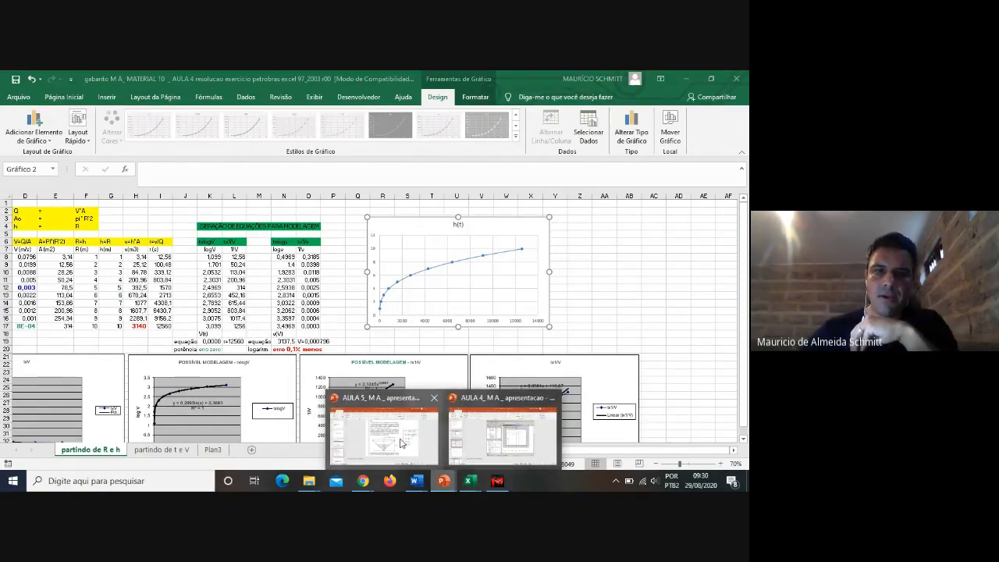
{"action": "mouse_move", "coordinate": [388, 441]}
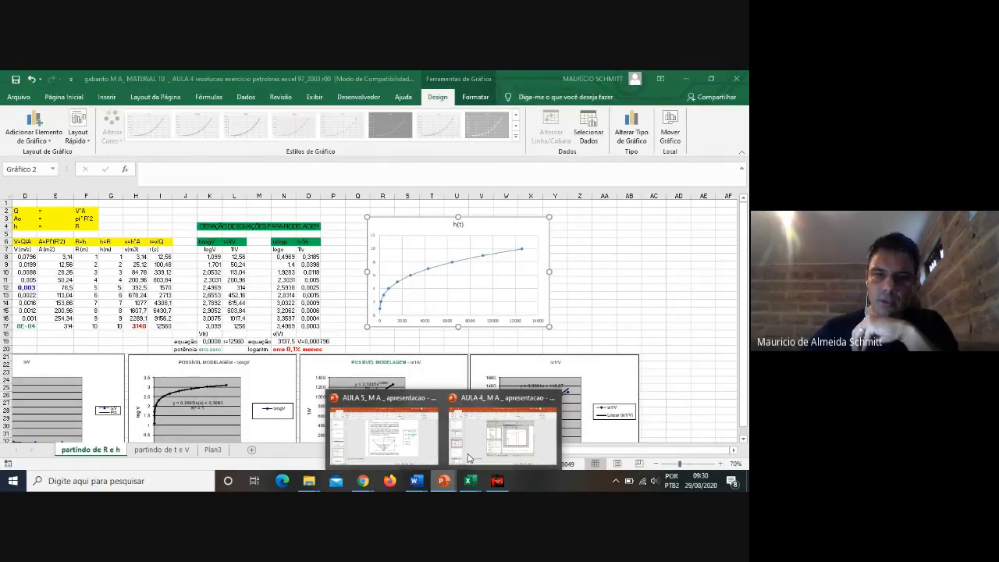
{"action": "left_click", "coordinate": [468, 459]}
{"action": "scroll", "coordinate": [55, 394], "scroll_direction": "down", "scroll_amount": 2}
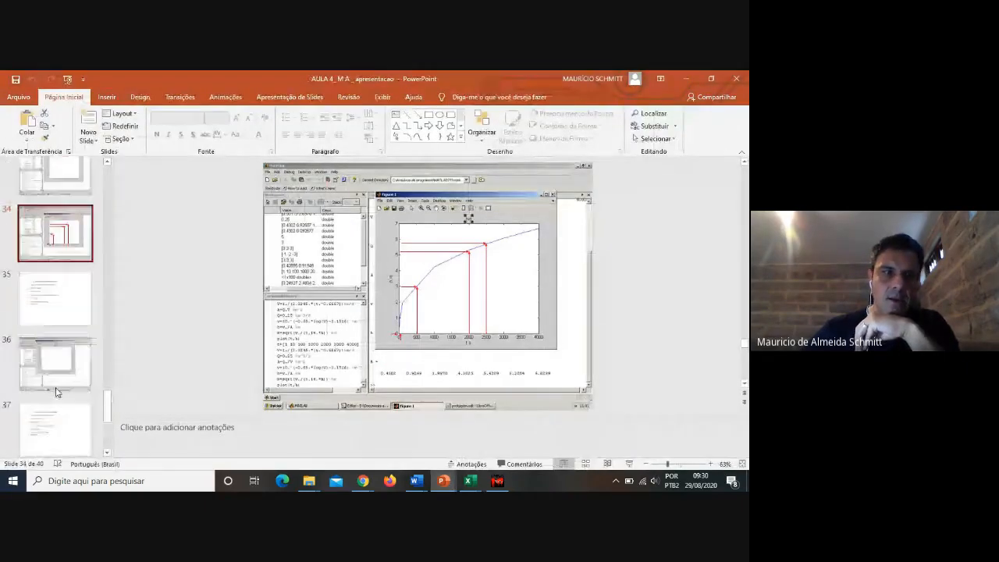
{"action": "left_click", "coordinate": [57, 376]}
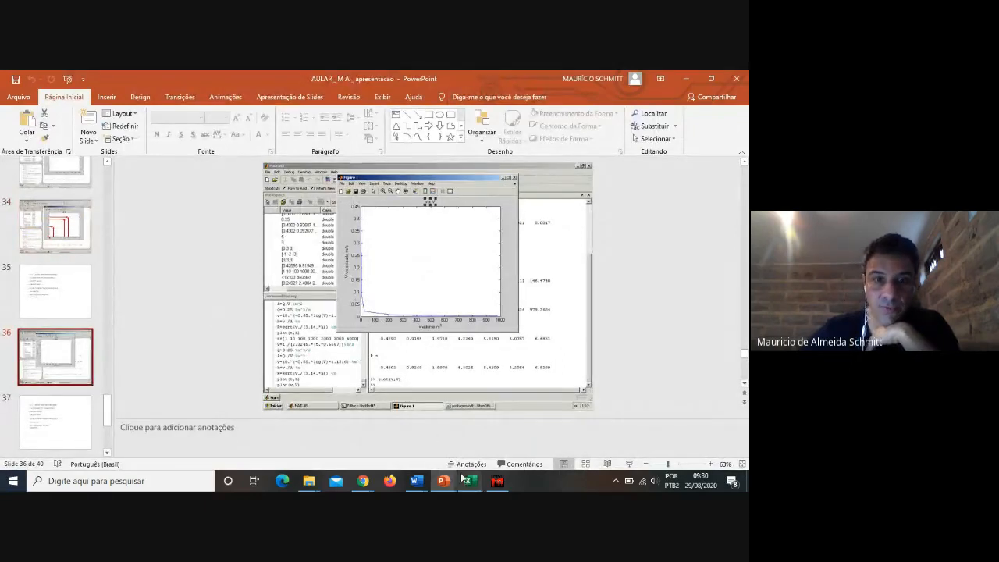
{"action": "mouse_move", "coordinate": [473, 489]}
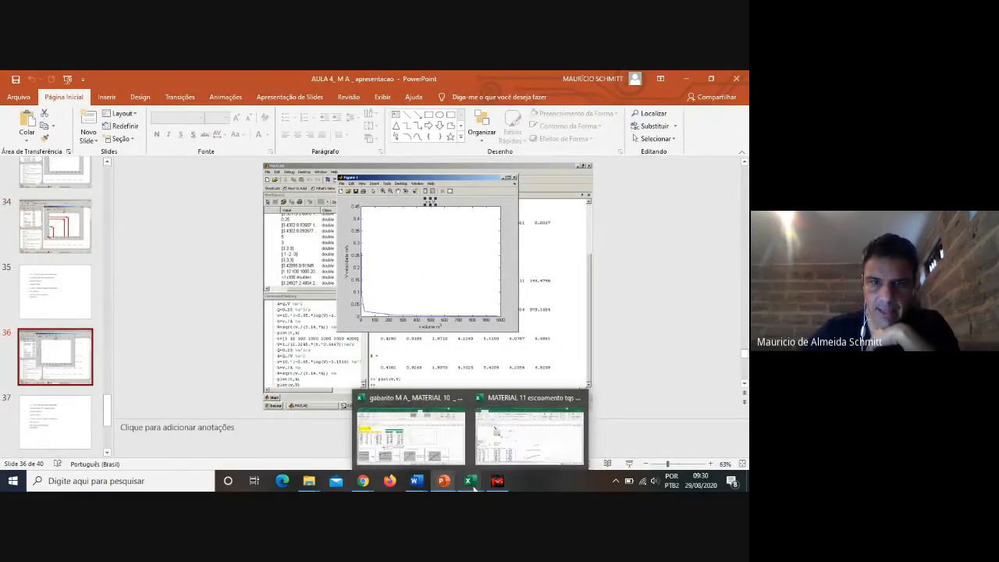
{"action": "left_click", "coordinate": [411, 431]}
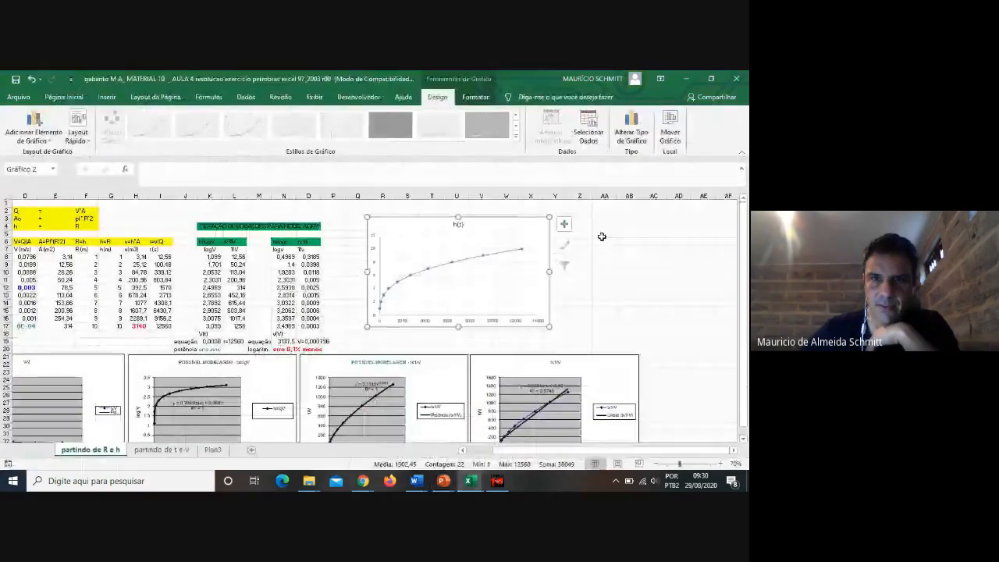
Step: Insert a smooth-line scatter chart with markers from the velocity data in D7:D17 and the volume data in H7:H17
{"action": "left_click", "coordinate": [626, 230]}
{"action": "left_click_drag", "start_coordinate": [574, 451], "coordinate": [534, 450]}
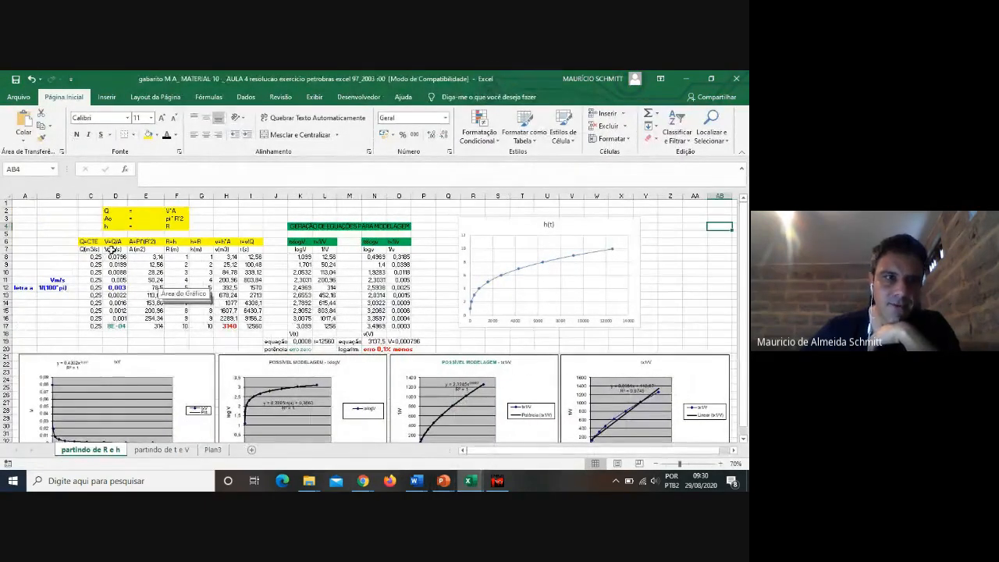
{"action": "left_click_drag", "start_coordinate": [113, 249], "coordinate": [114, 325]}
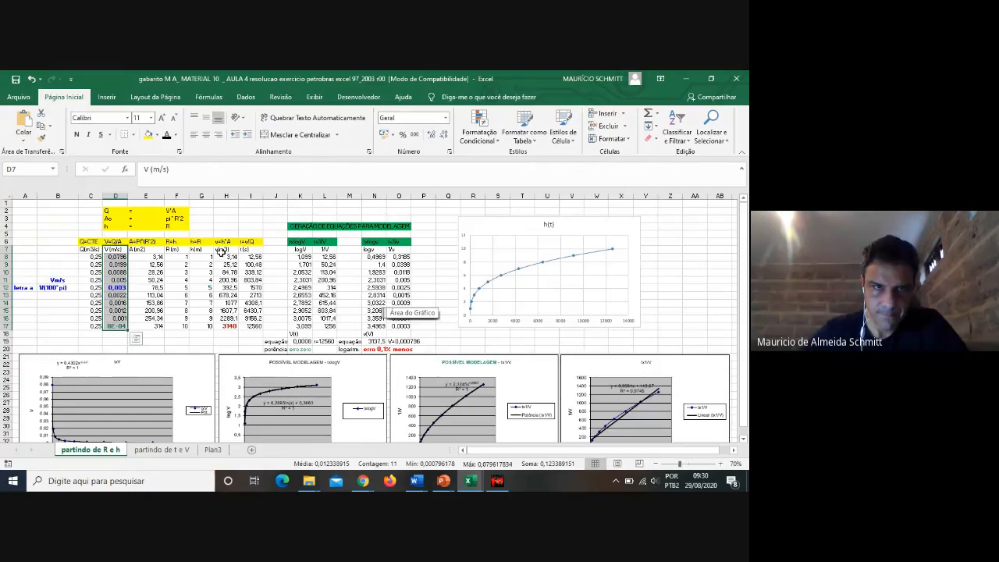
{"action": "left_click_drag", "start_coordinate": [224, 249], "coordinate": [227, 326]}
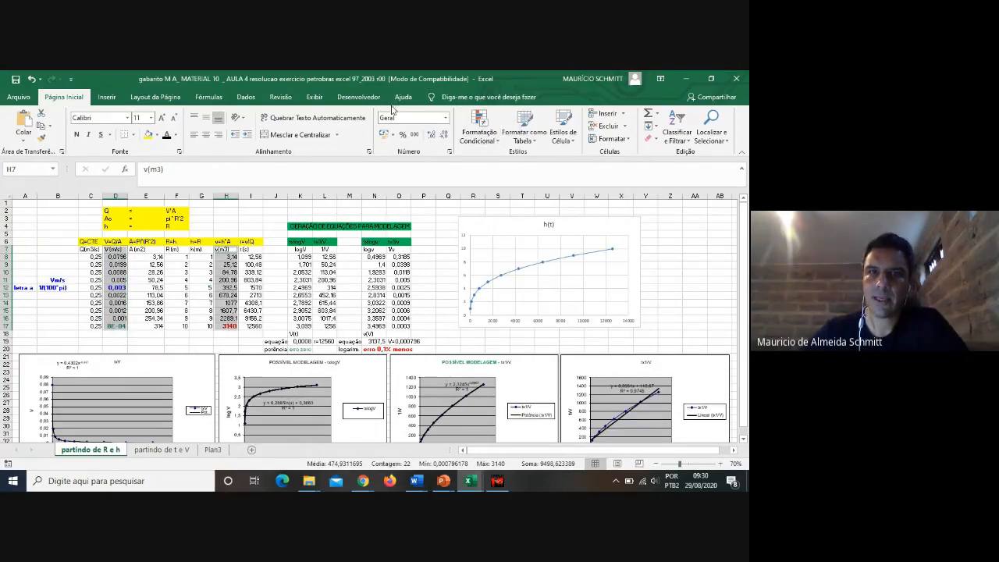
{"action": "left_click", "coordinate": [107, 97]}
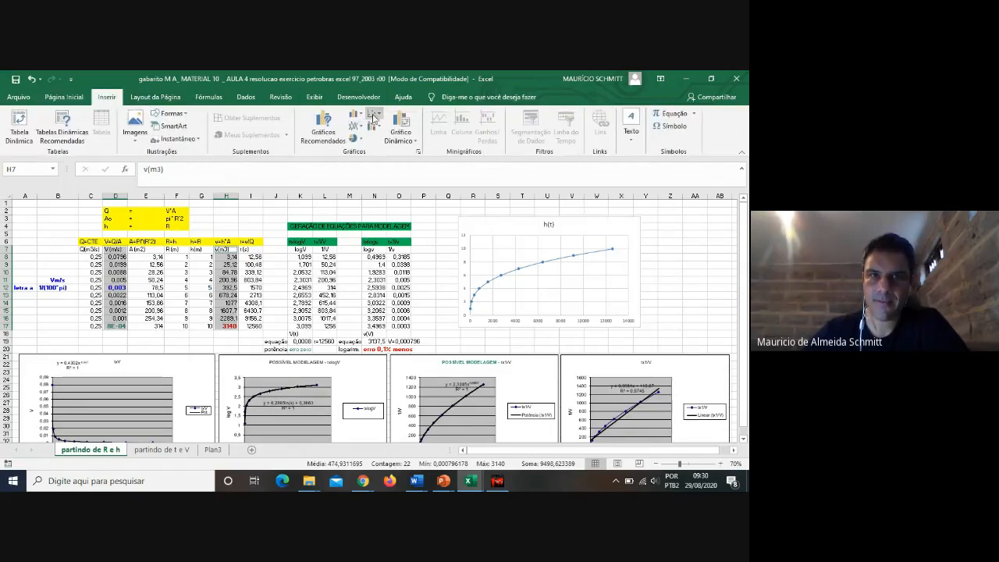
{"action": "left_click", "coordinate": [374, 113]}
{"action": "left_click", "coordinate": [411, 153]}
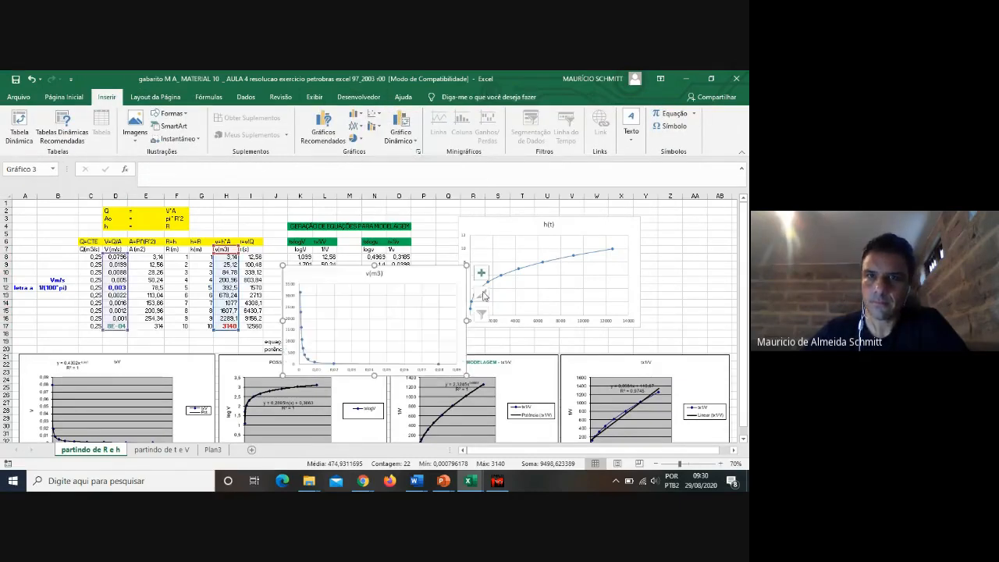
Step: Move the new volume and velocity chart beside the h(t) chart, level with it
{"action": "left_click", "coordinate": [390, 309]}
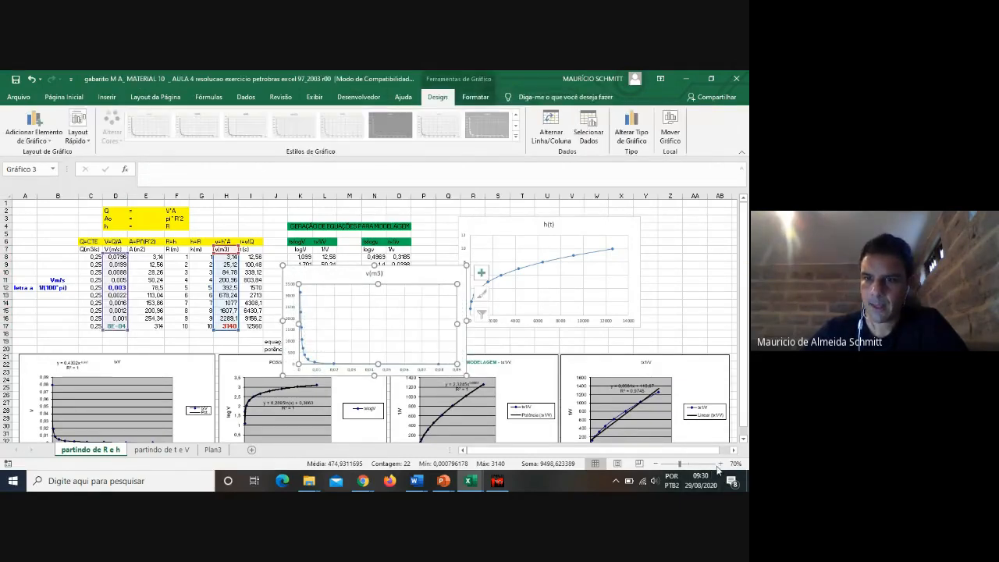
{"action": "left_click", "coordinate": [733, 452]}
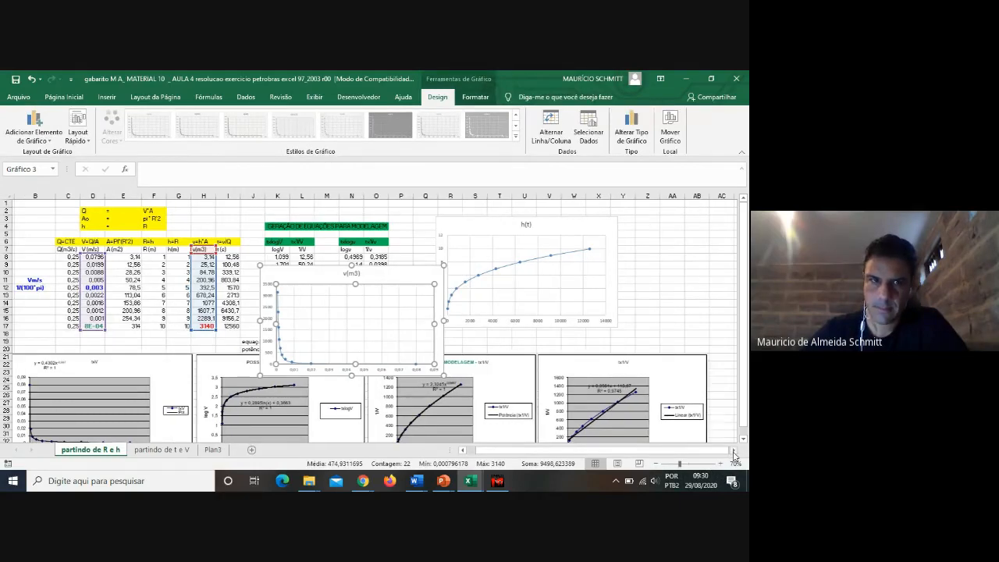
{"action": "left_click", "coordinate": [733, 452]}
{"action": "left_click_drag", "start_coordinate": [279, 269], "coordinate": [650, 227]}
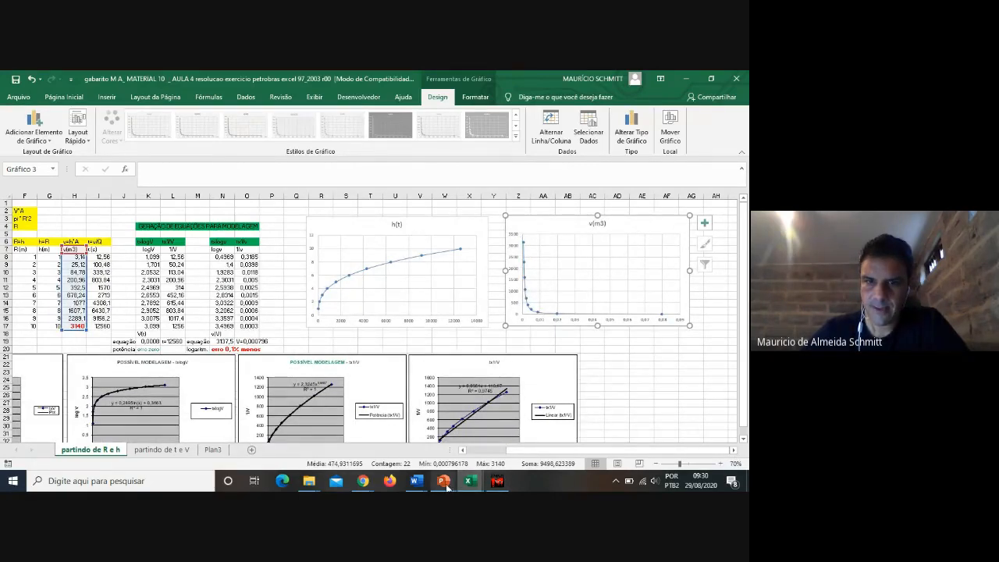
Step: Check the axes of the MATLAB plot on slide 36 of AULA 4 in PowerPoint and return to the MATERIAL 10 workbook in Excel
{"action": "mouse_move", "coordinate": [445, 485]}
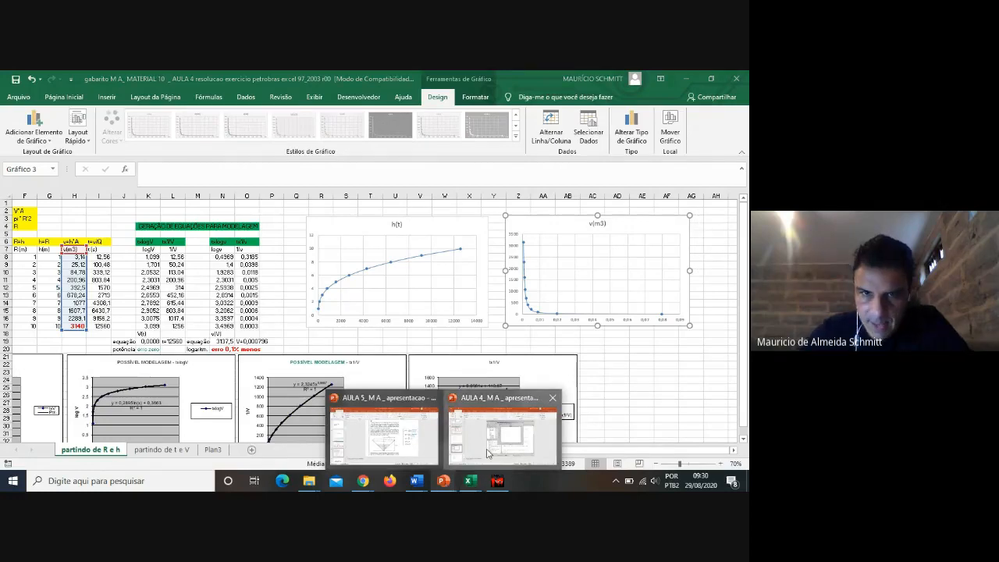
{"action": "left_click", "coordinate": [488, 453]}
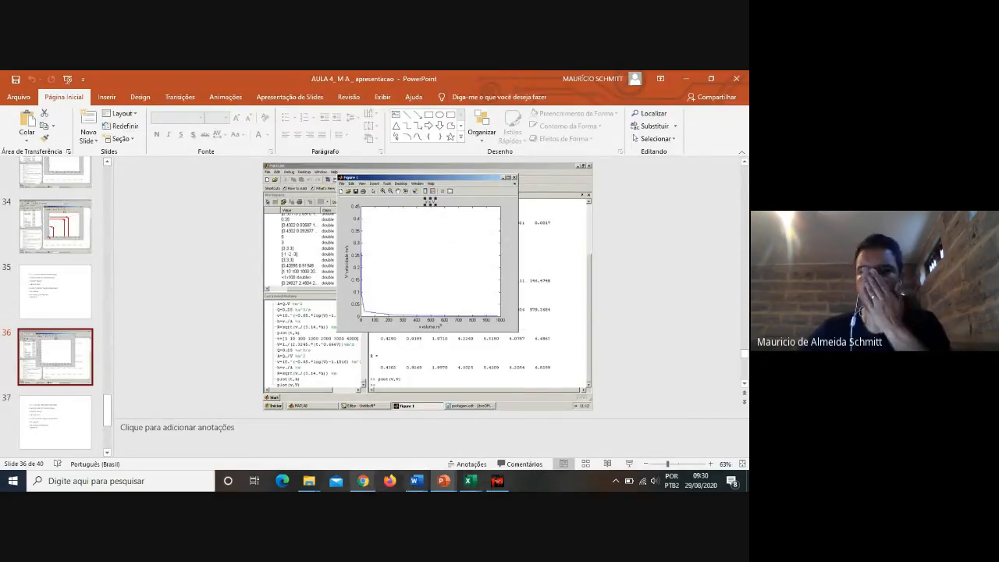
{"action": "mouse_move", "coordinate": [472, 483]}
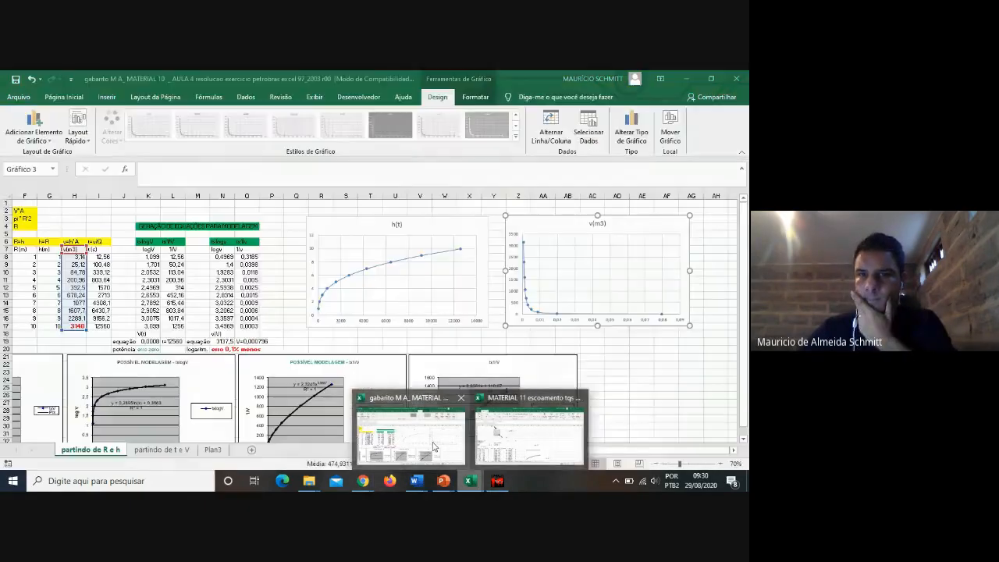
{"action": "left_click", "coordinate": [412, 436]}
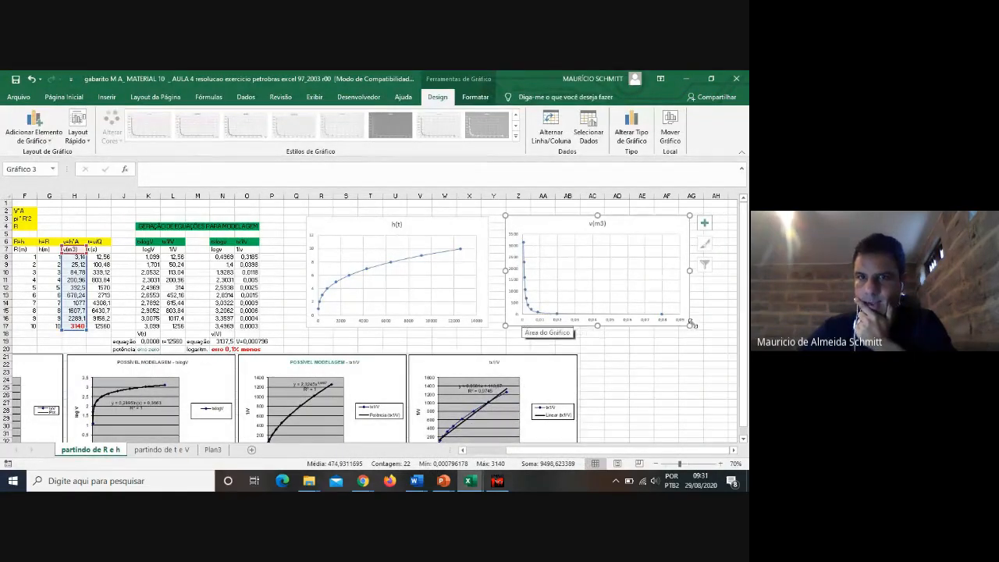
Step: Edit the new chart's v(m3) data series and rename it V(v)
{"action": "right_click", "coordinate": [629, 229]}
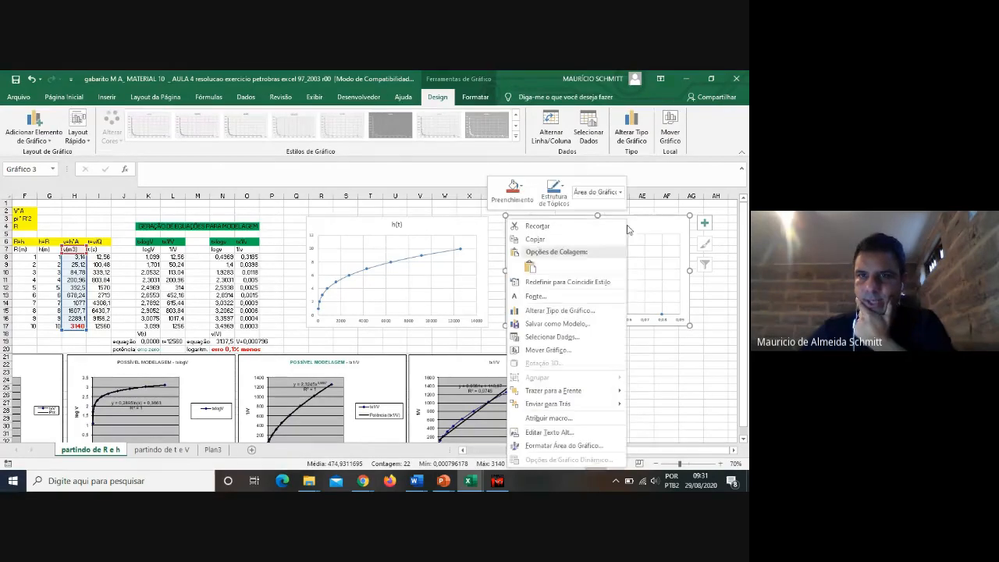
{"action": "left_click", "coordinate": [545, 337]}
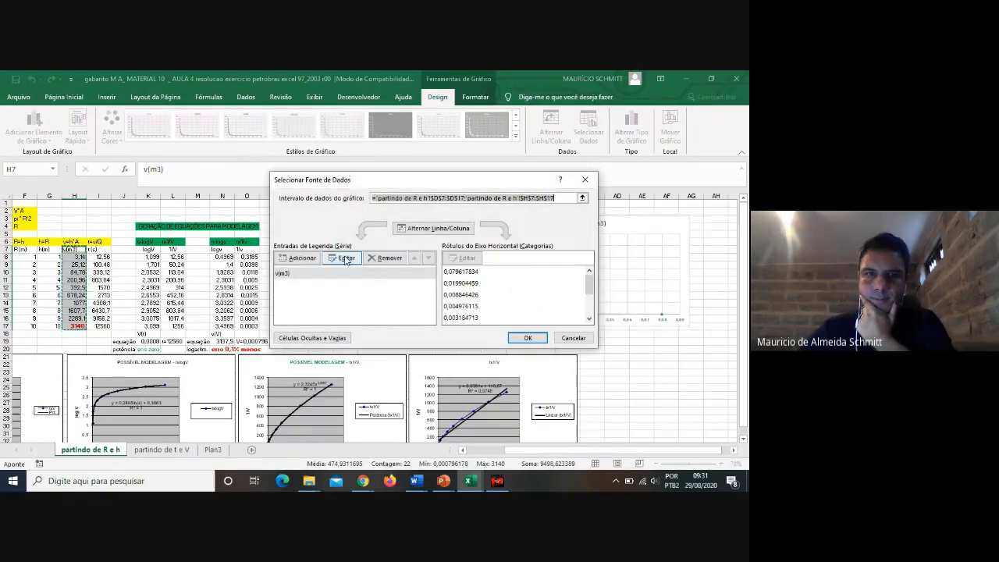
{"action": "left_click", "coordinate": [345, 259]}
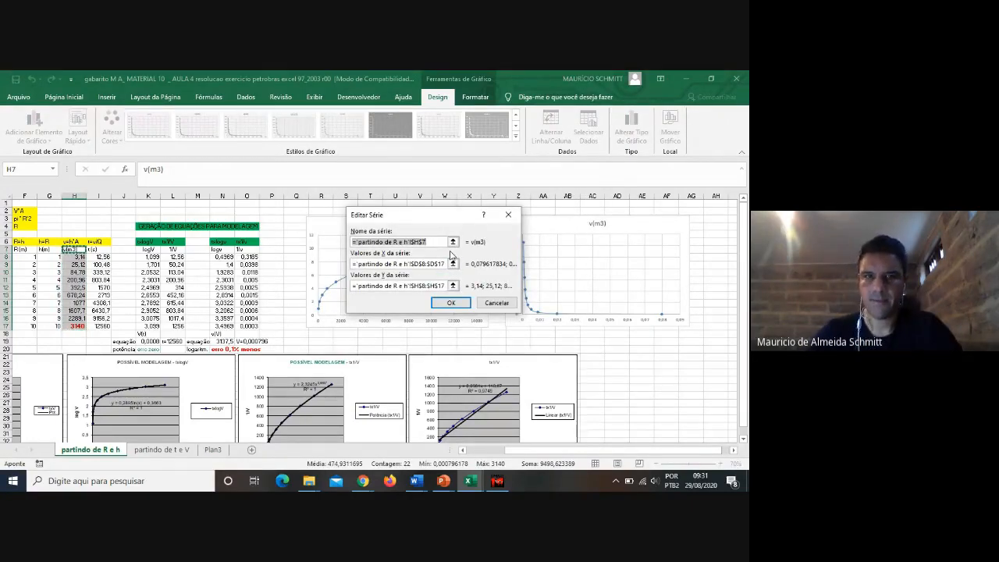
{"action": "type", "text": "v"}
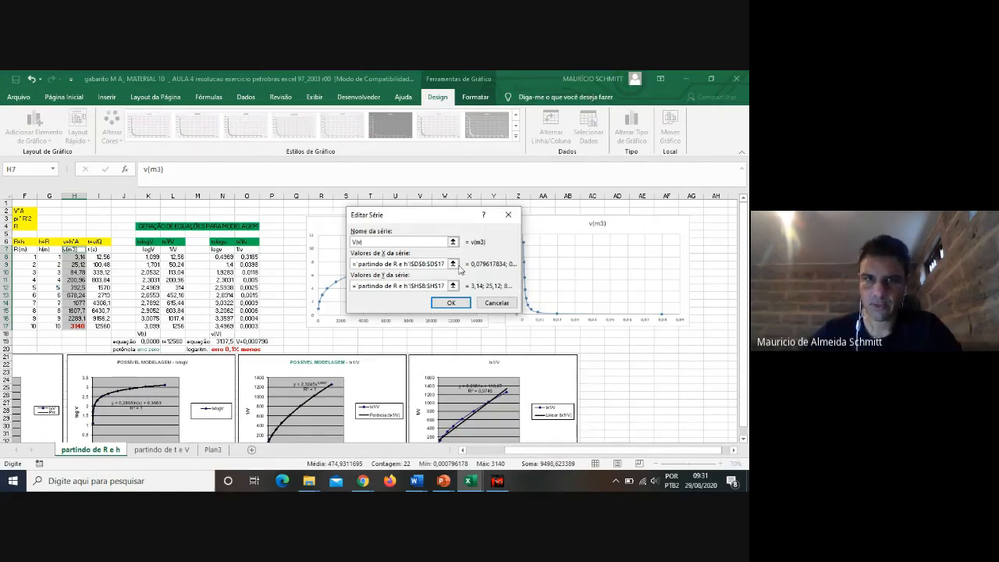
Step: Set the V(v) series X values to the volume data in H8:H17
{"action": "left_click", "coordinate": [453, 264]}
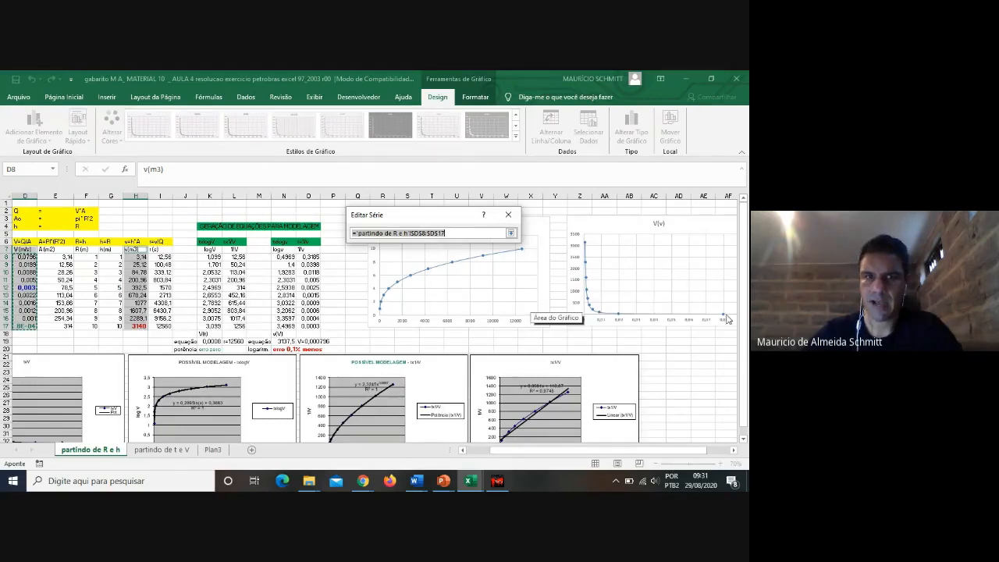
{"action": "left_click_drag", "start_coordinate": [136, 258], "coordinate": [134, 327]}
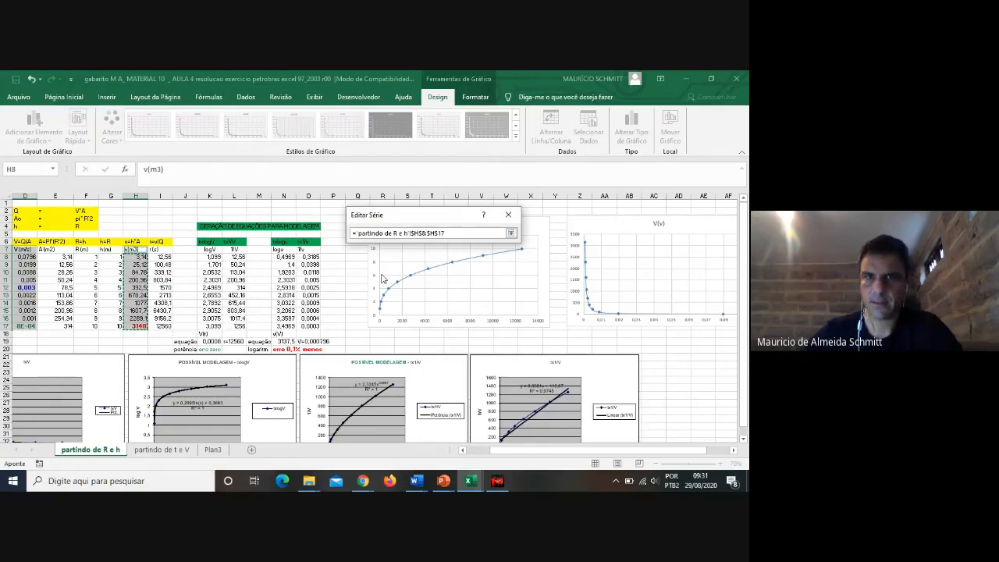
{"action": "left_click", "coordinate": [512, 232]}
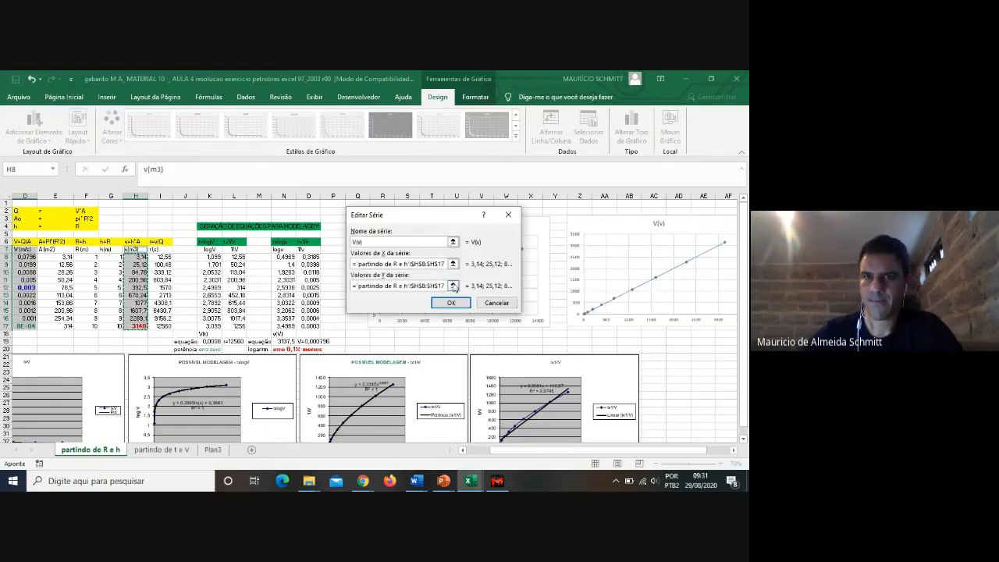
Step: Set the V(v) series Y values to the velocity data in D8:D17 and apply the data source changes
{"action": "left_click", "coordinate": [453, 286]}
{"action": "left_click_drag", "start_coordinate": [26, 258], "coordinate": [26, 326]}
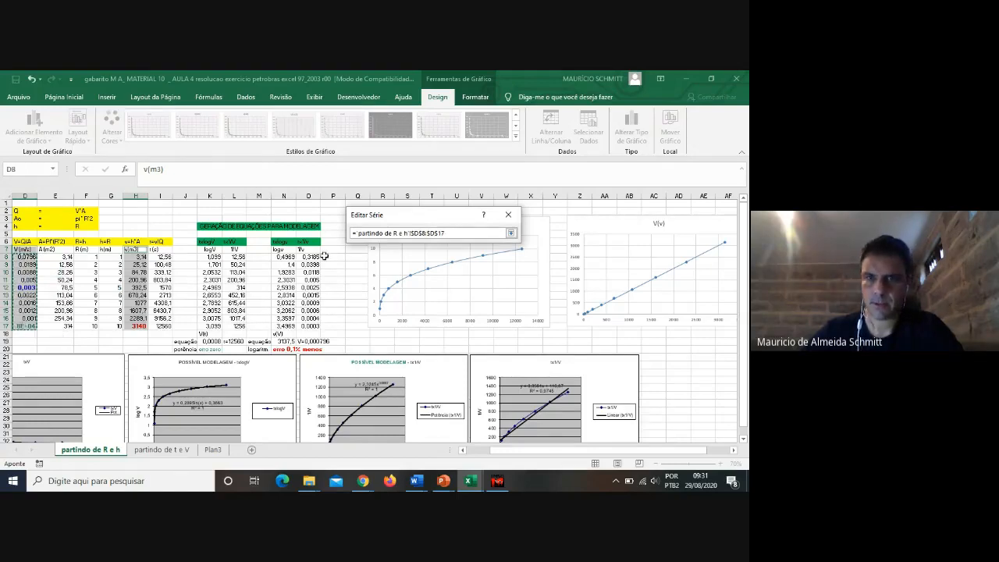
{"action": "left_click", "coordinate": [511, 233]}
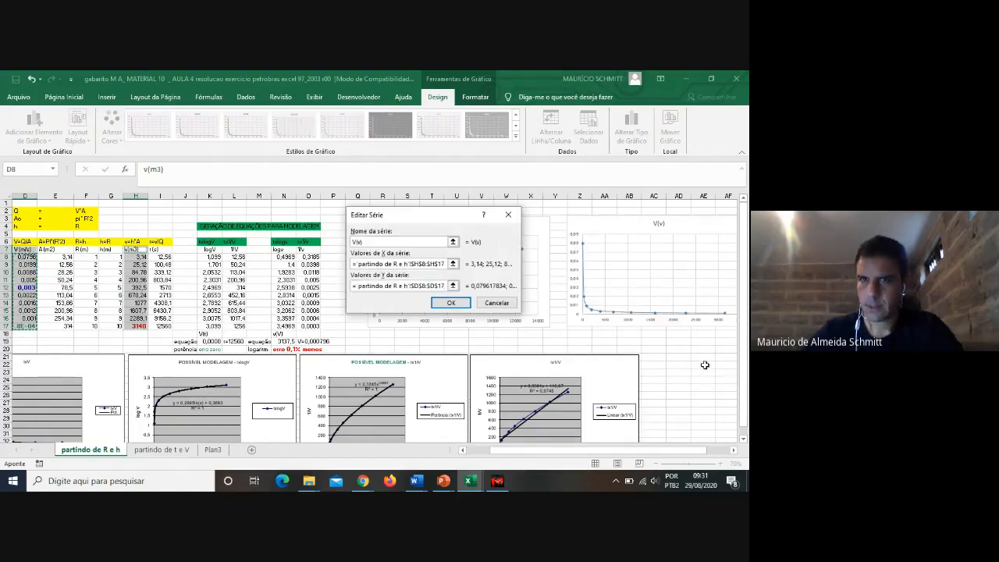
{"action": "left_click", "coordinate": [450, 303]}
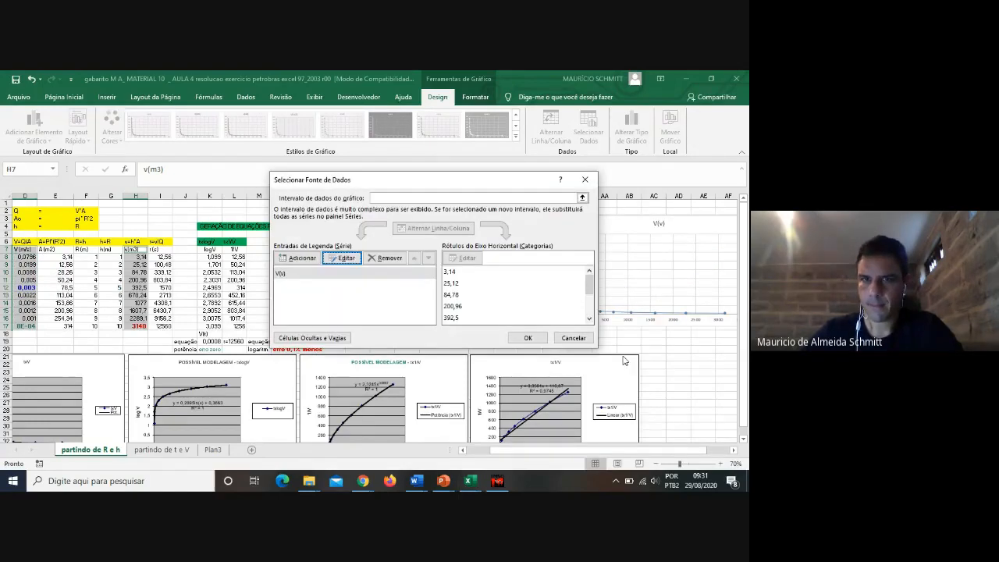
{"action": "left_click", "coordinate": [529, 338]}
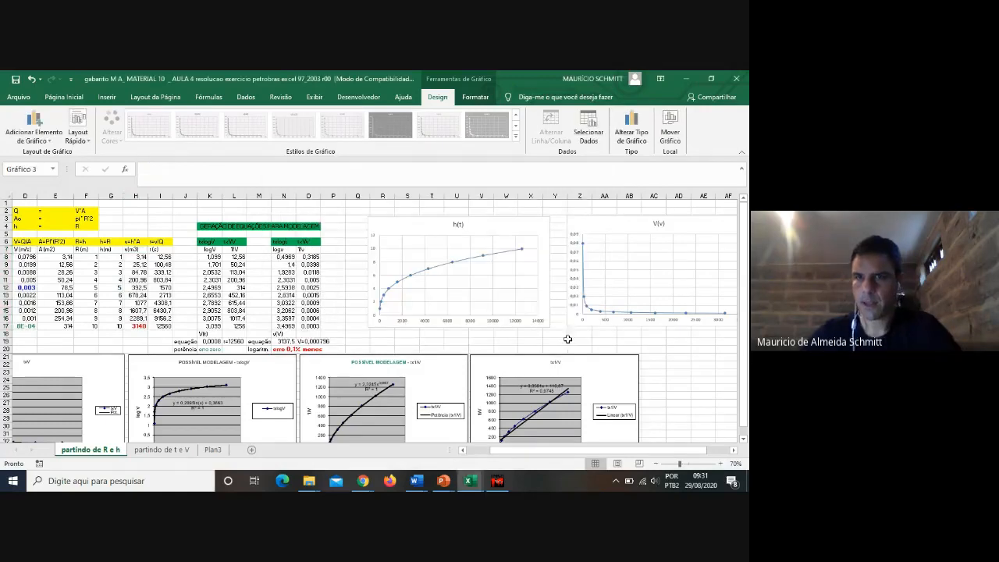
{"action": "left_click", "coordinate": [734, 450]}
{"action": "left_click", "coordinate": [734, 450]}
{"action": "left_click", "coordinate": [734, 450]}
{"action": "left_click", "coordinate": [734, 451]}
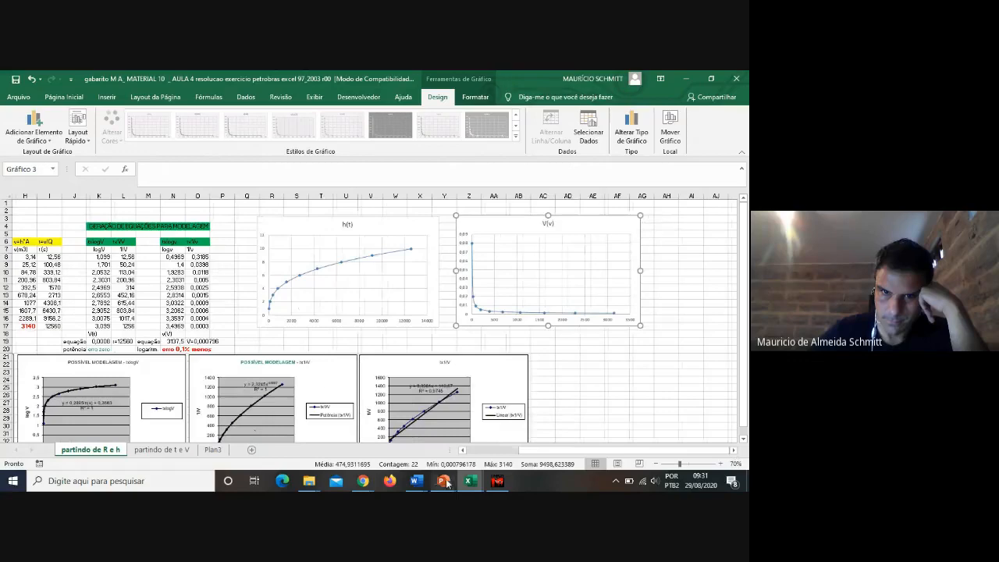
{"action": "left_click", "coordinate": [445, 481]}
{"action": "mouse_move", "coordinate": [511, 451]}
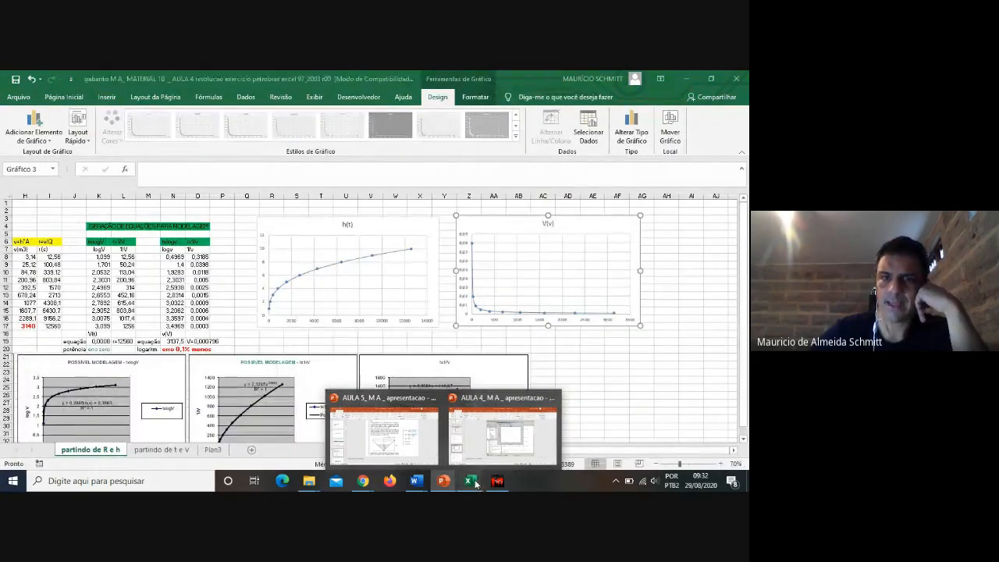
Step: Apply the quick layout with axis titles and legend to the h(t) chart and title its vertical axis h(m)
{"action": "left_click", "coordinate": [380, 227]}
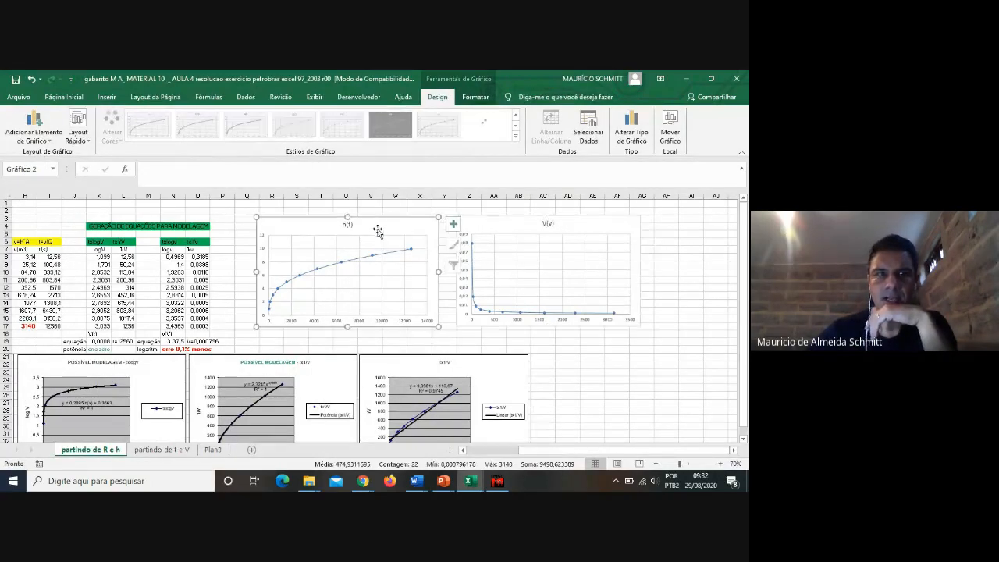
{"action": "left_click", "coordinate": [79, 134]}
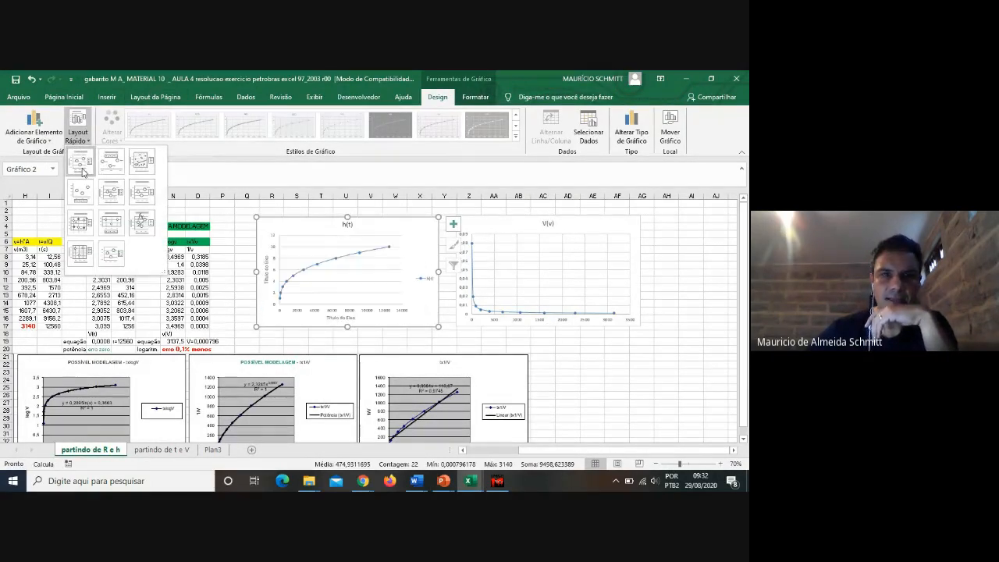
{"action": "left_click", "coordinate": [83, 171]}
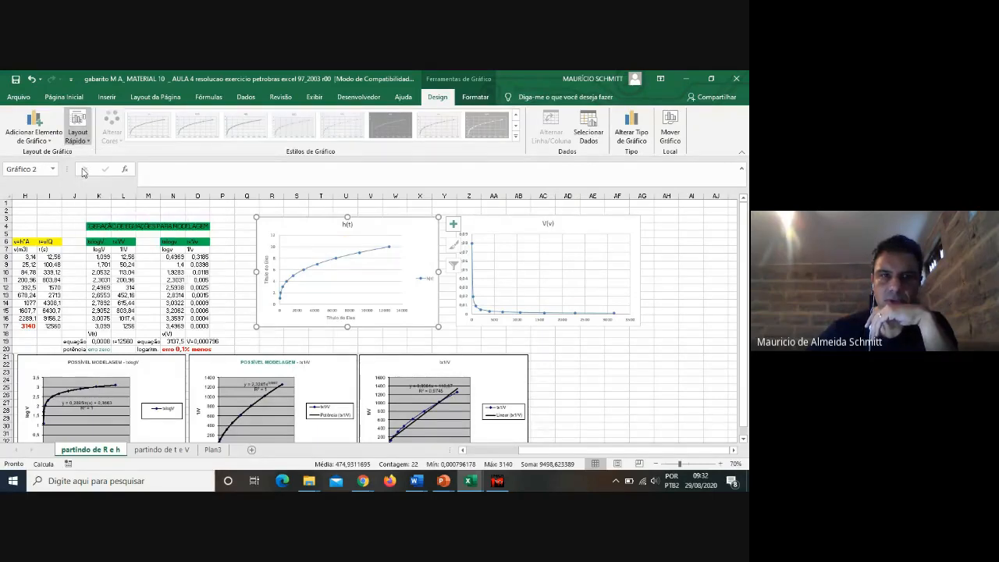
{"action": "left_click", "coordinate": [267, 281]}
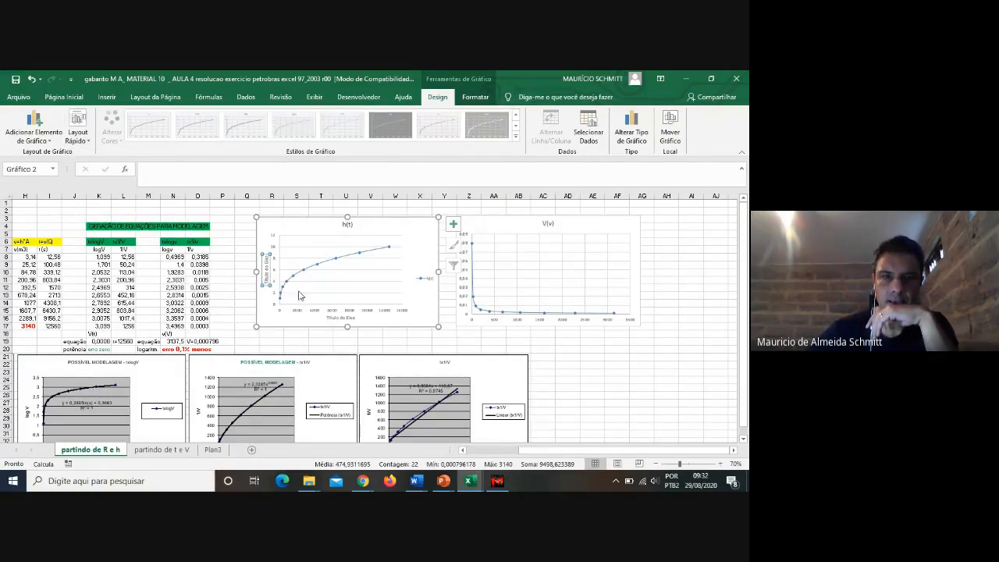
{"action": "scroll", "coordinate": [586, 450], "scroll_direction": "left", "scroll_amount": 5}
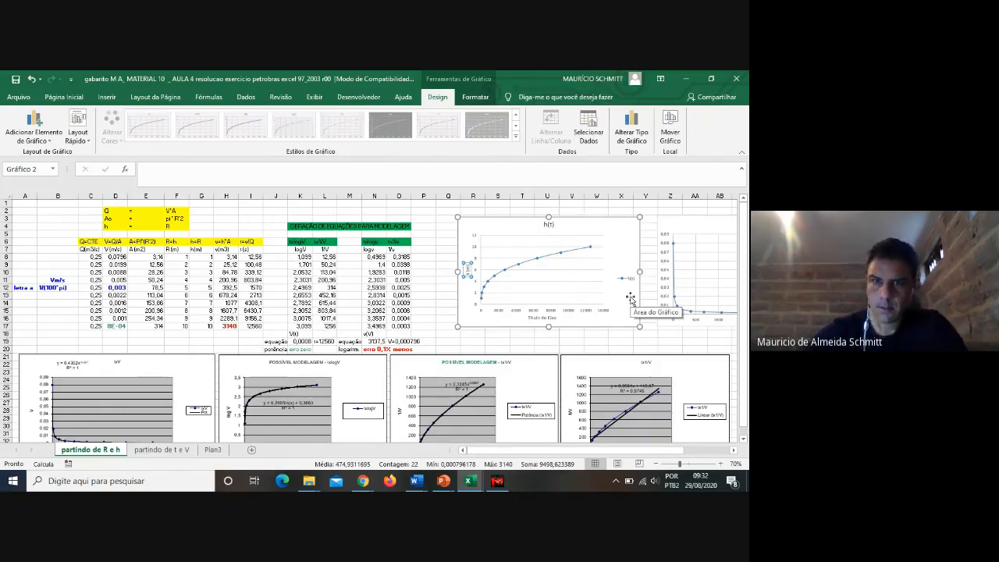
Step: Replace the h(t) chart's horizontal axis title with t(s) and close the title formatting options
{"action": "double_click", "coordinate": [542, 319]}
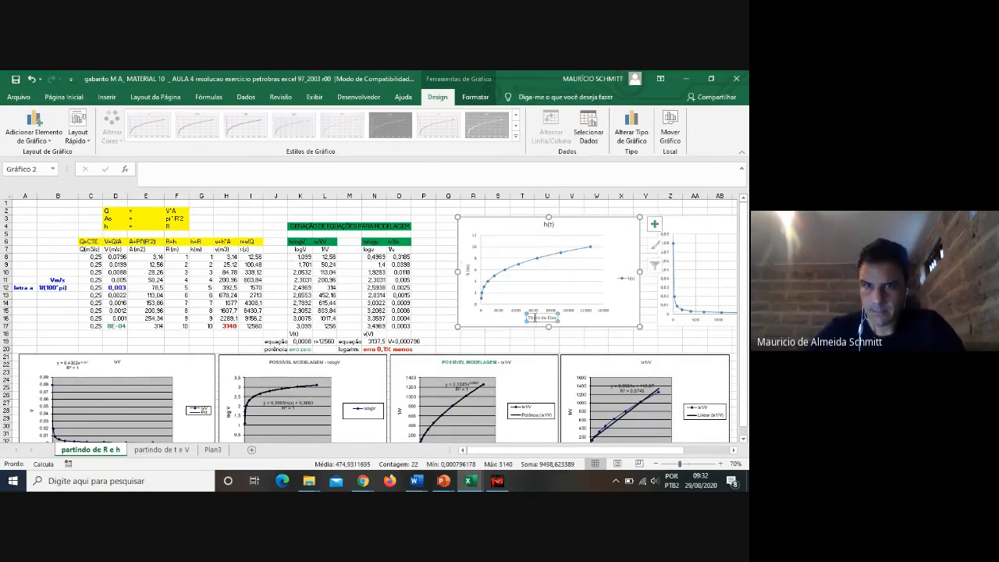
{"action": "mouse_move", "coordinate": [543, 318]}
{"action": "left_mouse_down"}
{"action": "mouse_move", "coordinate": [560, 318]}
{"action": "mouse_move", "coordinate": [534, 316]}
{"action": "mouse_move", "coordinate": [557, 320]}
{"action": "left_mouse_up"}
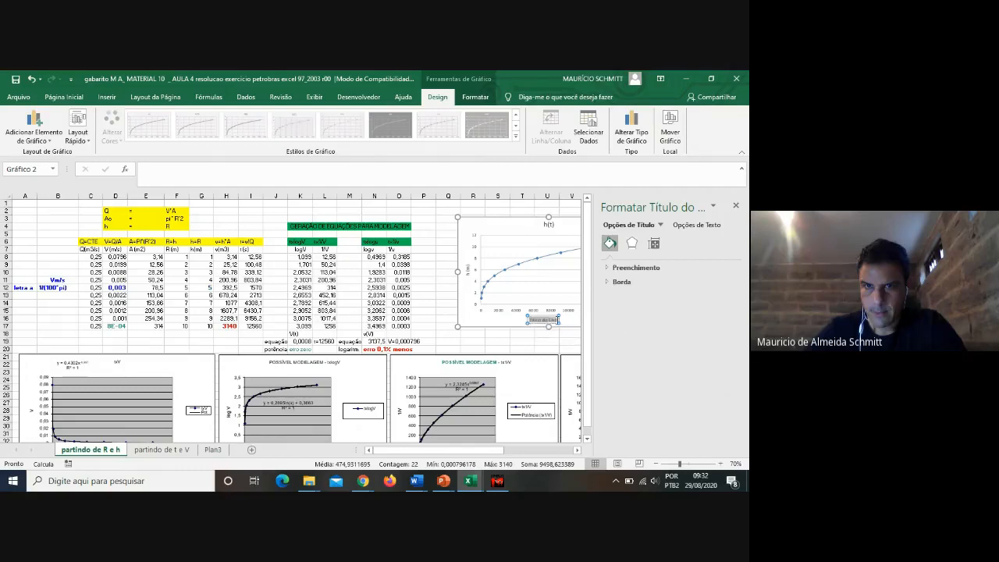
{"action": "key", "text": "BackSpace"}
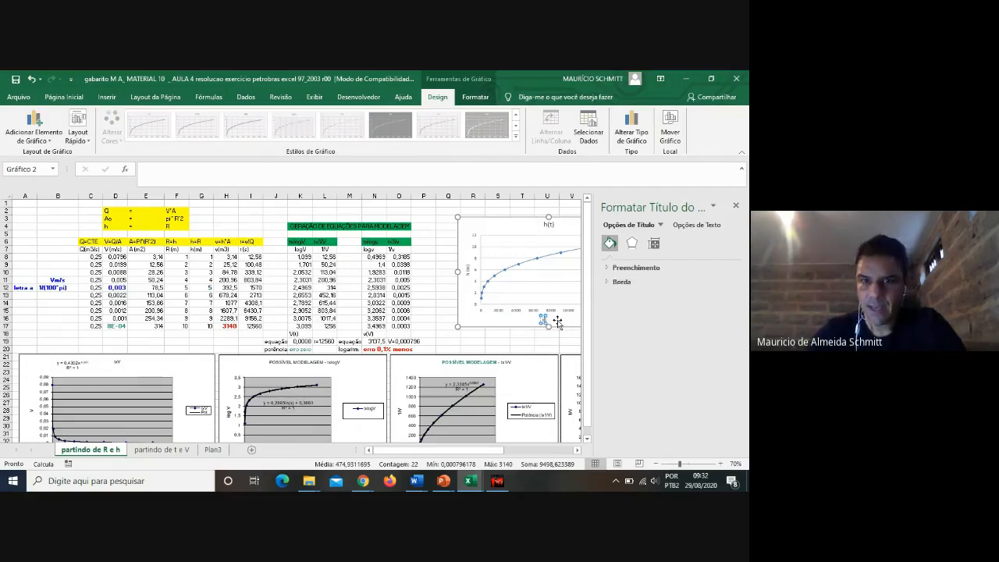
{"action": "type", "text": "t(s)"}
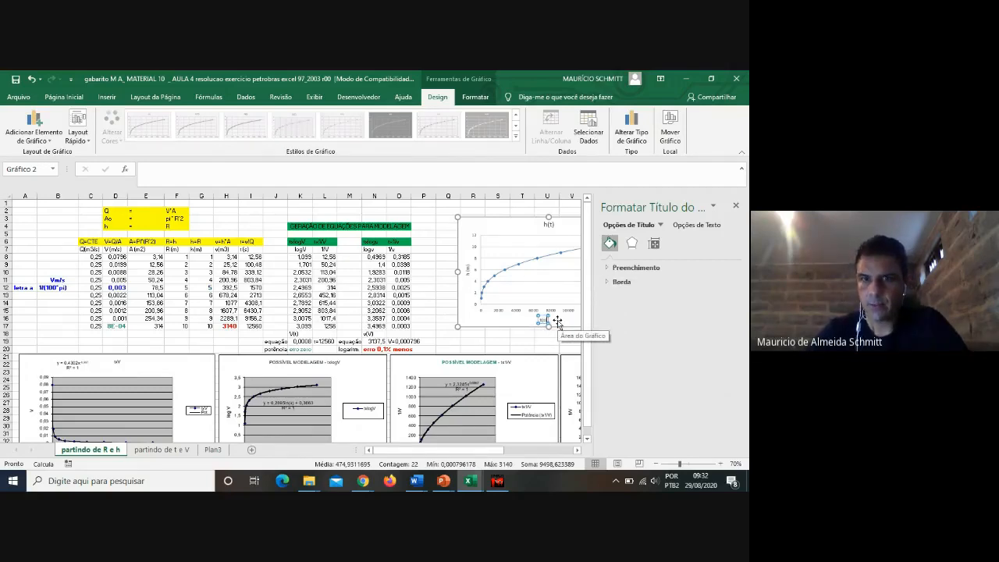
{"action": "left_click", "coordinate": [735, 205]}
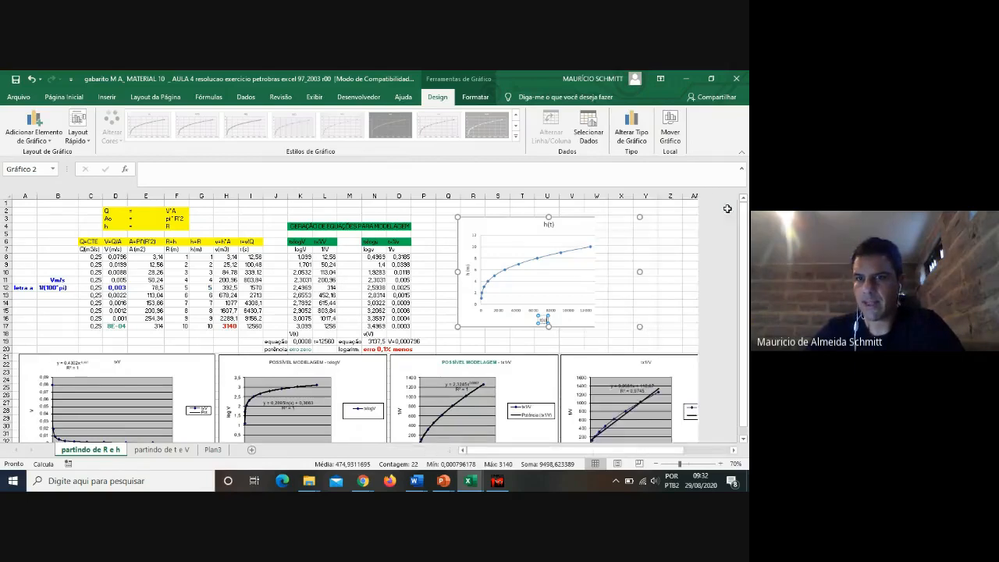
Step: Remove the legend from the h(t) chart
{"action": "left_click_drag", "start_coordinate": [673, 451], "coordinate": [704, 451]}
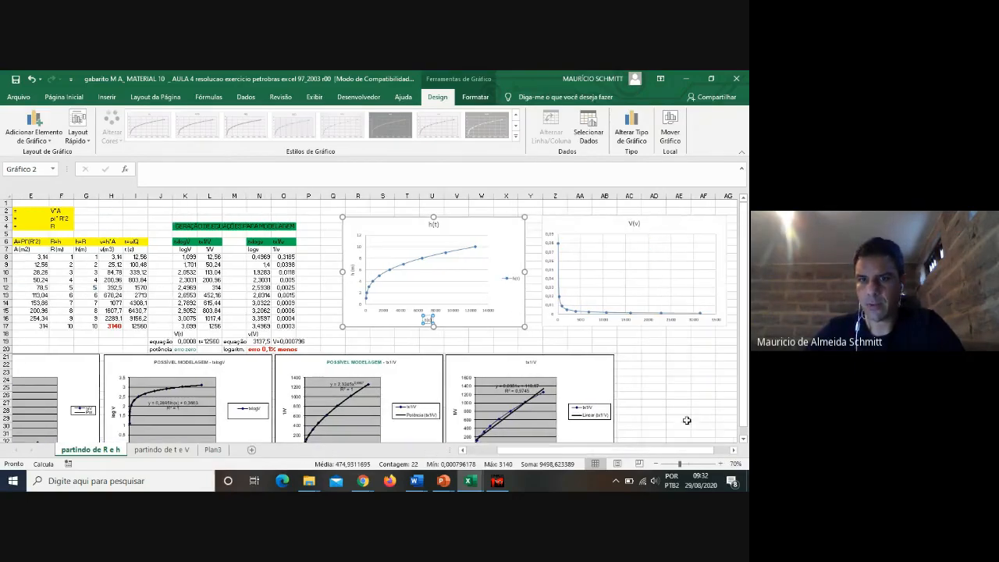
{"action": "left_click", "coordinate": [600, 226]}
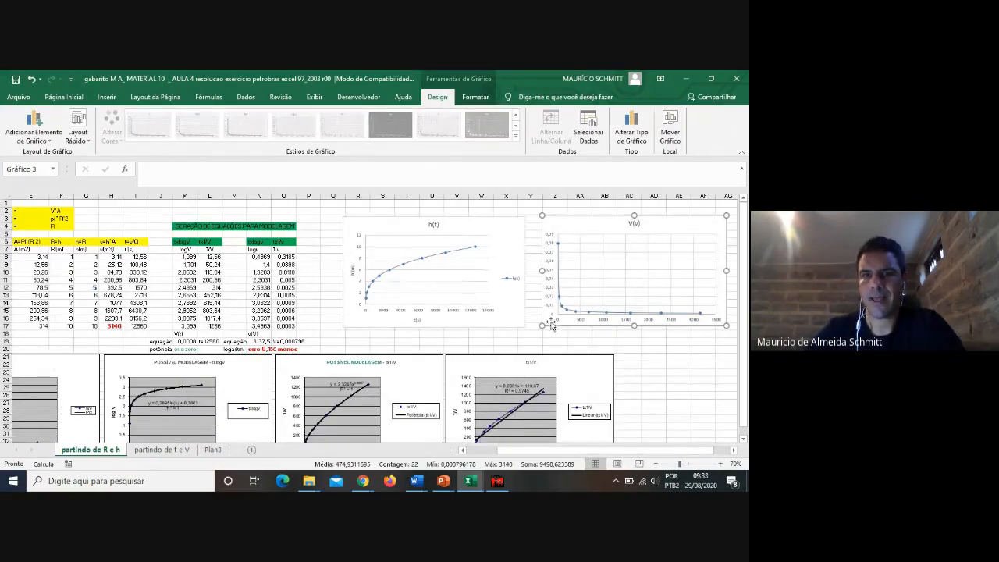
{"action": "left_click", "coordinate": [506, 274]}
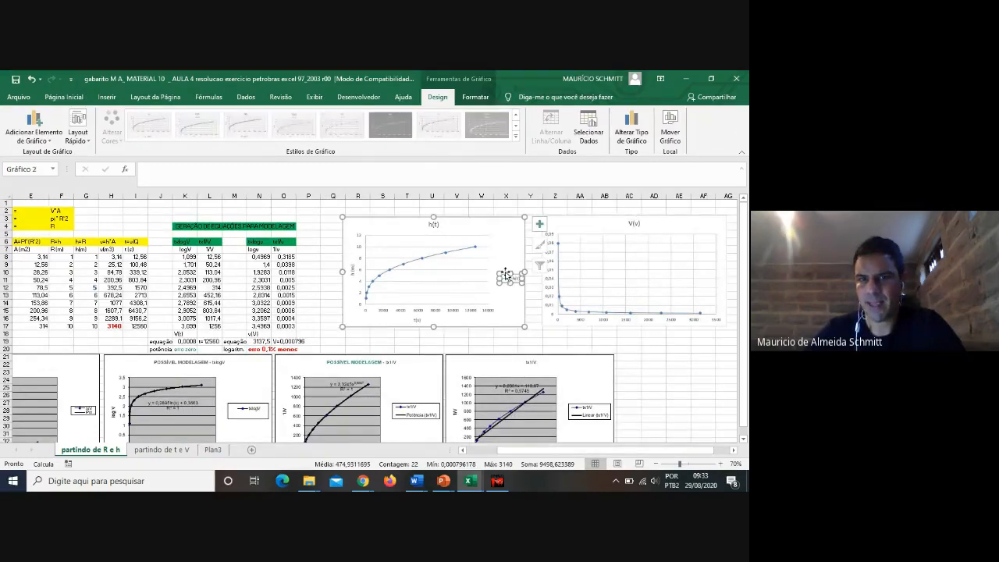
{"action": "key", "text": "Delete"}
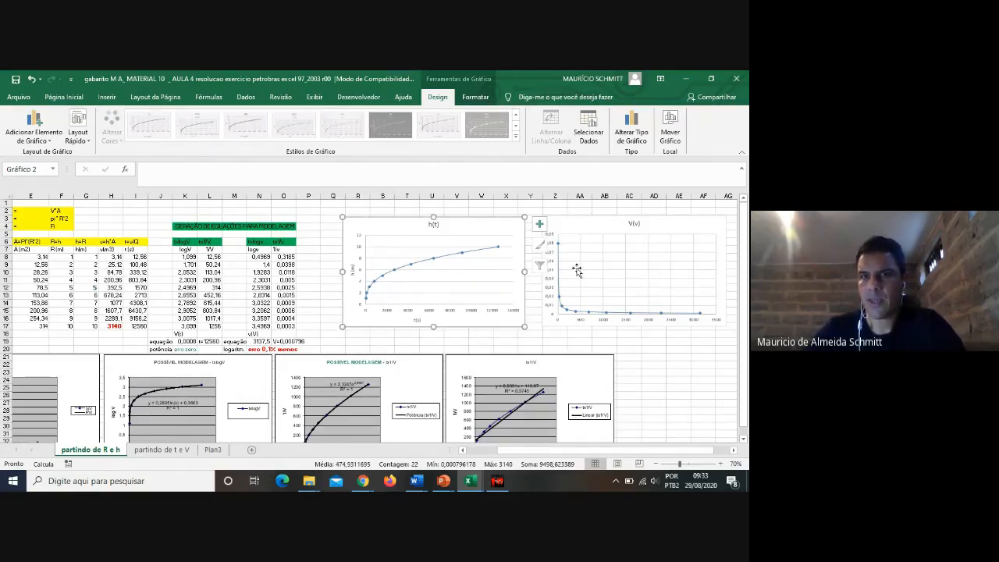
Step: Apply the same quick layout with axis titles and legend to the V(v) chart
{"action": "left_click", "coordinate": [575, 225]}
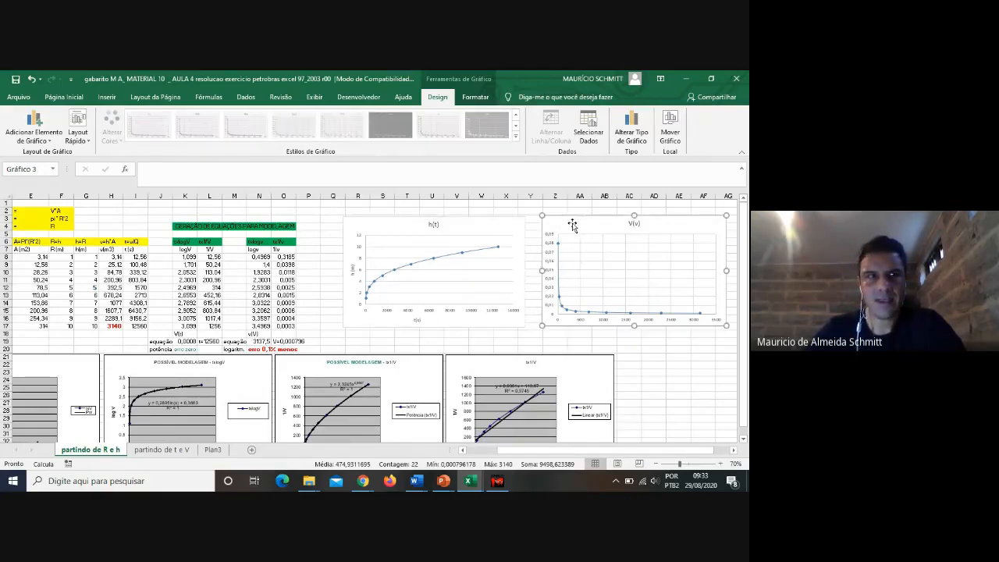
{"action": "left_click", "coordinate": [78, 135]}
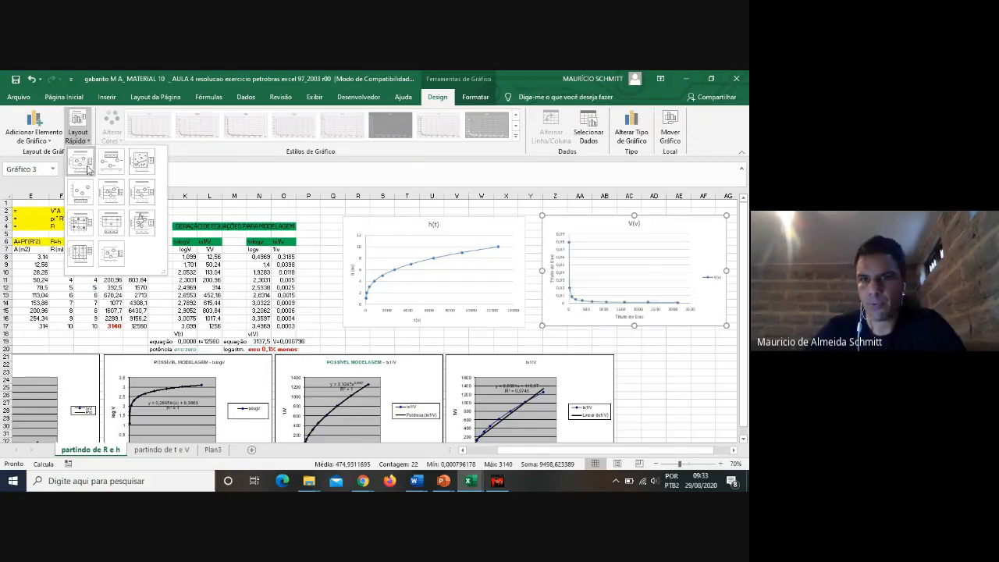
{"action": "left_click", "coordinate": [88, 169]}
Step: Replace the V(v) chart's vertical axis title with V(m/s)
{"action": "double_click", "coordinate": [552, 269]}
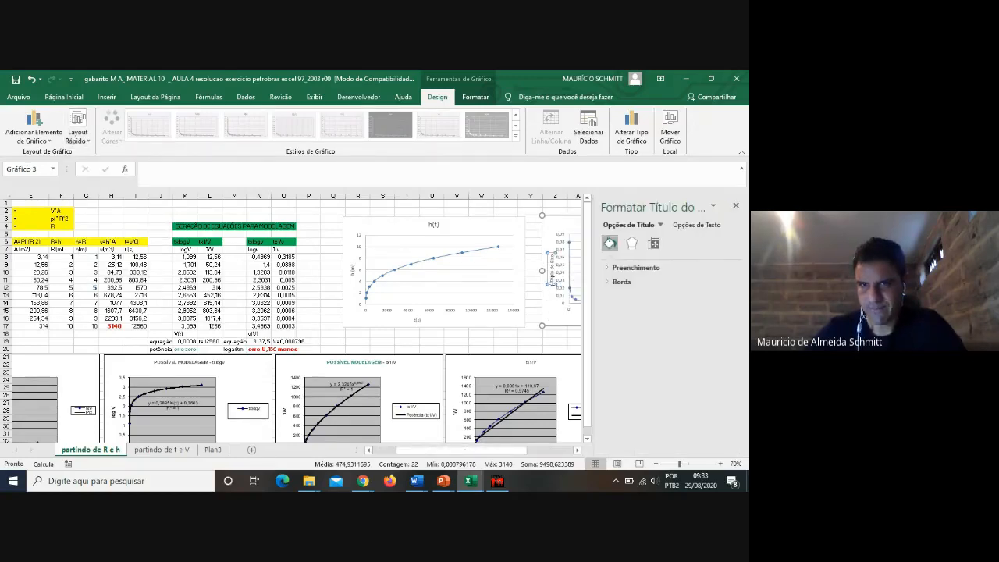
{"action": "left_click", "coordinate": [735, 205]}
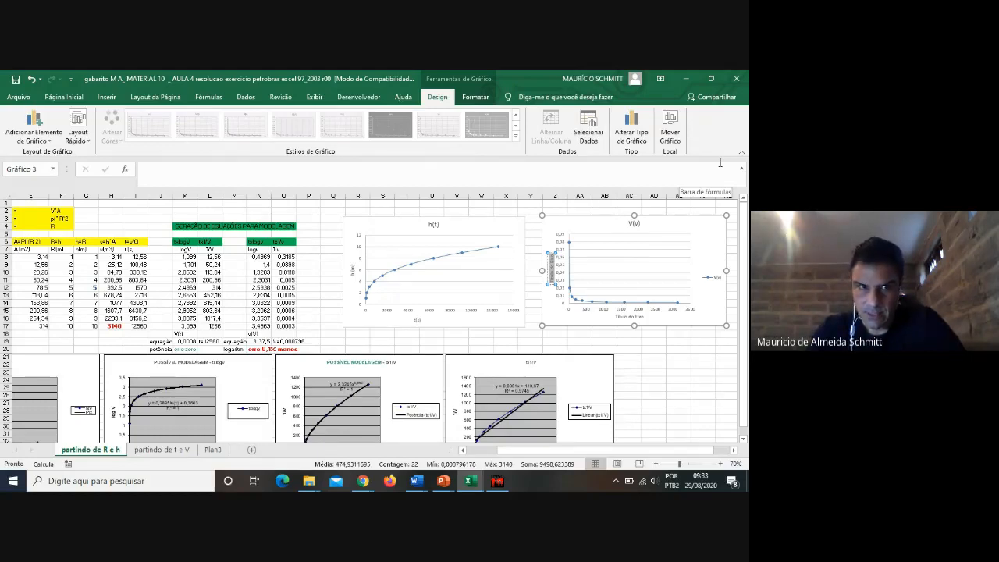
{"action": "type", "text": "V"}
{"action": "key", "text": "BackSpace"}
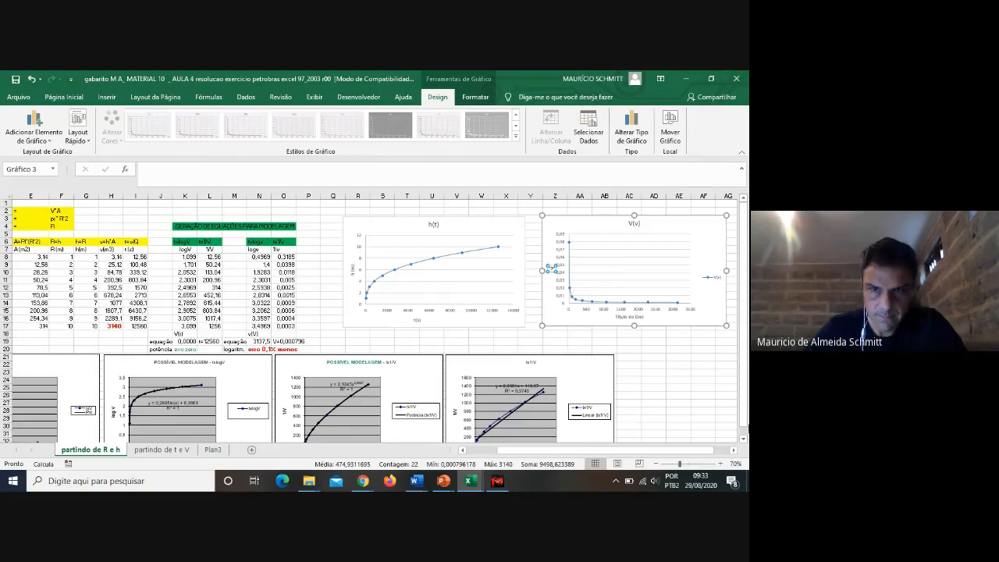
{"action": "mouse_move", "coordinate": [700, 454]}
{"action": "left_mouse_down"}
{"action": "mouse_move", "coordinate": [662, 454]}
{"action": "mouse_move", "coordinate": [694, 455]}
{"action": "left_mouse_up"}
{"action": "left_click", "coordinate": [633, 317]}
{"action": "left_click", "coordinate": [551, 268]}
{"action": "double_click", "coordinate": [552, 267]}
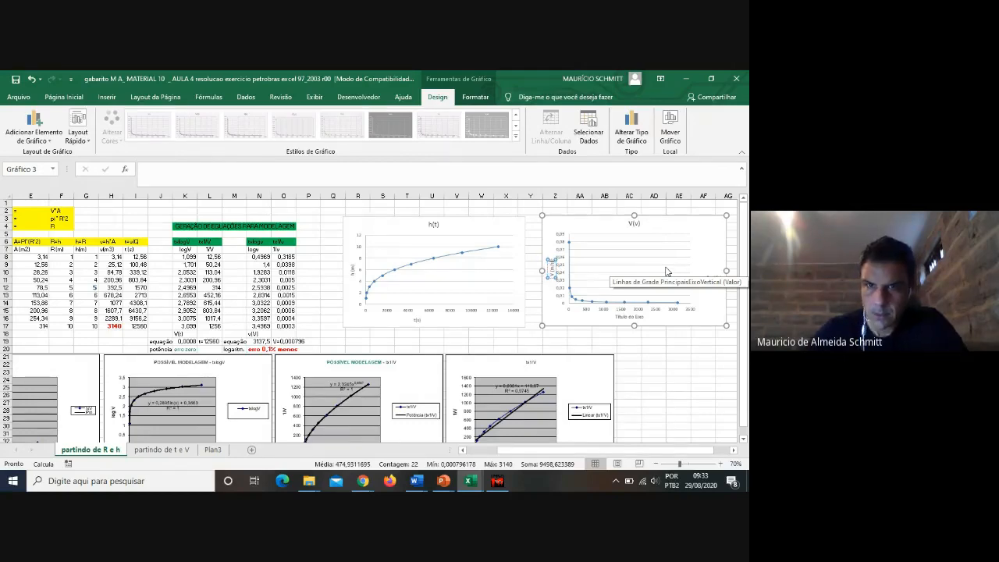
Step: Replace the V(v) chart's horizontal axis title with v(m^3) and deselect the chart
{"action": "left_click", "coordinate": [621, 318]}
{"action": "left_click_drag", "start_coordinate": [615, 316], "coordinate": [651, 319]}
{"action": "key", "text": "Delete"}
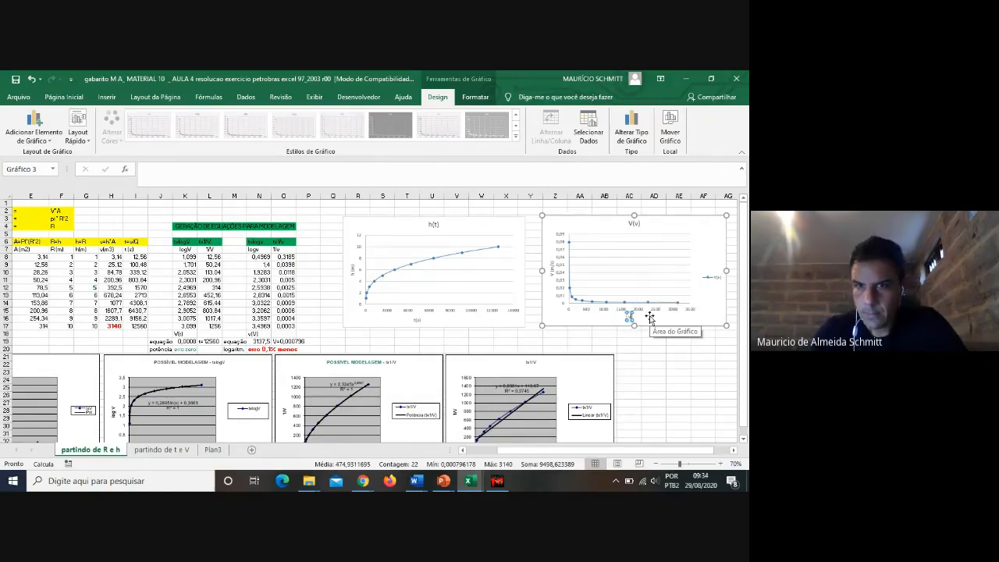
{"action": "type", "text": "v(m"}
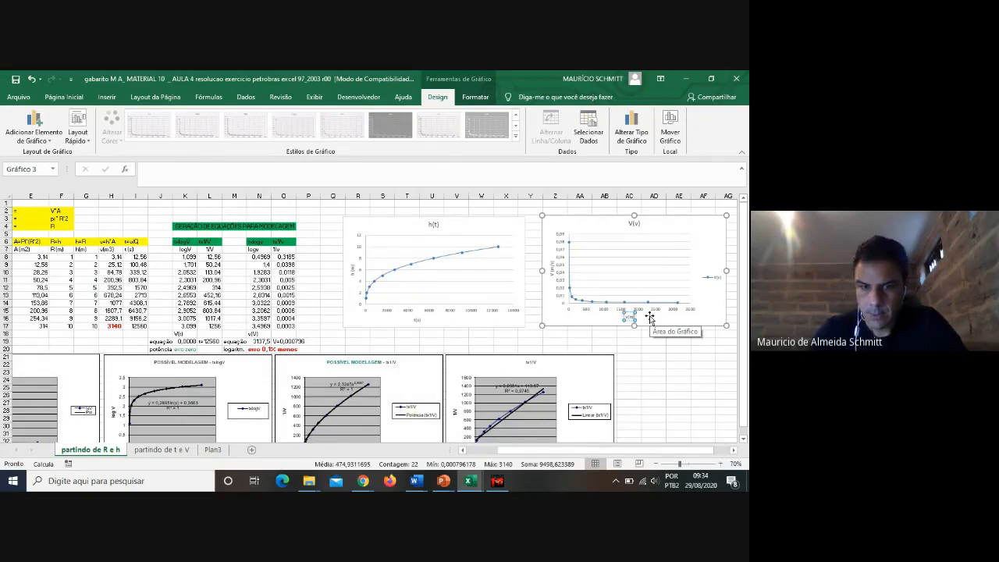
{"action": "type", "text": "^3)"}
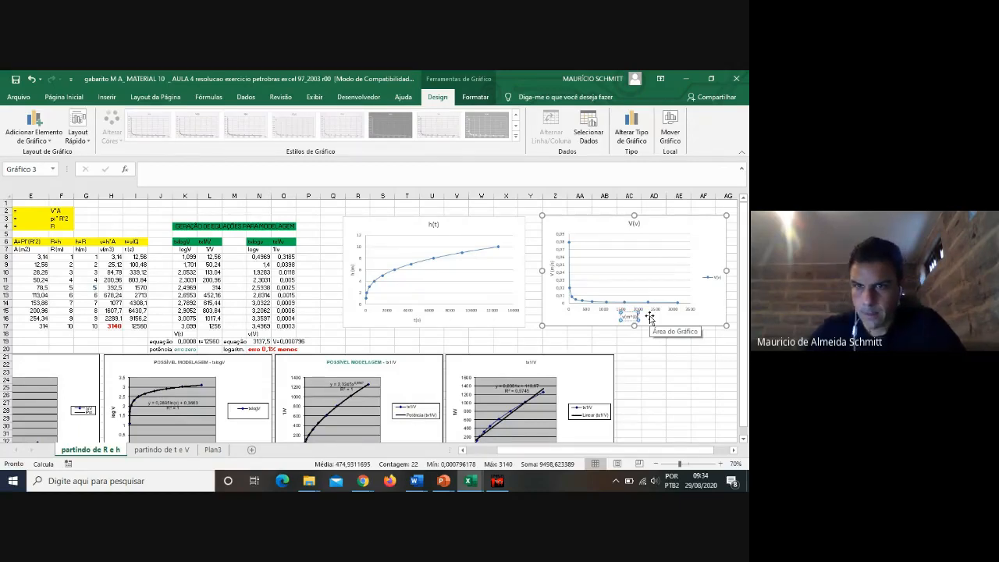
{"action": "left_click", "coordinate": [693, 384]}
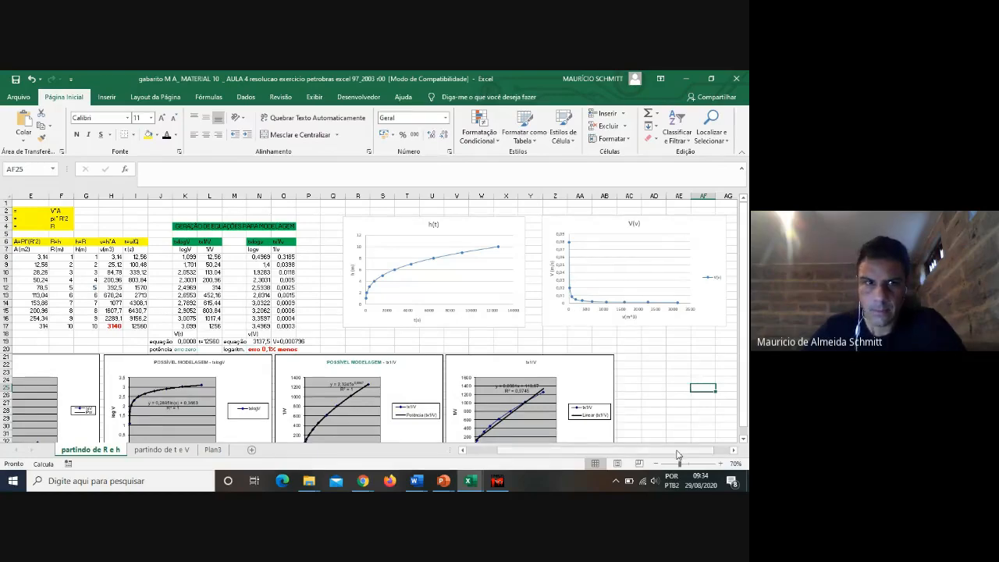
Step: Check the MATLAB plot on slide 38 of AULA 4 in PowerPoint and return to the MATERIAL 10 workbook in Excel
{"action": "left_click_drag", "start_coordinate": [678, 452], "coordinate": [642, 452]}
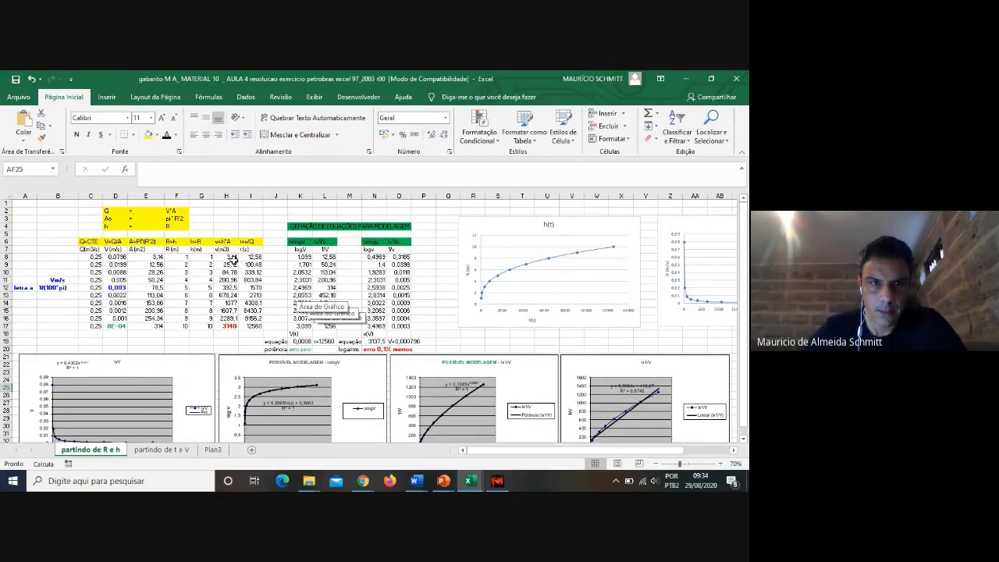
{"action": "left_click_drag", "start_coordinate": [590, 451], "coordinate": [636, 451]}
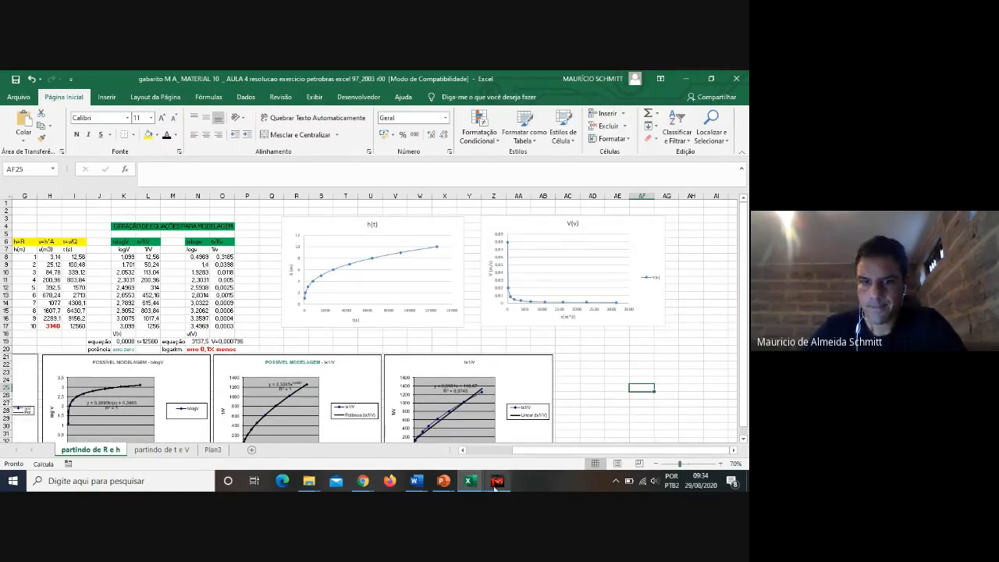
{"action": "mouse_move", "coordinate": [453, 484]}
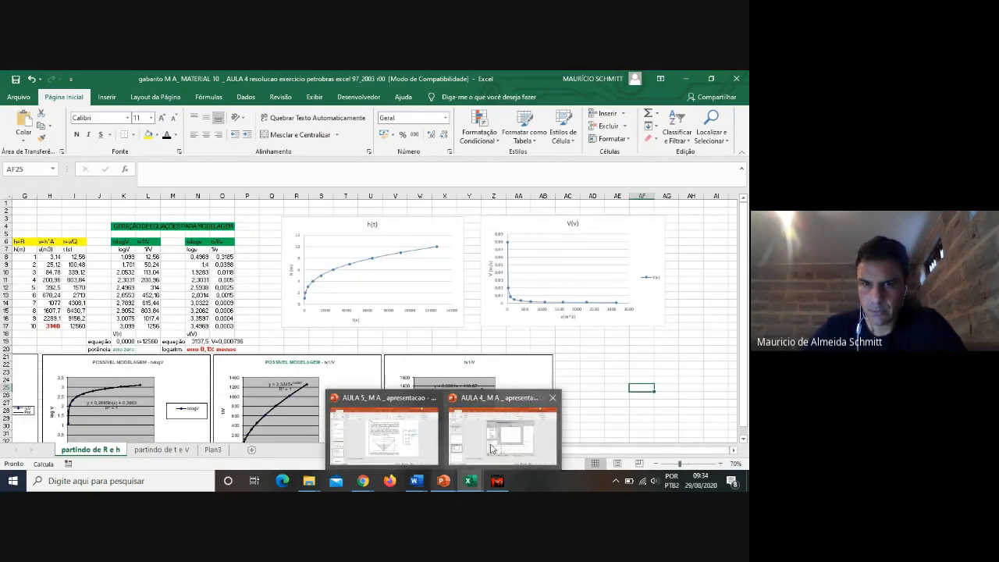
{"action": "left_click", "coordinate": [493, 448]}
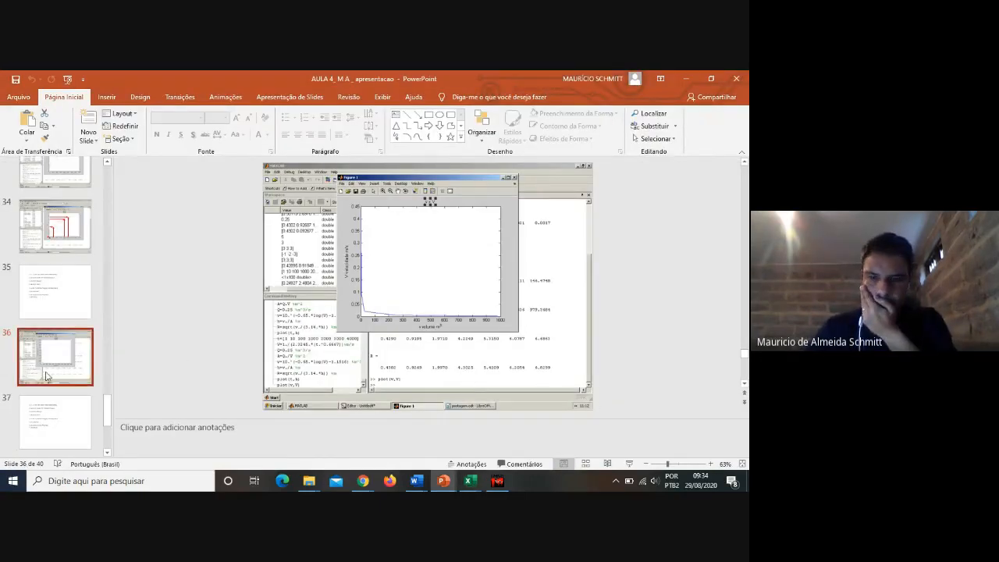
{"action": "key", "text": "Down"}
{"action": "key", "text": "Down"}
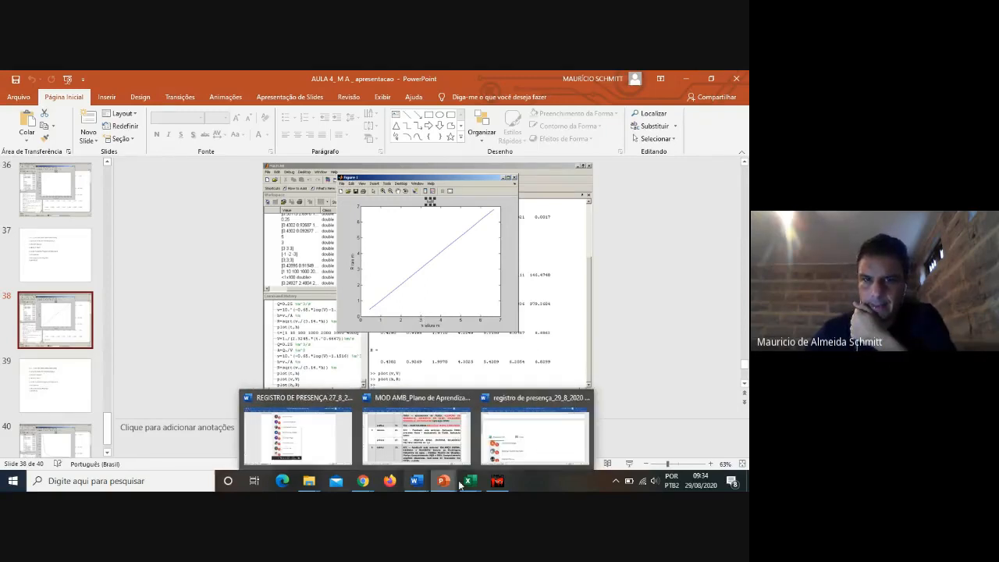
{"action": "mouse_move", "coordinate": [469, 482]}
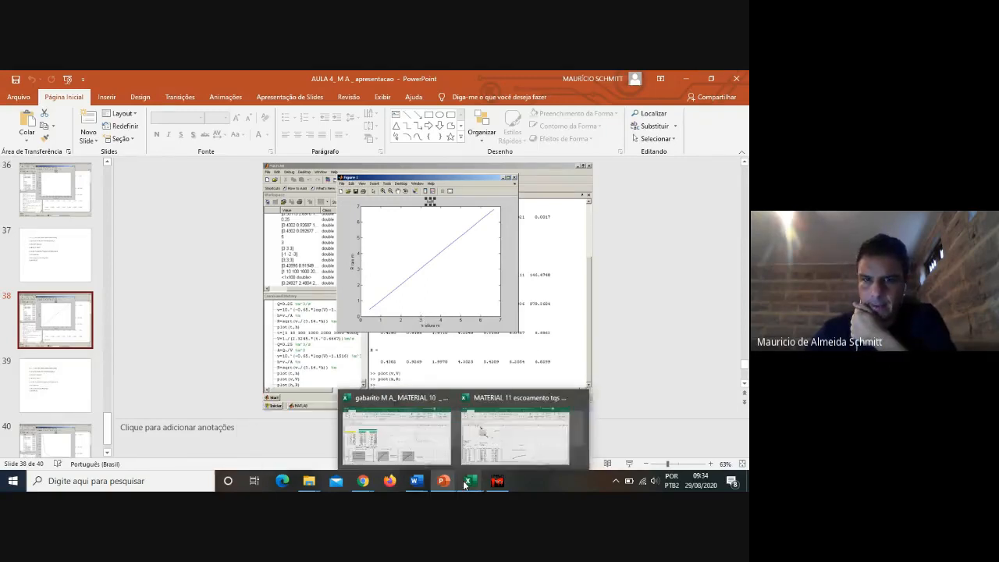
{"action": "left_click", "coordinate": [430, 449]}
{"action": "scroll", "coordinate": [657, 454], "scroll_direction": "left", "scroll_amount": 3}
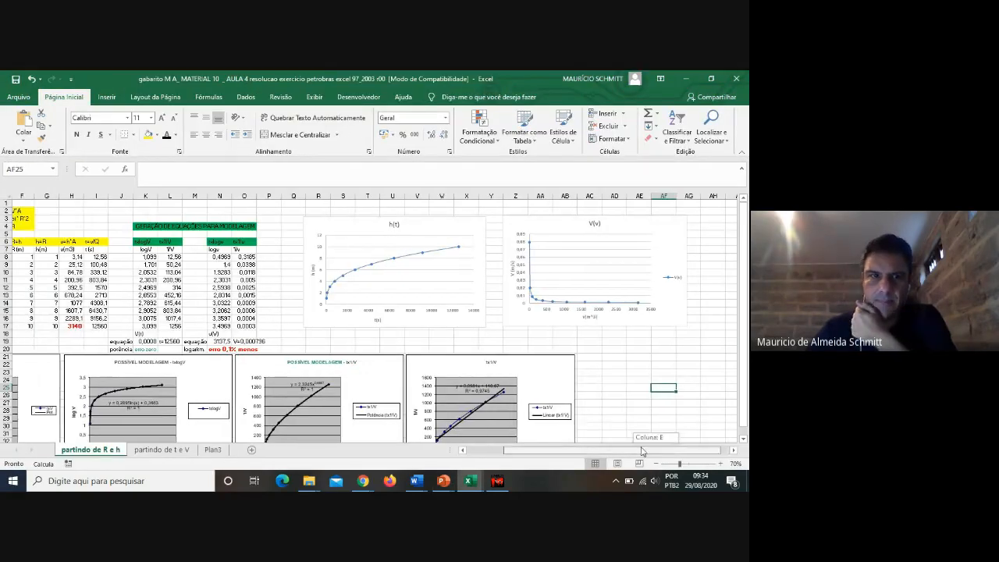
Step: Insert a scatter chart with lines and markers from the R(m) and h(m) columns, F7:G17
{"action": "left_click_drag", "start_coordinate": [178, 259], "coordinate": [178, 324]}
{"action": "left_click", "coordinate": [179, 250]}
{"action": "left_click_drag", "start_coordinate": [180, 250], "coordinate": [180, 326]}
{"action": "left_click_drag", "start_coordinate": [205, 250], "coordinate": [209, 324]}
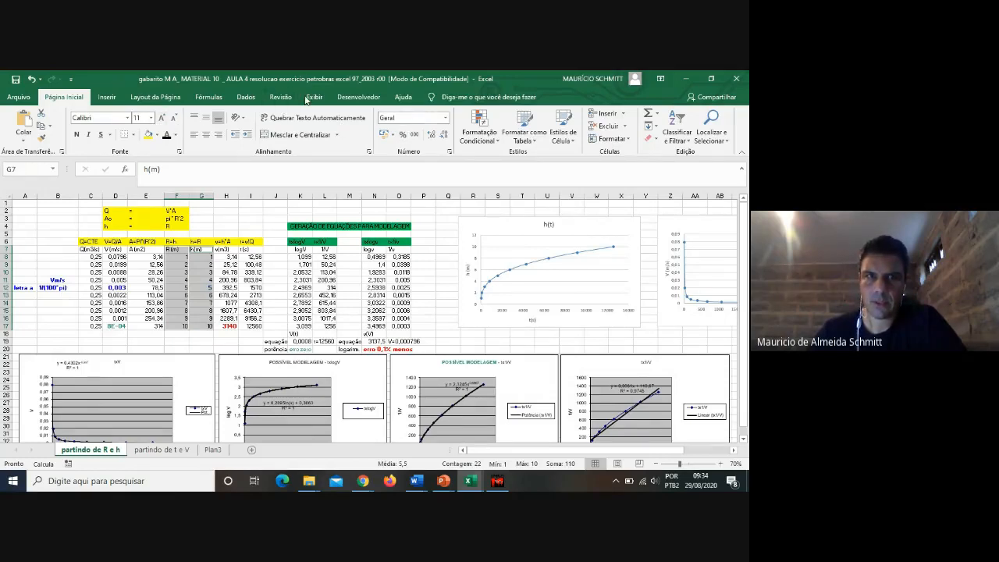
{"action": "left_click", "coordinate": [107, 96]}
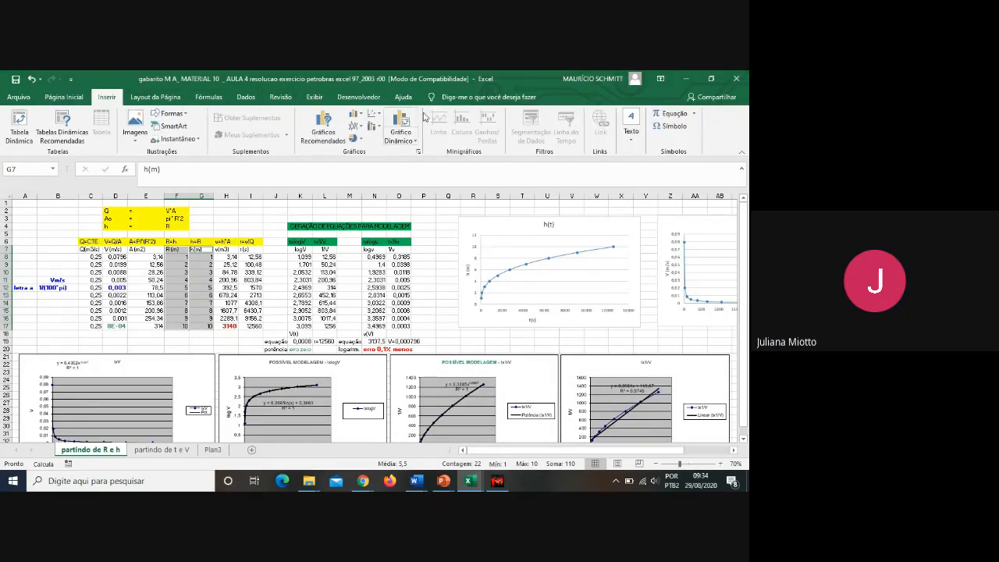
{"action": "left_click", "coordinate": [374, 114]}
{"action": "left_click", "coordinate": [380, 147]}
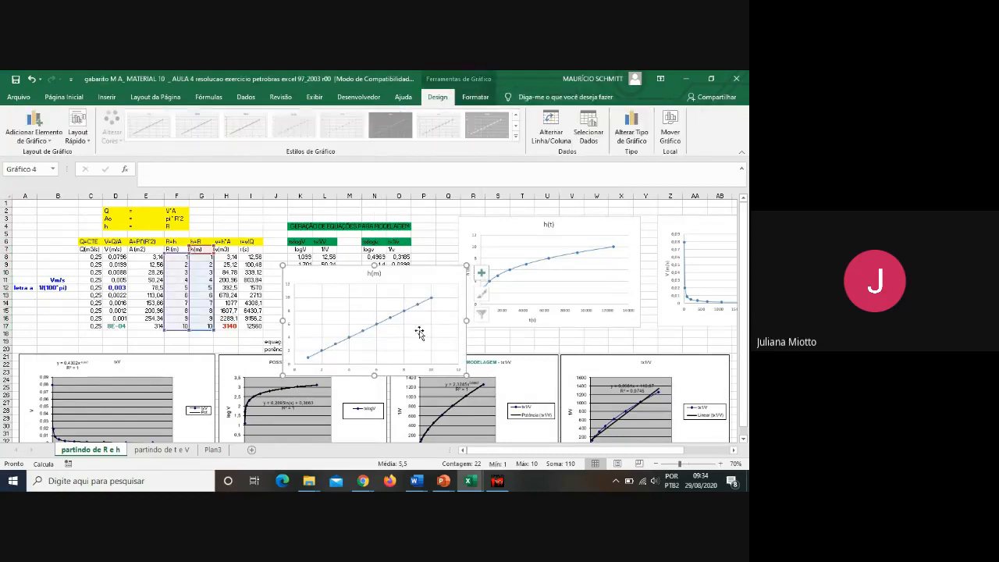
{"action": "left_click", "coordinate": [406, 286]}
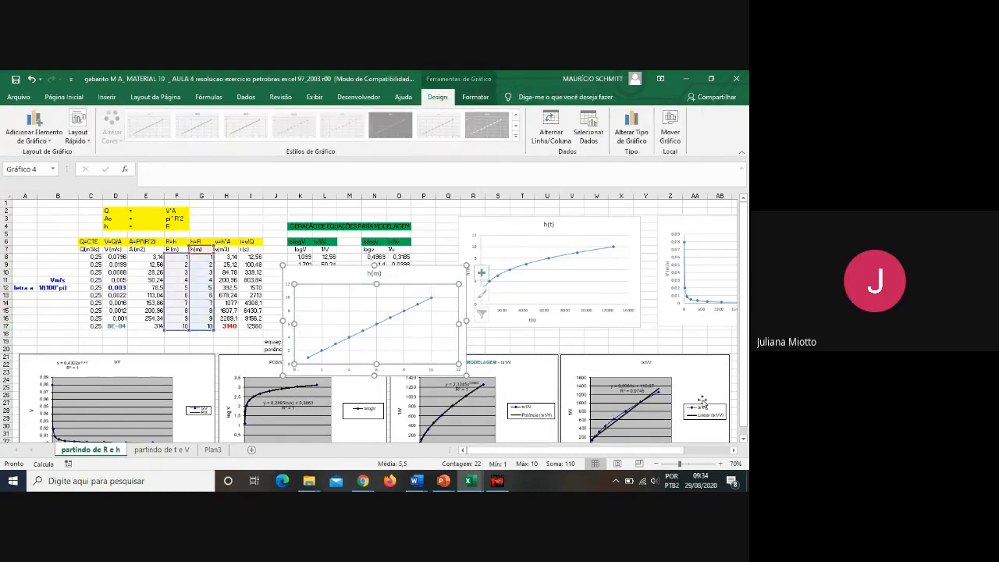
Step: Move the new h(m) scatter chart to the empty cells directly beside the V(v) chart
{"action": "left_click", "coordinate": [736, 451]}
{"action": "left_click", "coordinate": [735, 451]}
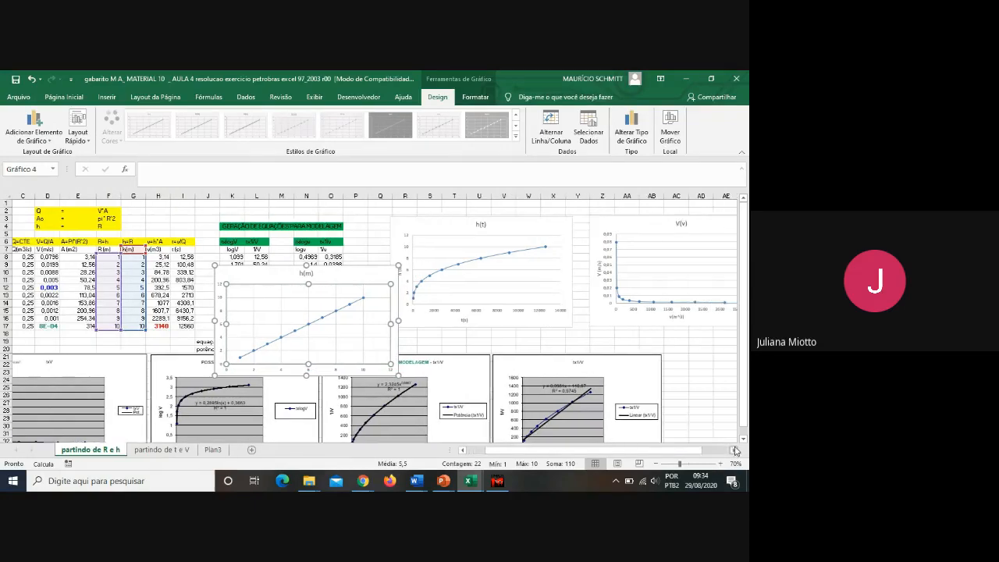
{"action": "left_click", "coordinate": [736, 451]}
{"action": "left_click_drag", "start_coordinate": [144, 277], "coordinate": [640, 231]}
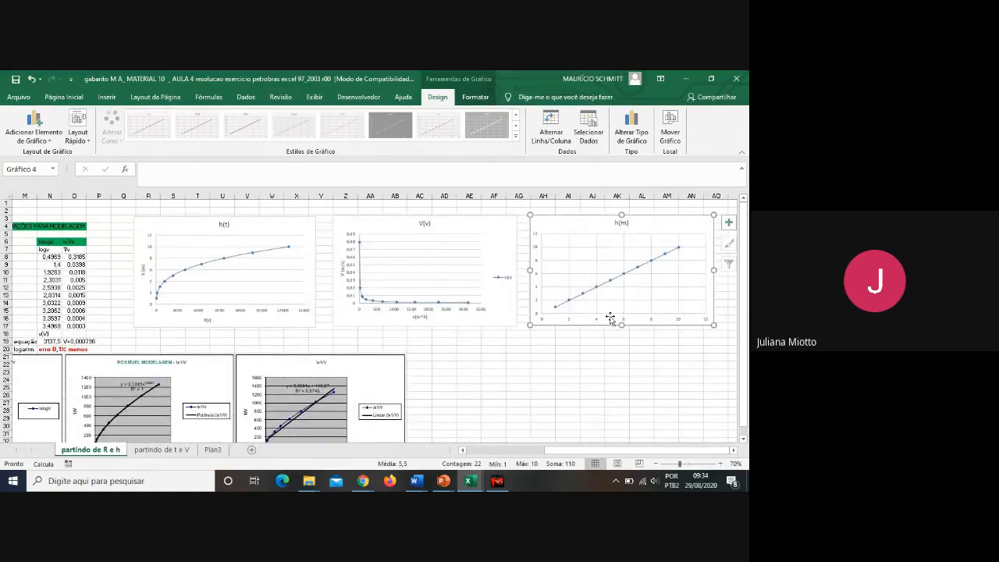
Step: Edit the new chart's data series and rename it R(h)
{"action": "right_click", "coordinate": [585, 226]}
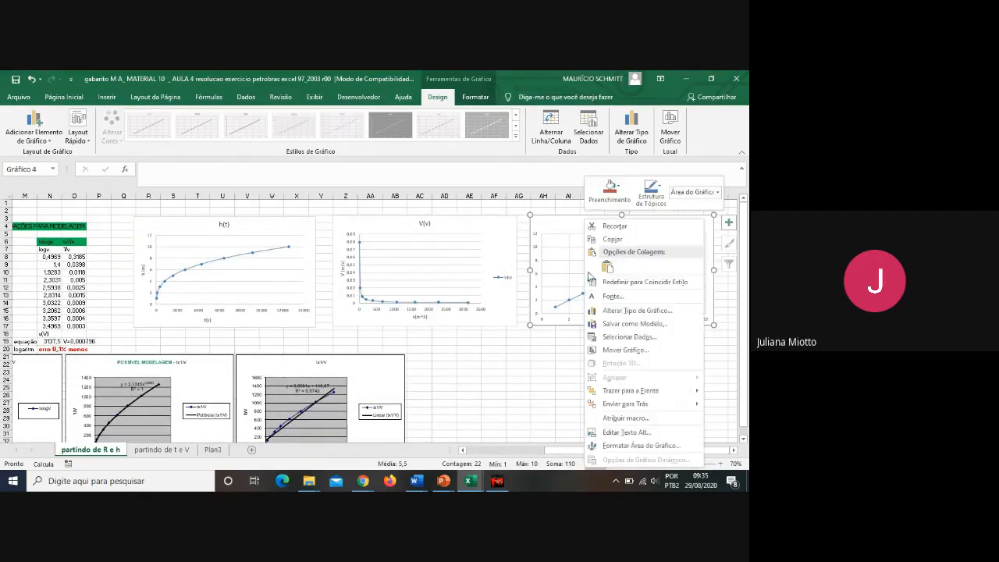
{"action": "left_click", "coordinate": [620, 338]}
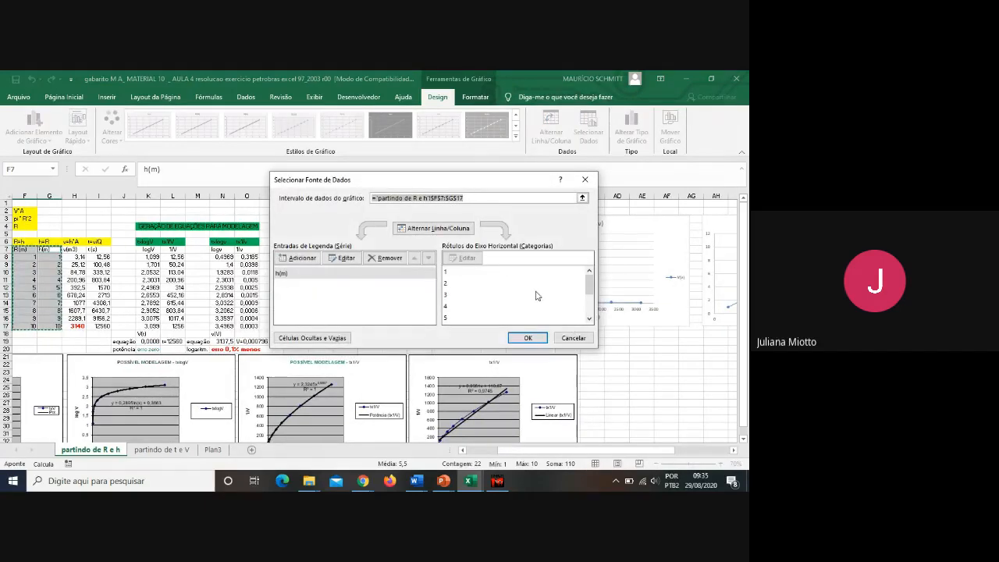
{"action": "left_click", "coordinate": [344, 261]}
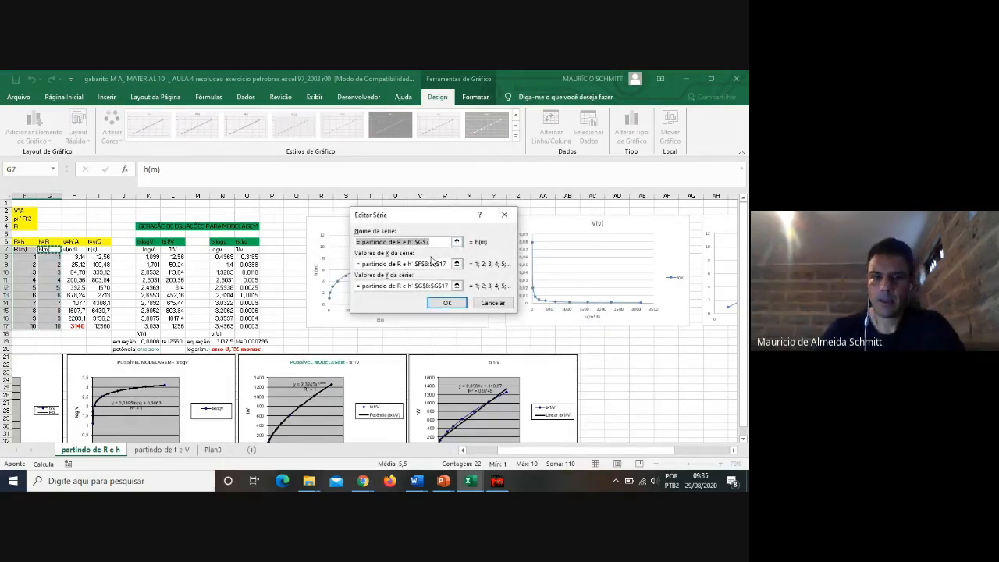
{"action": "type", "text": "R"}
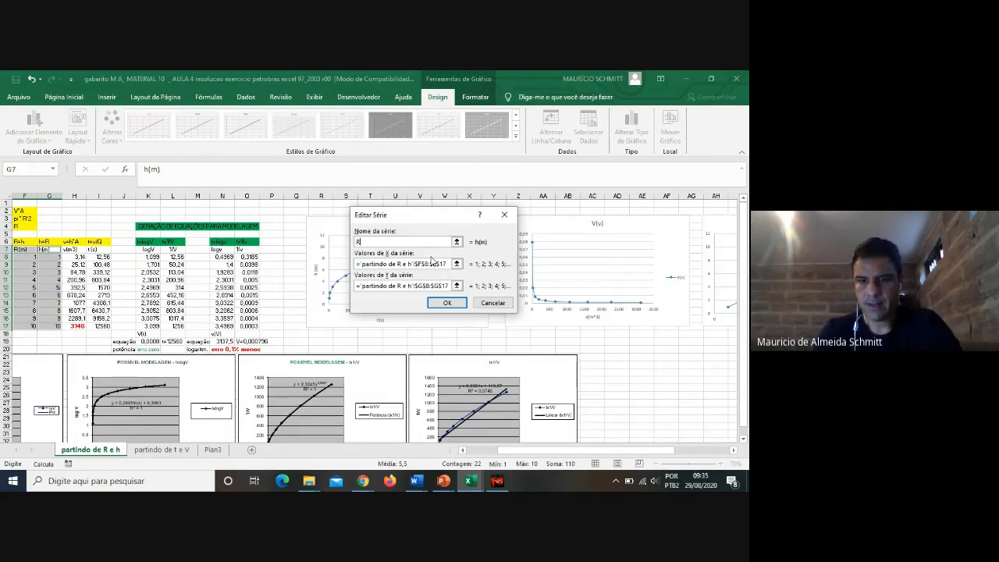
{"action": "type", "text": "(h)"}
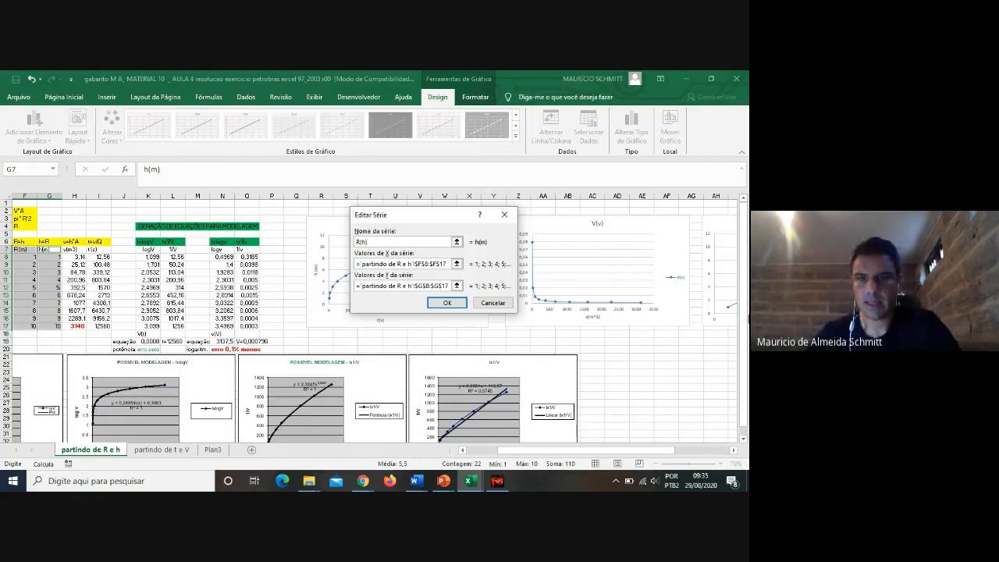
Step: Check the series ranges, keeping F8:F17 for X and G8:G17 for Y, and accept the data source changes
{"action": "left_click", "coordinate": [457, 265]}
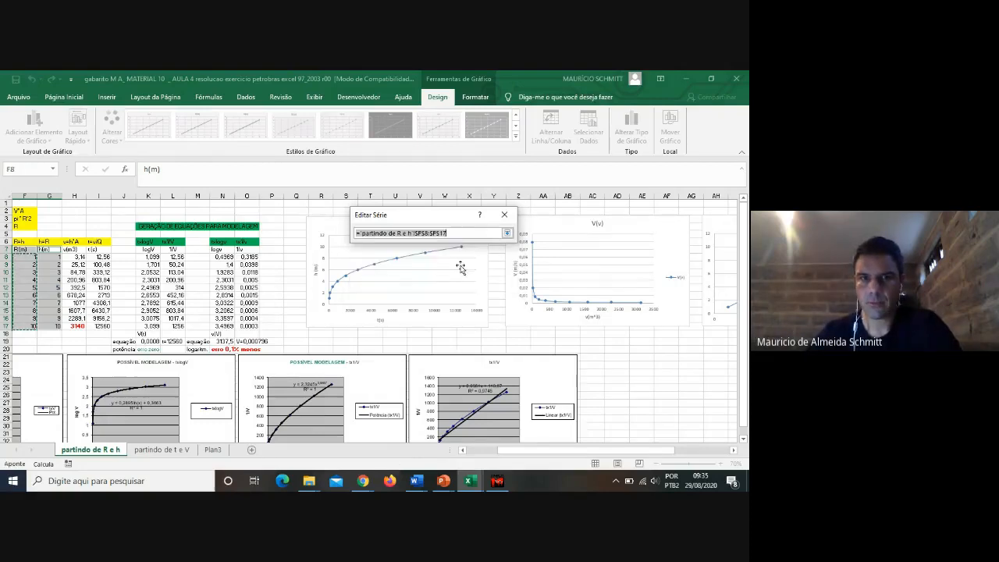
{"action": "left_click", "coordinate": [507, 234]}
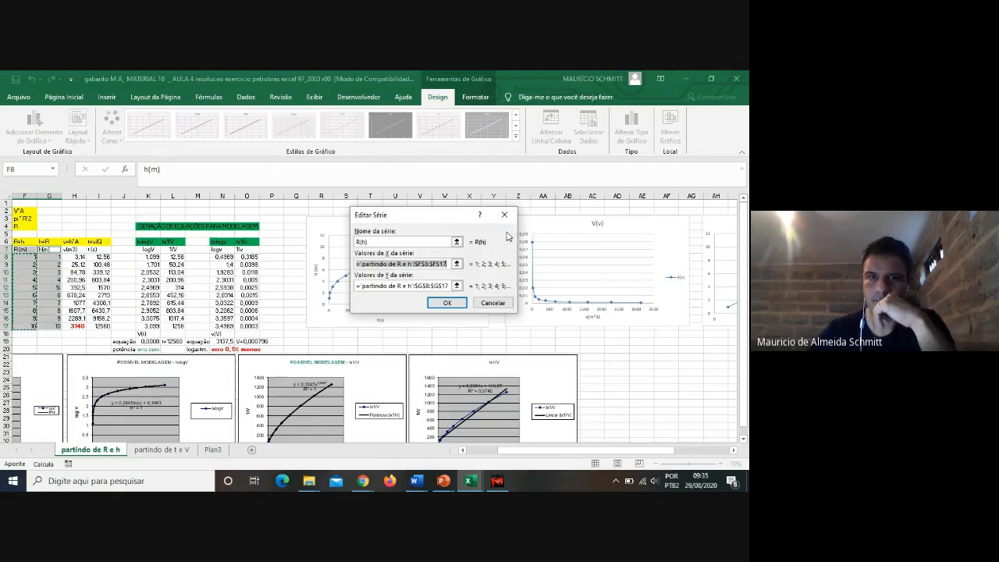
{"action": "left_click", "coordinate": [457, 264]}
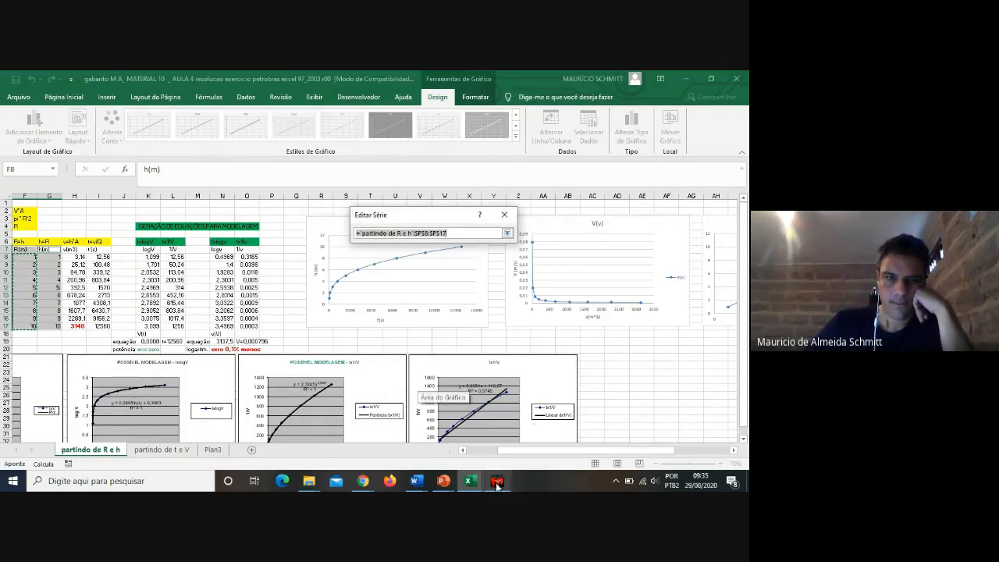
{"action": "left_click", "coordinate": [507, 233]}
{"action": "left_click", "coordinate": [457, 286]}
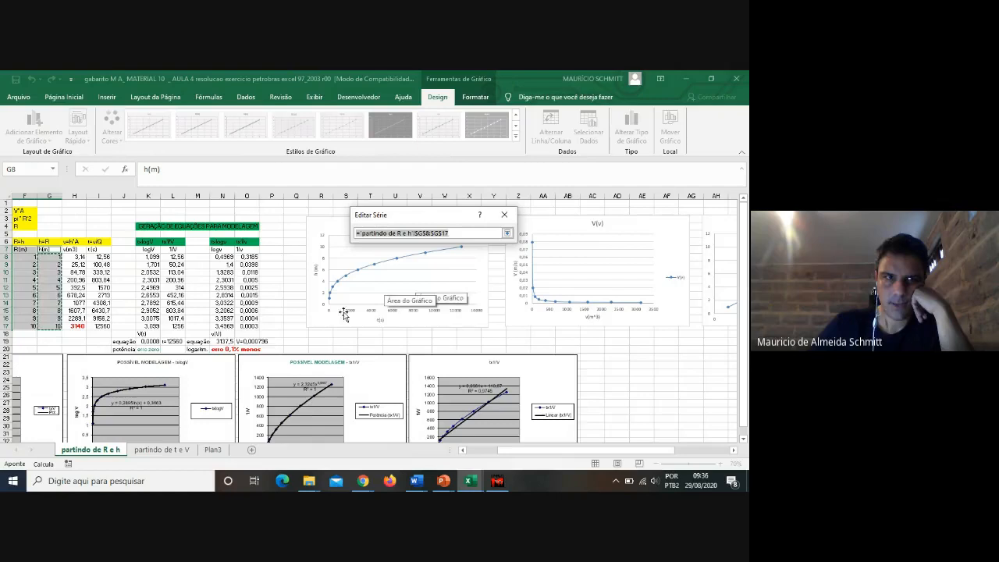
{"action": "left_click", "coordinate": [508, 234]}
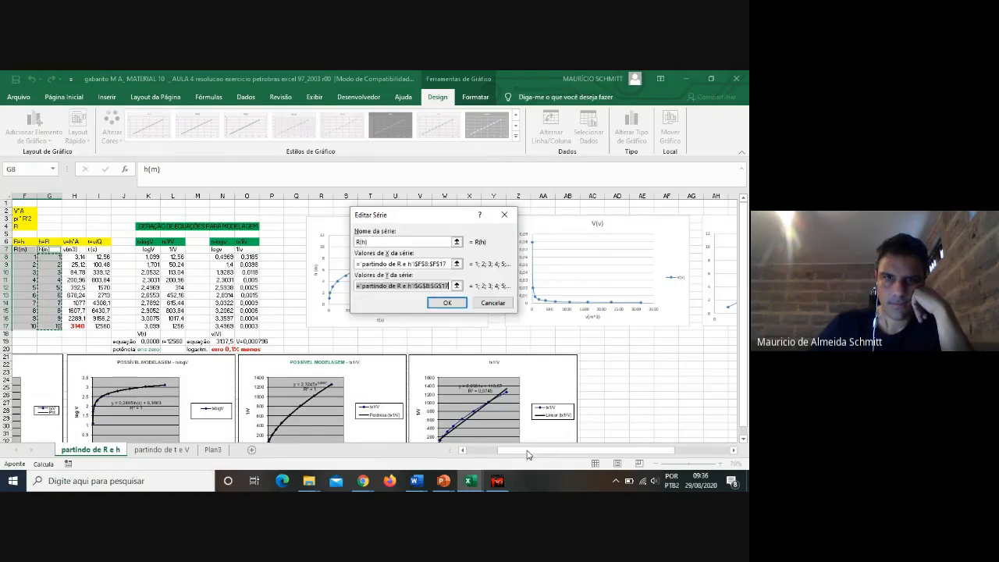
{"action": "left_click", "coordinate": [447, 306]}
{"action": "left_click", "coordinate": [528, 338]}
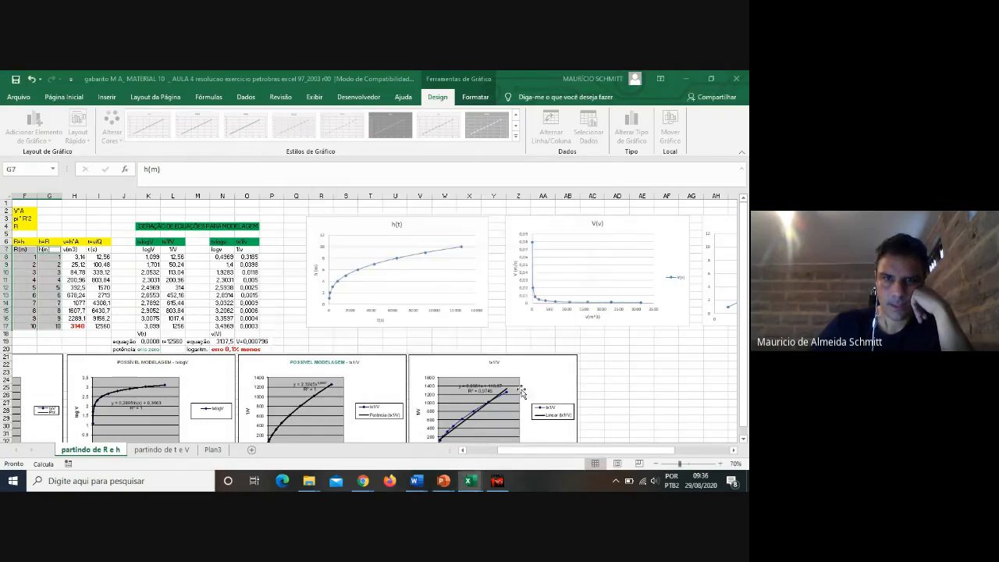
Step: Check the axis labels of the MATLAB plot on slide 38 of AULA 4 in PowerPoint and return to MATERIAL 10 in Excel
{"action": "mouse_move", "coordinate": [477, 489]}
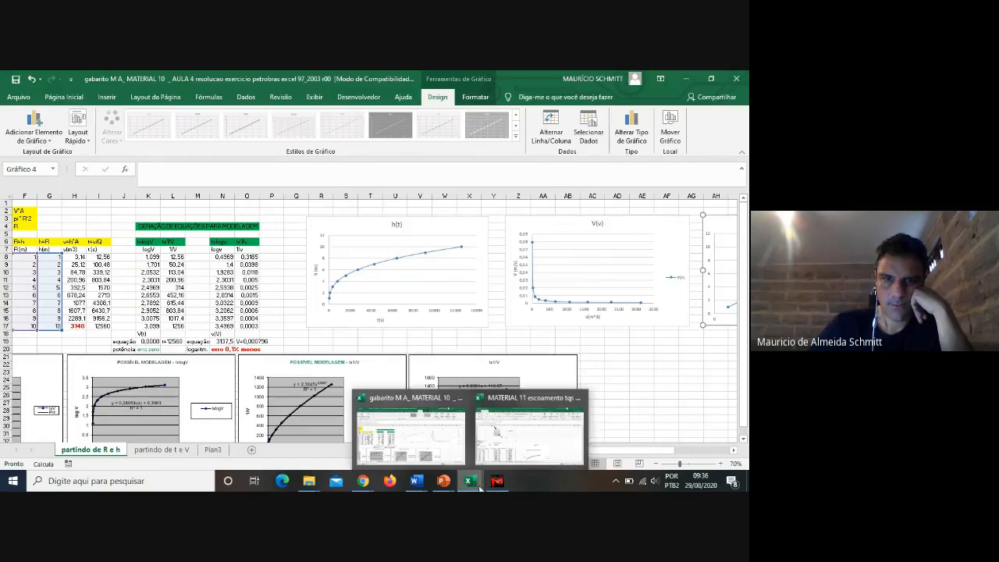
{"action": "left_click", "coordinate": [490, 446]}
{"action": "mouse_move", "coordinate": [444, 481]}
{"action": "left_click", "coordinate": [487, 447]}
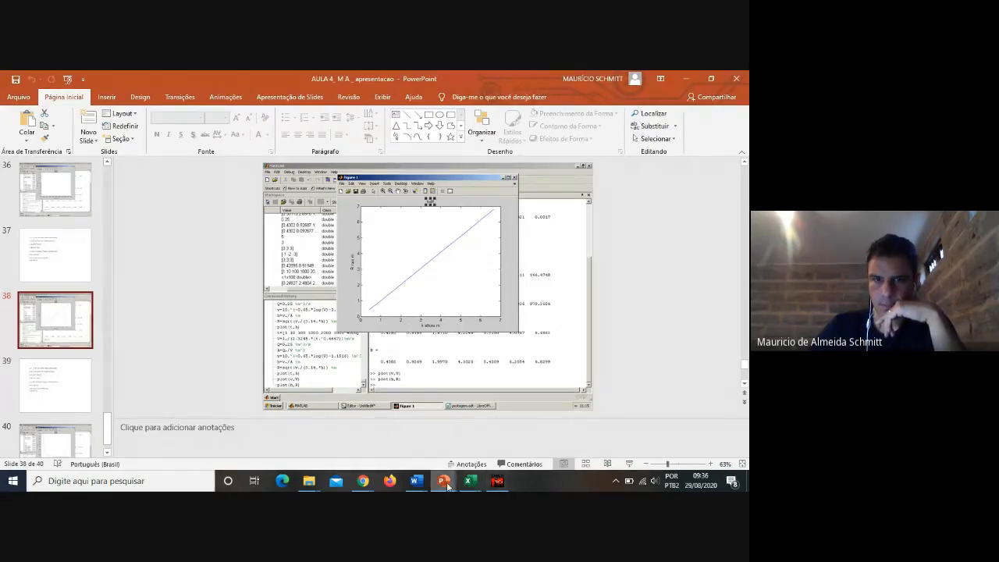
{"action": "mouse_move", "coordinate": [418, 484]}
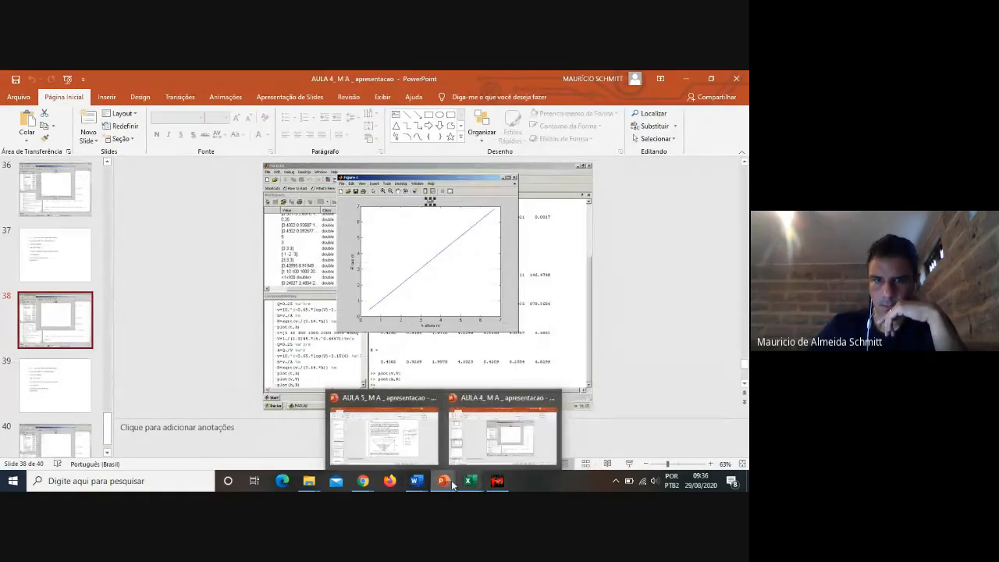
{"action": "mouse_move", "coordinate": [475, 484]}
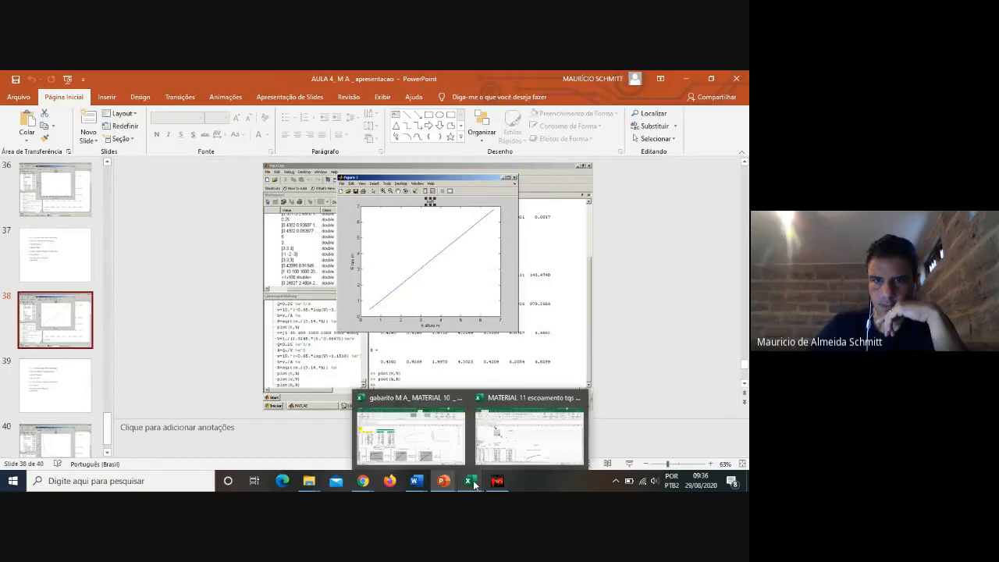
{"action": "left_click", "coordinate": [440, 443]}
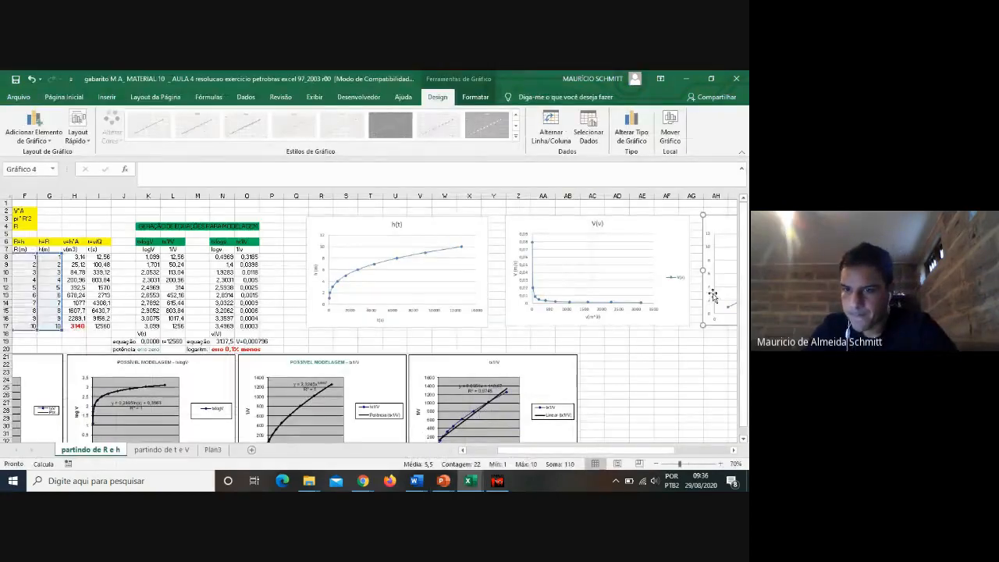
Step: Apply the quick layout with axis titles and a legend to the R(h) chart
{"action": "left_click", "coordinate": [735, 452]}
{"action": "left_click", "coordinate": [596, 226]}
{"action": "right_click", "coordinate": [596, 225]}
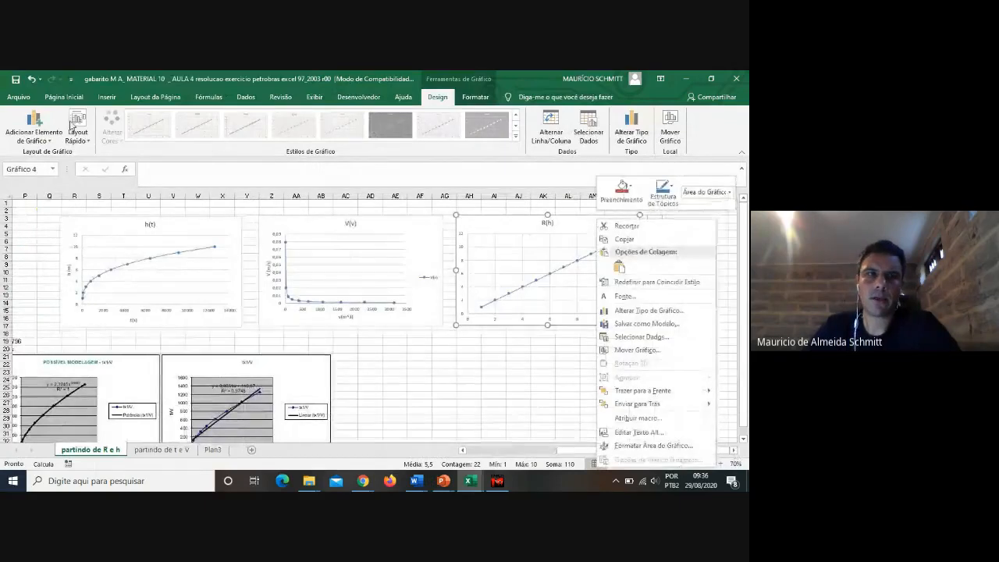
{"action": "left_click", "coordinate": [84, 119]}
{"action": "left_click", "coordinate": [82, 162]}
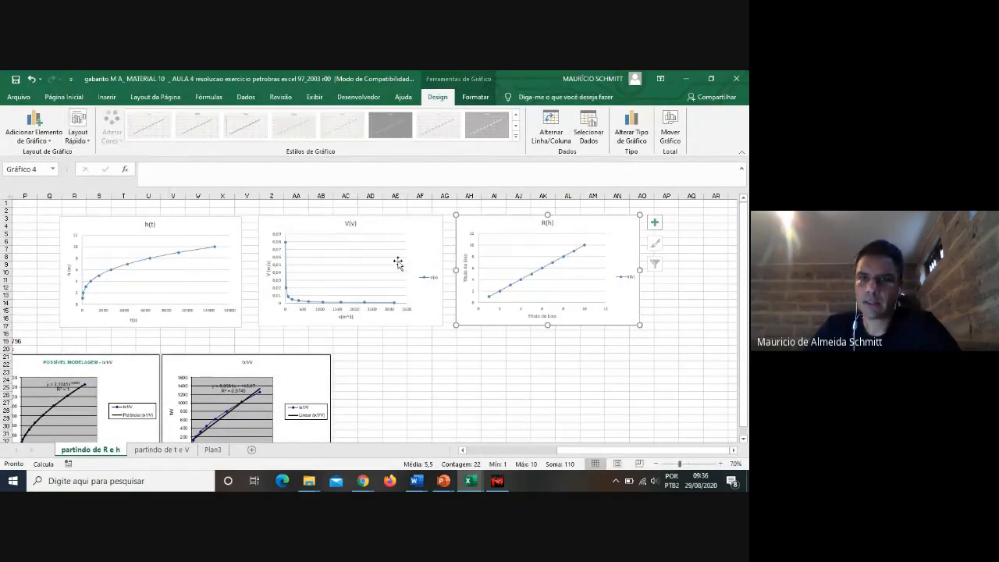
Step: Delete the legends from the V(v) and R(h) charts
{"action": "left_click", "coordinate": [428, 287]}
{"action": "left_click", "coordinate": [421, 275]}
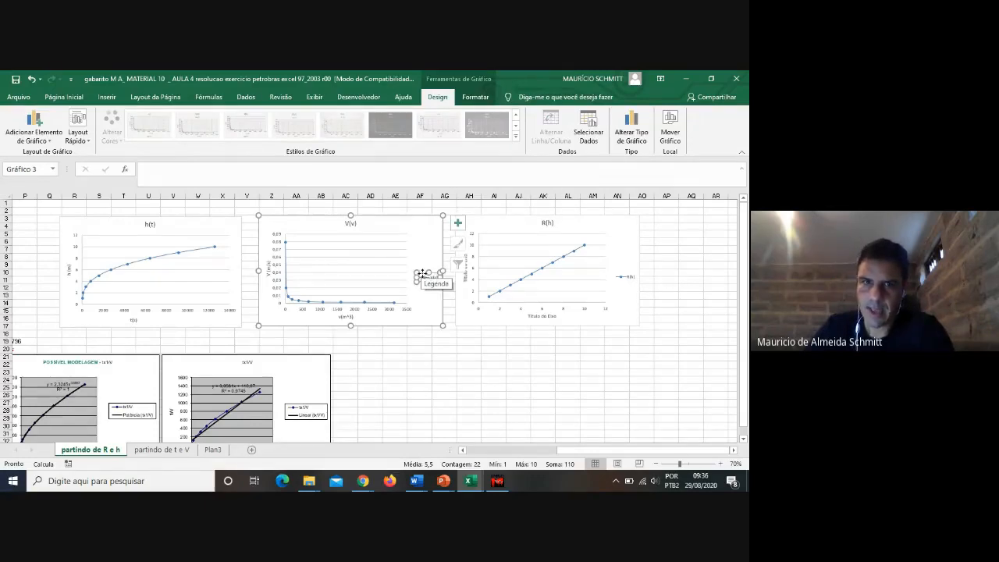
{"action": "left_click", "coordinate": [647, 275]}
{"action": "left_click", "coordinate": [625, 274]}
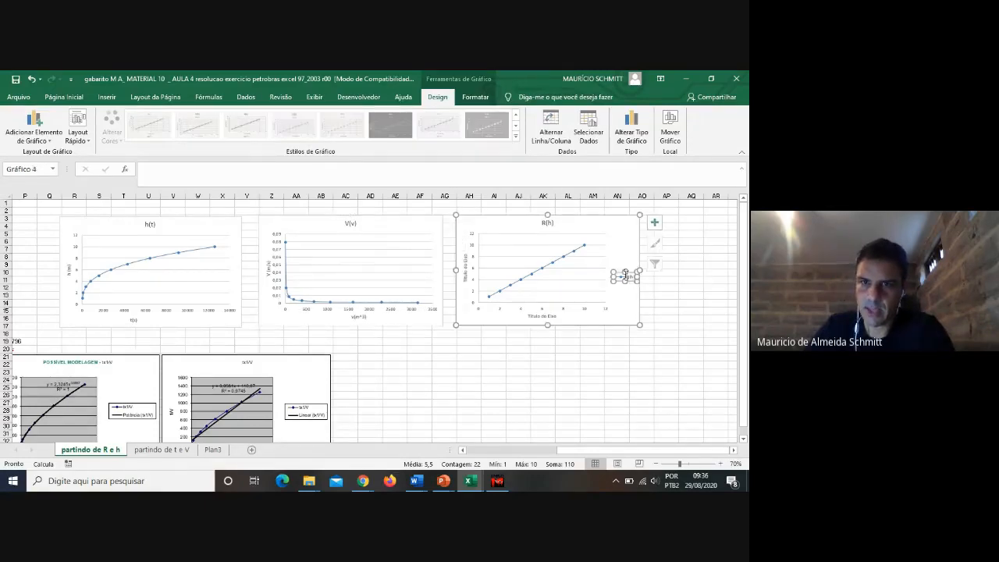
{"action": "key", "text": "Delete"}
Step: Replace the R(h) chart's vertical axis title with R (m)
{"action": "left_click", "coordinate": [462, 268]}
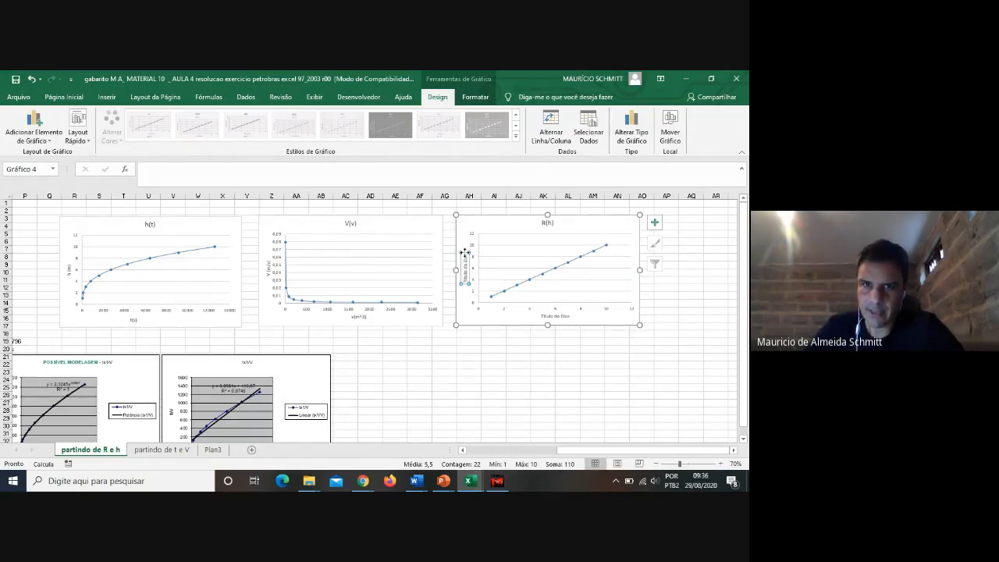
{"action": "left_click", "coordinate": [466, 254]}
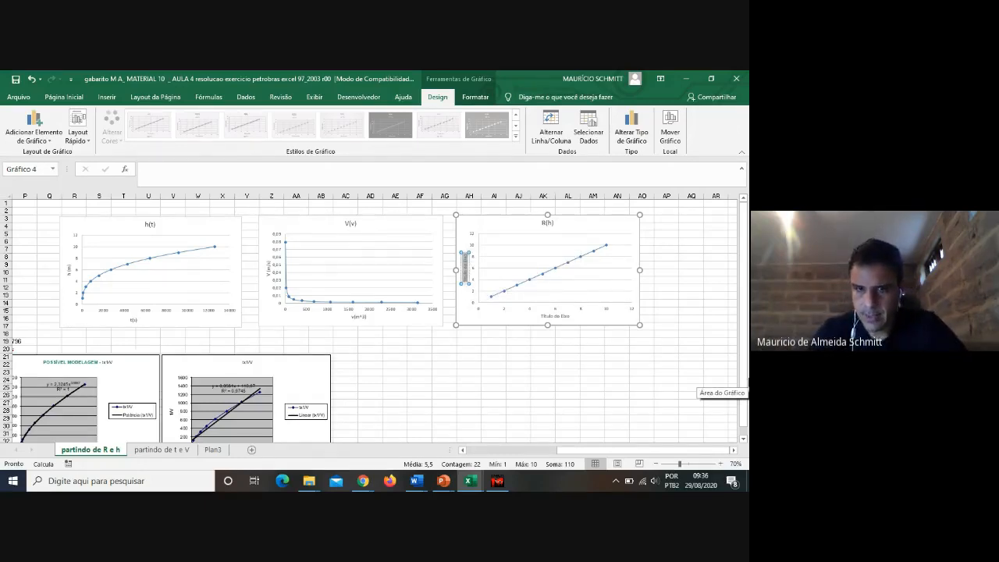
{"action": "key", "text": "BackSpace"}
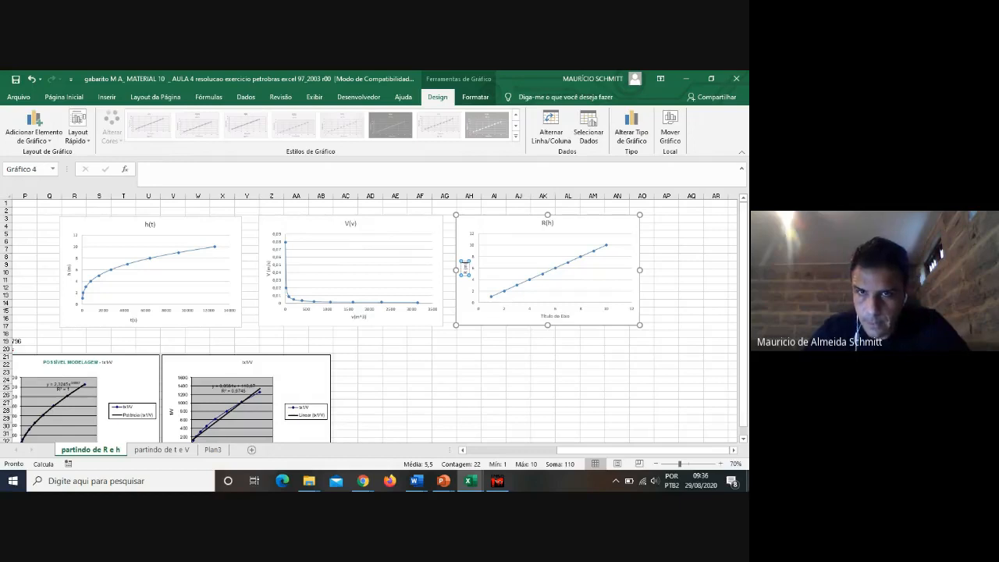
Step: Replace the R(h) chart's horizontal axis title with h(m) and save the workbook in its existing format despite the compatibility check
{"action": "left_click", "coordinate": [563, 317]}
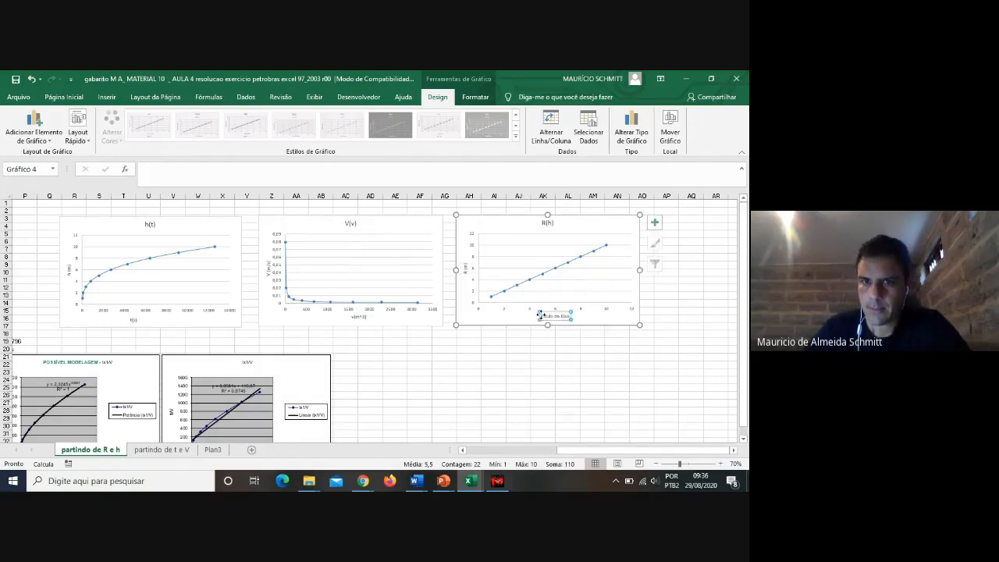
{"action": "left_click_drag", "start_coordinate": [544, 315], "coordinate": [572, 315]}
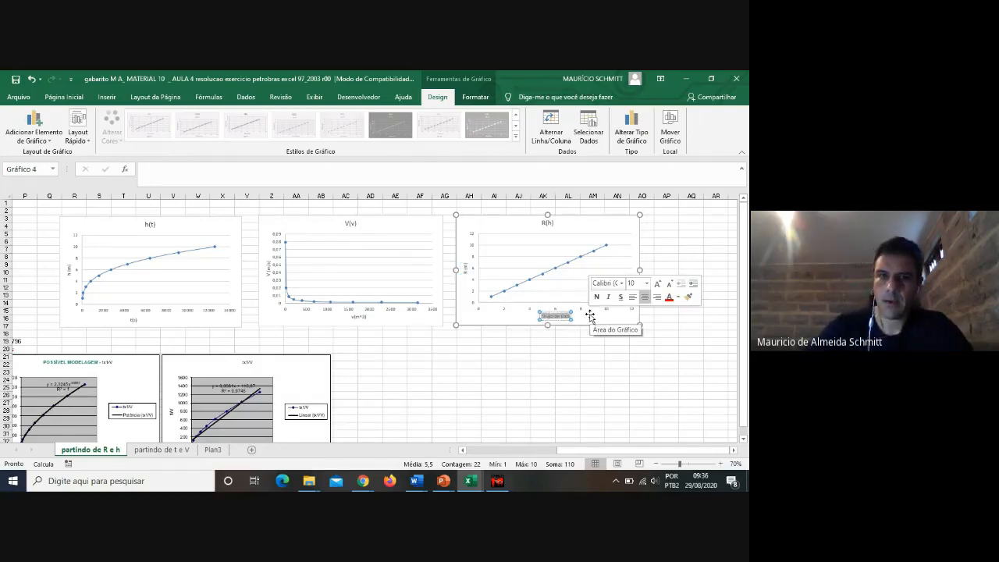
{"action": "key", "text": "Delete"}
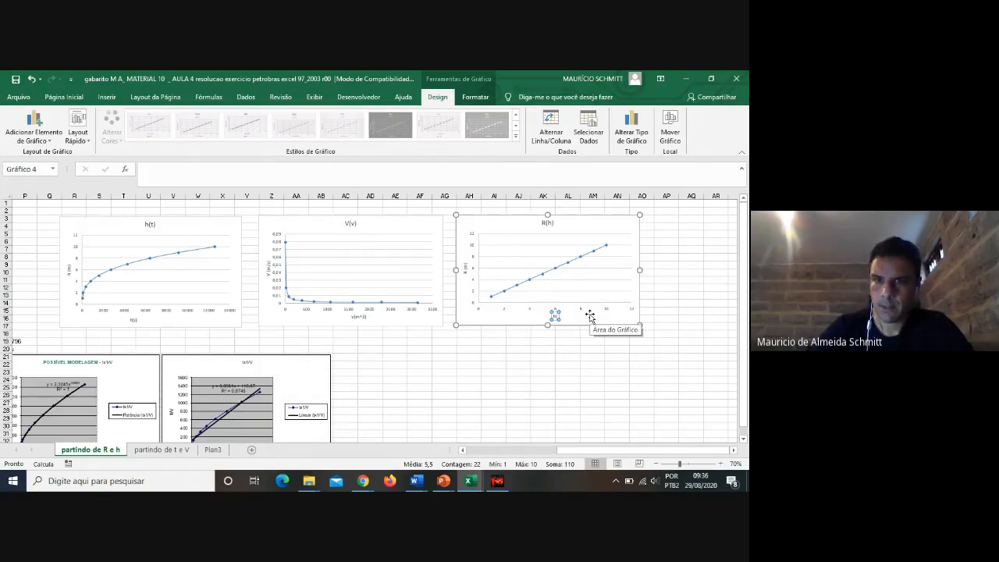
{"action": "left_click", "coordinate": [662, 396]}
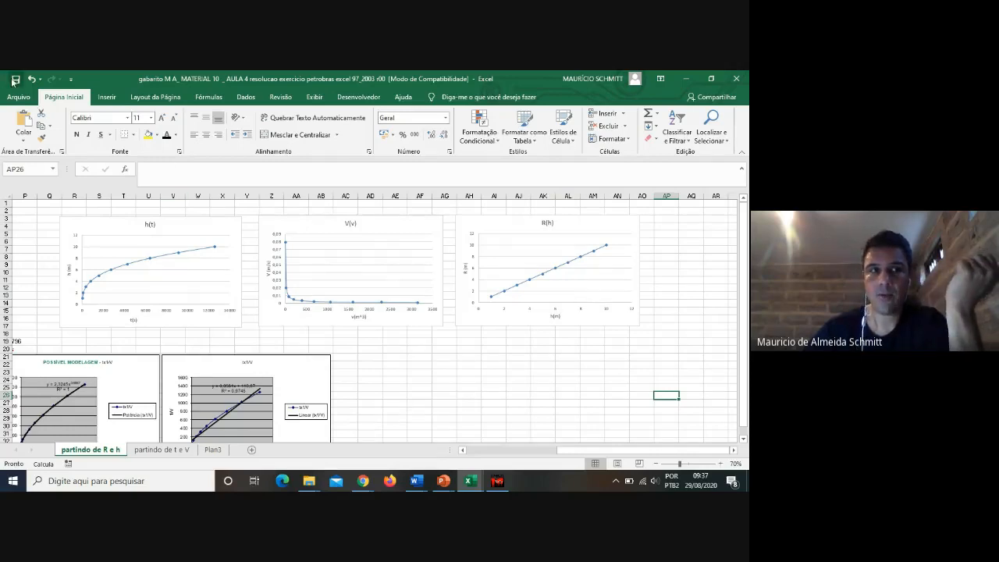
{"action": "key", "text": "ctrl+s"}
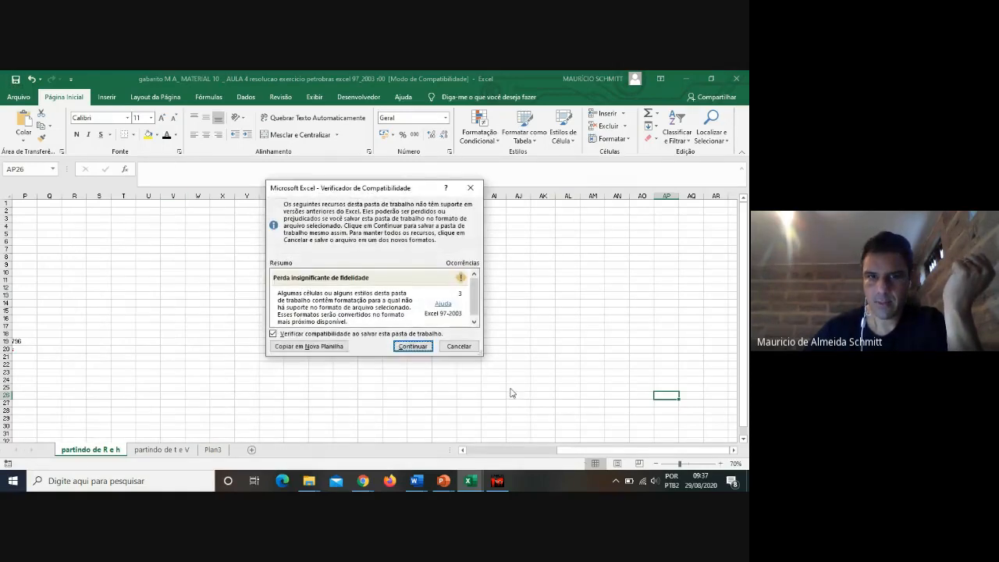
{"action": "left_click", "coordinate": [411, 347]}
Step: Check the MATLAB plot on slide 40 of AULA 4 in PowerPoint and return to the data table of MATERIAL 10 in Excel
{"action": "mouse_move", "coordinate": [444, 484]}
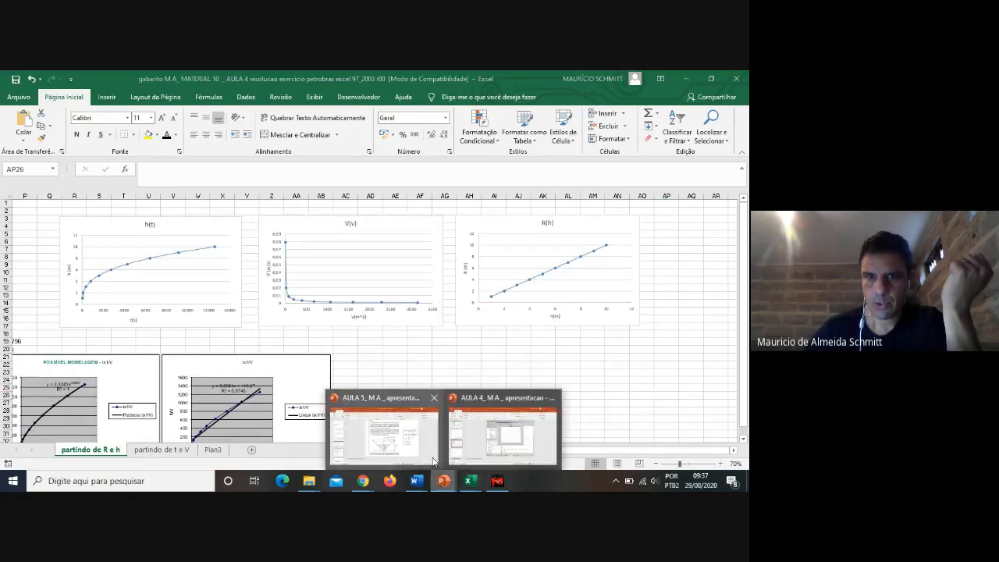
{"action": "left_click", "coordinate": [504, 433]}
{"action": "key", "text": "Page_Down"}
{"action": "key", "text": "Page_Down"}
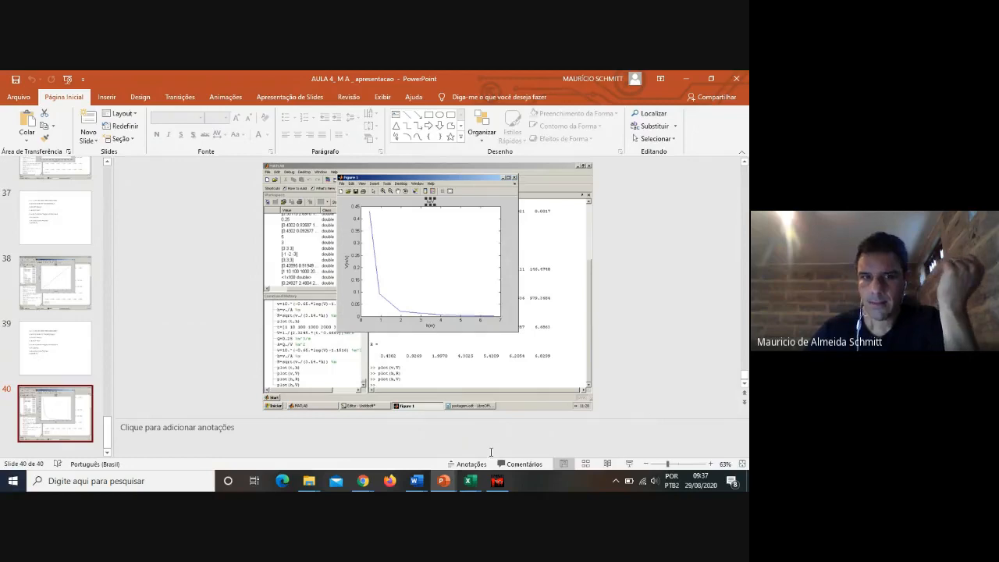
{"action": "mouse_move", "coordinate": [469, 481]}
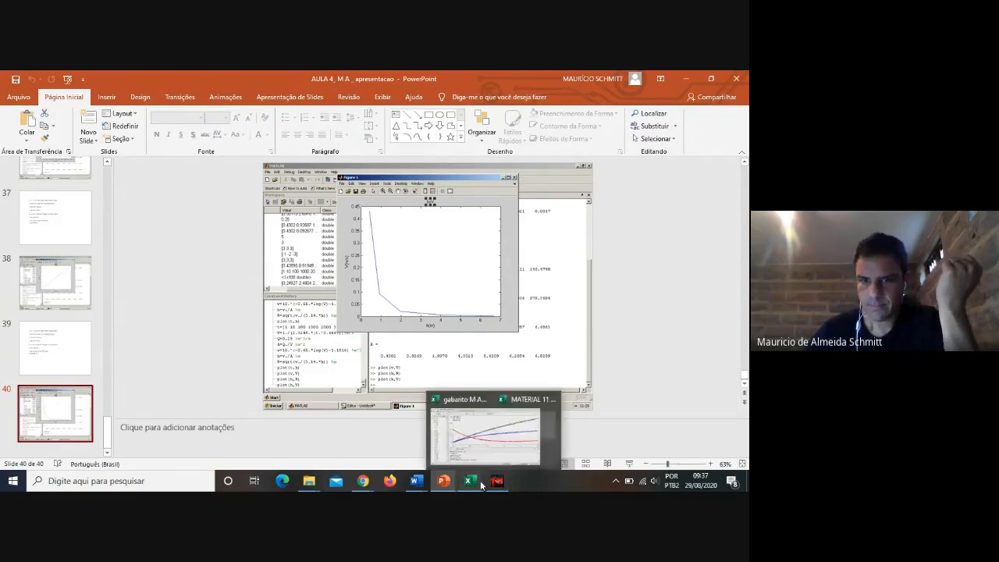
{"action": "left_click", "coordinate": [449, 451]}
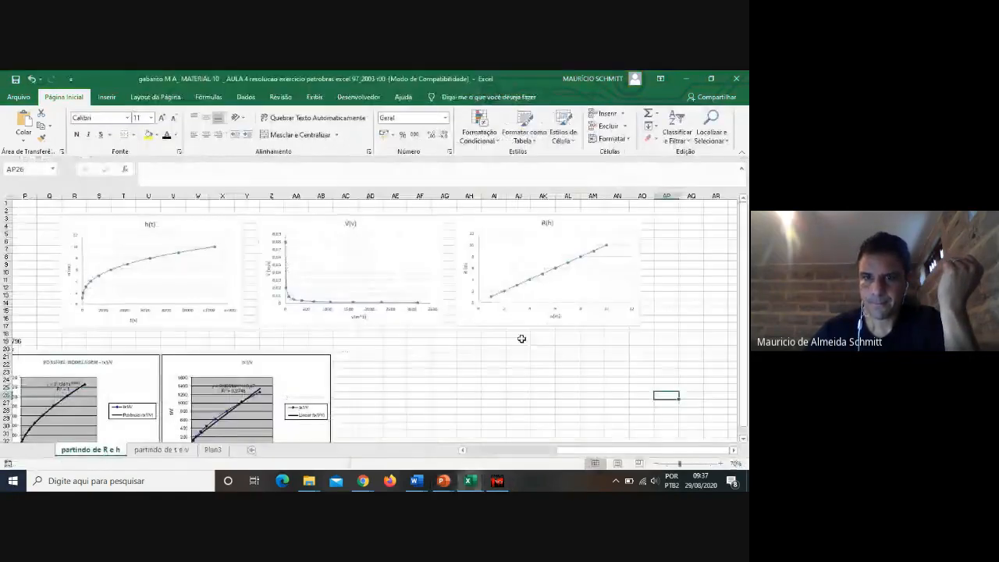
{"action": "left_click_drag", "start_coordinate": [584, 451], "coordinate": [475, 442]}
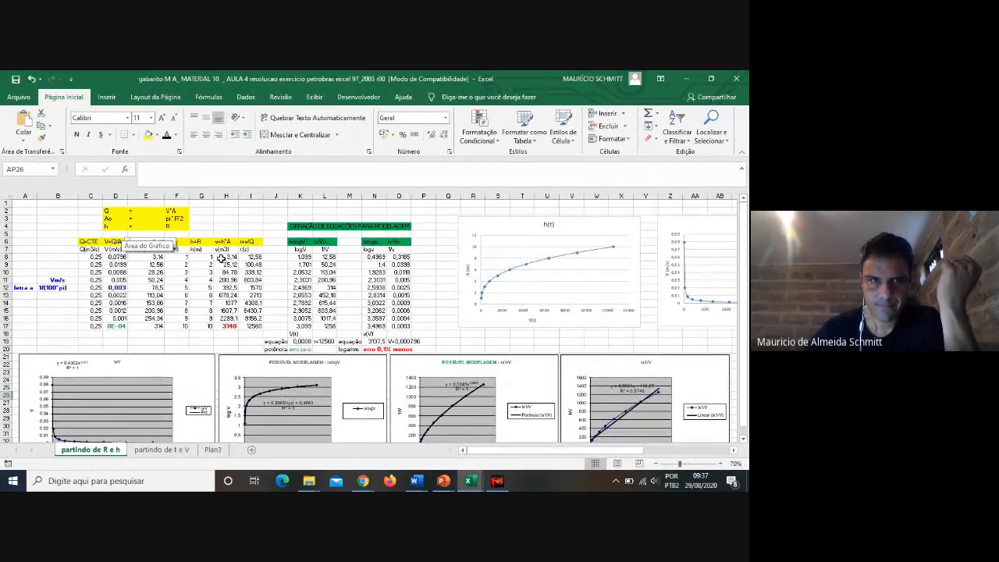
Step: Insert a scatter chart with smooth lines and markers from the V (m/s) and h(m) columns, rows 7 to 17
{"action": "left_click_drag", "start_coordinate": [115, 256], "coordinate": [111, 325]}
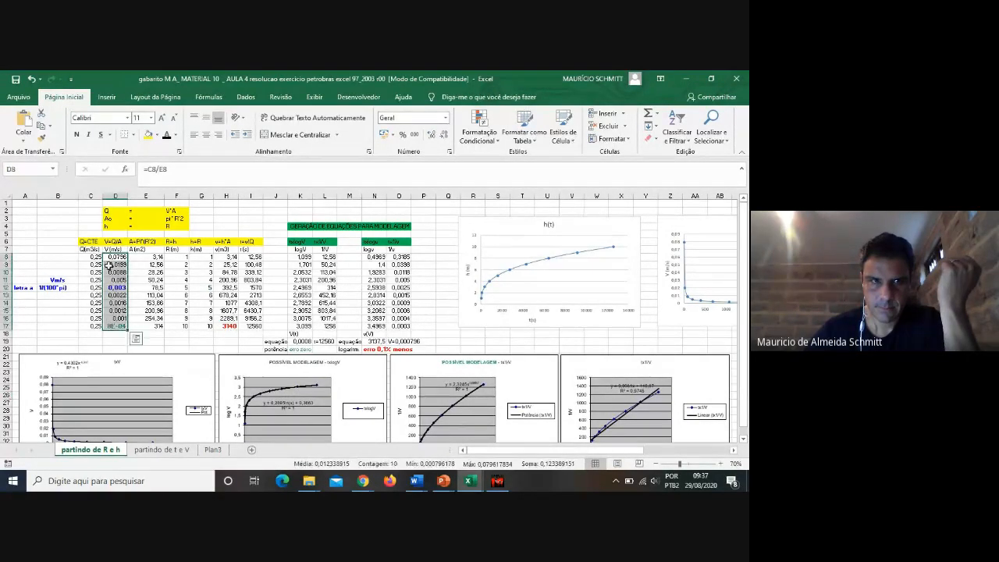
{"action": "left_click_drag", "start_coordinate": [107, 248], "coordinate": [110, 325]}
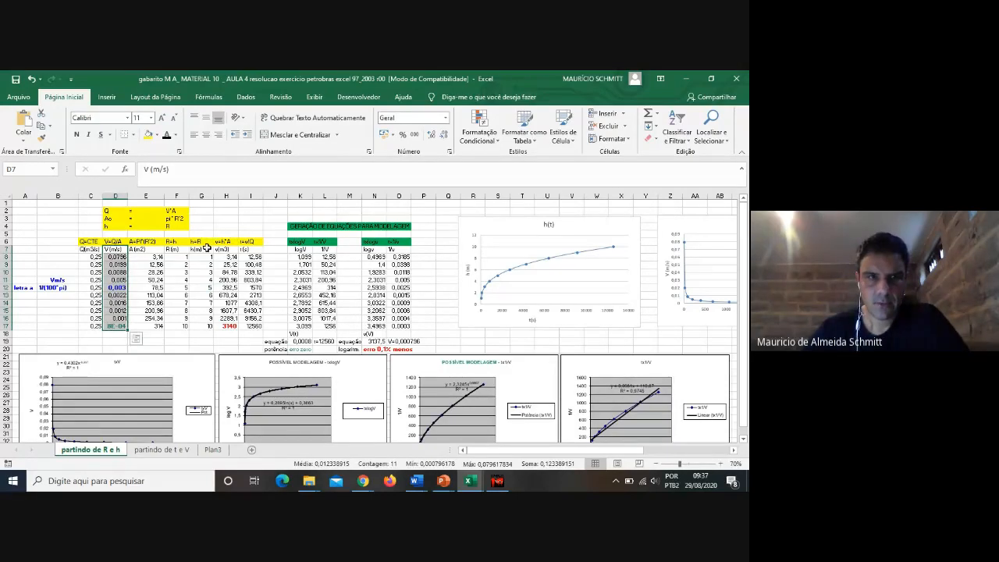
{"action": "left_click_drag", "start_coordinate": [203, 248], "coordinate": [205, 326]}
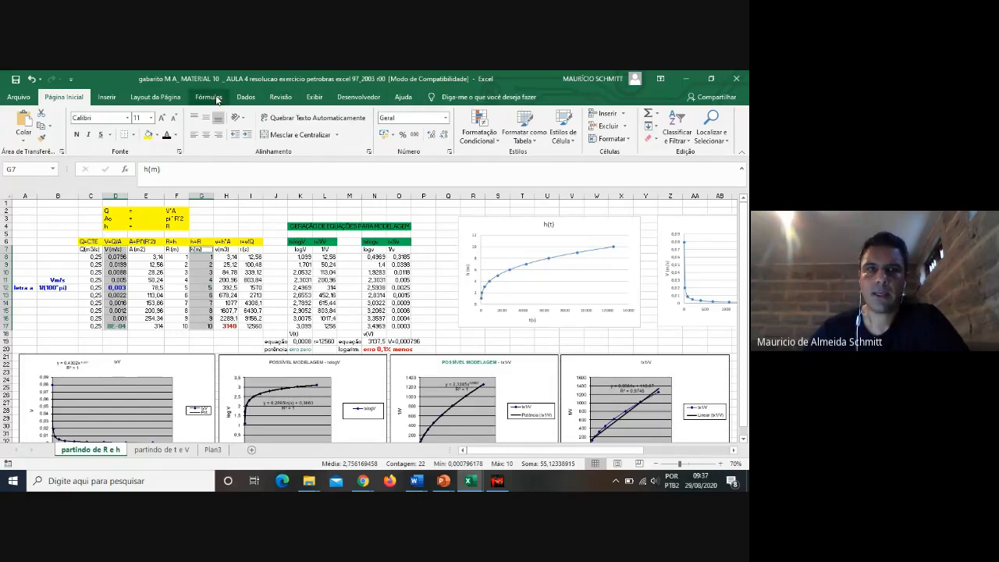
{"action": "left_click", "coordinate": [104, 98]}
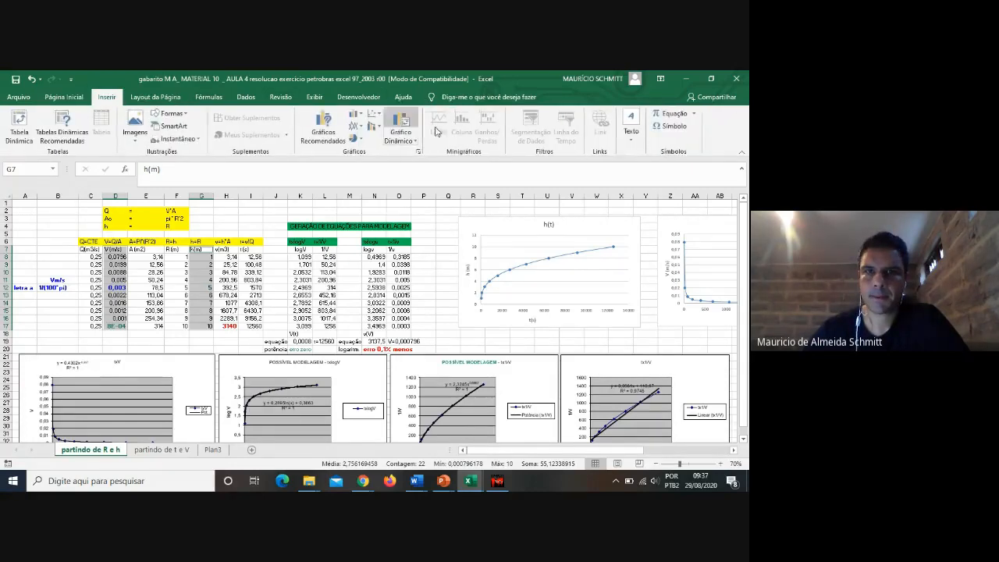
{"action": "left_click", "coordinate": [375, 114]}
{"action": "left_click", "coordinate": [412, 146]}
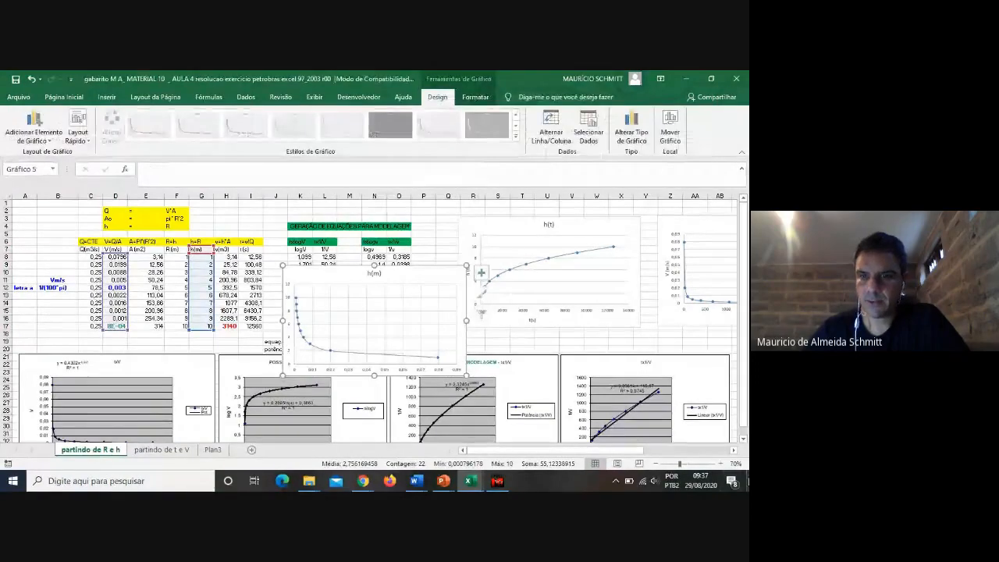
Step: Move the new h(m) chart to the empty area below the R(h) chart
{"action": "left_click", "coordinate": [733, 451]}
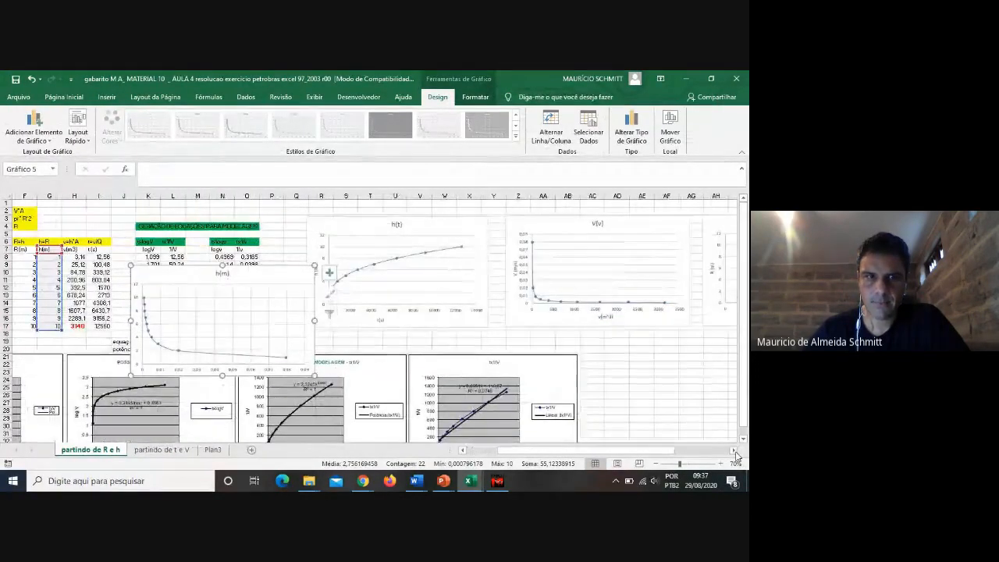
{"action": "left_click", "coordinate": [734, 451]}
{"action": "left_click", "coordinate": [735, 452]}
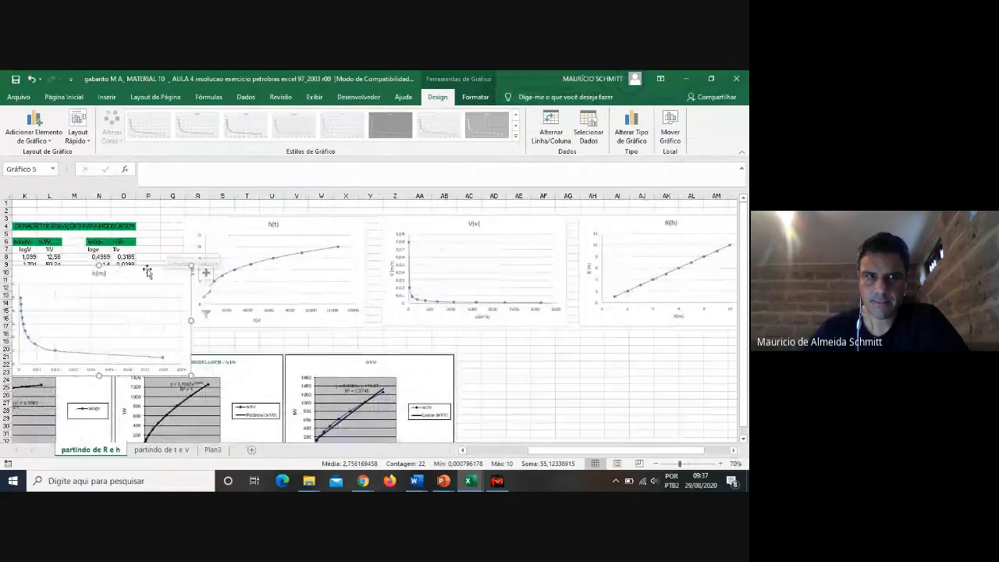
{"action": "left_click_drag", "start_coordinate": [147, 271], "coordinate": [678, 346]}
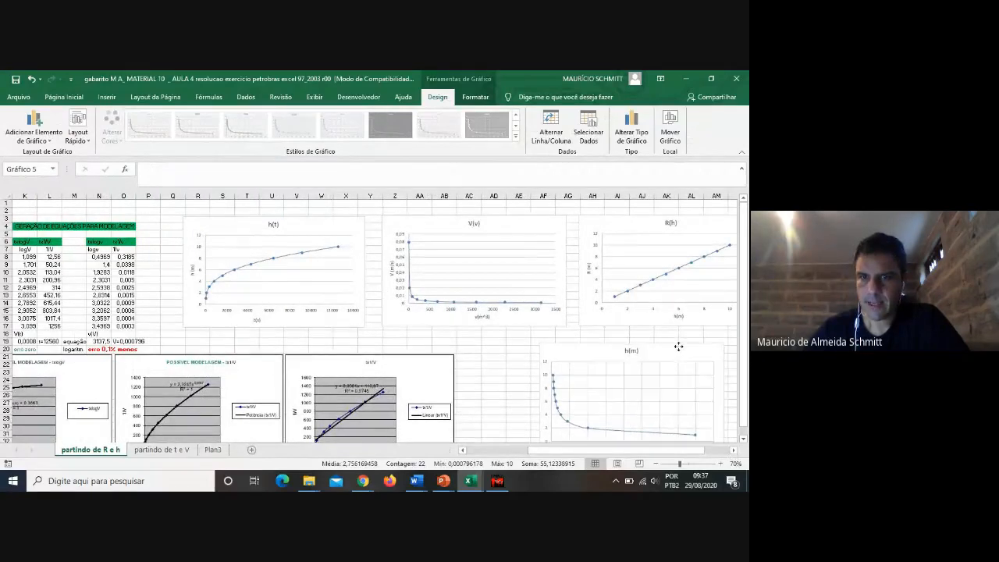
{"action": "scroll", "coordinate": [601, 365], "scroll_direction": "down", "scroll_amount": 1}
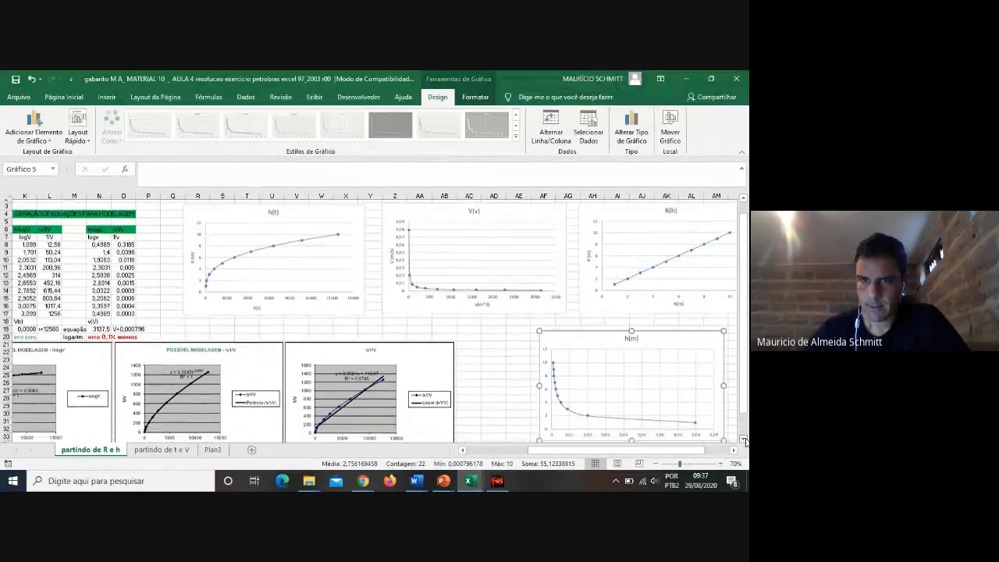
Step: Open the new chart's data series for editing and name the series V(h)
{"action": "right_click", "coordinate": [601, 365]}
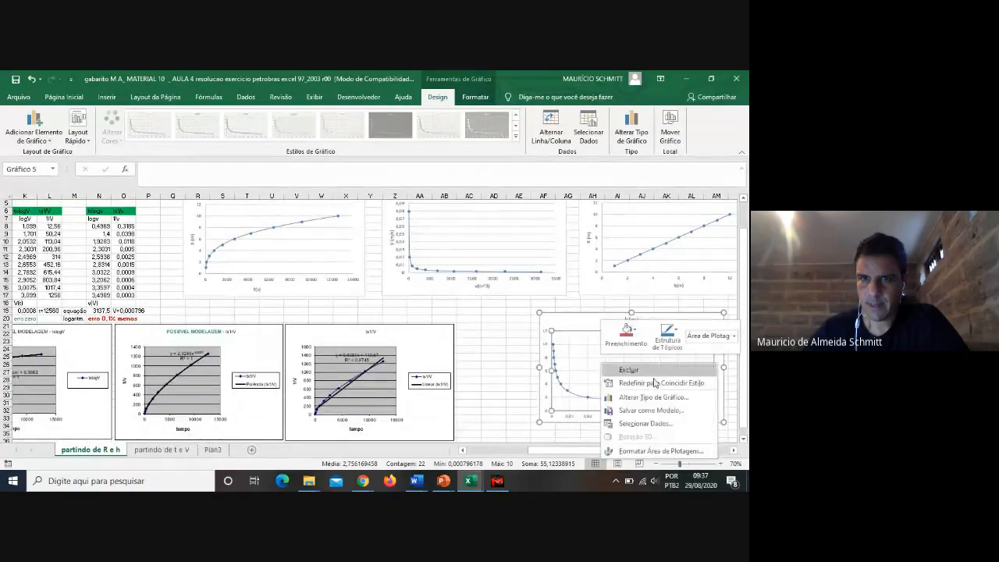
{"action": "left_click", "coordinate": [642, 424]}
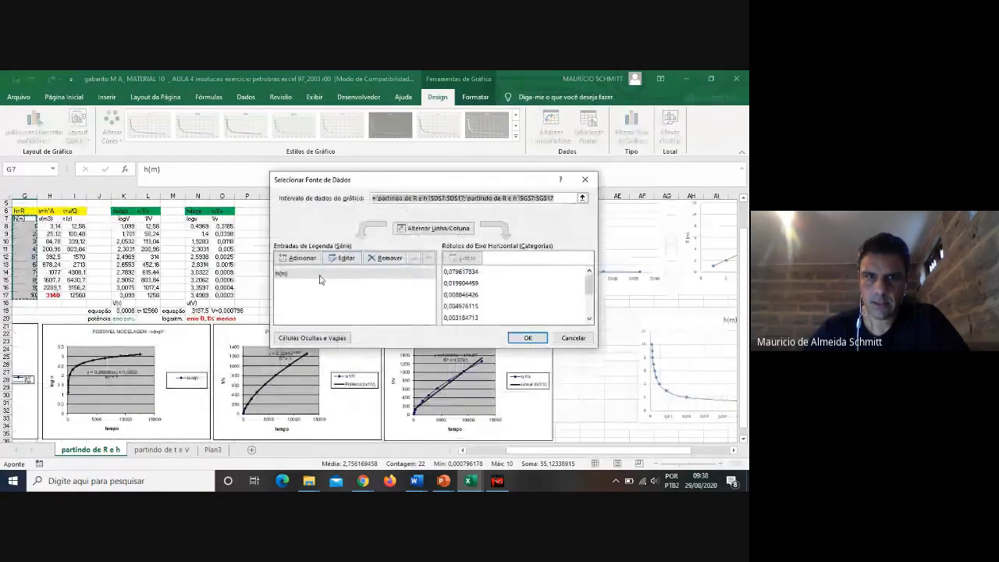
{"action": "left_click", "coordinate": [321, 276]}
{"action": "left_click", "coordinate": [337, 261]}
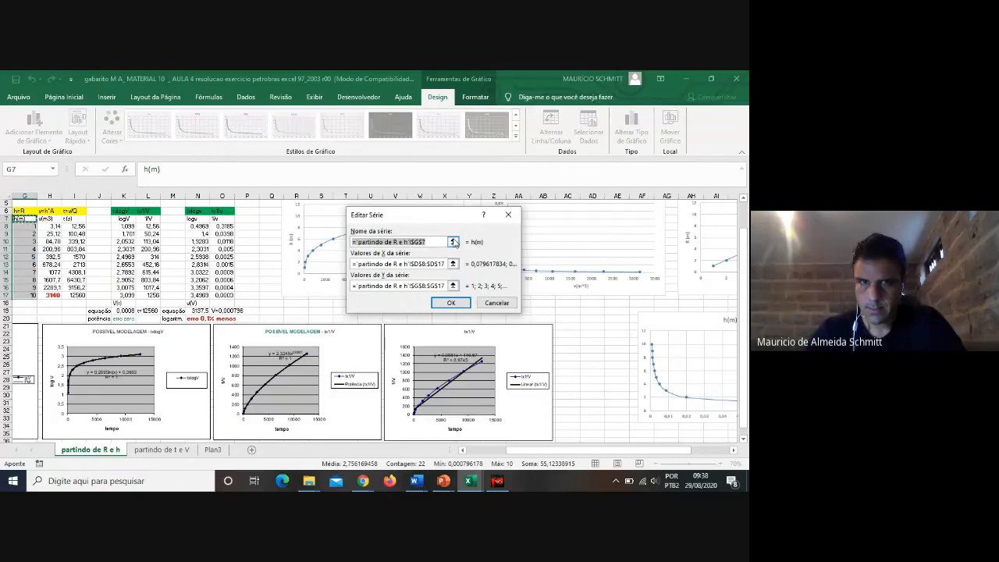
{"action": "type", "text": "V(h"}
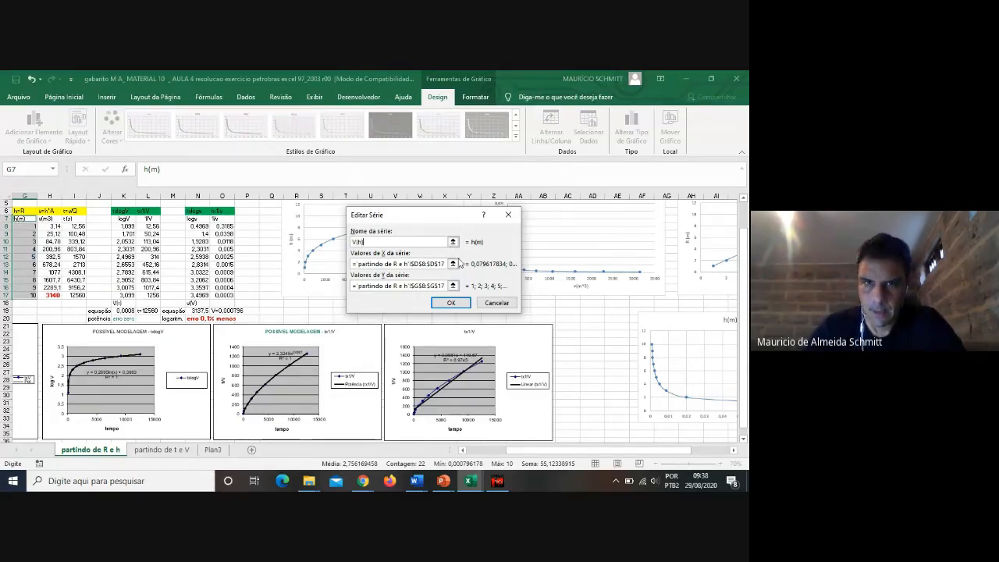
{"action": "key", "text": "Tab"}
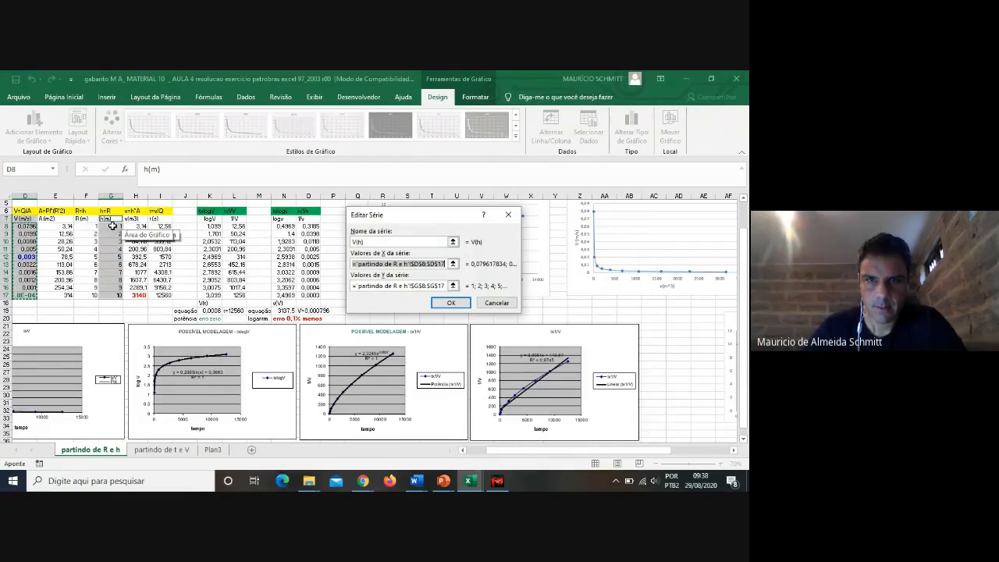
Step: Check the axes of the MATLAB plot on slide 40 of AULA 4 in PowerPoint and return to MATERIAL 10 in Excel
{"action": "left_click", "coordinate": [444, 483]}
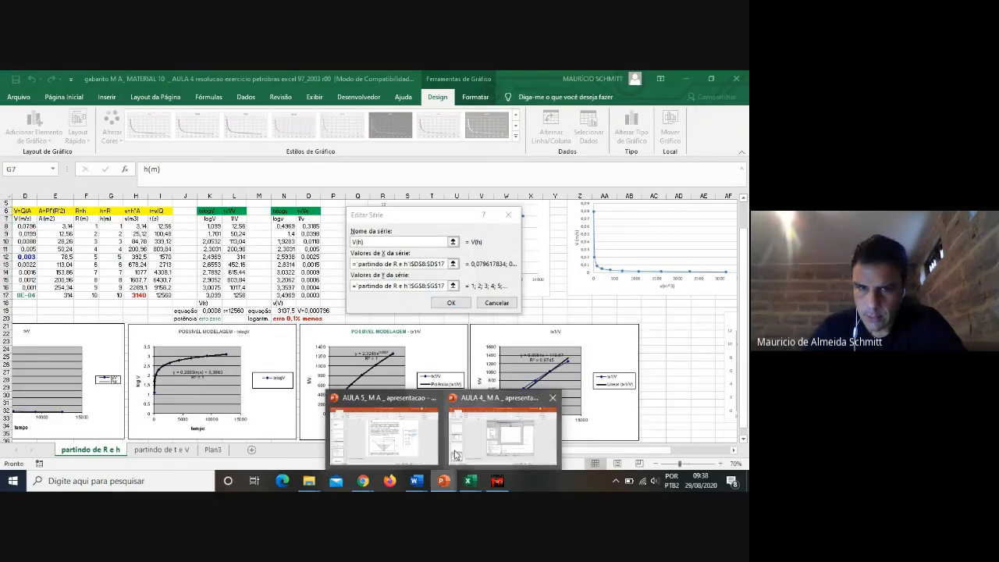
{"action": "left_click", "coordinate": [504, 439]}
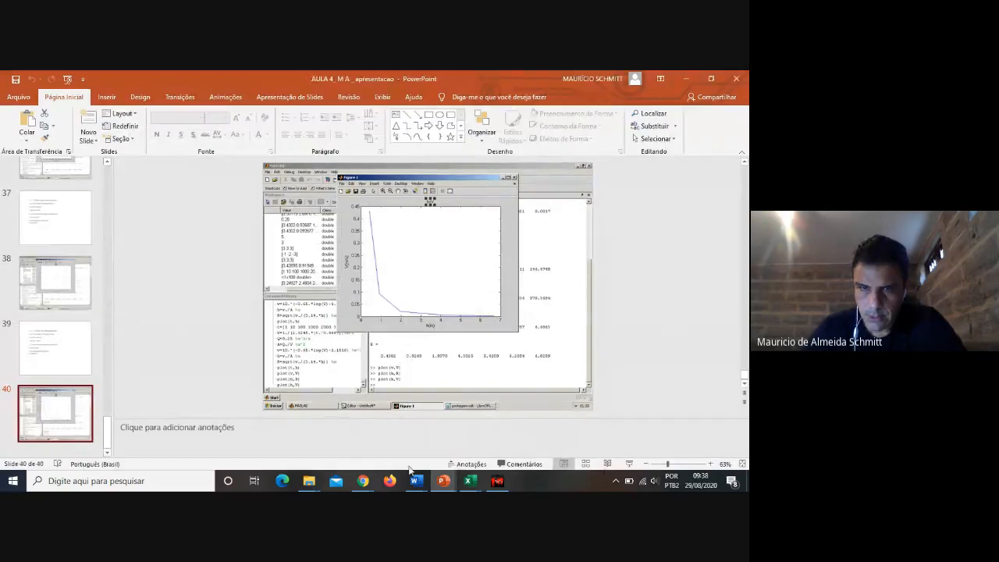
{"action": "left_click", "coordinate": [468, 481]}
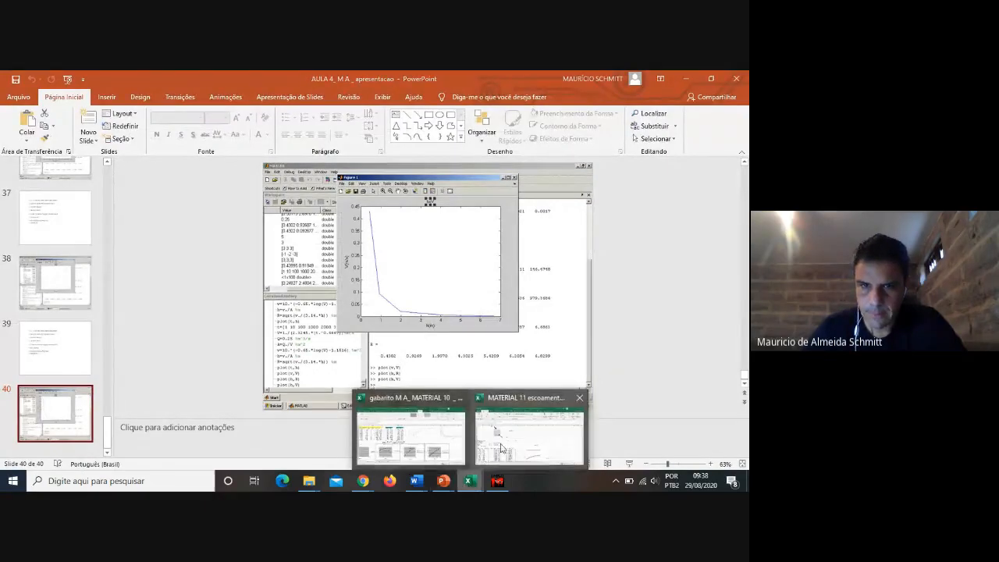
{"action": "left_click", "coordinate": [439, 449]}
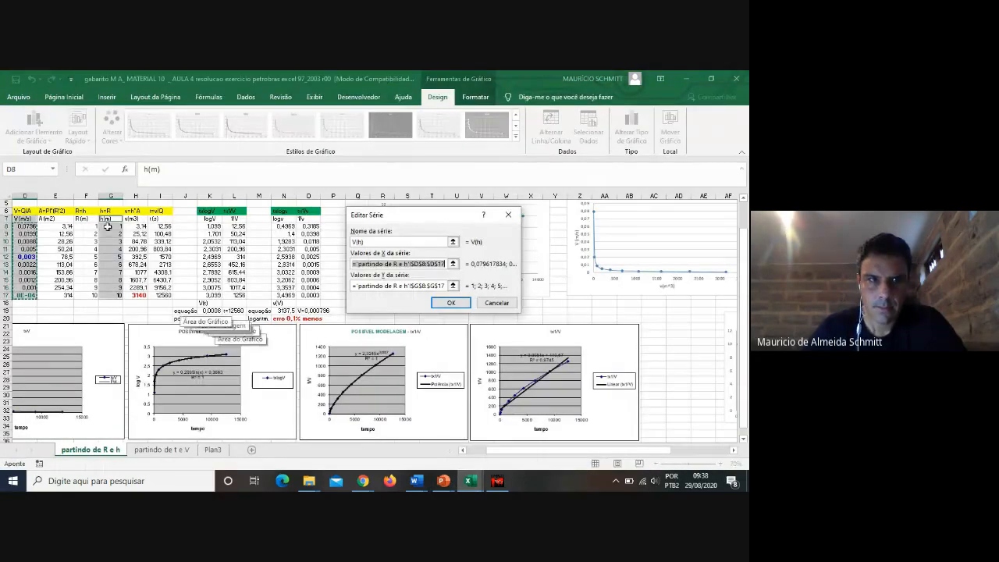
Step: Set the V(h) series' X values to G8:G17 and its Y values to D8:D17, and apply the data source
{"action": "left_click_drag", "start_coordinate": [110, 226], "coordinate": [111, 295]}
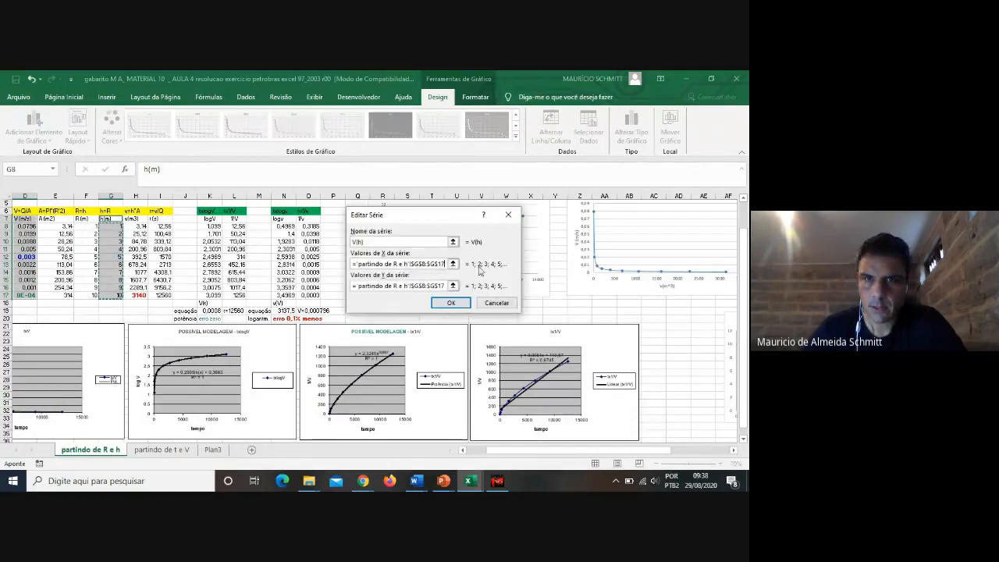
{"action": "left_click", "coordinate": [453, 286]}
{"action": "left_click_drag", "start_coordinate": [25, 226], "coordinate": [25, 295]}
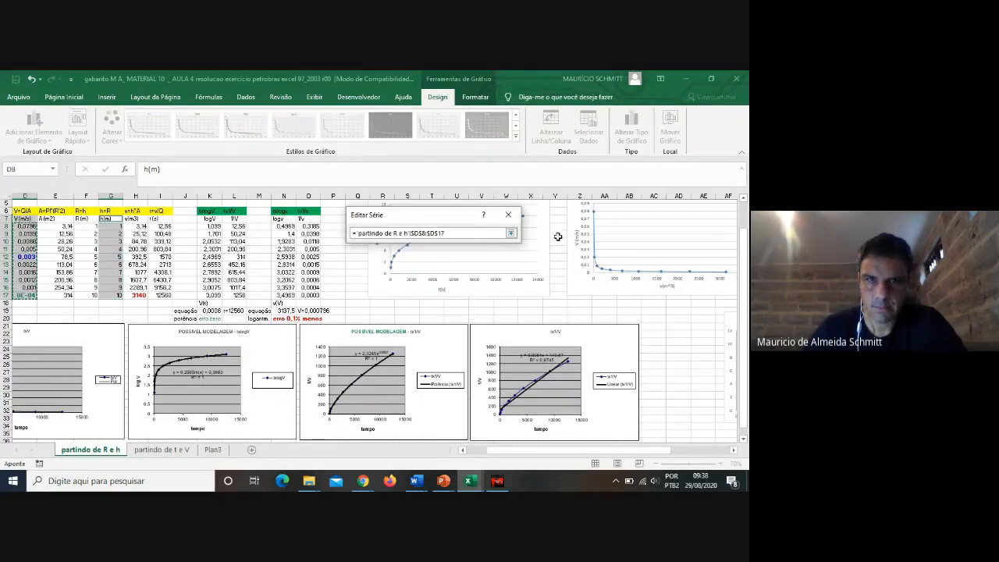
{"action": "left_click", "coordinate": [511, 233]}
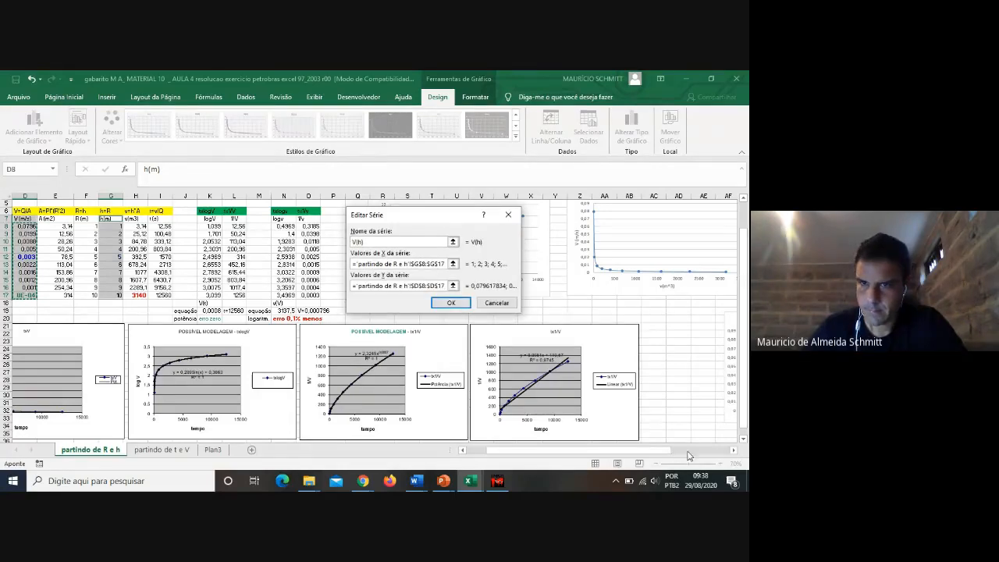
{"action": "left_click", "coordinate": [449, 303]}
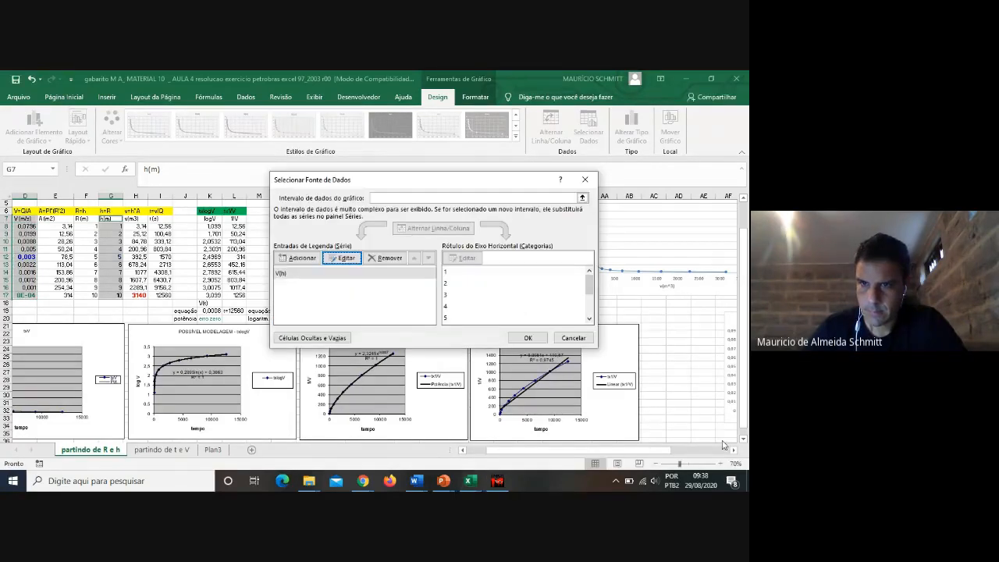
{"action": "left_click", "coordinate": [528, 337]}
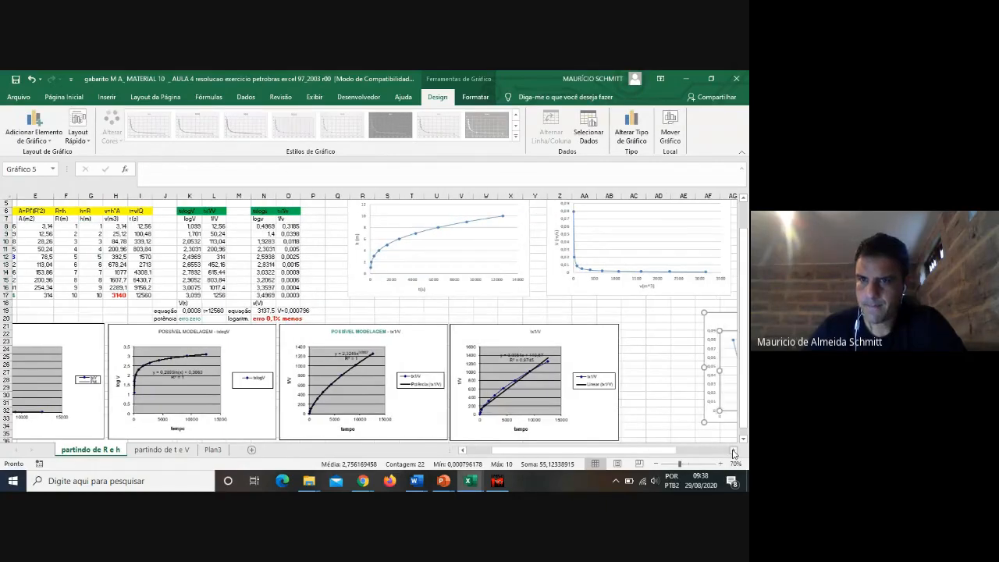
Step: Apply a quick layout with axis titles and a legend to the V(h) chart
{"action": "left_click", "coordinate": [733, 452]}
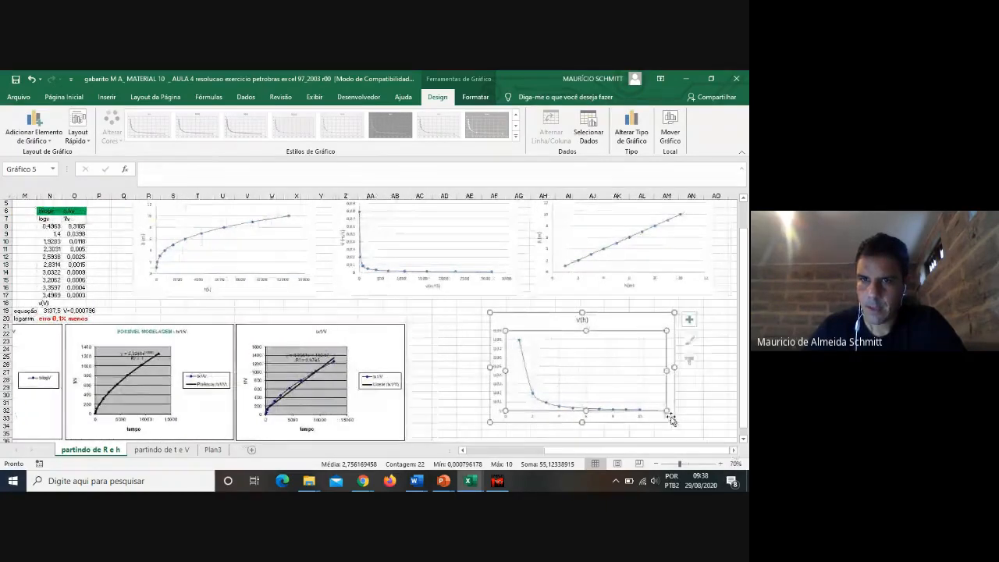
{"action": "scroll", "coordinate": [695, 405], "scroll_direction": "down", "scroll_amount": 1}
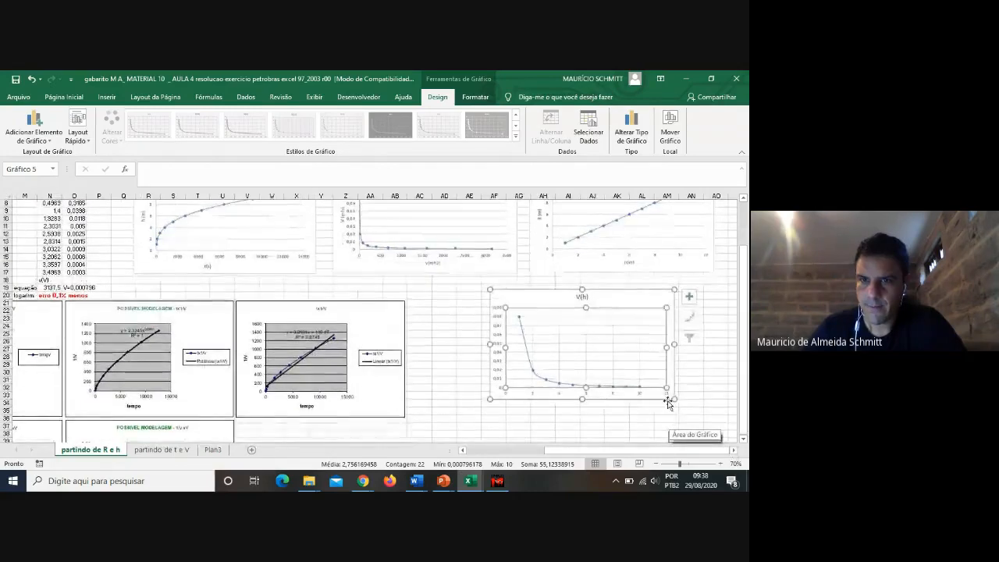
{"action": "left_click", "coordinate": [716, 392]}
{"action": "left_click", "coordinate": [630, 358]}
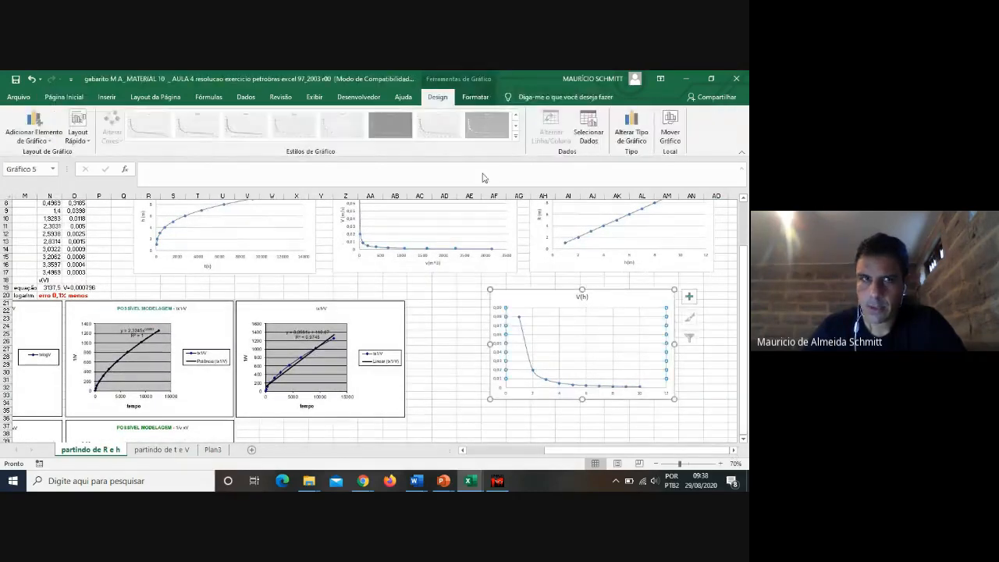
{"action": "left_click", "coordinate": [81, 123]}
{"action": "left_click", "coordinate": [89, 163]}
Step: Replace the V(h) chart's vertical axis title with V (m/s) and its horizontal axis title with h (m)
{"action": "left_click", "coordinate": [503, 350]}
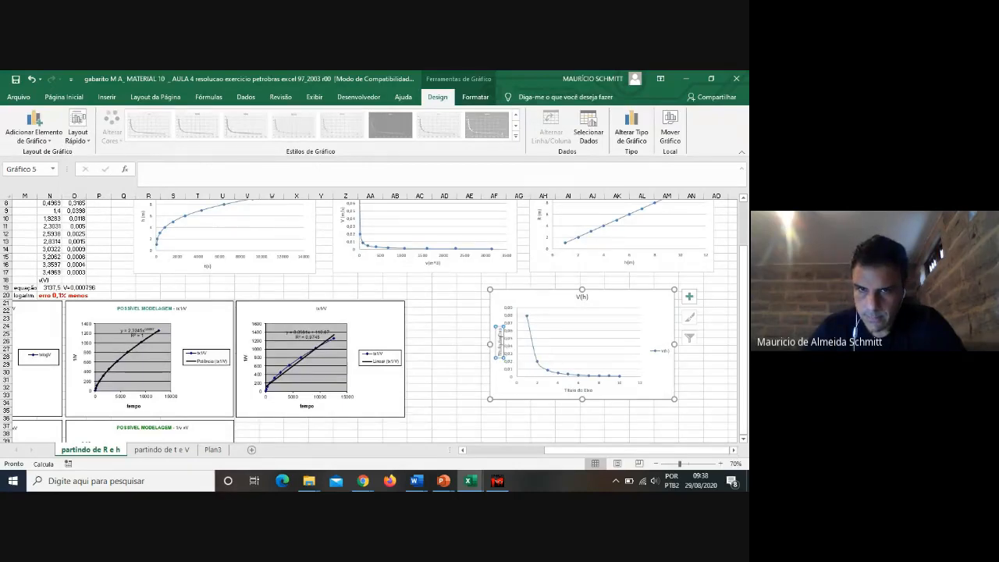
{"action": "left_click", "coordinate": [499, 331]}
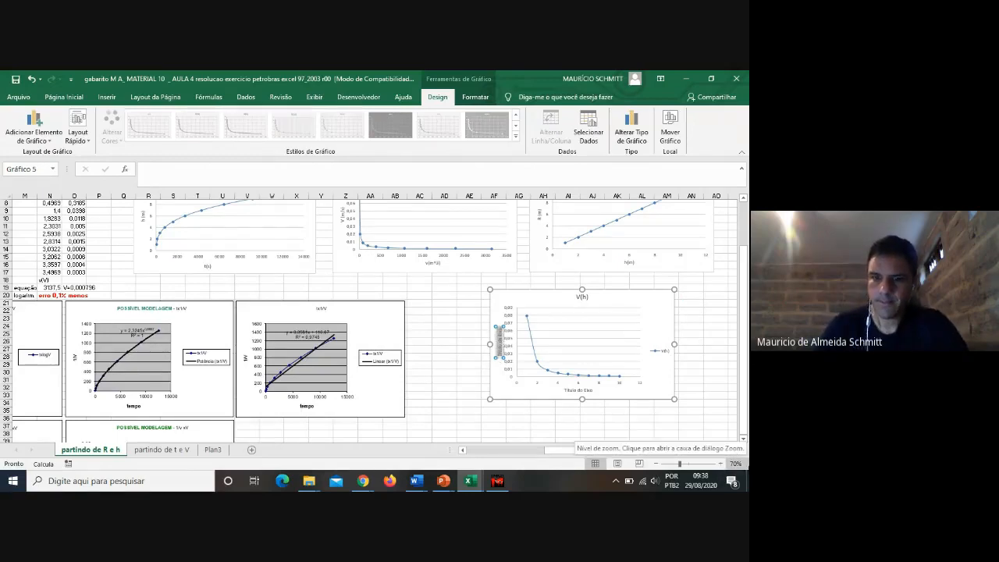
{"action": "type", "text": "V (m³/s"}
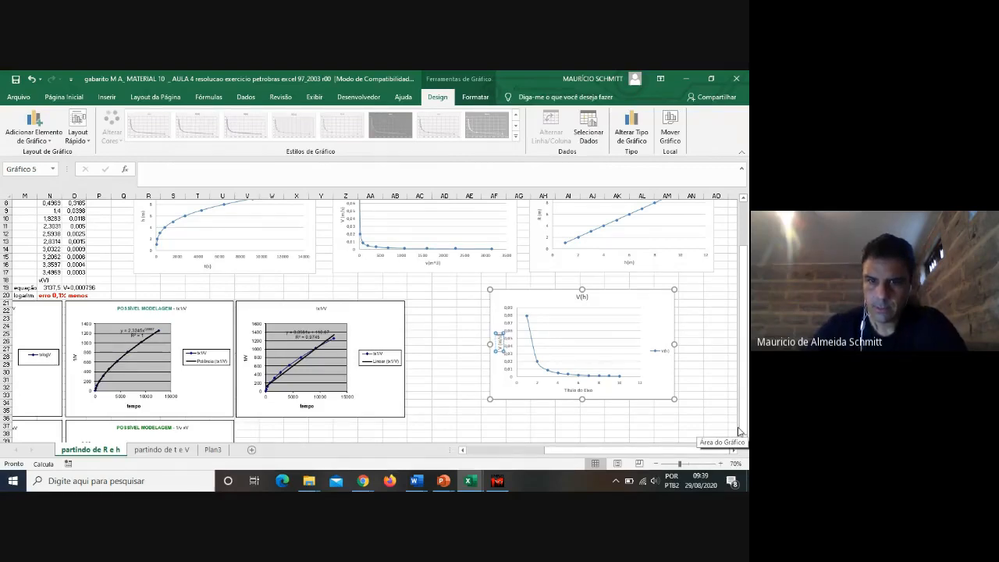
{"action": "left_click", "coordinate": [561, 388]}
{"action": "left_click_drag", "start_coordinate": [567, 390], "coordinate": [609, 401]}
{"action": "type", "text": "h (m"}
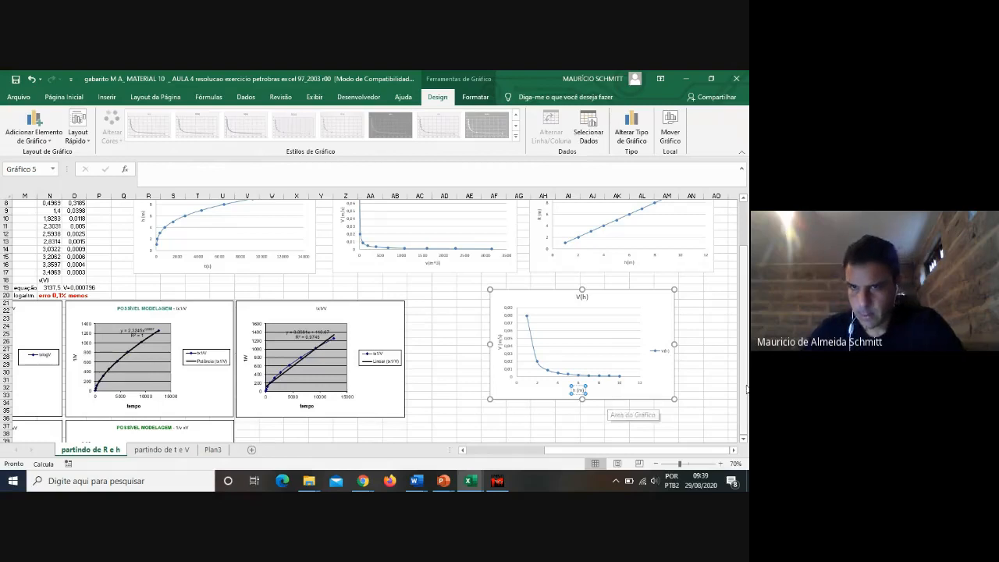
Step: Delete the legend from the V(h) chart and deselect the chart
{"action": "left_click", "coordinate": [660, 352]}
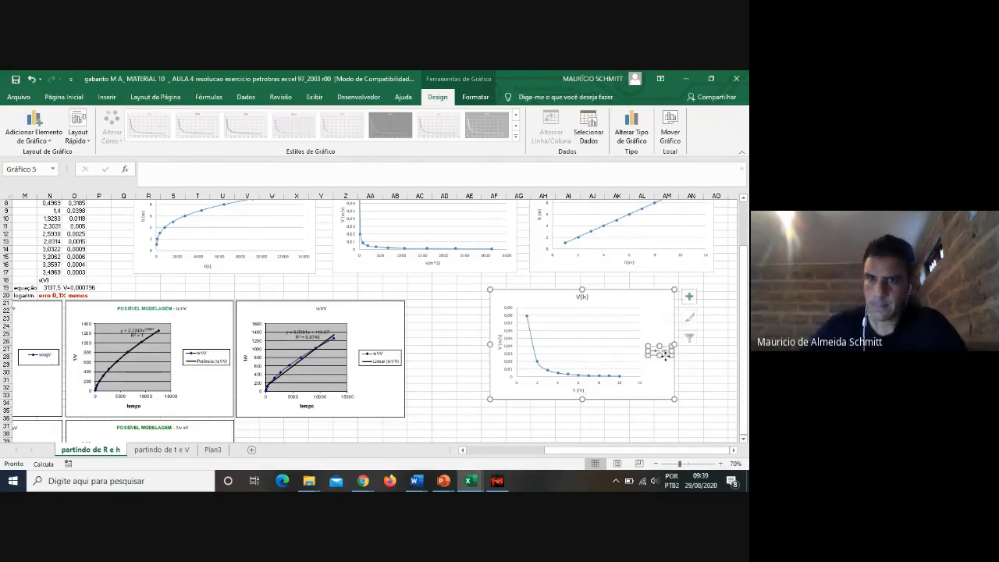
{"action": "key", "text": "Escape"}
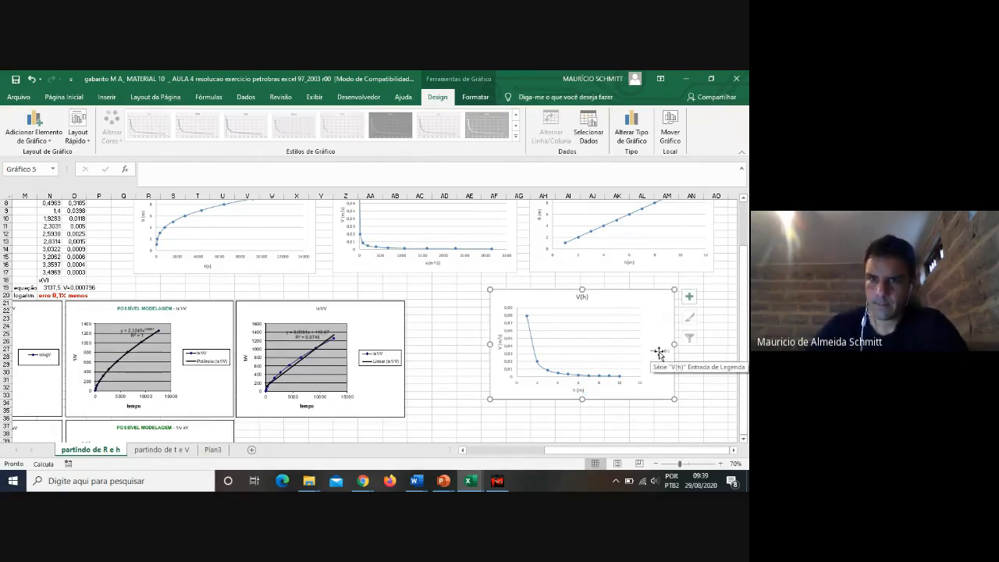
{"action": "key", "text": "Delete"}
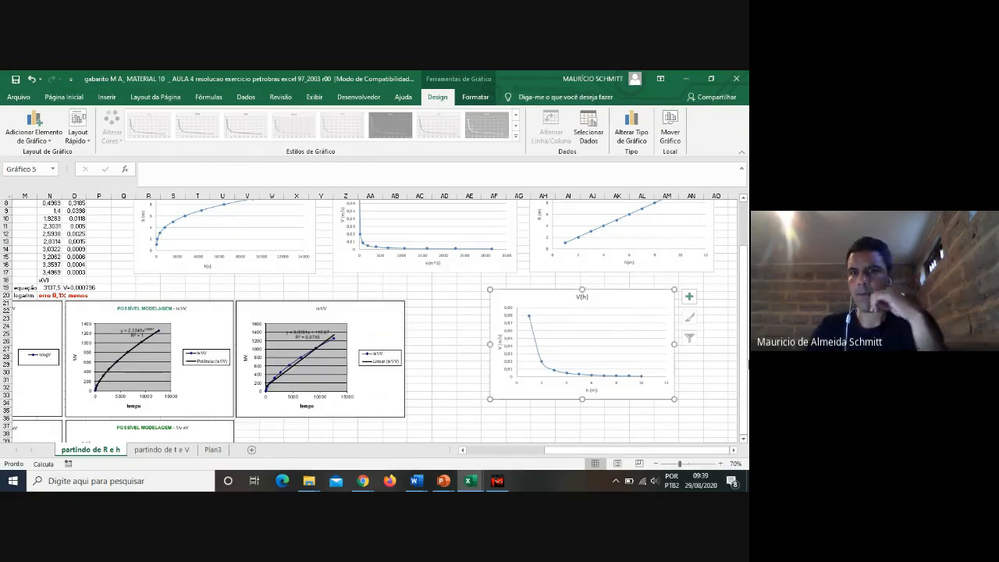
{"action": "left_click", "coordinate": [710, 402]}
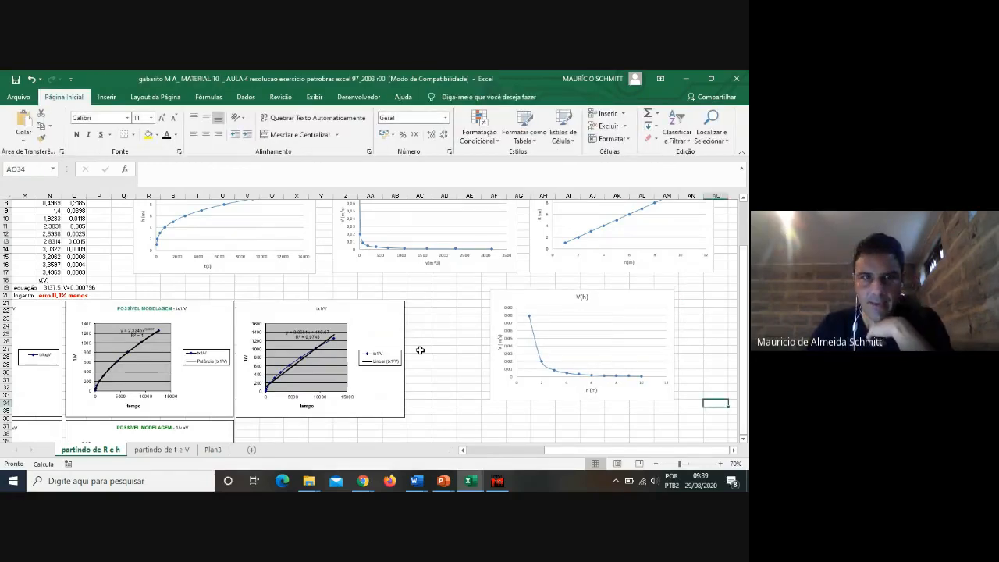
Step: Save the MATERIAL 10 workbook in its current format, continuing past the compatibility check
{"action": "scroll", "coordinate": [420, 351], "scroll_direction": "up", "scroll_amount": 2}
{"action": "key", "text": "ctrl+s"}
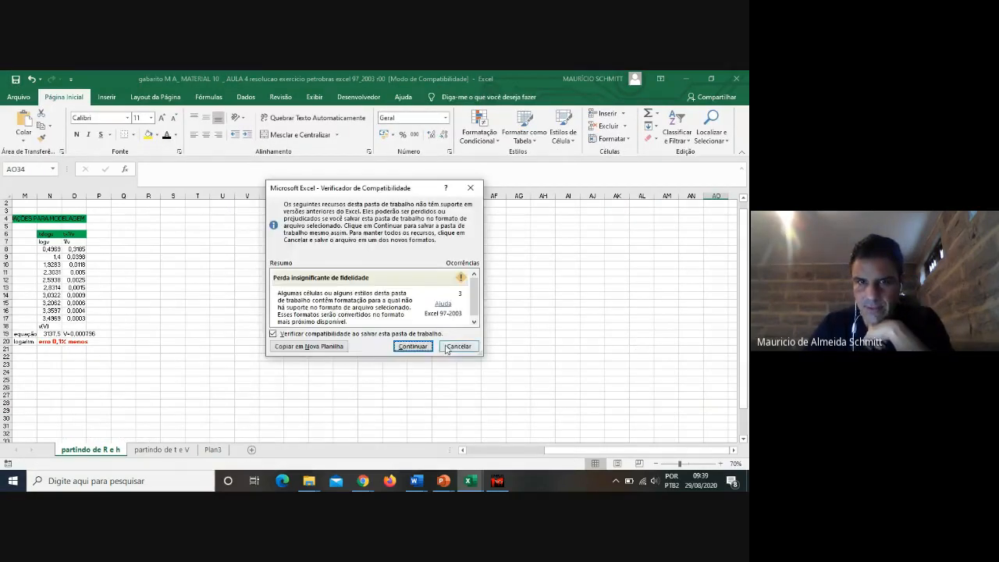
{"action": "left_click", "coordinate": [420, 348]}
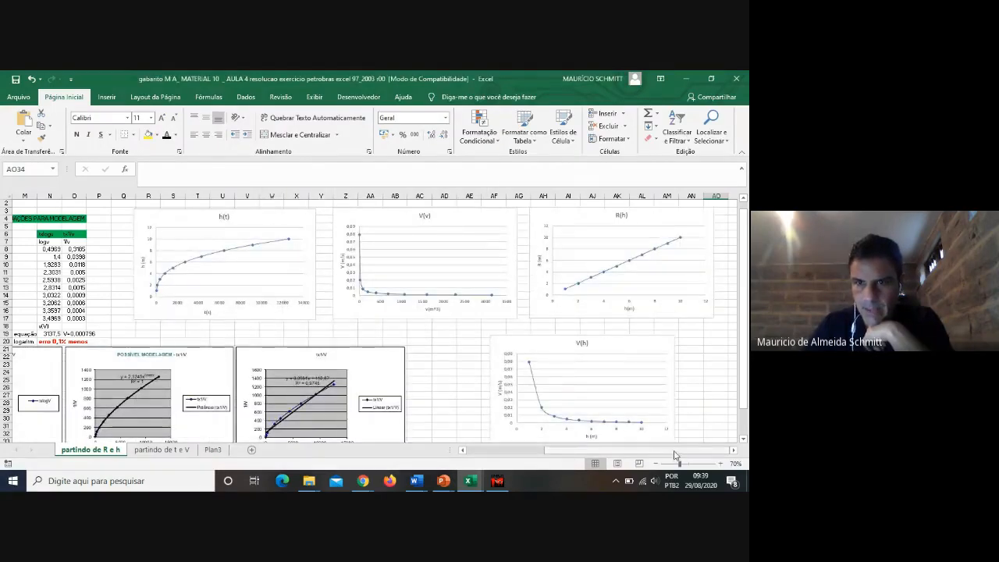
Step: Move the V(h) chart up beside the R(h) chart so all four charts form one row
{"action": "left_click", "coordinate": [733, 450]}
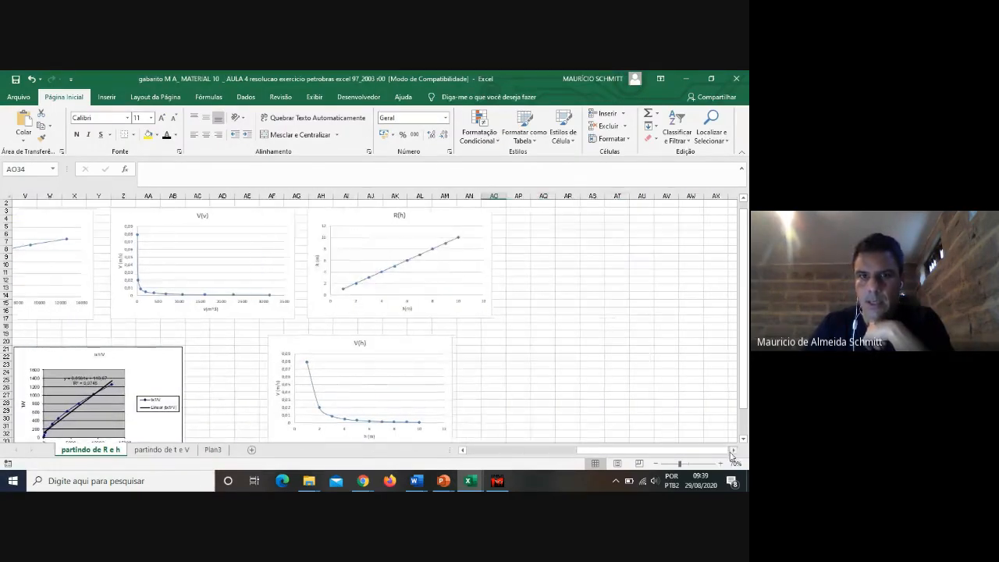
{"action": "left_click_drag", "start_coordinate": [418, 344], "coordinate": [663, 213]}
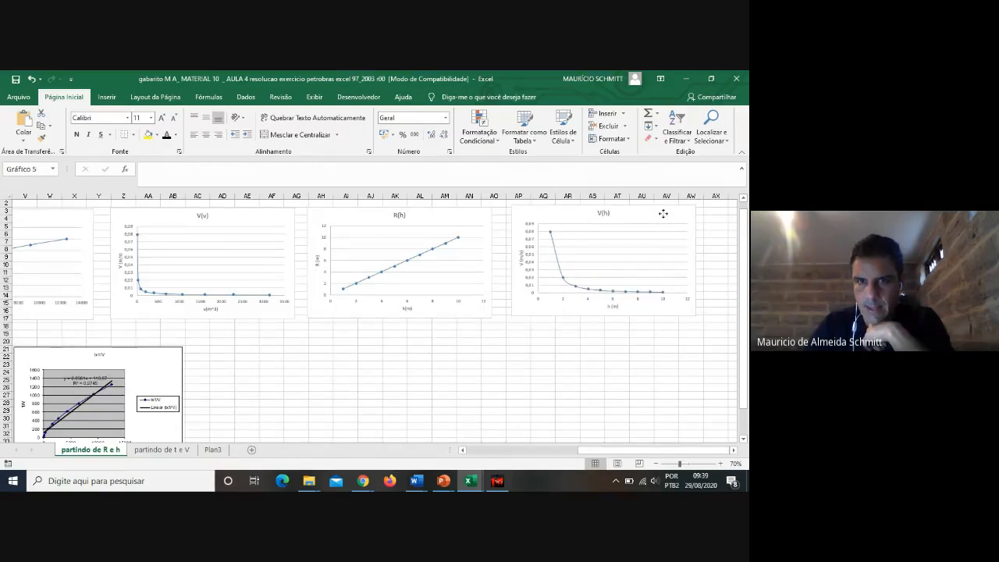
{"action": "left_click", "coordinate": [594, 365]}
{"action": "left_click_drag", "start_coordinate": [633, 451], "coordinate": [587, 454]}
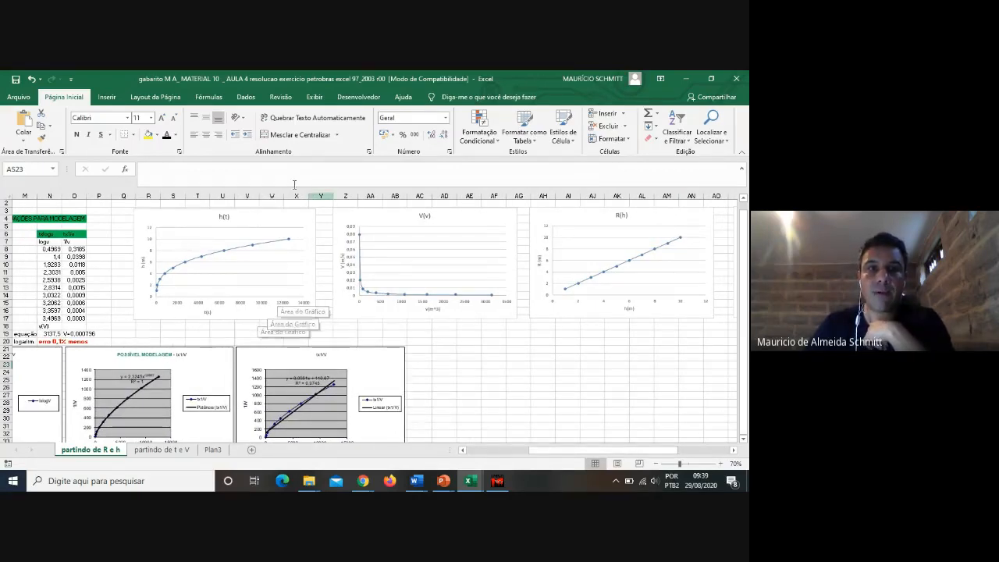
Step: Switch to AULA 4 in PowerPoint and examine the enlarged MATLAB plot of V against h on slide 40
{"action": "left_click", "coordinate": [440, 483]}
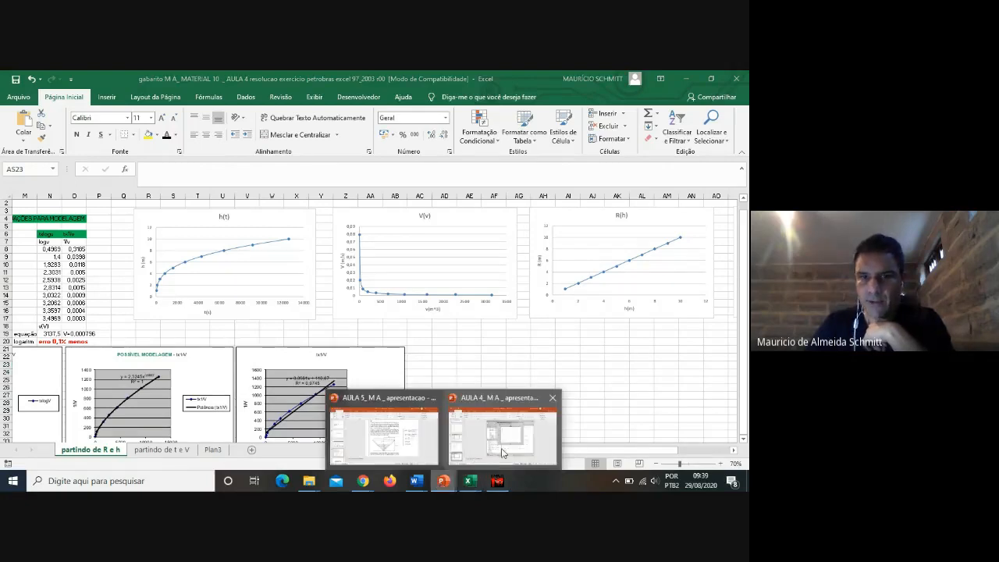
{"action": "left_click", "coordinate": [504, 451]}
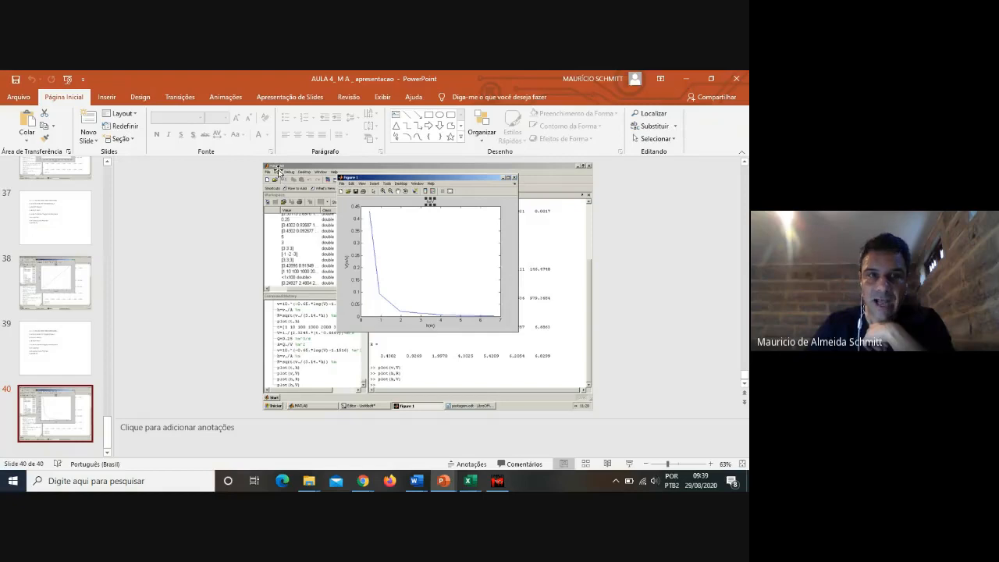
{"action": "left_click", "coordinate": [711, 464]}
{"action": "left_click", "coordinate": [710, 463]}
{"action": "left_click", "coordinate": [710, 464]}
{"action": "left_click", "coordinate": [709, 464]}
{"action": "left_click", "coordinate": [710, 464]}
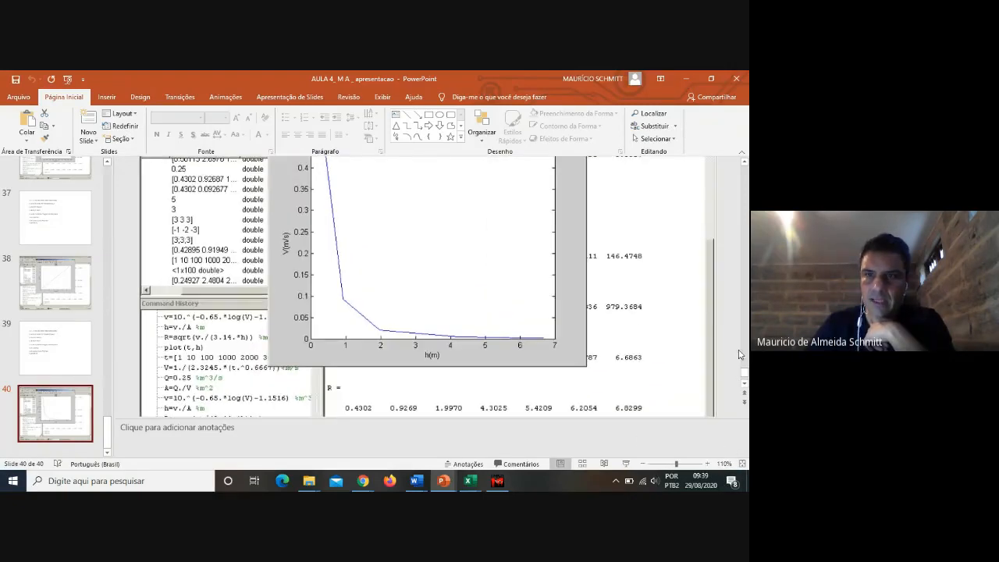
{"action": "scroll", "coordinate": [669, 314], "scroll_direction": "up", "scroll_amount": 3}
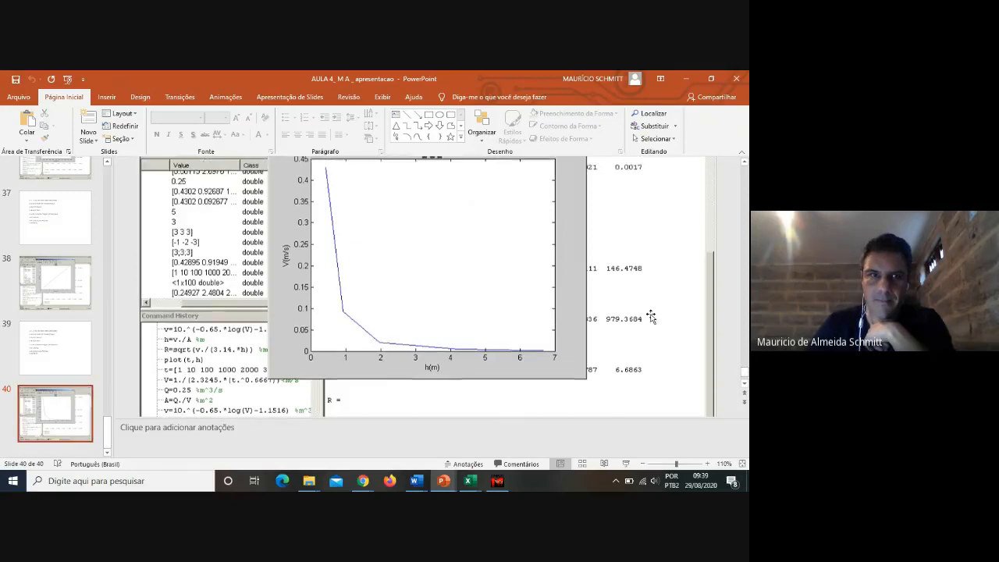
{"action": "scroll", "coordinate": [652, 315], "scroll_direction": "up", "scroll_amount": 1}
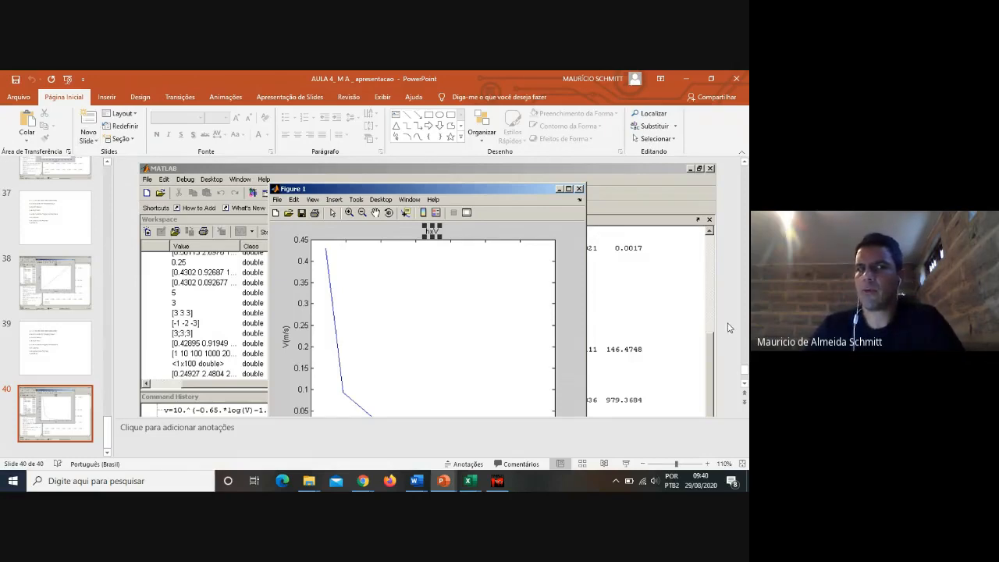
Step: Close the AULA 4 presentation and save the MATERIAL 10 workbook in Excel, keeping its current format
{"action": "left_click", "coordinate": [742, 80]}
{"action": "key", "text": "ctrl+s"}
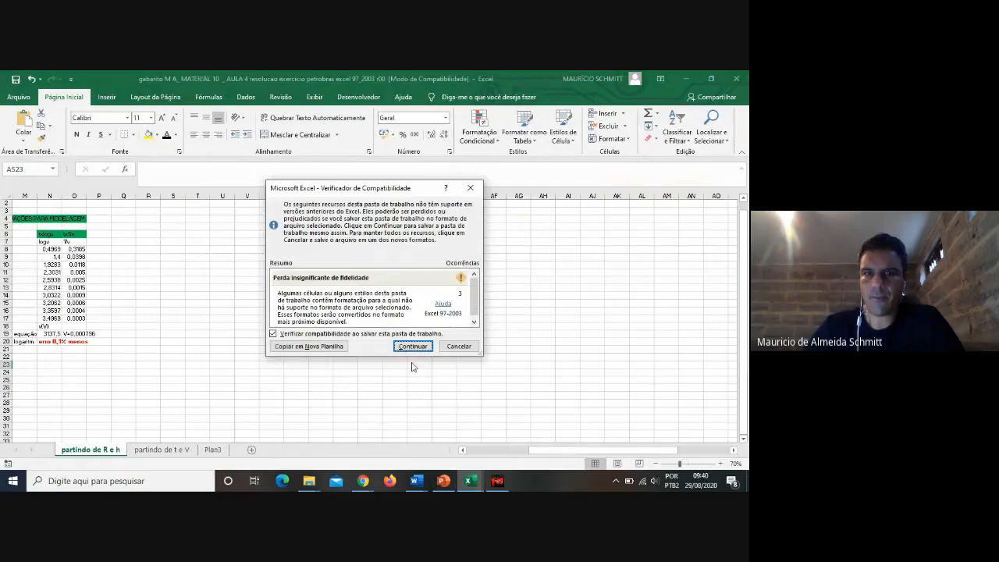
{"action": "left_click", "coordinate": [412, 347]}
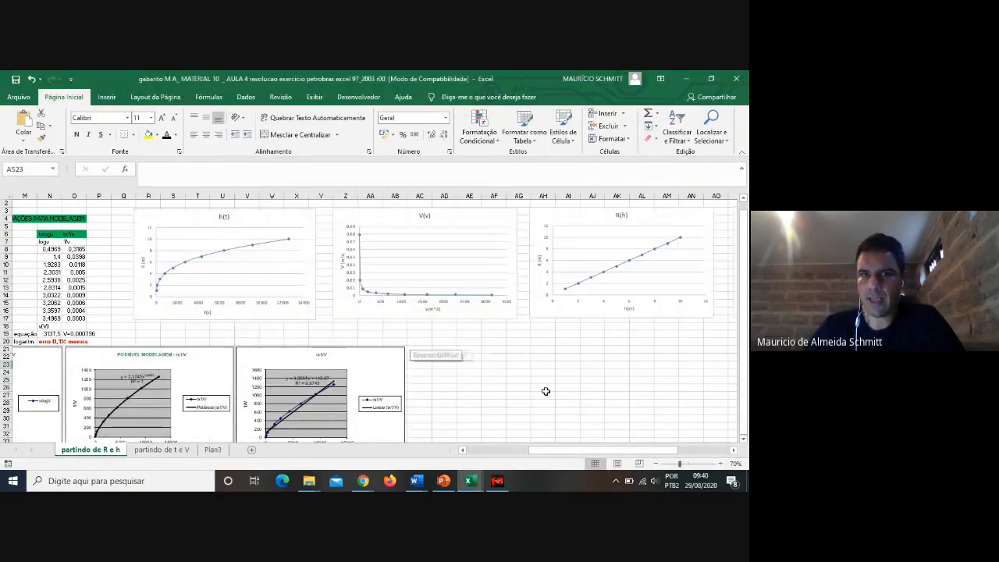
Step: Look over the modelling charts in the partindo de R e h sheet, then save and close the MATERIAL 10 workbook
{"action": "left_click_drag", "start_coordinate": [544, 450], "coordinate": [478, 451]}
{"action": "scroll", "coordinate": [677, 363], "scroll_direction": "down", "scroll_amount": 5}
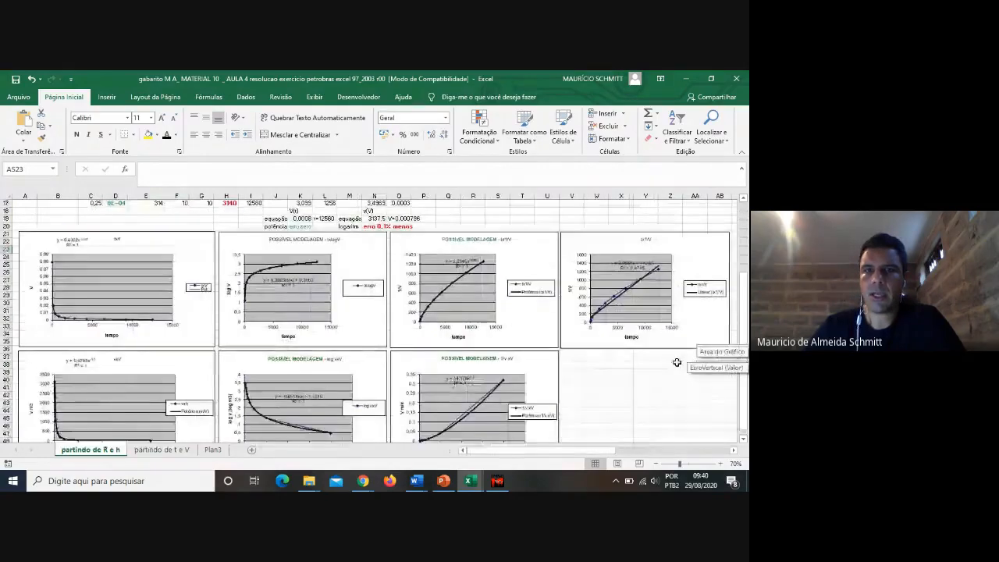
{"action": "scroll", "coordinate": [677, 362], "scroll_direction": "down", "scroll_amount": 1}
{"action": "left_click", "coordinate": [15, 79]}
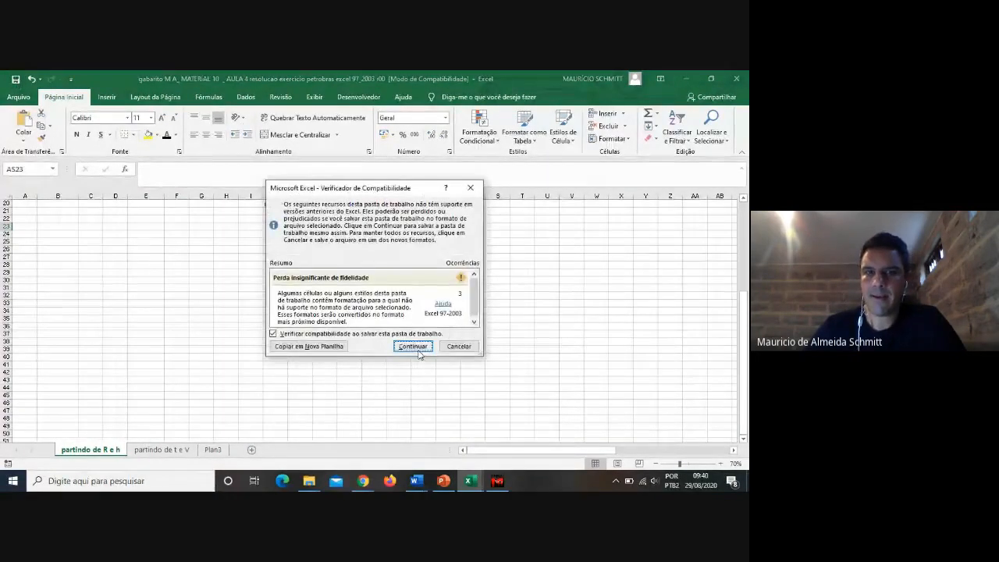
{"action": "left_click", "coordinate": [419, 351]}
{"action": "left_click", "coordinate": [736, 80]}
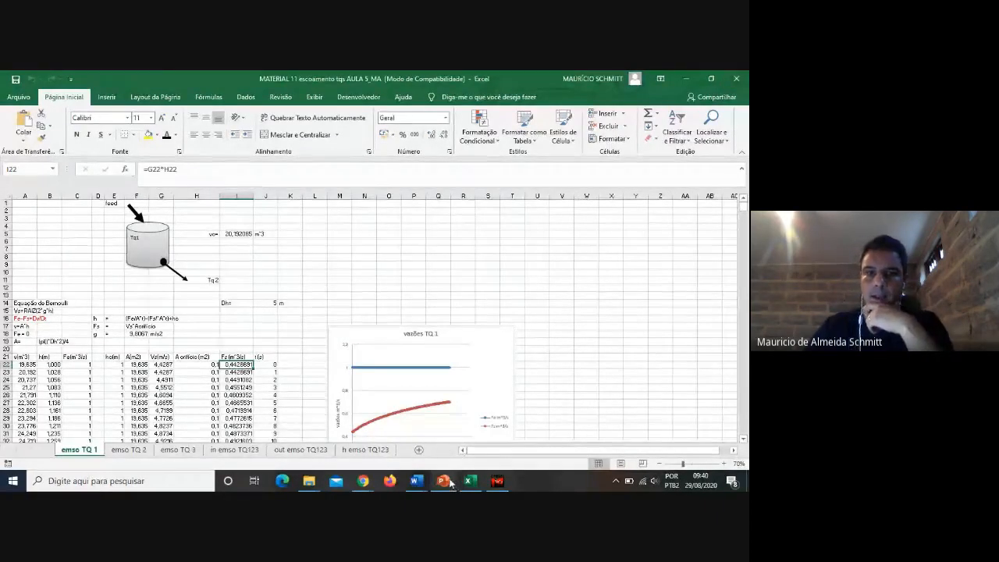
Step: Switch to AULA 5 in PowerPoint, save it, and present slide 10 through the EMSO slide before ending the show
{"action": "left_click", "coordinate": [447, 482]}
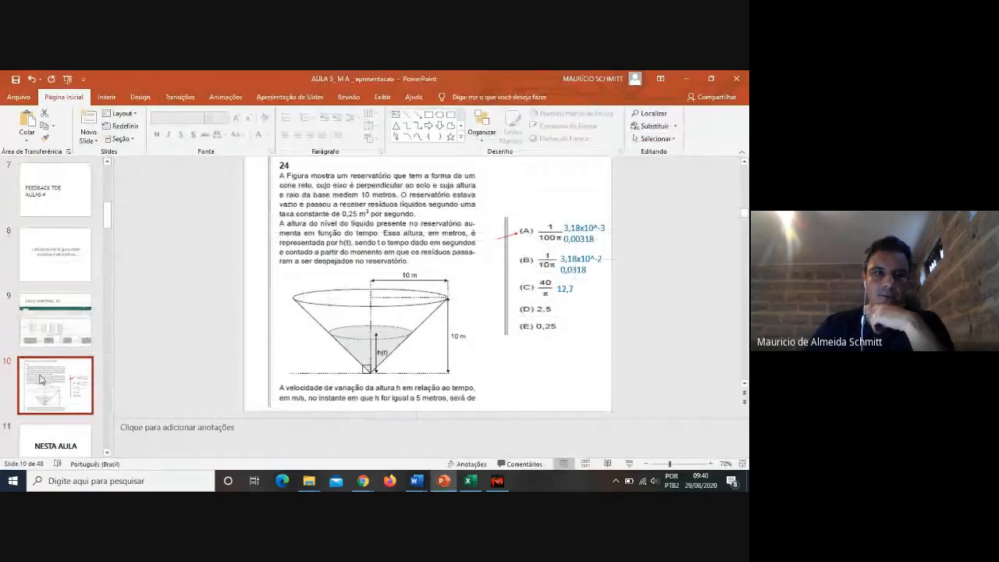
{"action": "left_click", "coordinate": [15, 81]}
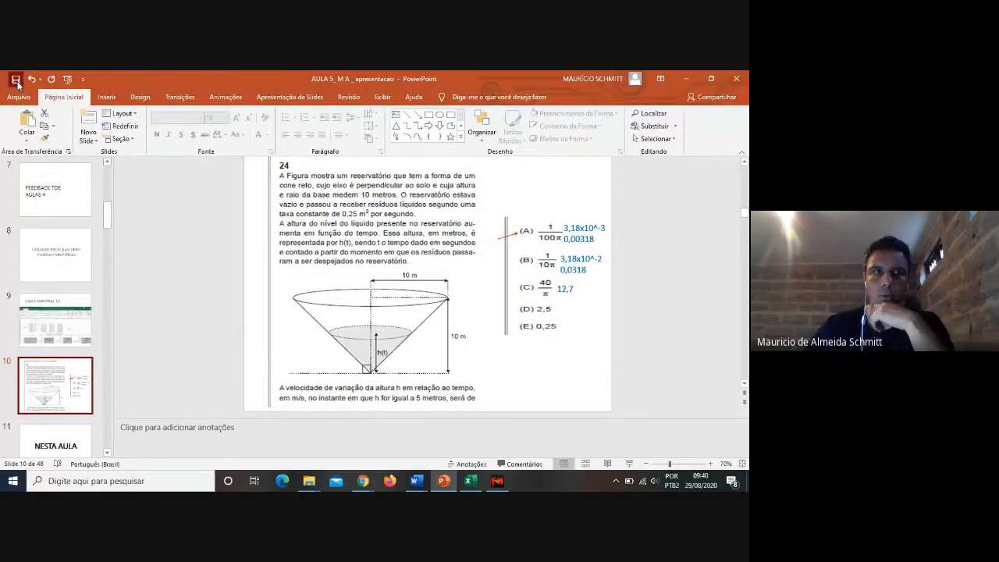
{"action": "left_click", "coordinate": [629, 463]}
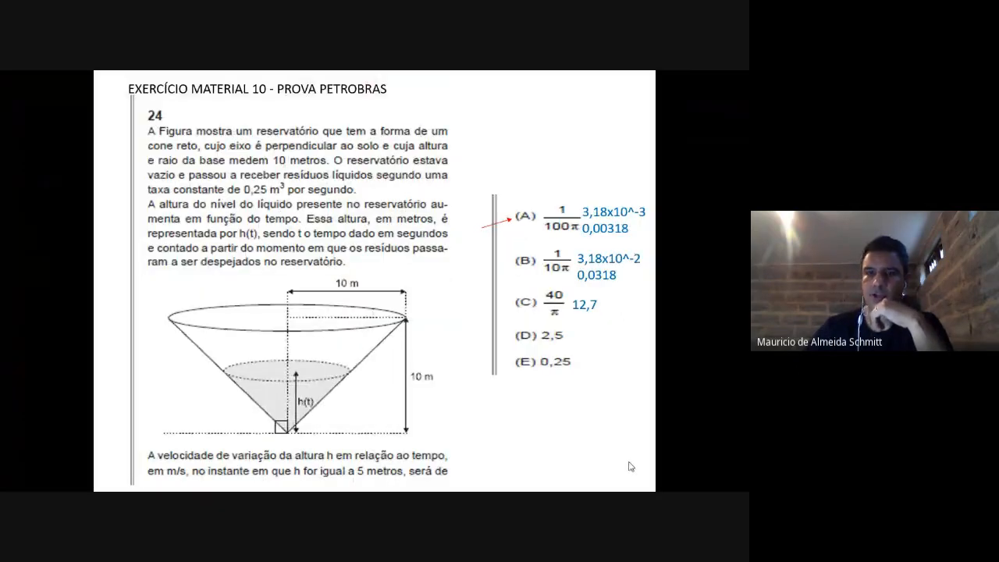
{"action": "left_click", "coordinate": [630, 467]}
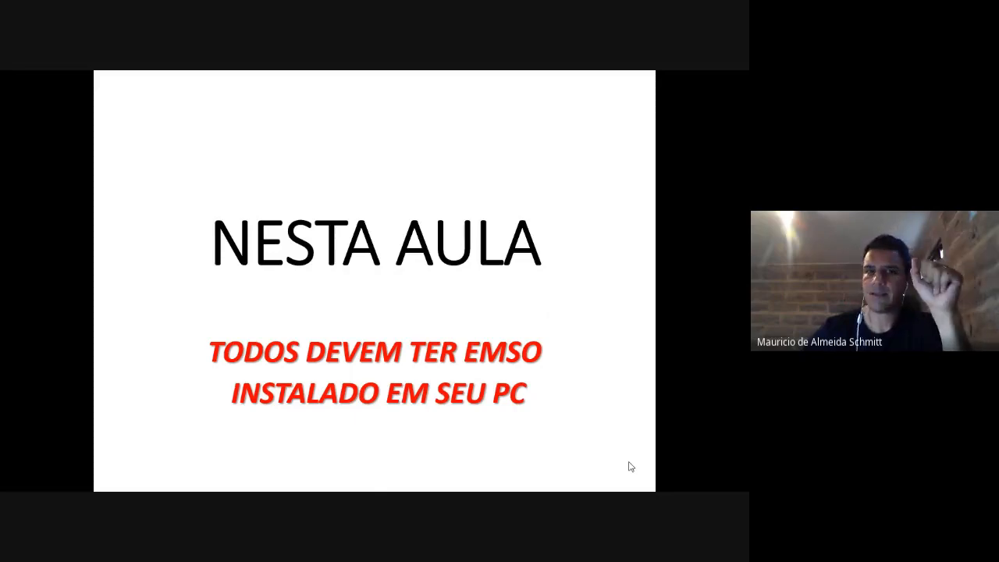
{"action": "left_click", "coordinate": [630, 467]}
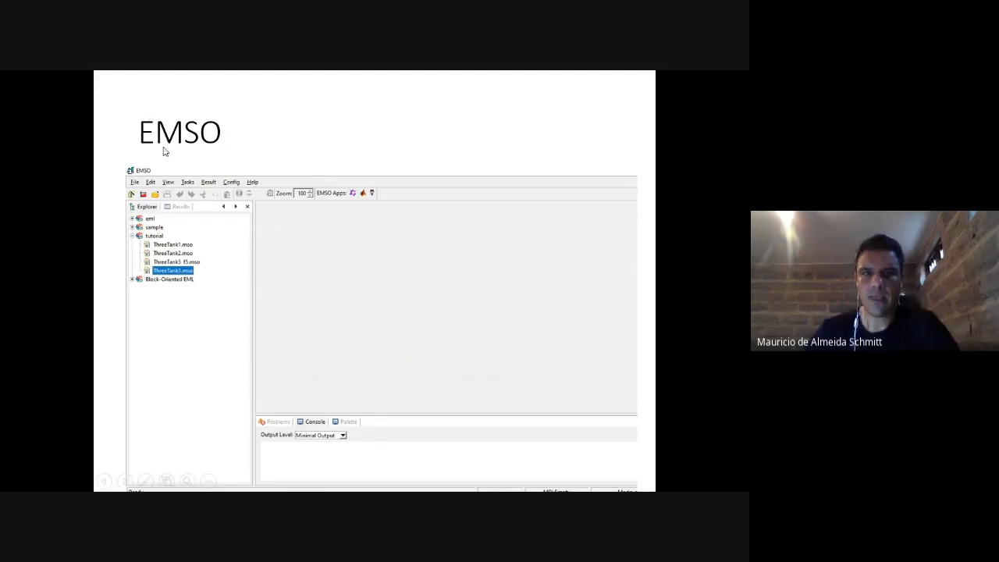
{"action": "key", "text": "Escape"}
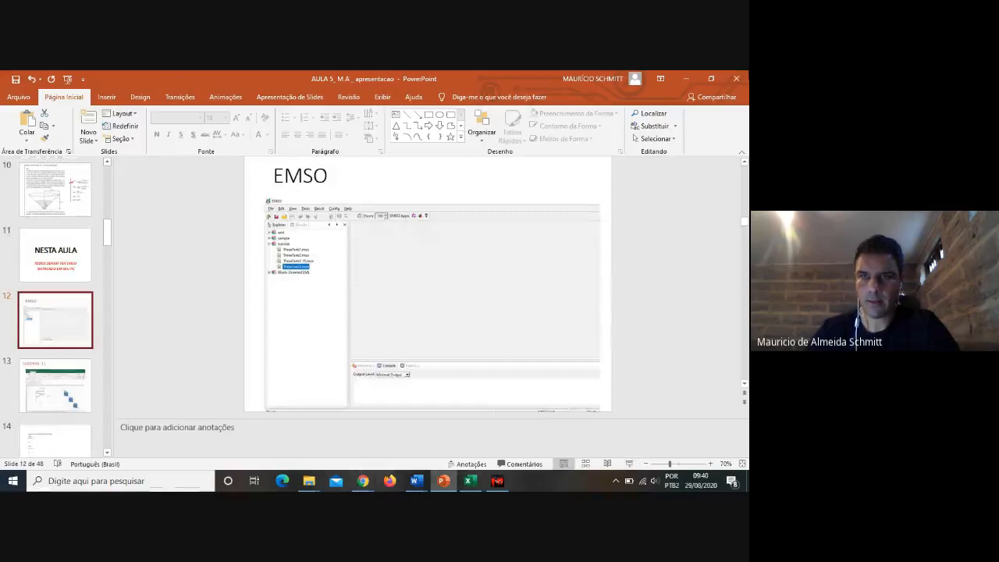
Step: Minimize all the open windows to show the desktop
{"action": "left_click", "coordinate": [682, 75]}
{"action": "left_click", "coordinate": [682, 75]}
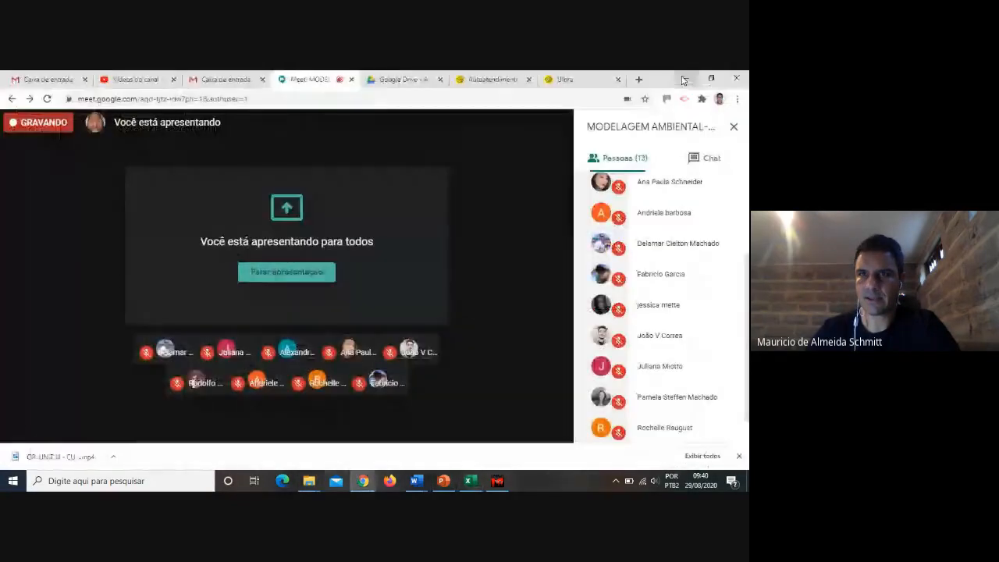
{"action": "left_click", "coordinate": [681, 75]}
{"action": "left_click", "coordinate": [682, 75]}
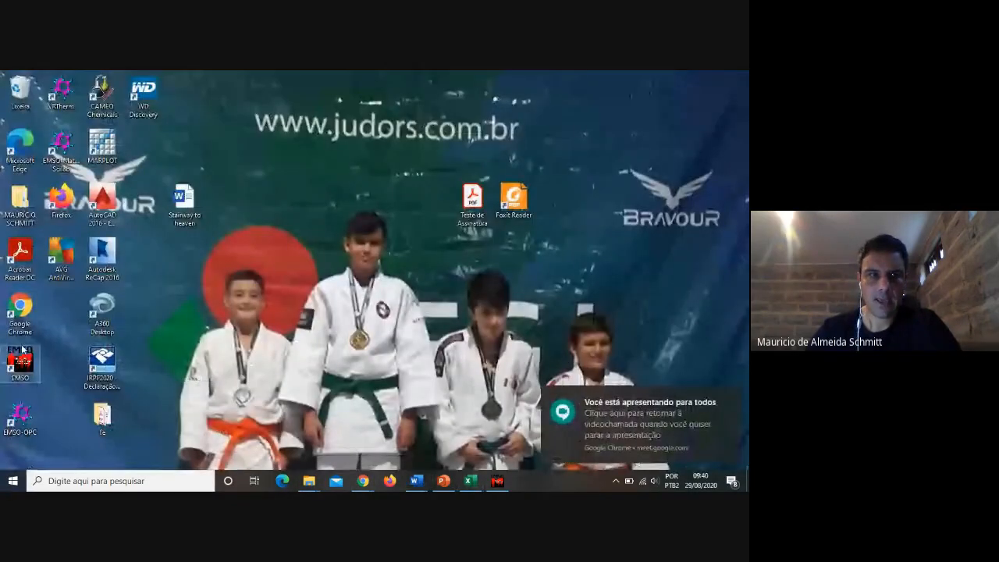
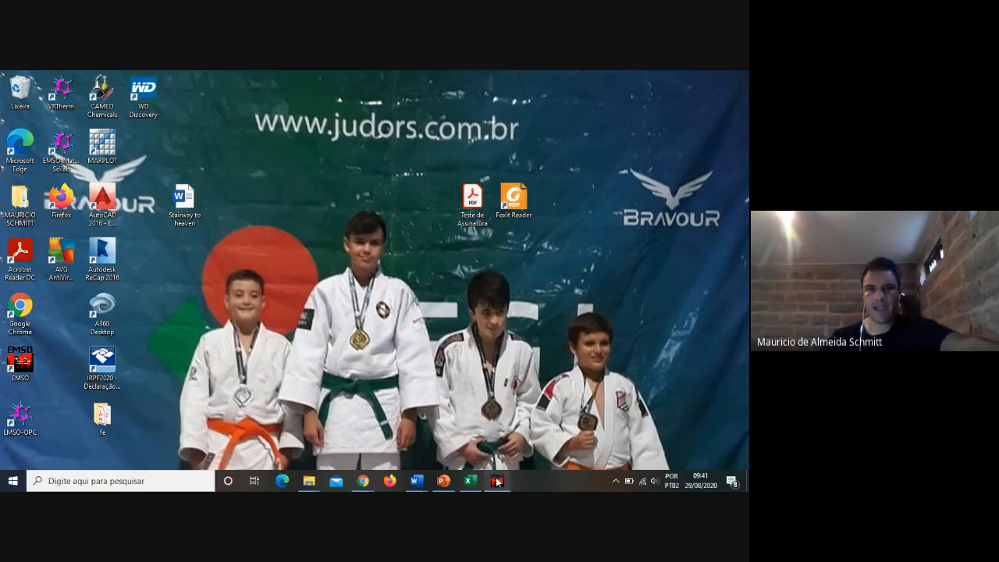
Step: Switch to EMSO, show the file explorer, and close all open plots and the ONETank and ThreeTank3 BERNOULLI model files
{"action": "left_click", "coordinate": [496, 482]}
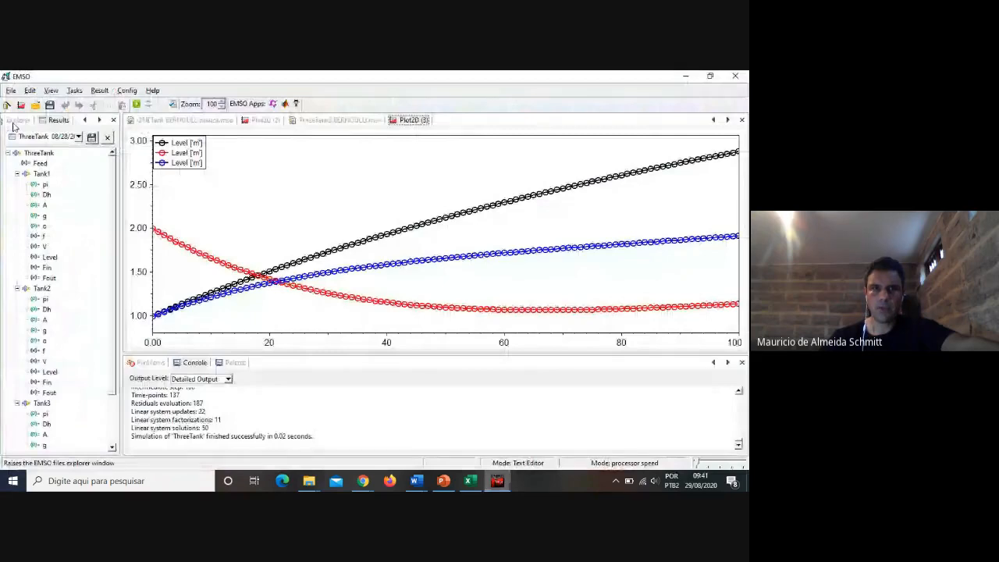
{"action": "left_click", "coordinate": [16, 121]}
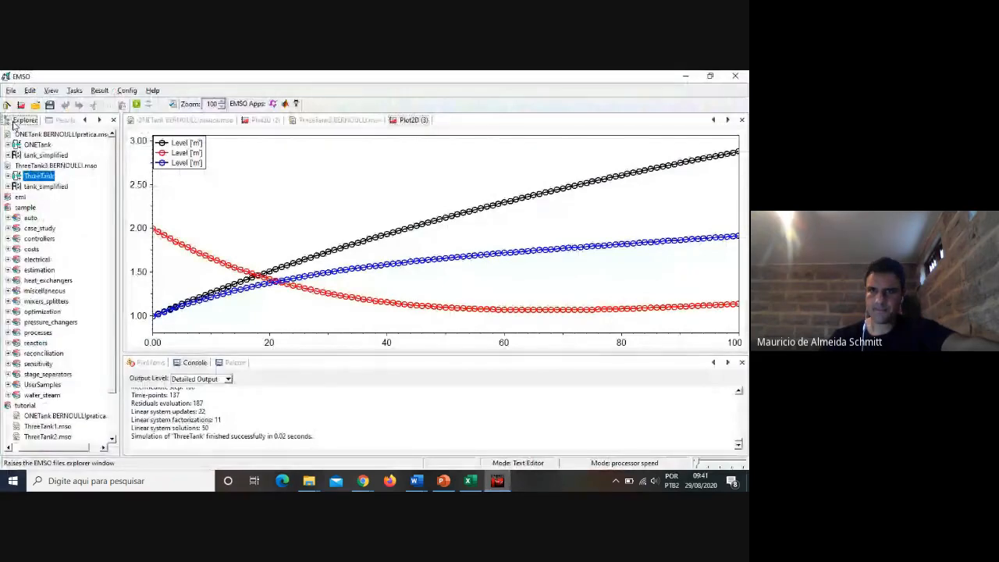
{"action": "left_click", "coordinate": [742, 120]}
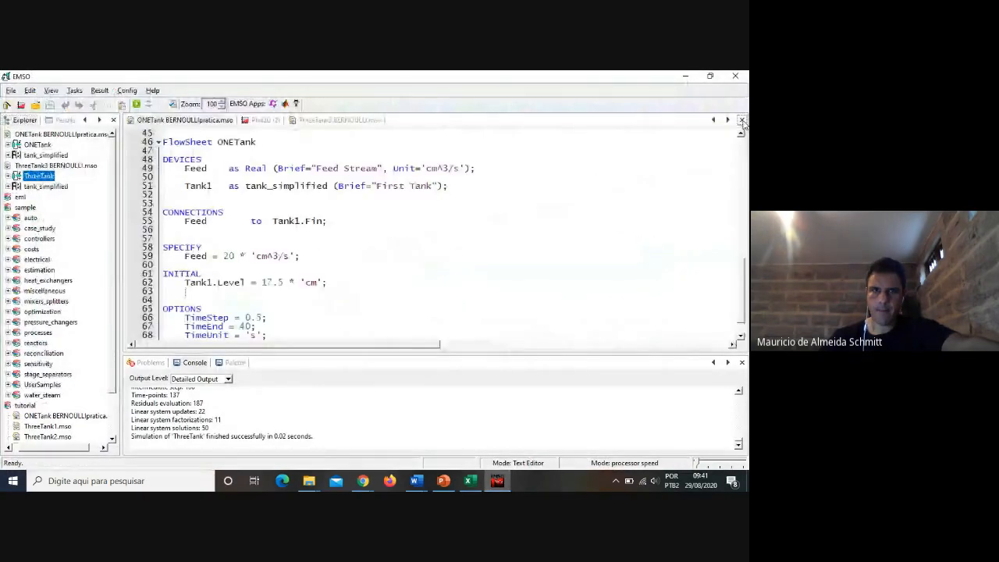
{"action": "left_click", "coordinate": [742, 121]}
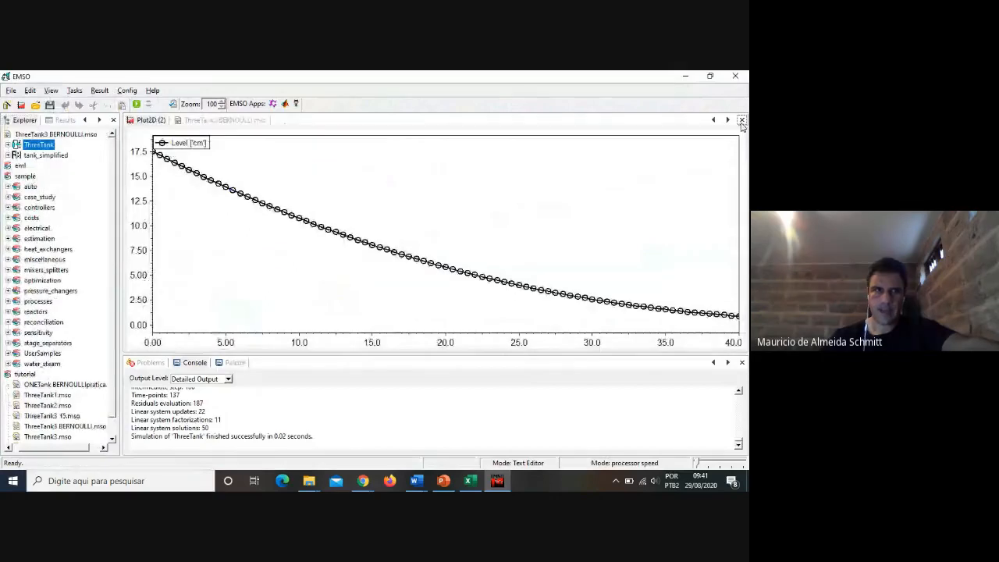
{"action": "left_click", "coordinate": [742, 121]}
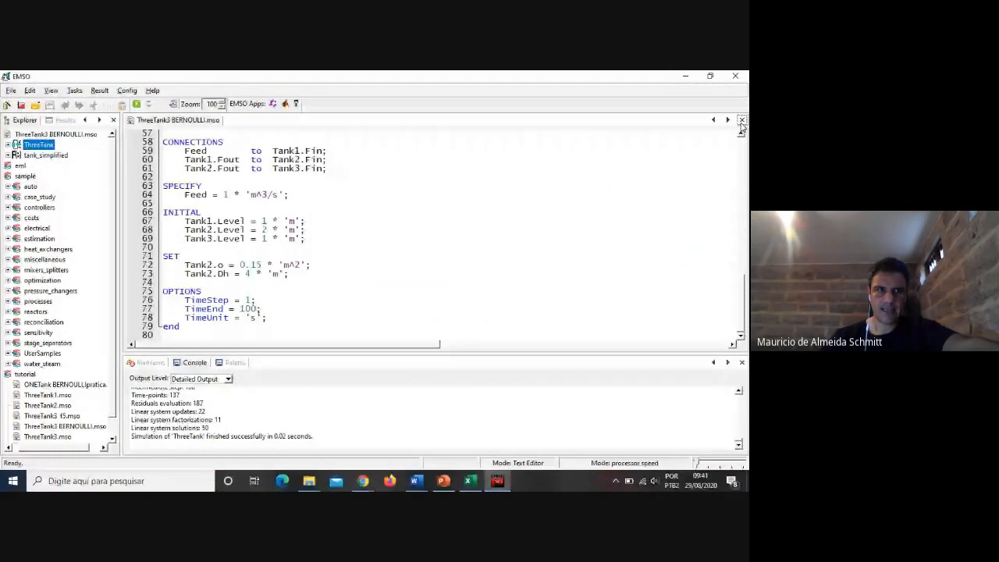
{"action": "left_click", "coordinate": [742, 122]}
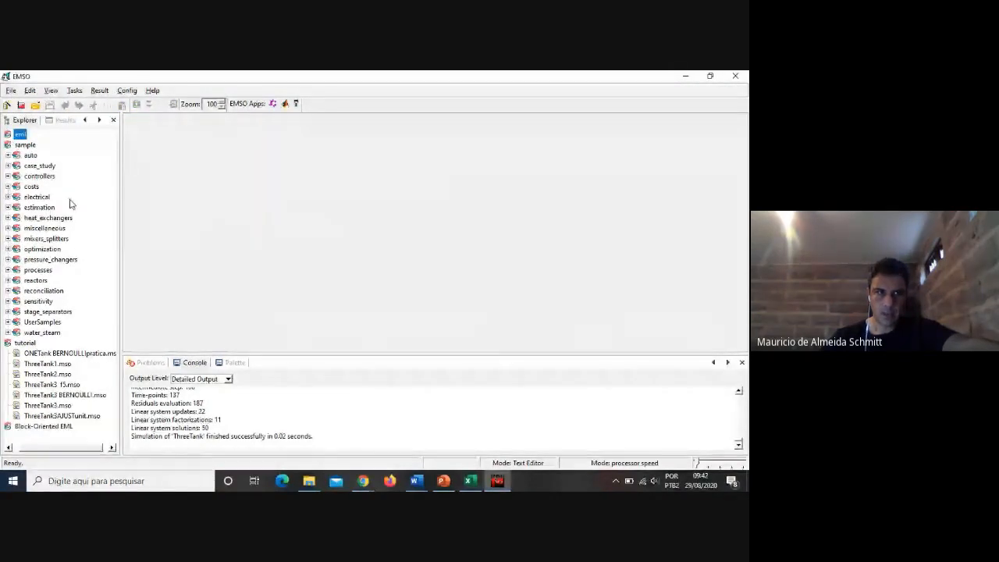
{"action": "left_click_drag", "start_coordinate": [74, 451], "coordinate": [65, 450]}
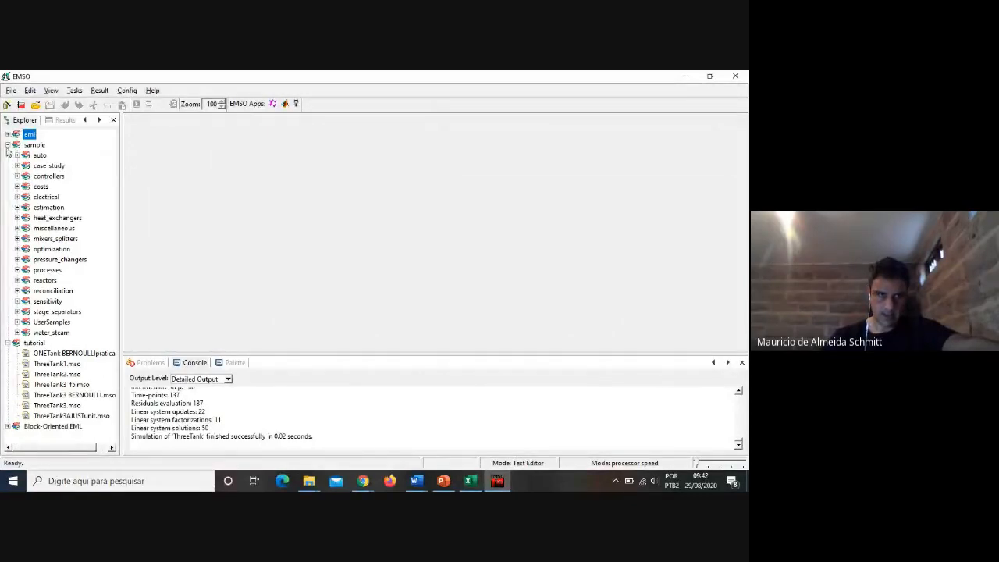
Step: Collapse the sample and tutorial folders in the EMSO file explorer
{"action": "left_click", "coordinate": [7, 144]}
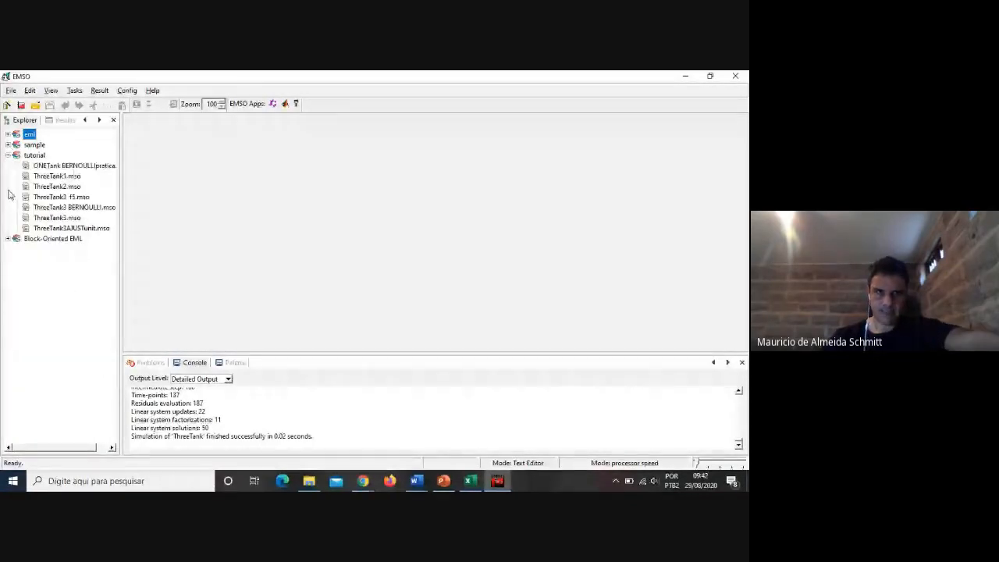
{"action": "left_click", "coordinate": [7, 155]}
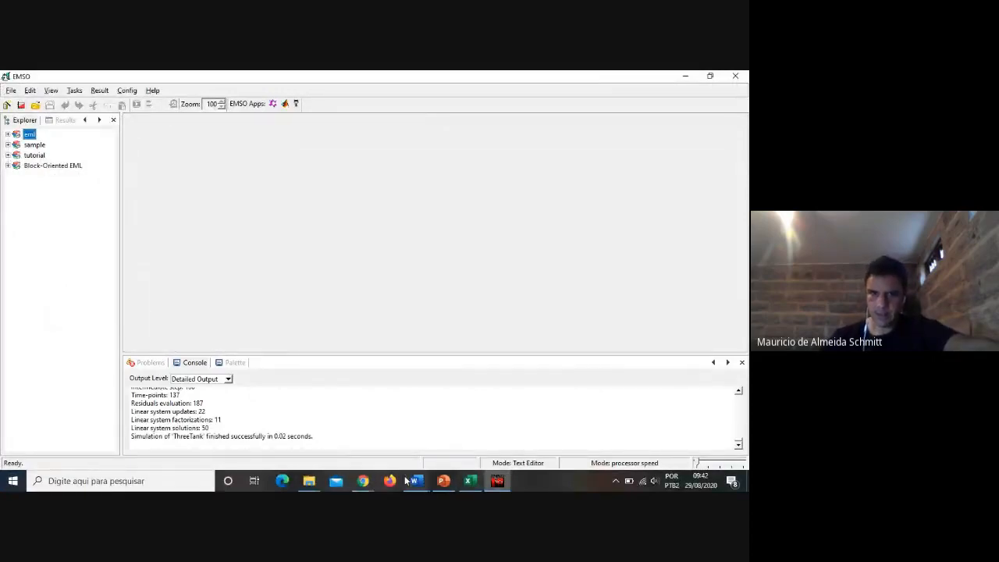
Step: Switch to the AULA 5 presentation in PowerPoint and show slide 13, MATERIAL 11
{"action": "left_click", "coordinate": [450, 438]}
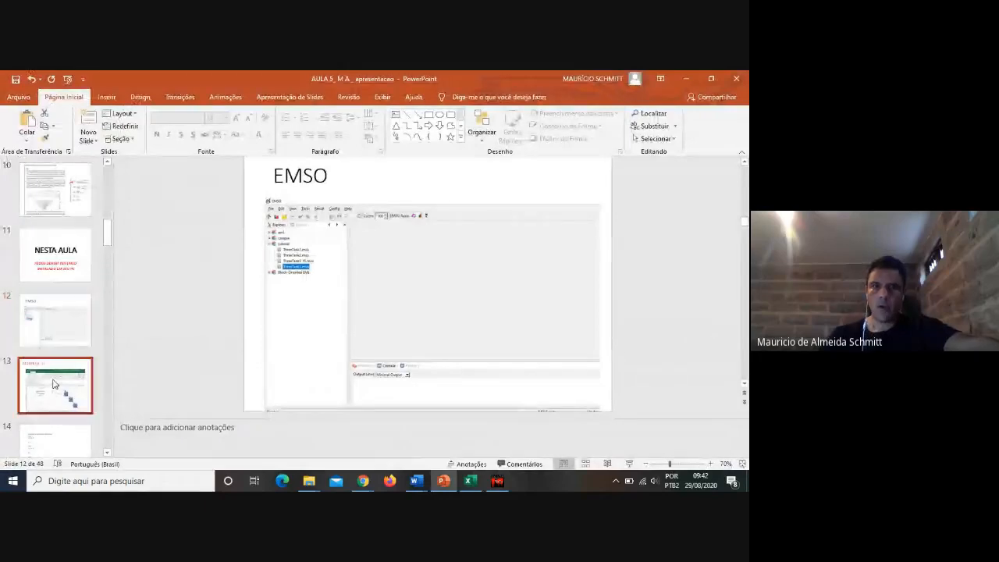
{"action": "left_click", "coordinate": [55, 382]}
{"action": "left_click", "coordinate": [67, 323]}
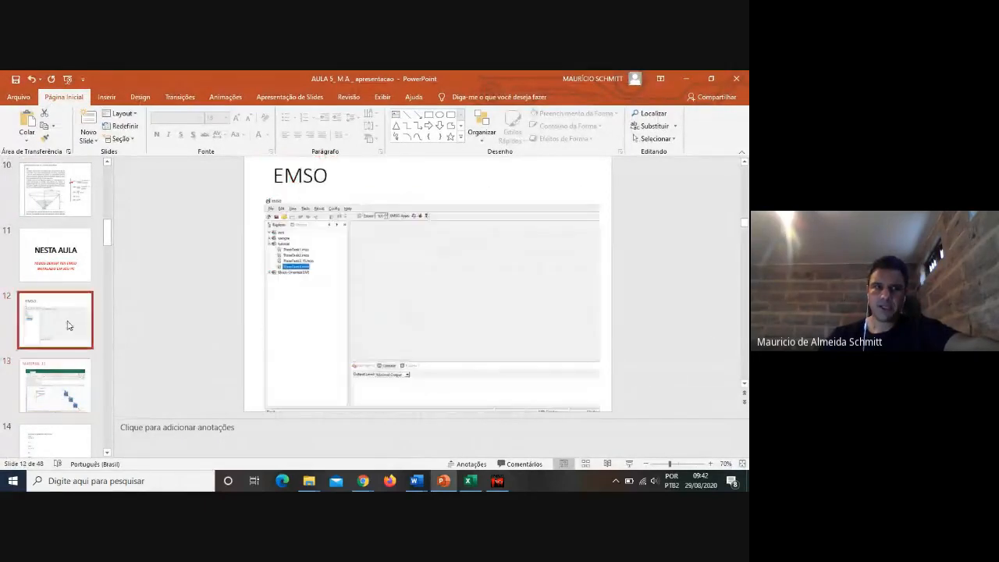
{"action": "left_click", "coordinate": [44, 392]}
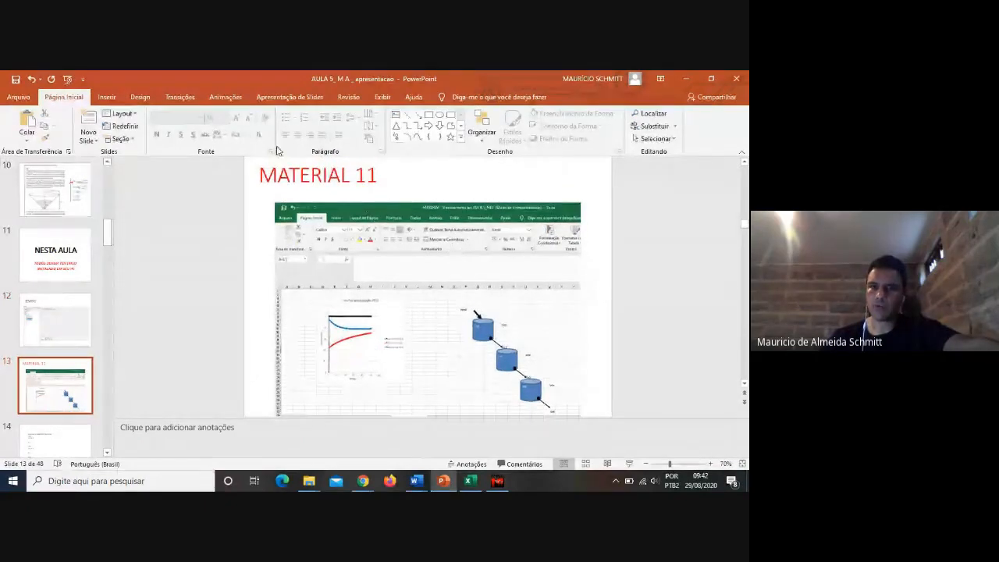
Step: Switch to the MATERIAL 11 escoamento tqs AULA 5_MA workbook in Excel and save it
{"action": "left_click", "coordinate": [471, 482]}
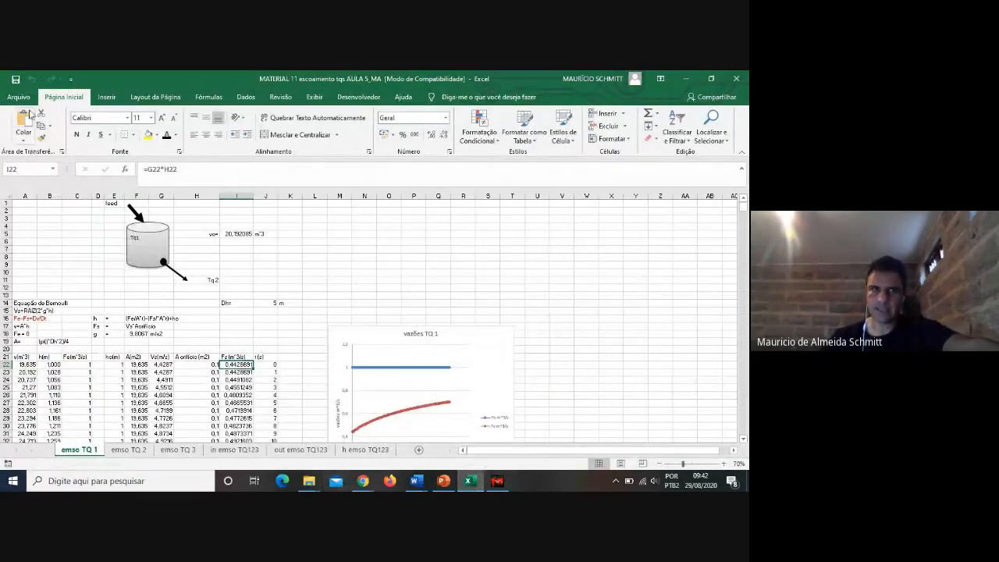
{"action": "left_click", "coordinate": [17, 79]}
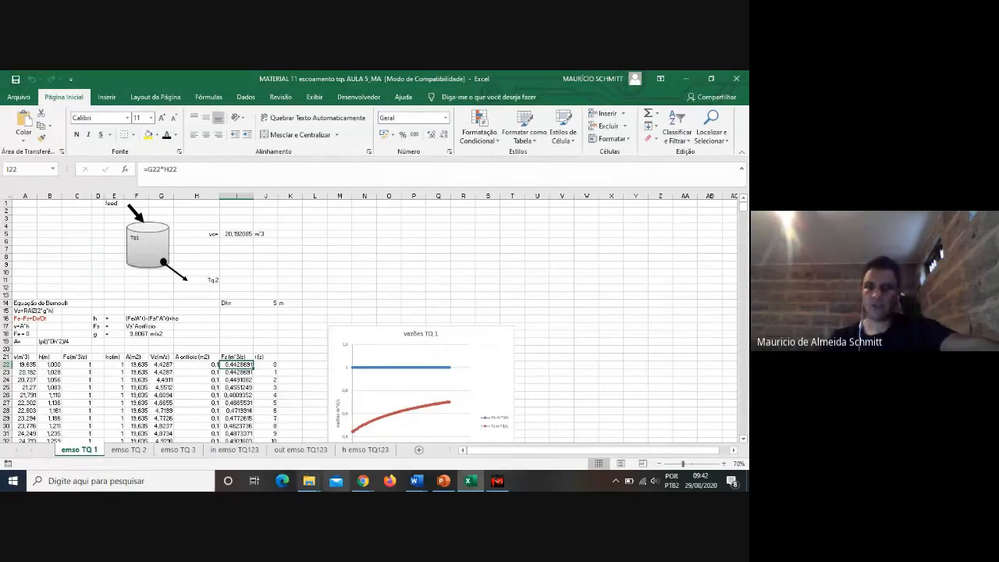
Step: Open the workbook MATERIAL 11 escoamento tqs AULA 5_MA simplif from the Material AULA 5 folder inside MOD AMB sab
{"action": "mouse_move", "coordinate": [309, 481]}
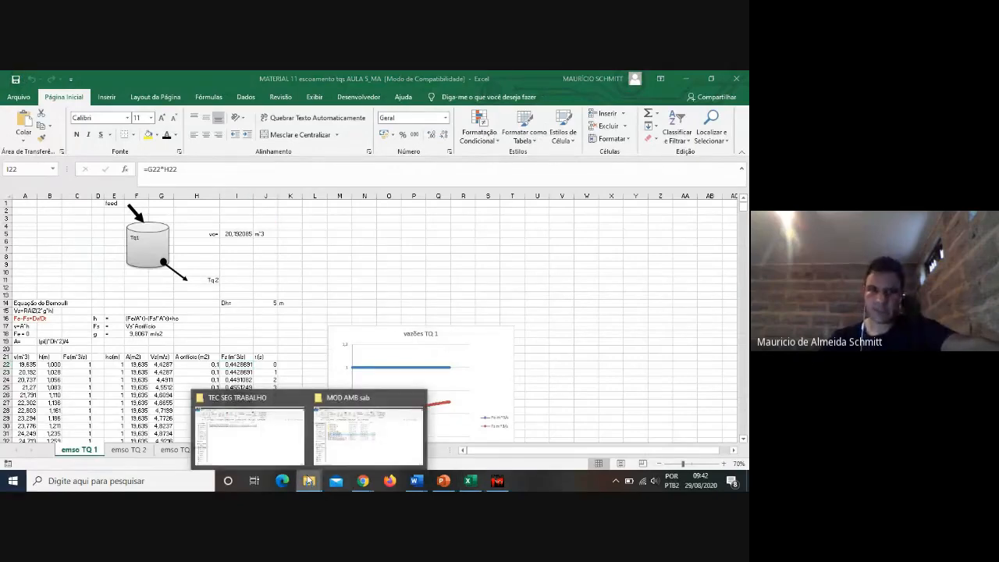
{"action": "left_click", "coordinate": [343, 457]}
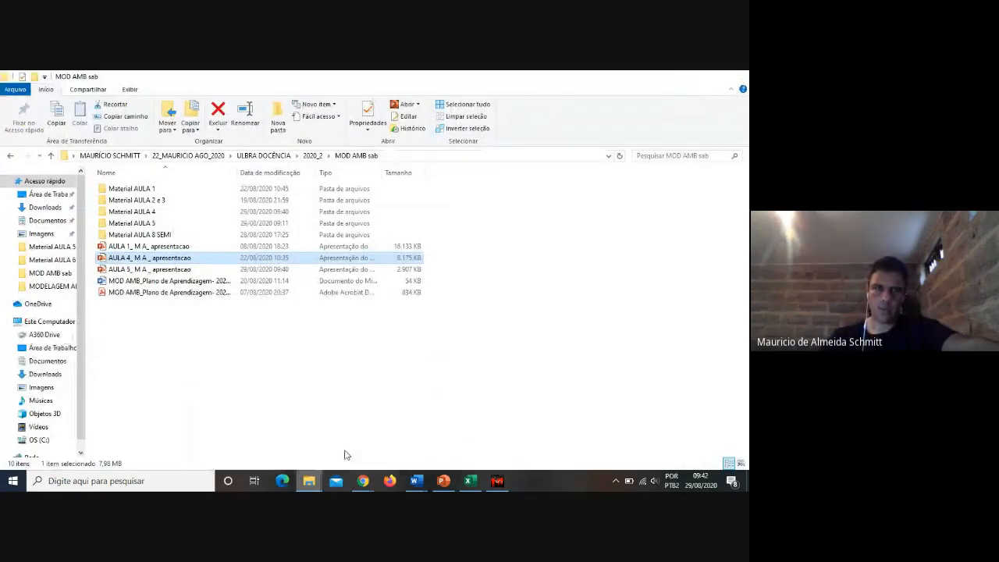
{"action": "double_click", "coordinate": [154, 226]}
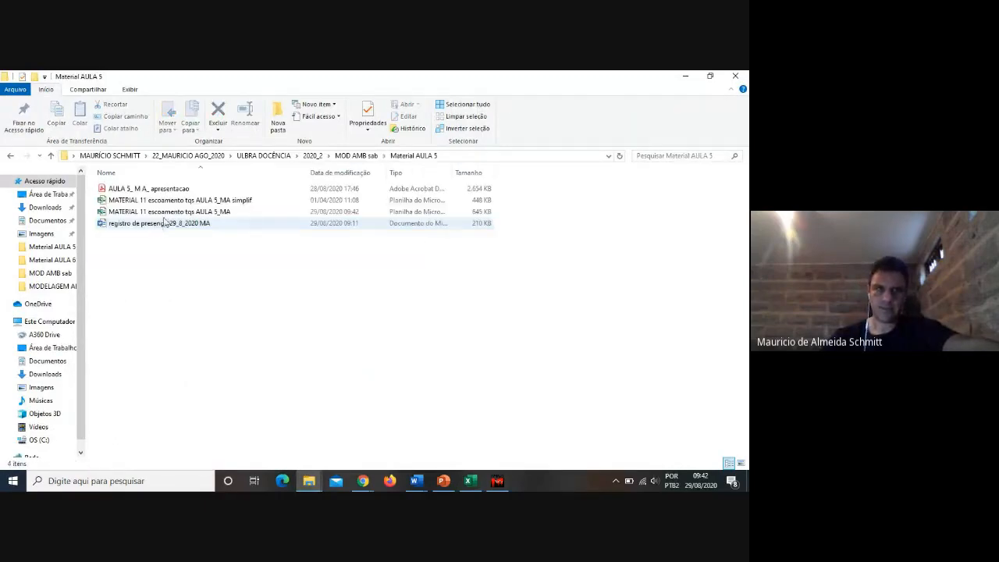
{"action": "left_click", "coordinate": [176, 201]}
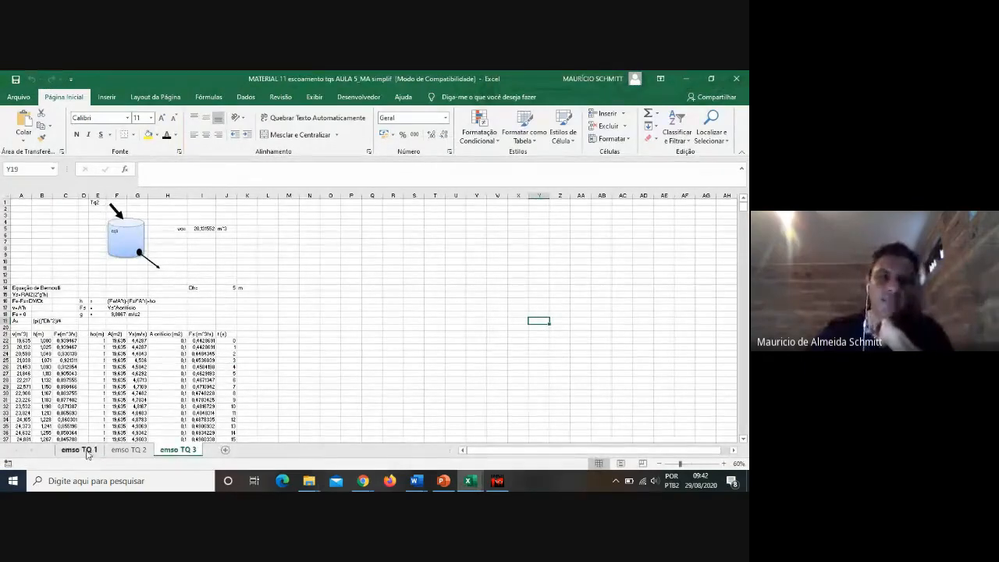
Step: Show the tank diagram and Bernoulli equations on the emso TQ 1 sheet at 100% zoom
{"action": "left_click", "coordinate": [82, 450]}
{"action": "scroll", "coordinate": [393, 390], "scroll_direction": "up", "scroll_amount": 10}
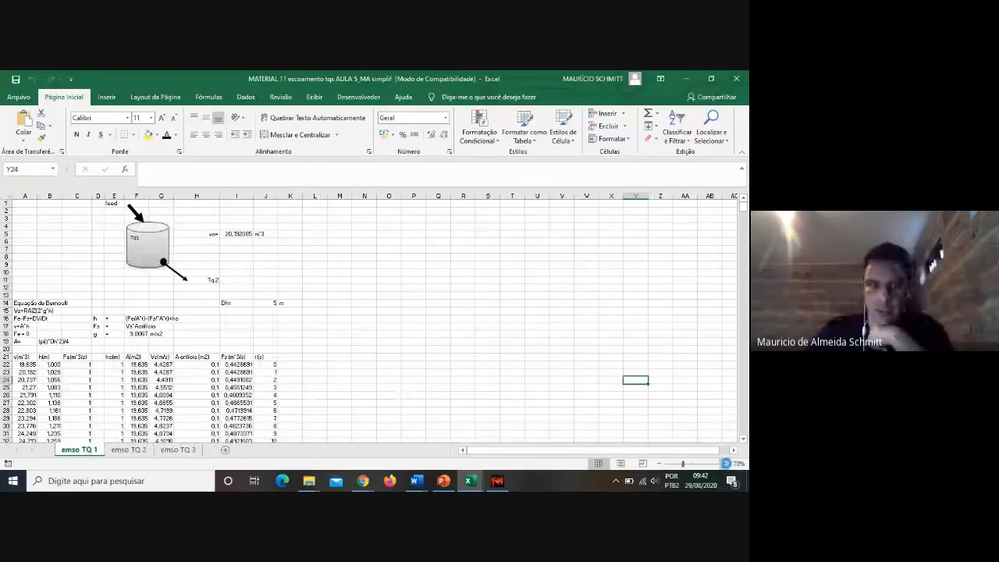
{"action": "left_click", "coordinate": [726, 463]}
{"action": "left_click", "coordinate": [726, 464]}
{"action": "left_click", "coordinate": [726, 464]}
{"action": "left_click", "coordinate": [727, 464]}
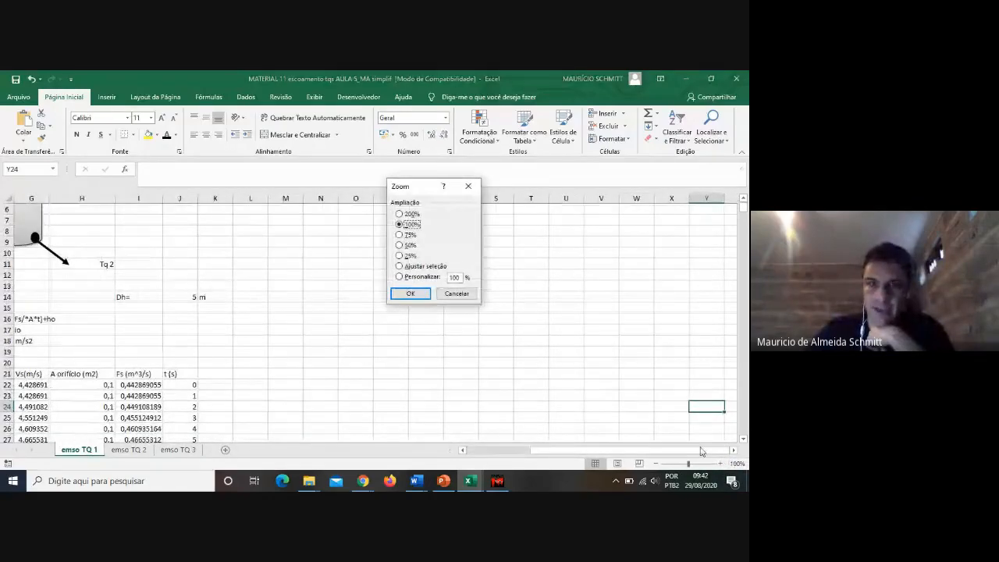
{"action": "left_click", "coordinate": [456, 293]}
{"action": "left_click_drag", "start_coordinate": [642, 452], "coordinate": [574, 452]}
{"action": "scroll", "coordinate": [635, 353], "scroll_direction": "up", "scroll_amount": 2}
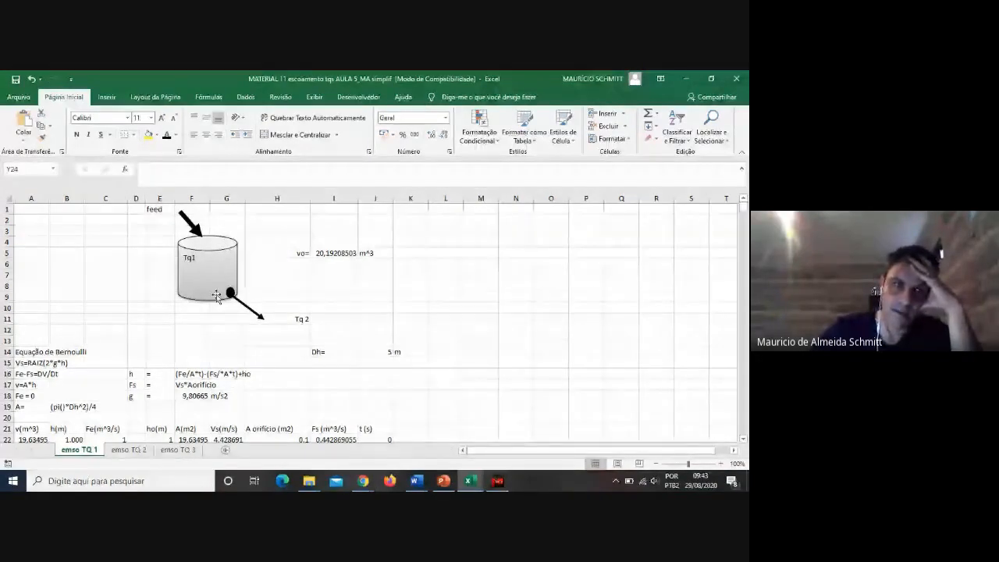
Step: Show the tank 2 diagram at the start of the emso TQ 2 sheet at 120% zoom
{"action": "left_click", "coordinate": [129, 450]}
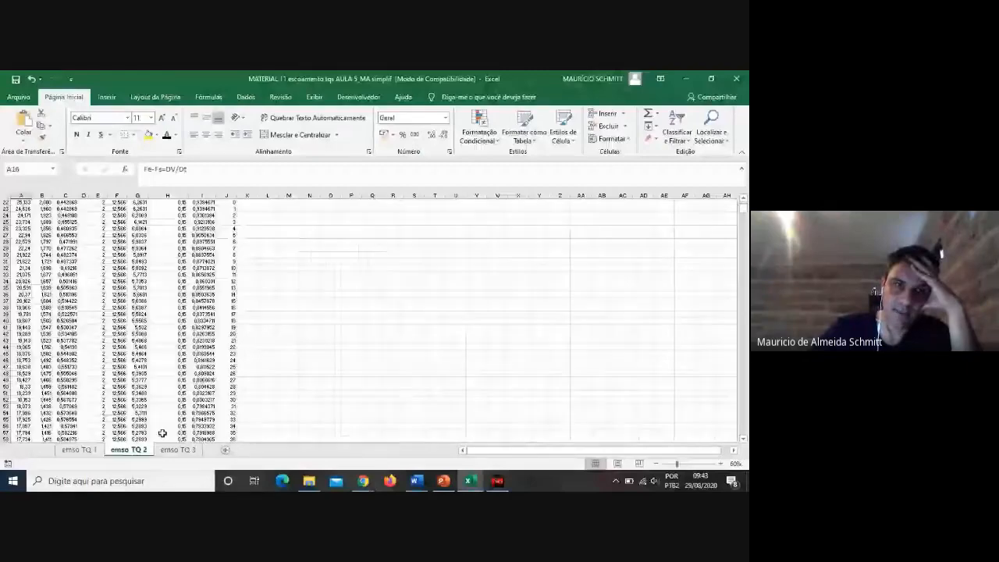
{"action": "left_click", "coordinate": [721, 464]}
{"action": "left_click", "coordinate": [721, 464]}
{"action": "left_click", "coordinate": [720, 464]}
{"action": "left_click", "coordinate": [721, 465]}
{"action": "left_click", "coordinate": [721, 464]}
{"action": "scroll", "coordinate": [629, 406], "scroll_direction": "up", "scroll_amount": 4}
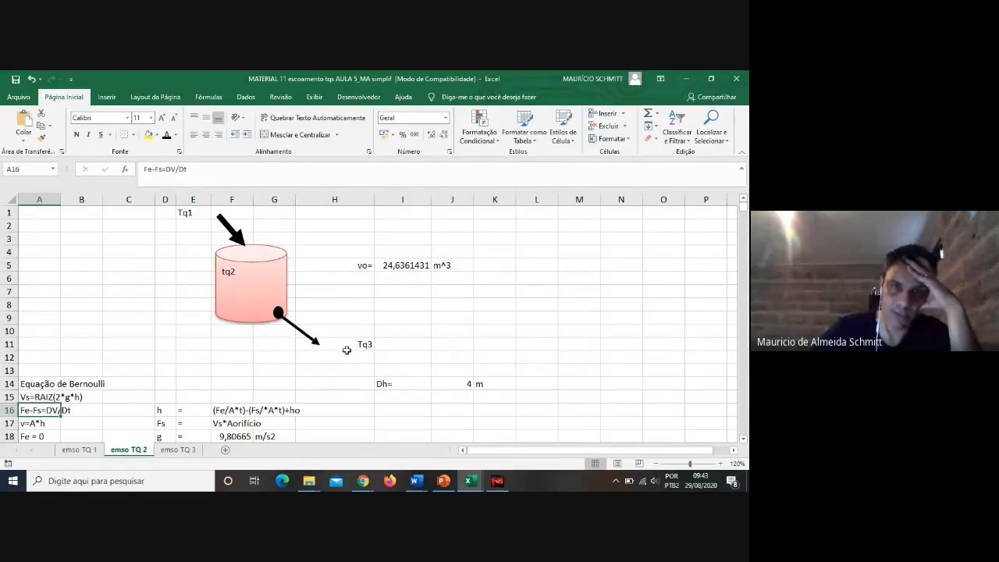
Step: Show the emso TQ 3 sheet at 110% zoom and examine its tank diagram, equations and first table rows
{"action": "left_click", "coordinate": [176, 453]}
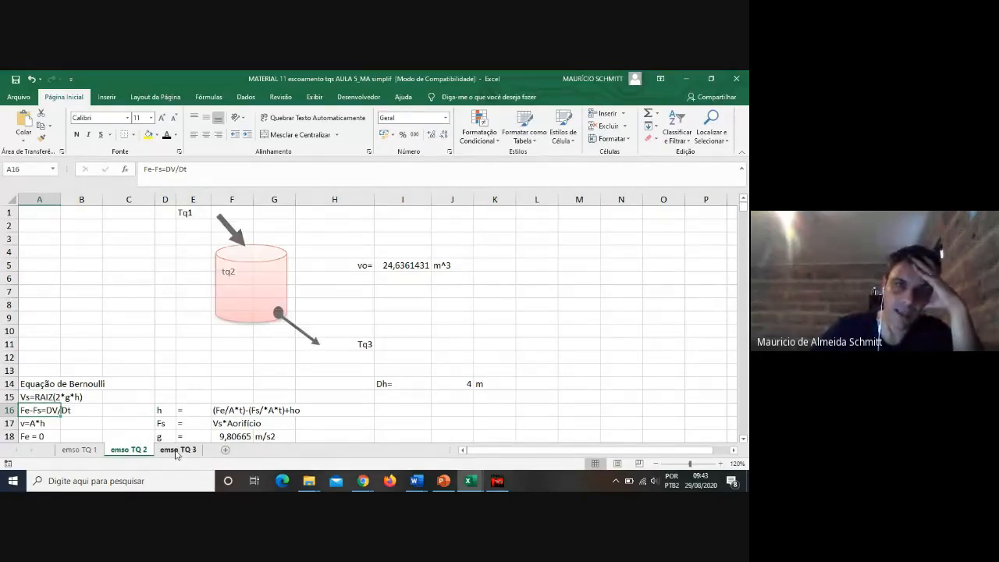
{"action": "left_click", "coordinate": [721, 465]}
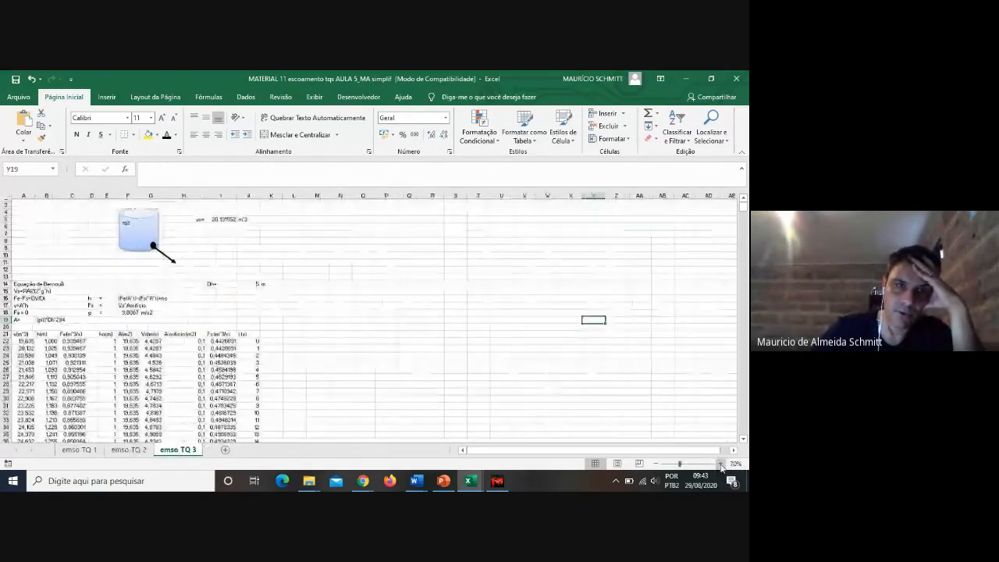
{"action": "left_click", "coordinate": [721, 466]}
{"action": "left_click", "coordinate": [721, 466]}
{"action": "left_click", "coordinate": [722, 466]}
{"action": "left_click", "coordinate": [722, 466]}
{"action": "scroll", "coordinate": [565, 435], "scroll_direction": "up", "scroll_amount": 3}
{"action": "left_click_drag", "start_coordinate": [582, 451], "coordinate": [469, 449]}
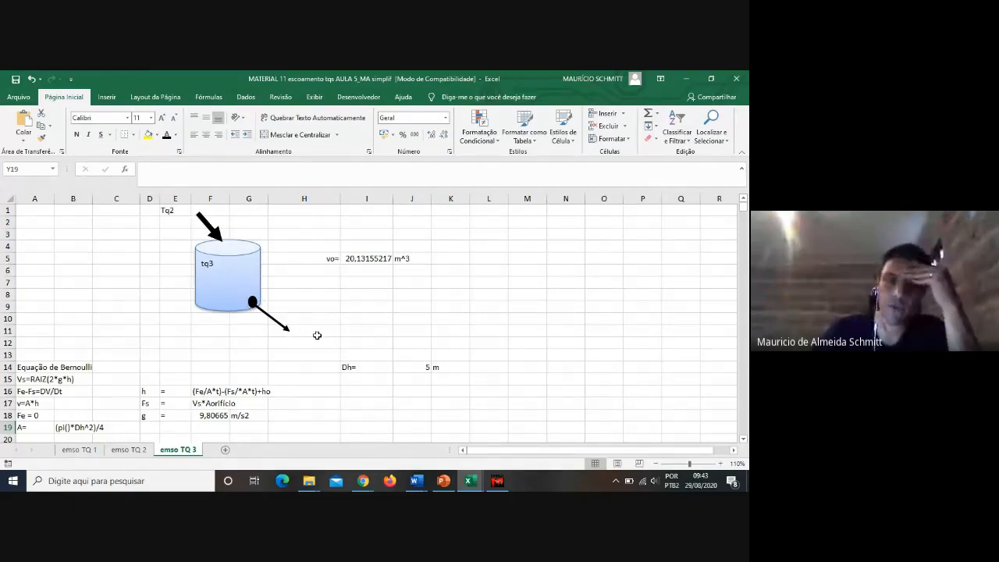
{"action": "scroll", "coordinate": [255, 318], "scroll_direction": "down", "scroll_amount": 2}
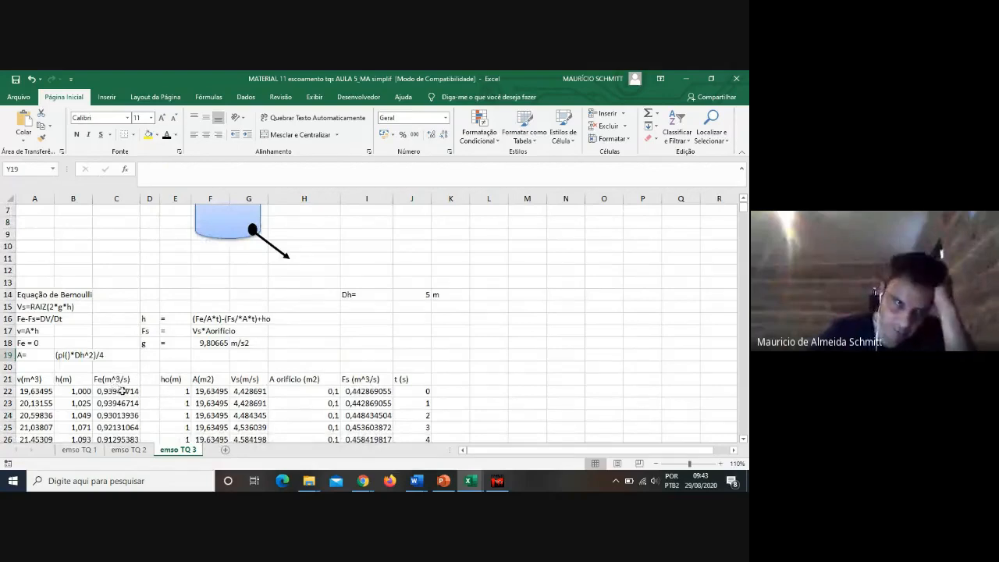
{"action": "scroll", "coordinate": [123, 392], "scroll_direction": "up", "scroll_amount": 1}
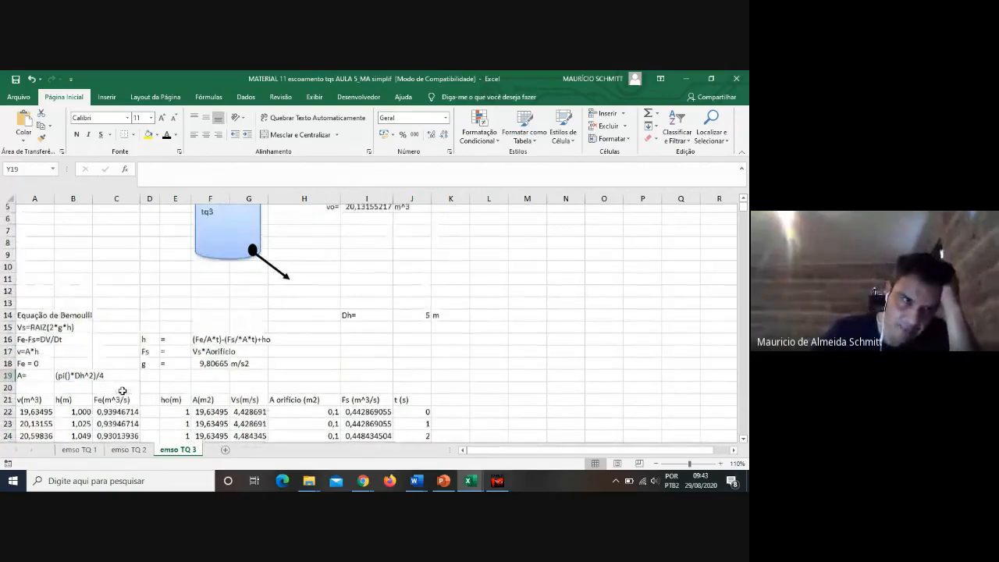
{"action": "scroll", "coordinate": [123, 391], "scroll_direction": "down", "scroll_amount": 1}
{"action": "scroll", "coordinate": [122, 400], "scroll_direction": "up", "scroll_amount": 3}
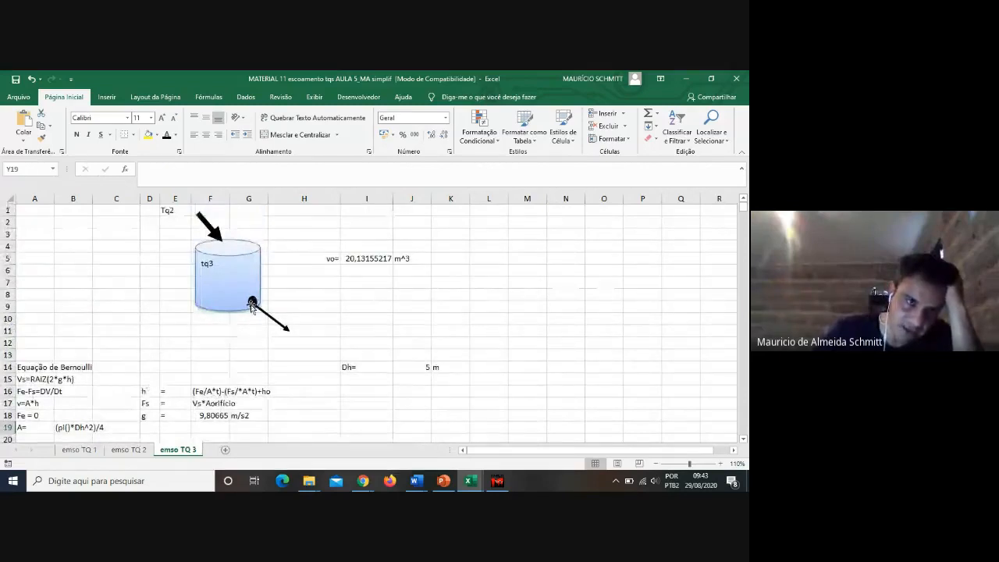
Step: Compare the tank data on the emso TQ 1 and emso TQ 2 sheets, ending on emso TQ 1 with cell O18 selected
{"action": "left_click", "coordinate": [71, 452]}
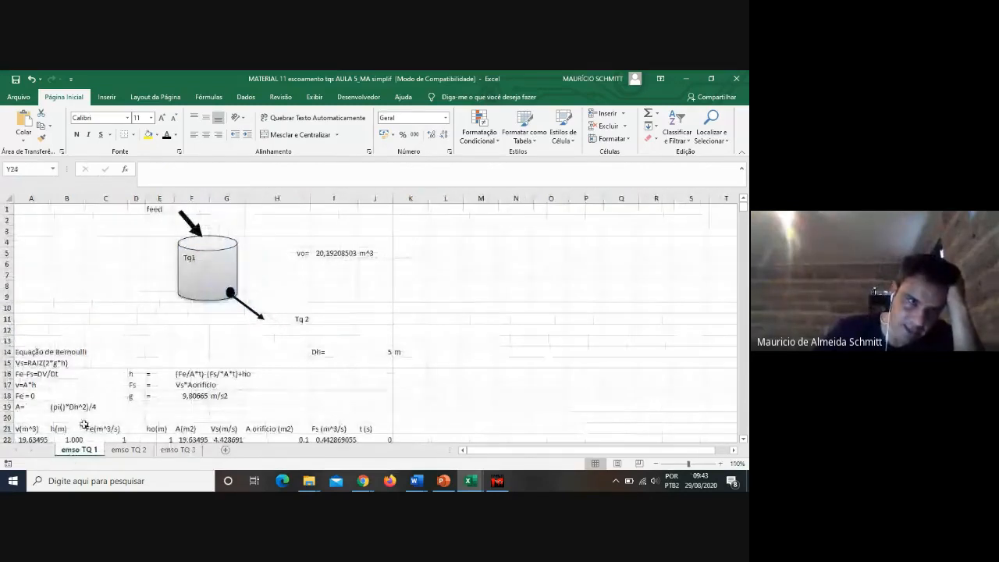
{"action": "scroll", "coordinate": [84, 424], "scroll_direction": "down", "scroll_amount": 2}
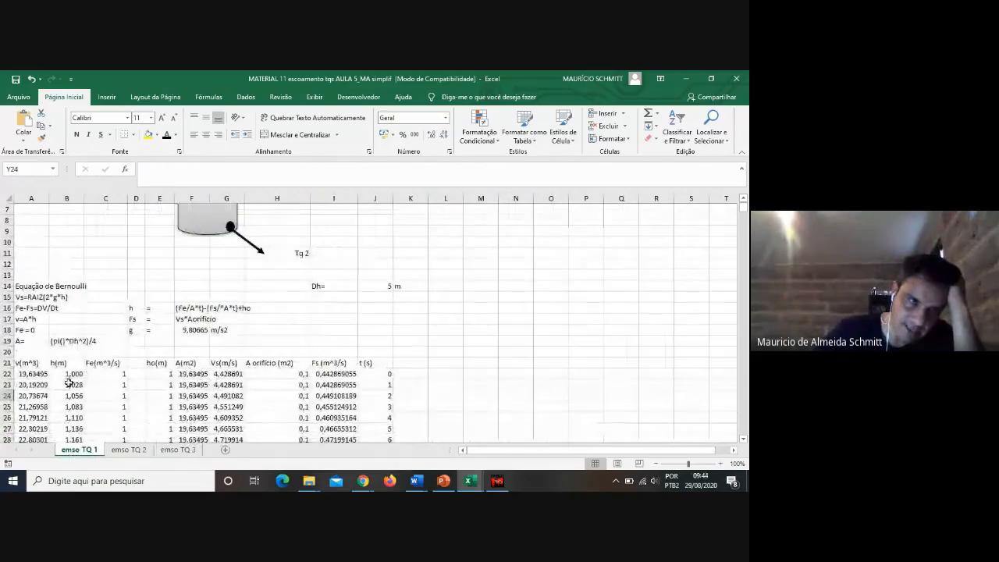
{"action": "left_click", "coordinate": [194, 452]}
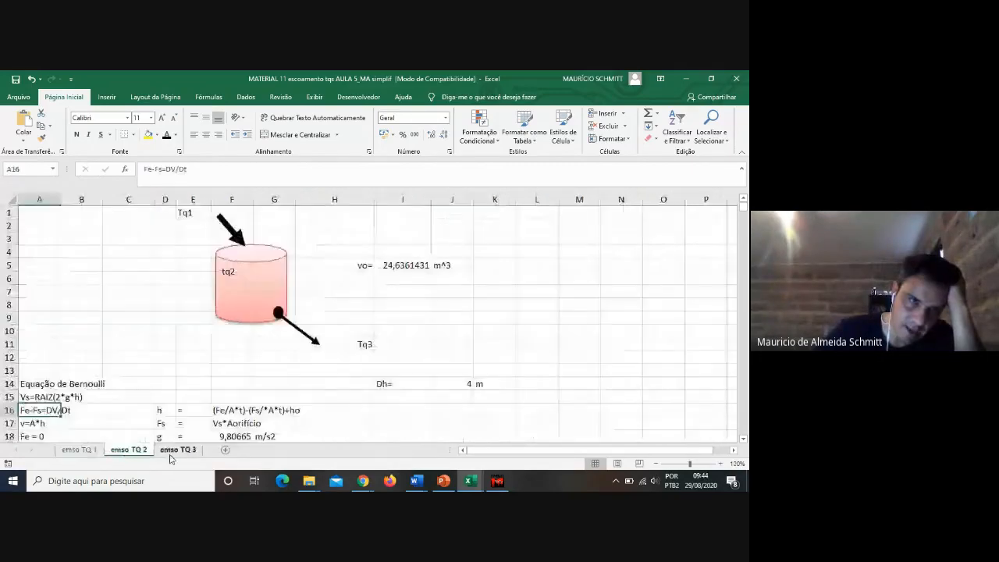
{"action": "left_click", "coordinate": [78, 450]}
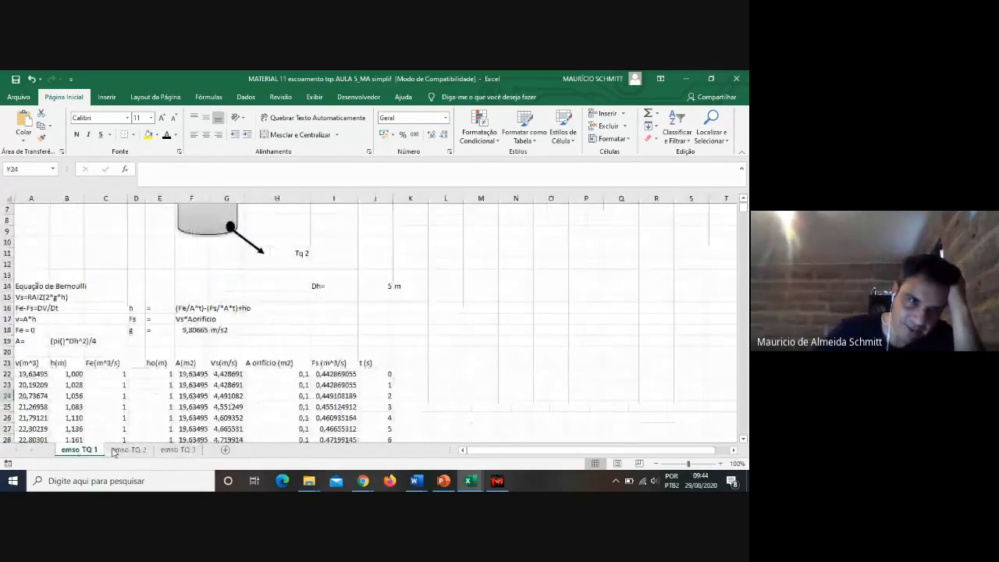
{"action": "left_click", "coordinate": [113, 452]}
{"action": "left_click", "coordinate": [78, 451]}
{"action": "left_click", "coordinate": [550, 329]}
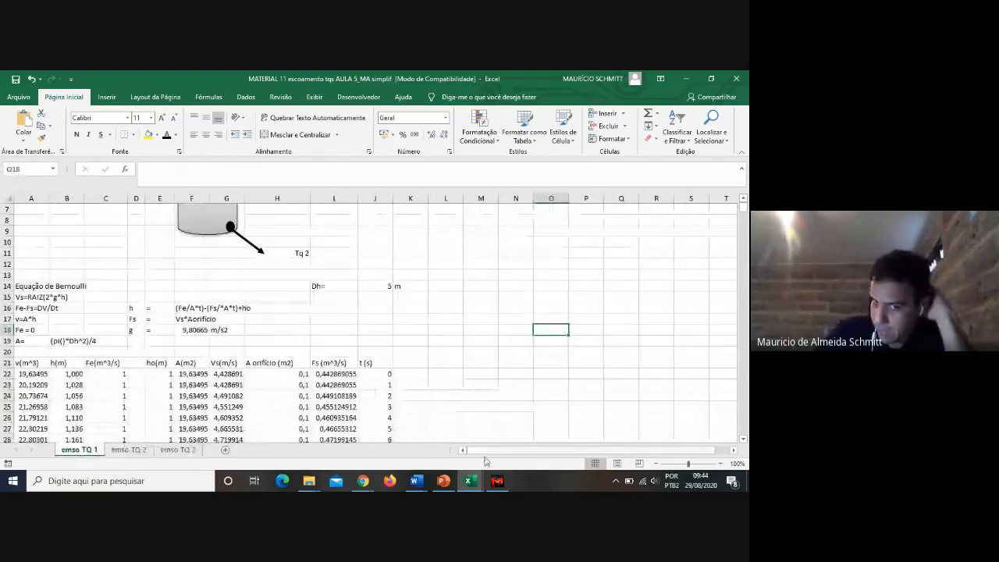
Step: Switch to the full MATERIAL 11 workbook and examine the vazões TQ 1 chart on the emso TQ 1 sheet
{"action": "mouse_move", "coordinate": [472, 479]}
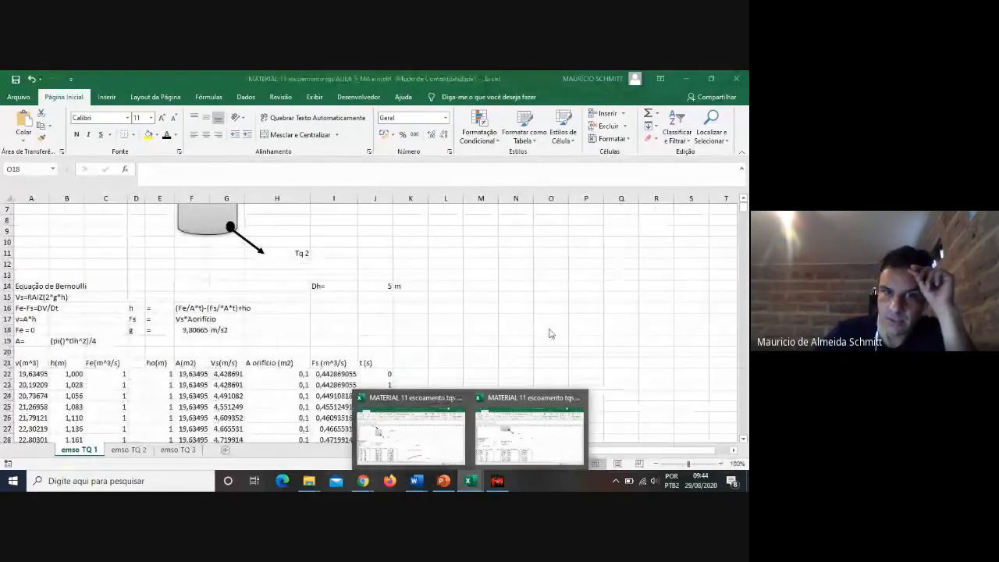
{"action": "left_click", "coordinate": [442, 433]}
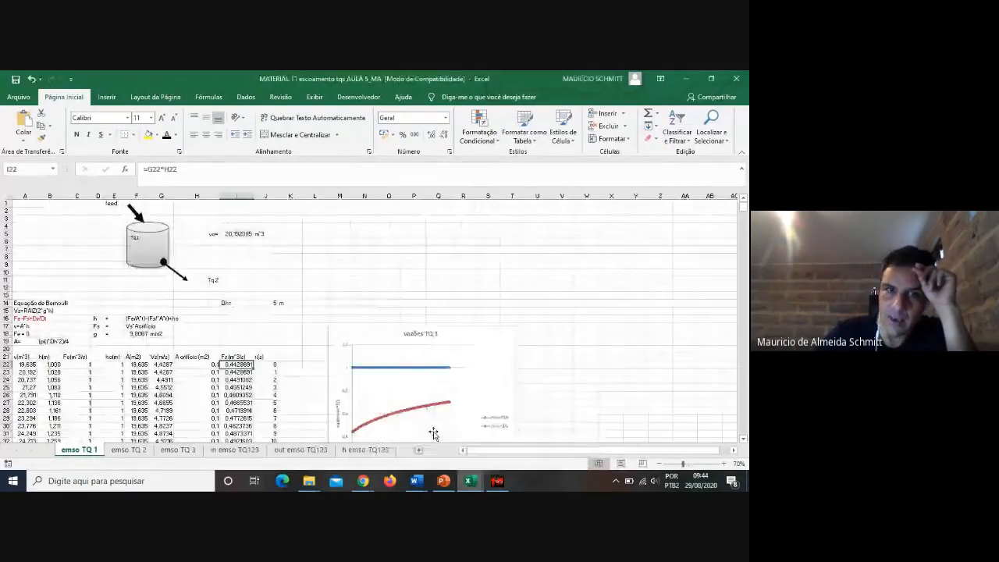
{"action": "scroll", "coordinate": [640, 312], "scroll_direction": "down", "scroll_amount": 3}
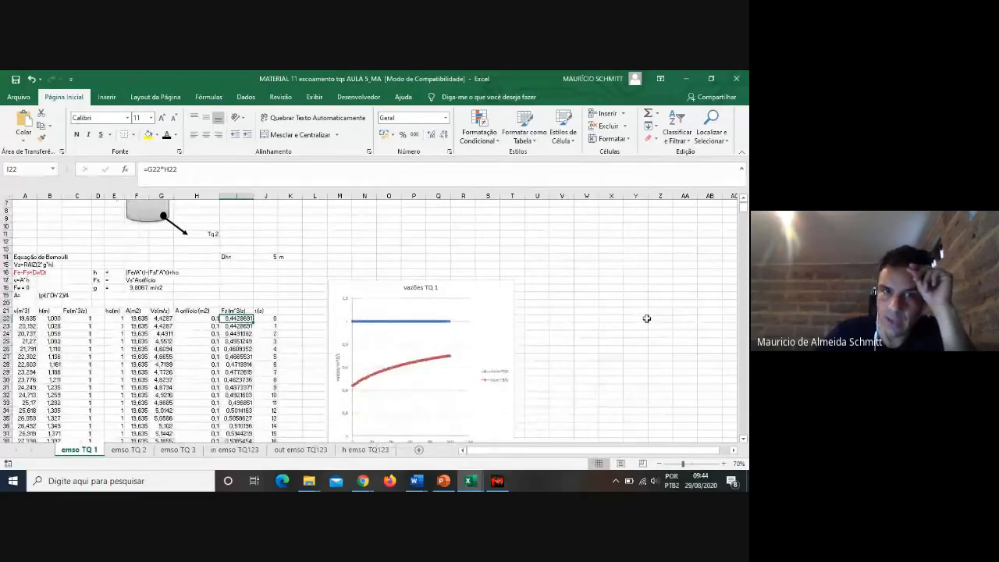
{"action": "scroll", "coordinate": [647, 319], "scroll_direction": "down", "scroll_amount": 1}
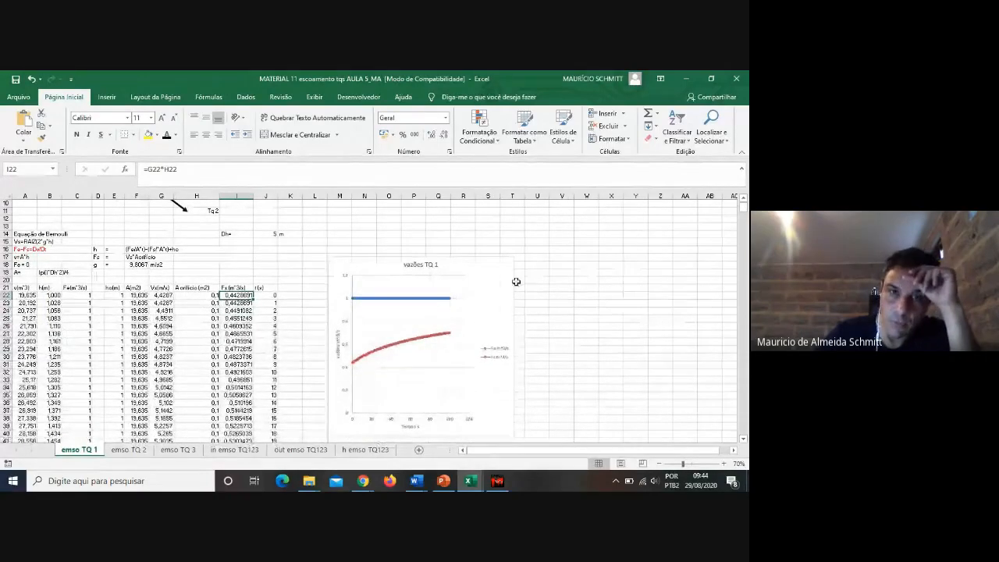
{"action": "left_click", "coordinate": [482, 280]}
{"action": "scroll", "coordinate": [616, 324], "scroll_direction": "down", "scroll_amount": 1}
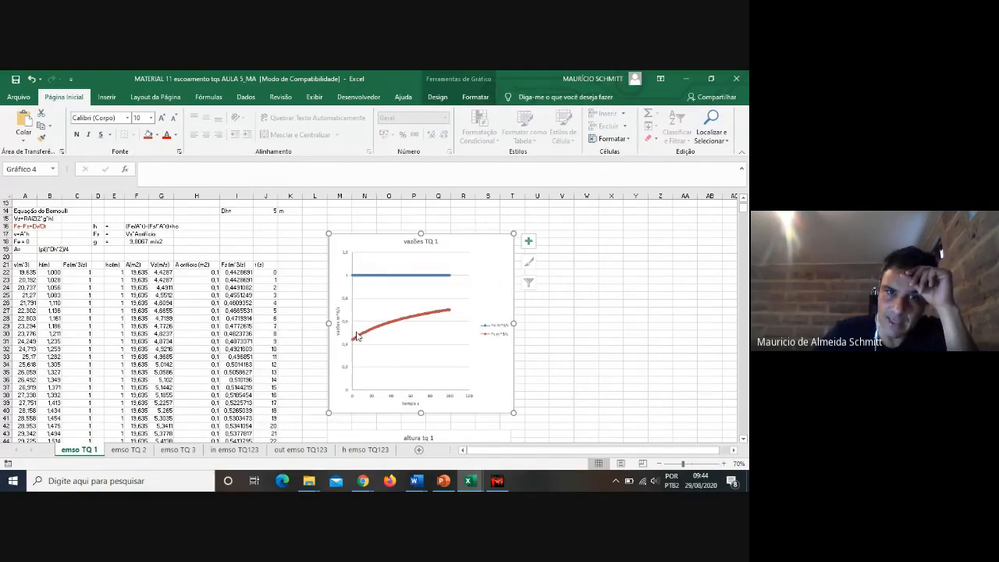
Step: Examine the vazões TQ 2 and vazões TQ 3 charts on the emso TQ 2 and emso TQ 3 sheets
{"action": "left_click", "coordinate": [139, 450]}
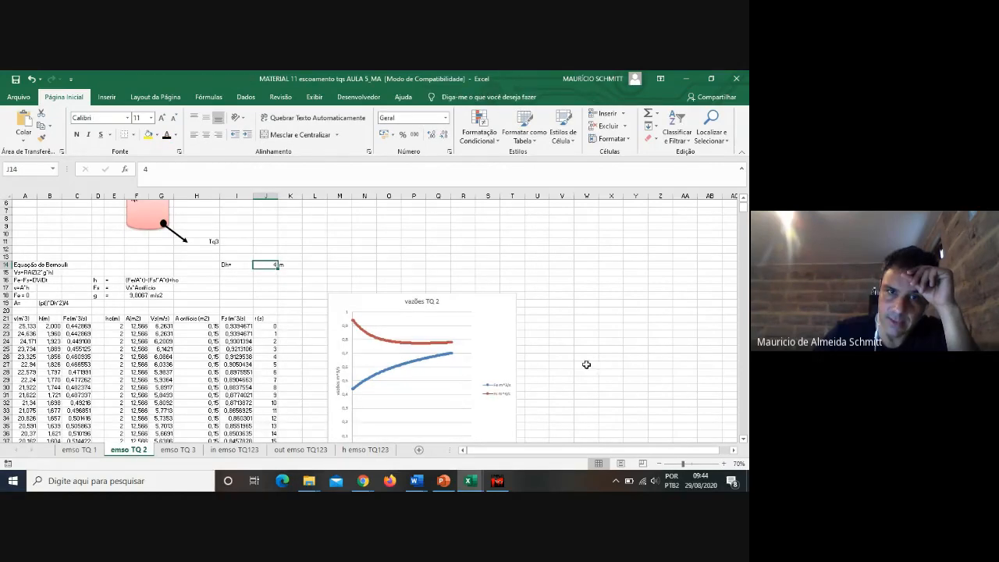
{"action": "scroll", "coordinate": [587, 363], "scroll_direction": "down", "scroll_amount": 2}
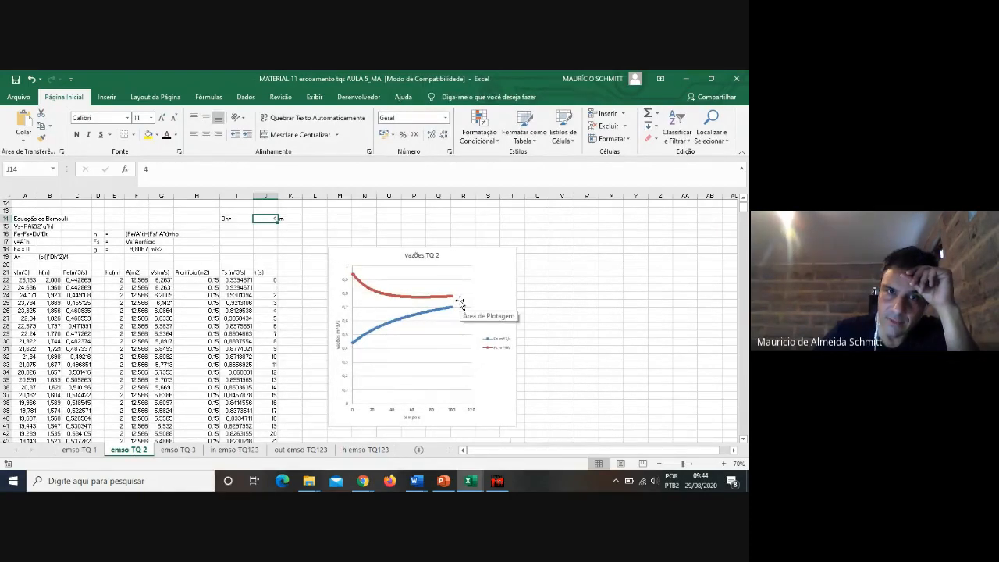
{"action": "left_click", "coordinate": [176, 450]}
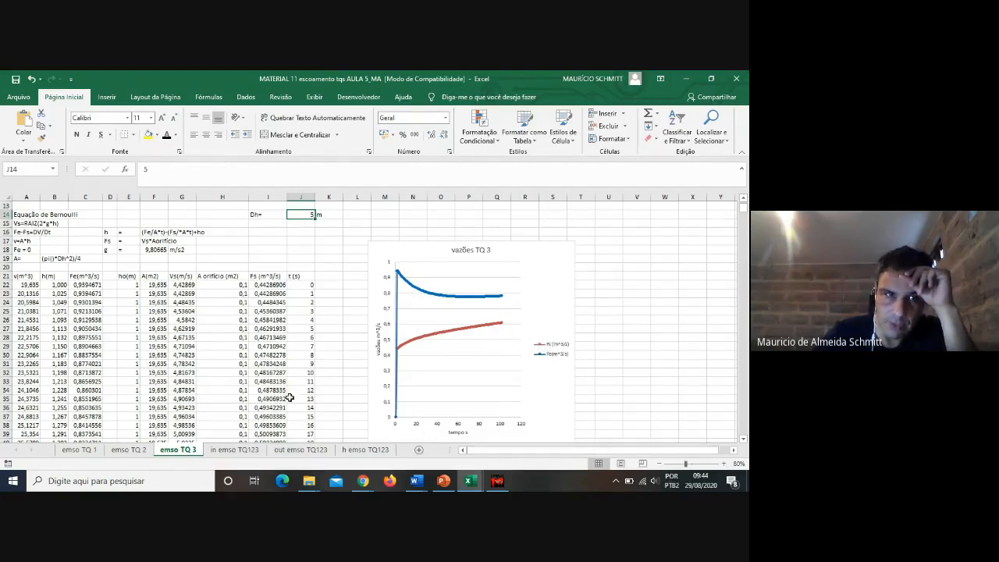
{"action": "scroll", "coordinate": [21, 351], "scroll_direction": "down", "scroll_amount": 1}
{"action": "scroll", "coordinate": [414, 357], "scroll_direction": "up", "scroll_amount": 2}
{"action": "scroll", "coordinate": [153, 358], "scroll_direction": "down", "scroll_amount": 2}
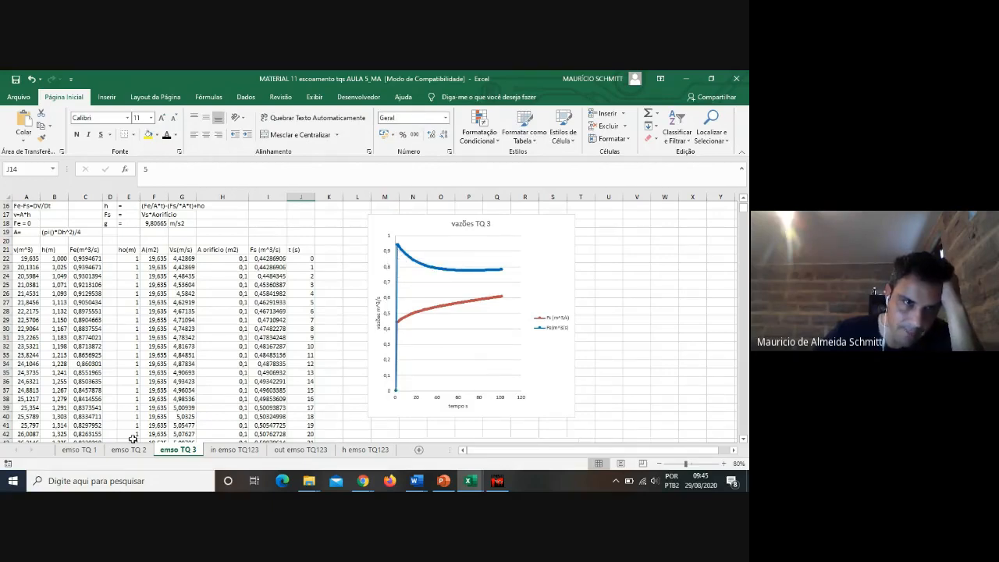
Step: Return to the simplif workbook and show the tank diagram at the start of the emso TQ 1 sheet
{"action": "mouse_move", "coordinate": [469, 481]}
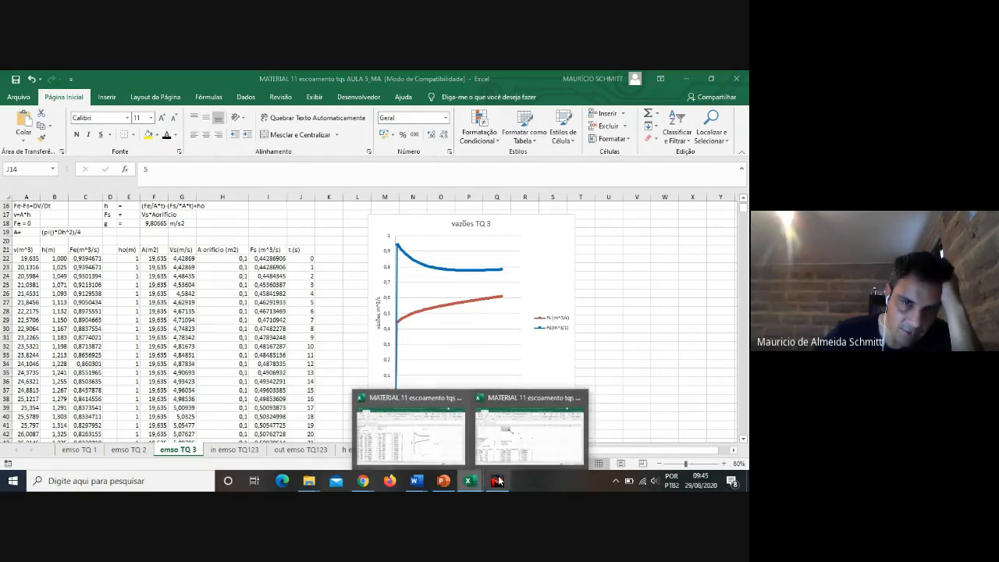
{"action": "mouse_move", "coordinate": [528, 461]}
{"action": "left_click", "coordinate": [528, 437]}
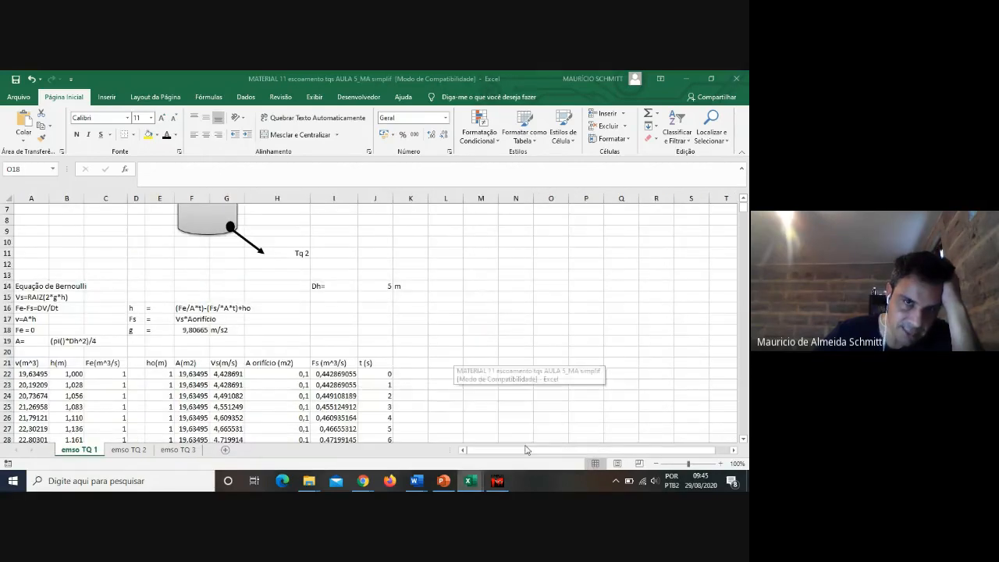
{"action": "scroll", "coordinate": [445, 370], "scroll_direction": "down", "scroll_amount": 1}
{"action": "scroll", "coordinate": [446, 370], "scroll_direction": "up", "scroll_amount": 3}
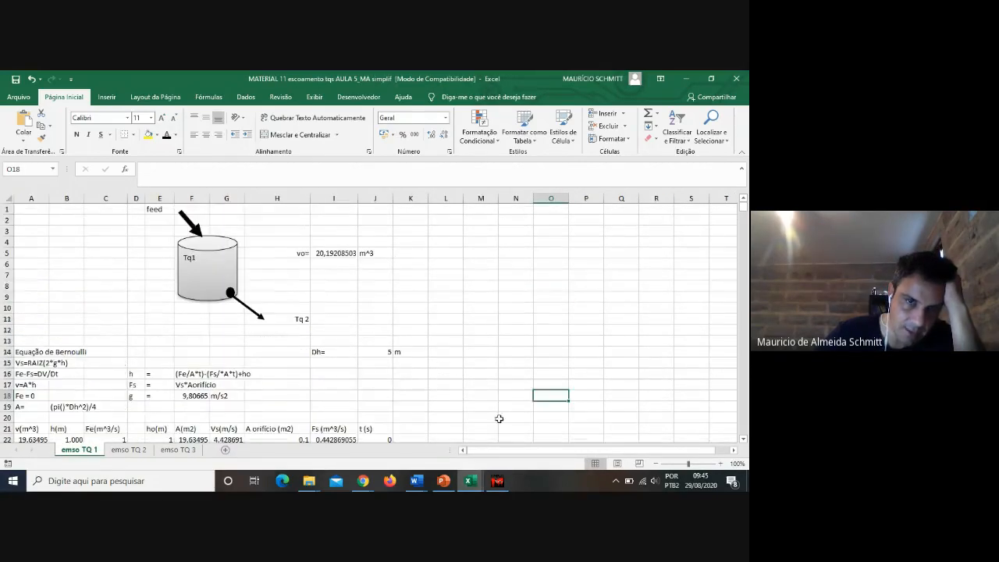
{"action": "scroll", "coordinate": [411, 355], "scroll_direction": "down", "scroll_amount": 3}
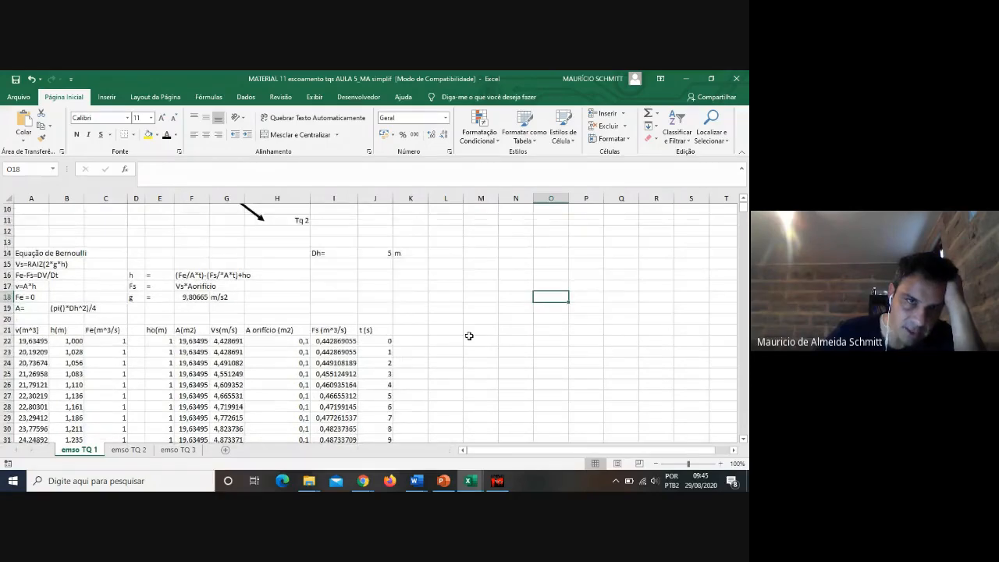
{"action": "scroll", "coordinate": [468, 341], "scroll_direction": "up", "scroll_amount": 2}
{"action": "scroll", "coordinate": [469, 343], "scroll_direction": "down", "scroll_amount": 2}
{"action": "scroll", "coordinate": [473, 349], "scroll_direction": "up", "scroll_amount": 3}
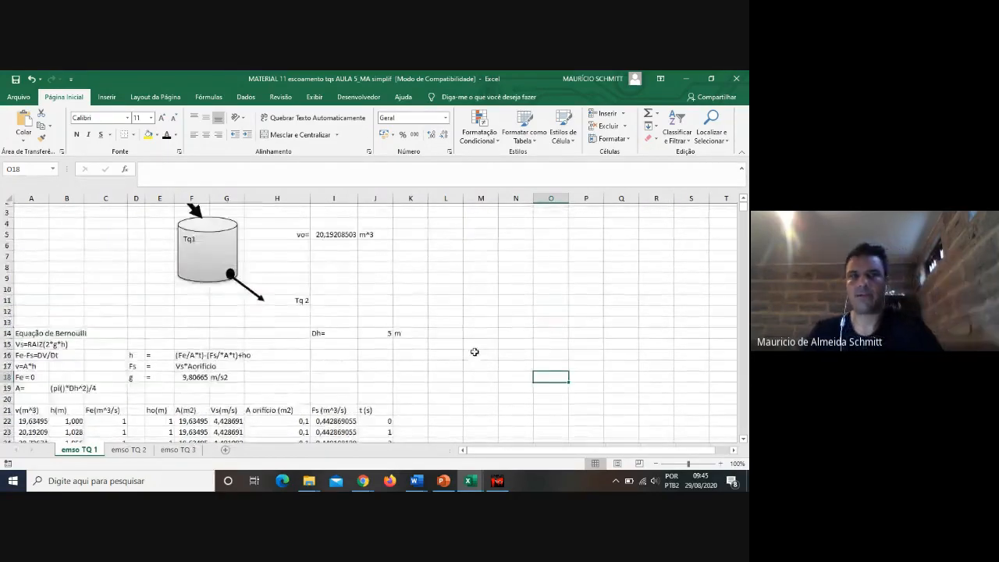
{"action": "scroll", "coordinate": [47, 387], "scroll_direction": "down", "scroll_amount": 3}
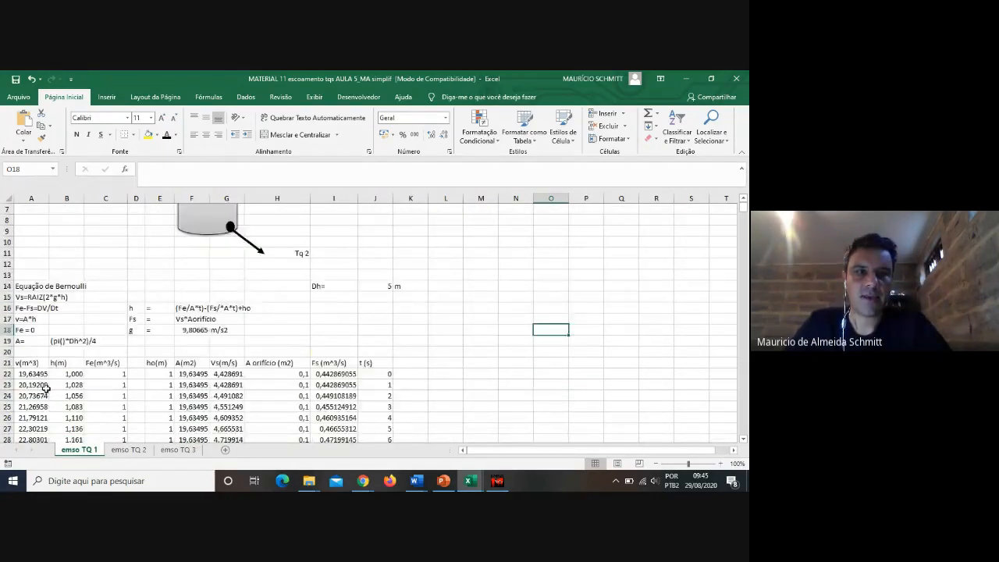
Step: Try to plot the Fe and Fs columns together as a scatter chart with smooth lines and markers, placed beside the data
{"action": "left_click", "coordinate": [110, 329]}
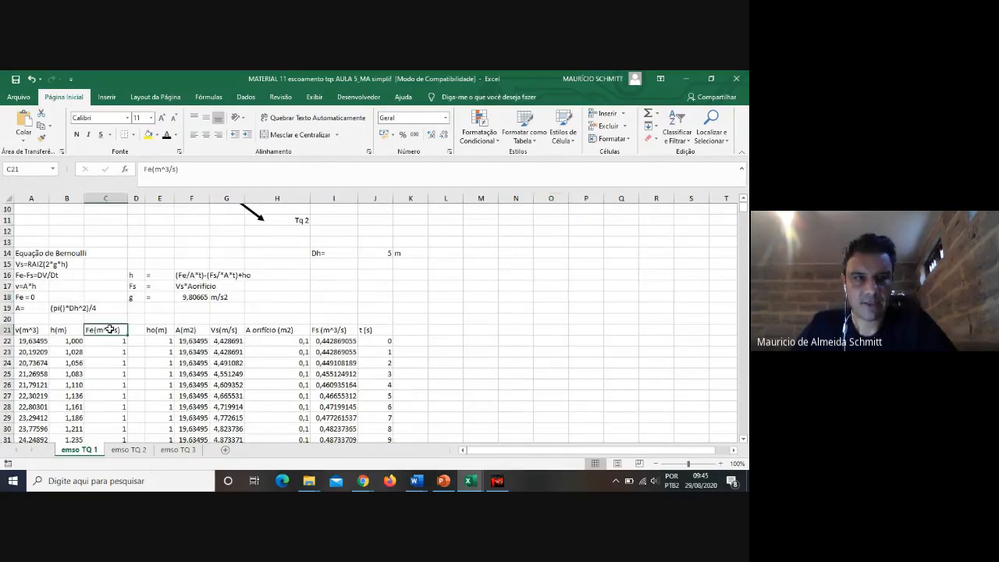
{"action": "left_click_drag", "start_coordinate": [110, 330], "coordinate": [111, 364]}
{"action": "scroll", "coordinate": [547, 336], "scroll_direction": "up", "scroll_amount": 20}
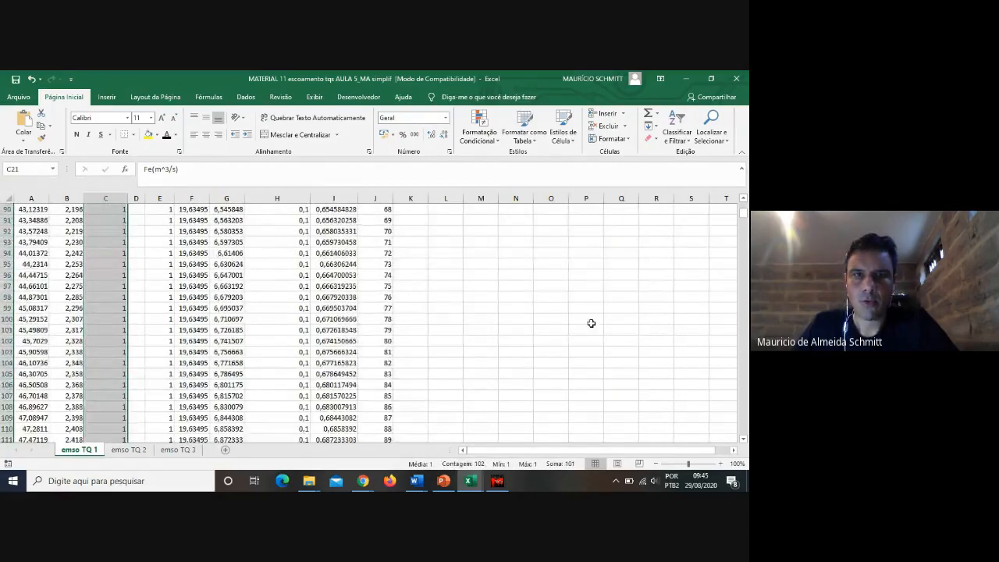
{"action": "scroll", "coordinate": [534, 336], "scroll_direction": "up", "scroll_amount": 13}
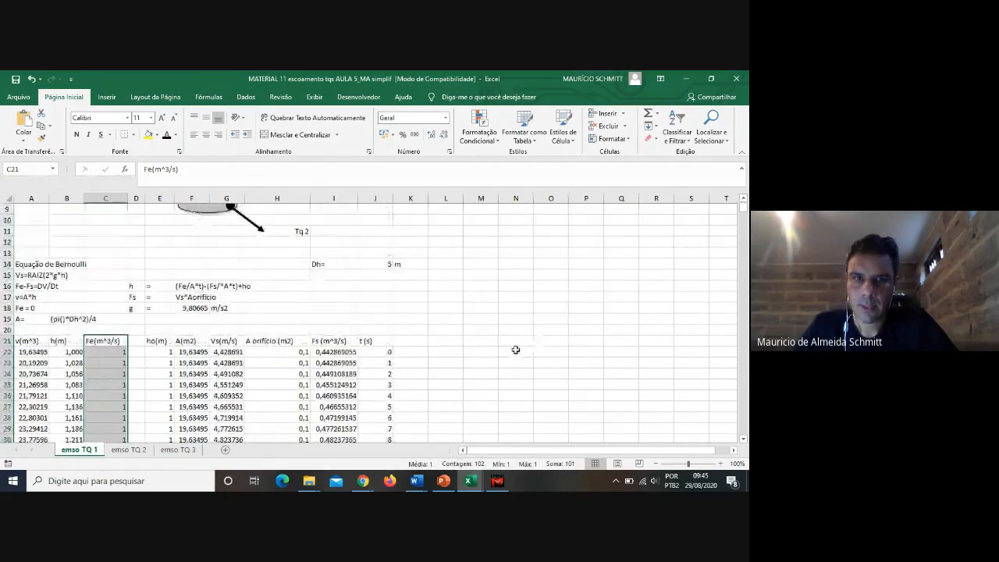
{"action": "left_click_drag", "start_coordinate": [325, 336], "coordinate": [335, 407]}
{"action": "scroll", "coordinate": [578, 338], "scroll_direction": "up", "scroll_amount": 20}
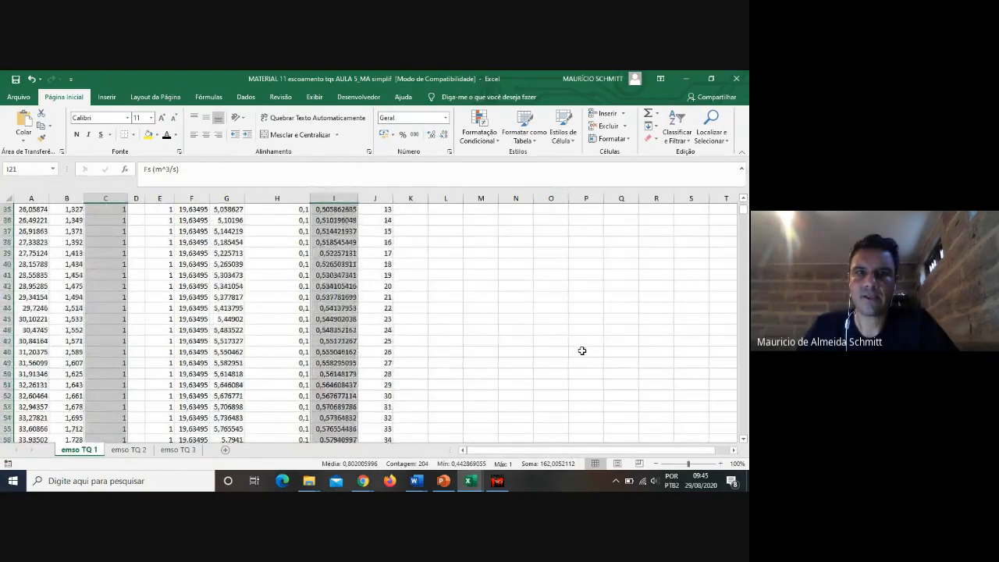
{"action": "left_click", "coordinate": [108, 95]}
{"action": "left_click", "coordinate": [375, 114]}
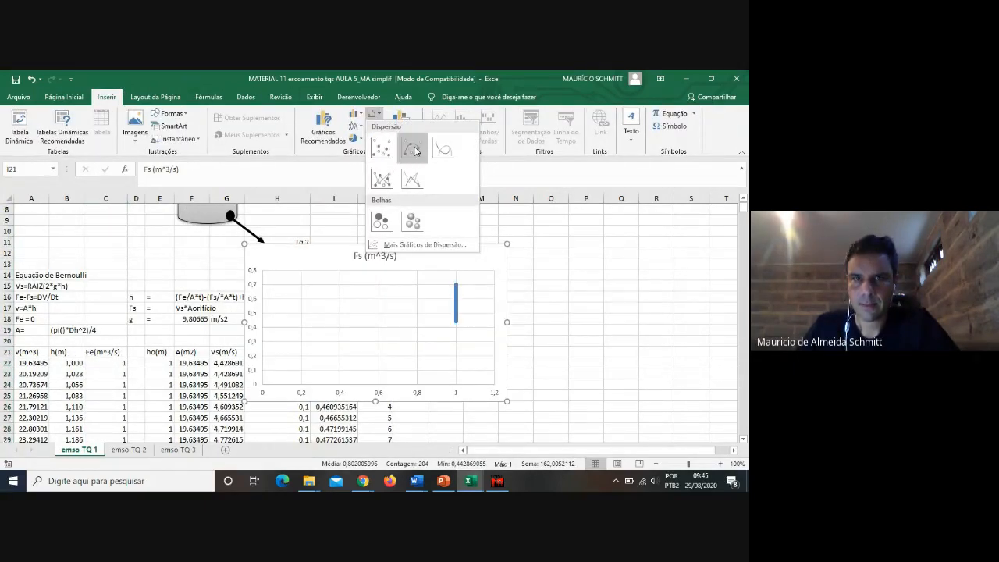
{"action": "left_click", "coordinate": [414, 149]}
{"action": "left_click_drag", "start_coordinate": [478, 282], "coordinate": [689, 271]}
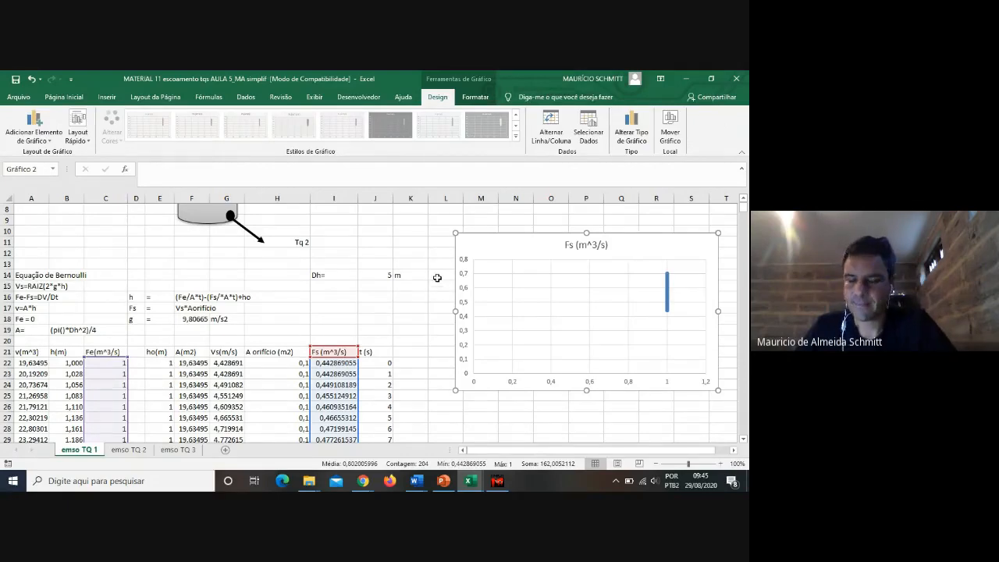
Step: Undo the chart's move and delete the Fs (m^3/s) scatter chart
{"action": "key", "text": "ctrl+z"}
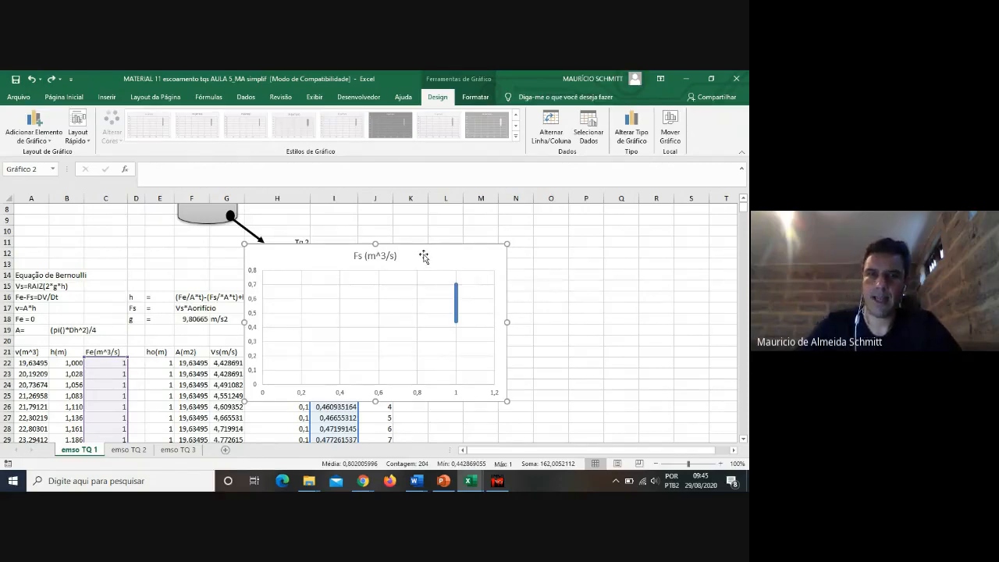
{"action": "key", "text": "Delete"}
{"action": "left_click", "coordinate": [479, 352]}
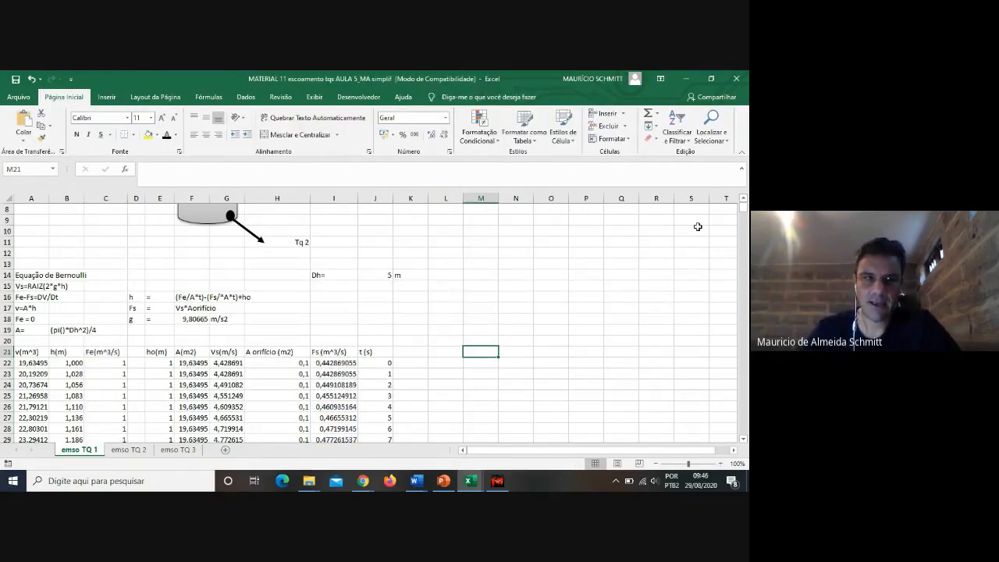
Step: Insert an empty scatter chart with smooth lines and markers and place it in the blank area beside the tank calculations
{"action": "scroll", "coordinate": [151, 358], "scroll_direction": "down", "scroll_amount": 2}
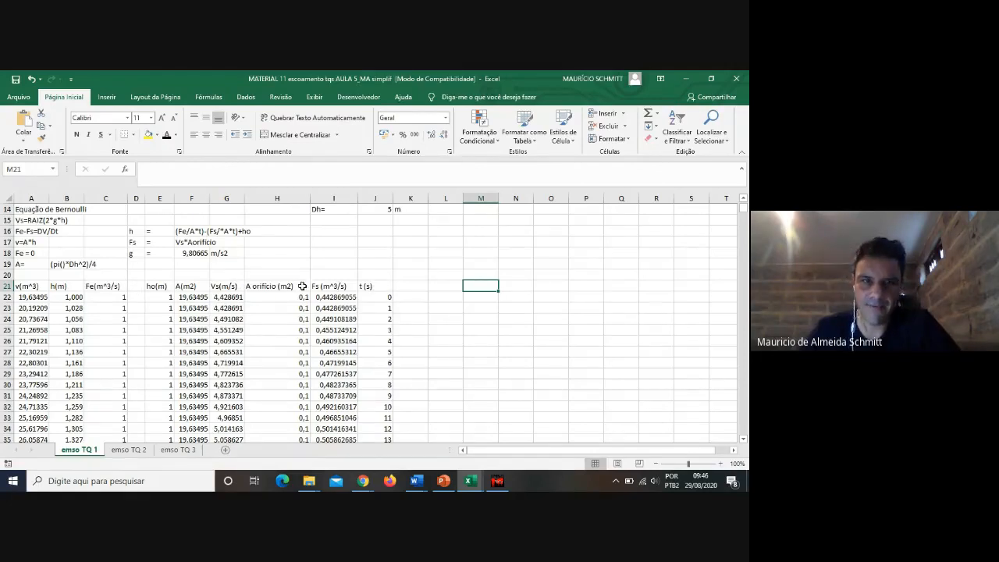
{"action": "scroll", "coordinate": [624, 360], "scroll_direction": "up", "scroll_amount": 3}
{"action": "right_click", "coordinate": [508, 286]}
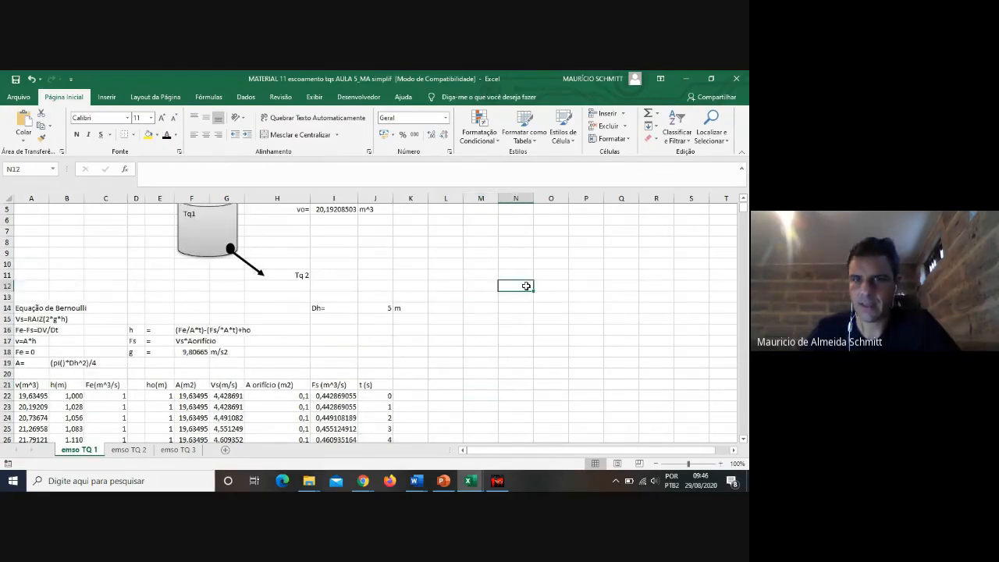
{"action": "key", "text": "Escape"}
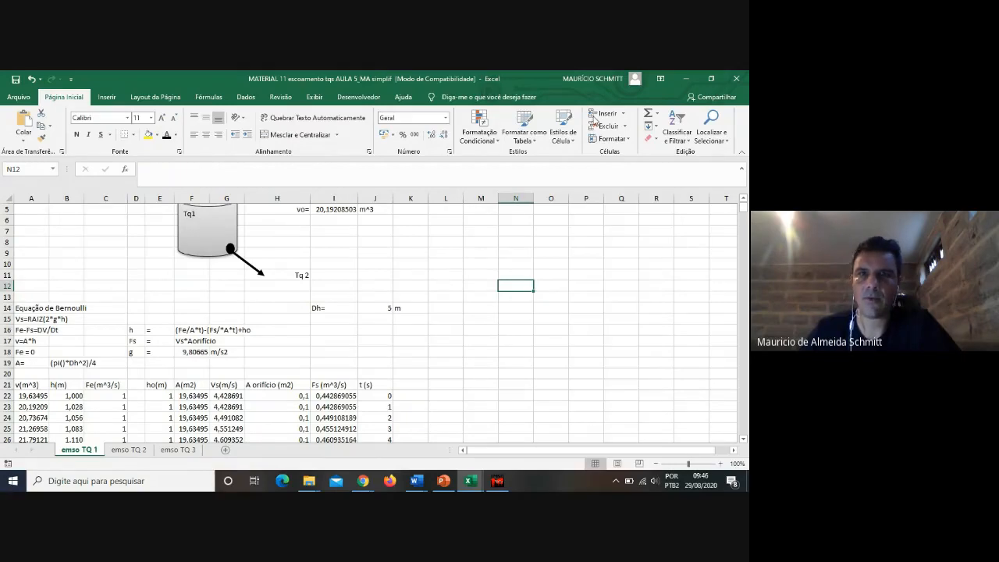
{"action": "left_click", "coordinate": [107, 97]}
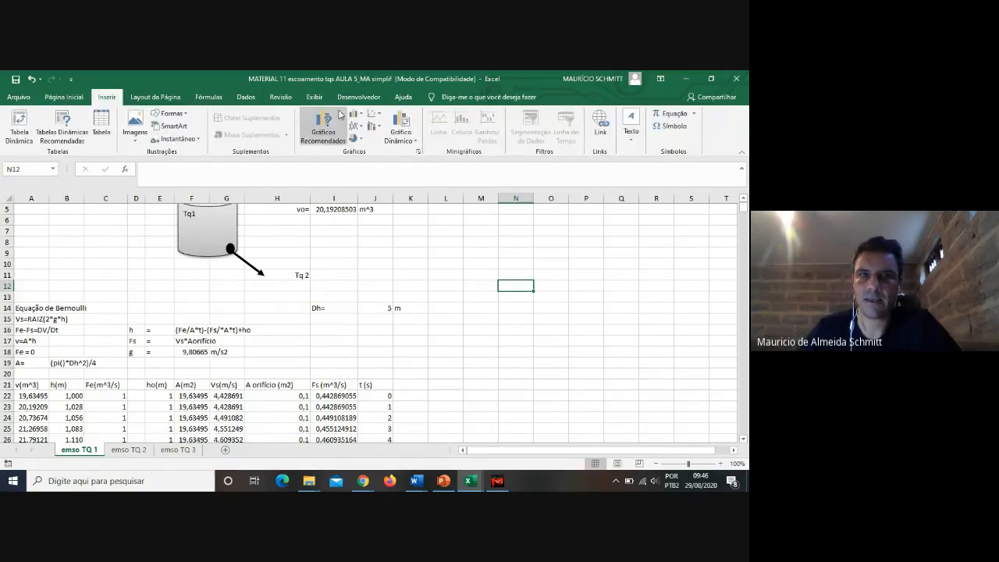
{"action": "left_click", "coordinate": [374, 115]}
{"action": "left_click", "coordinate": [403, 146]}
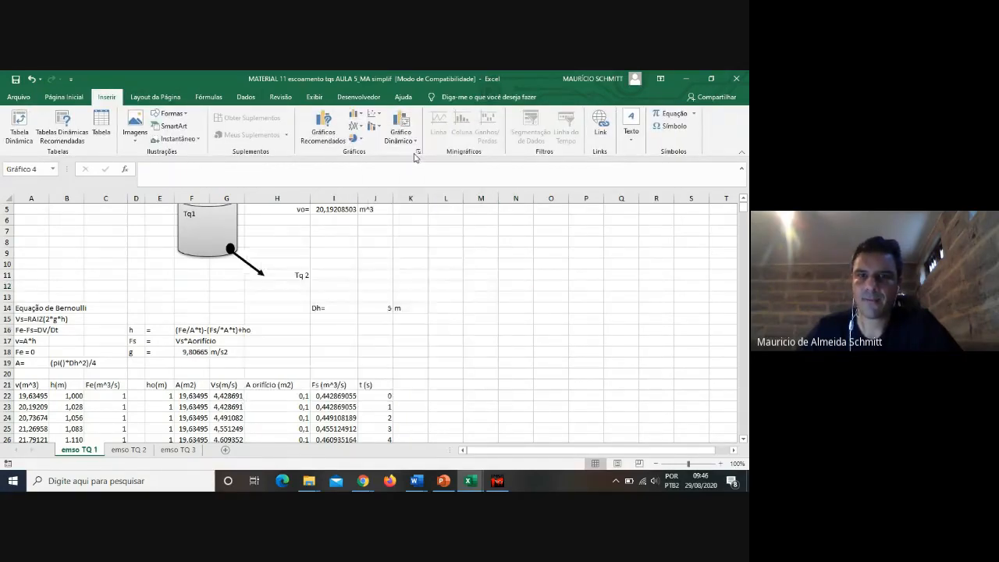
{"action": "left_click_drag", "start_coordinate": [395, 268], "coordinate": [598, 257]}
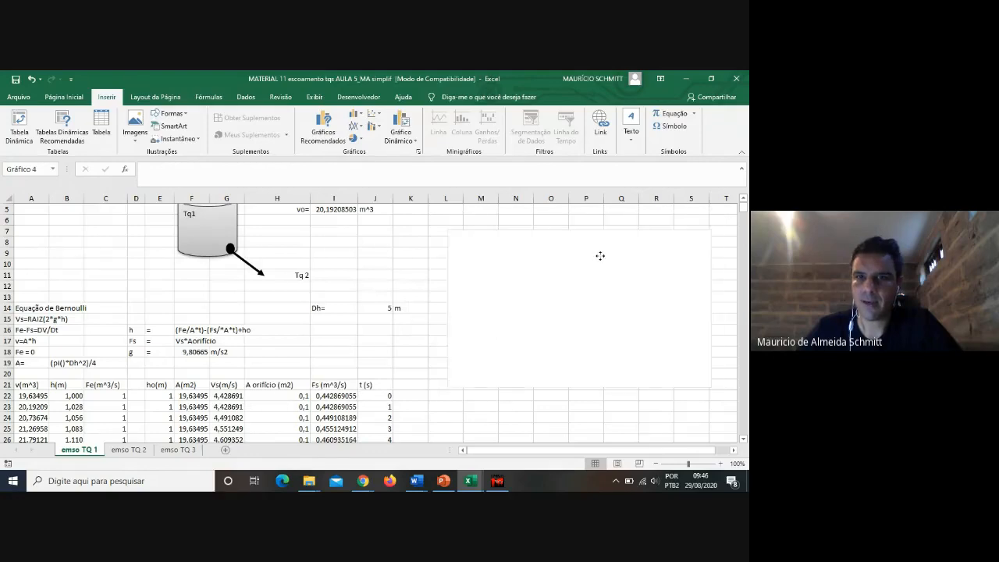
Step: Add a data series named "Fe (m^3/s)" to the empty chart
{"action": "right_click", "coordinate": [549, 286]}
{"action": "left_click", "coordinate": [592, 339]}
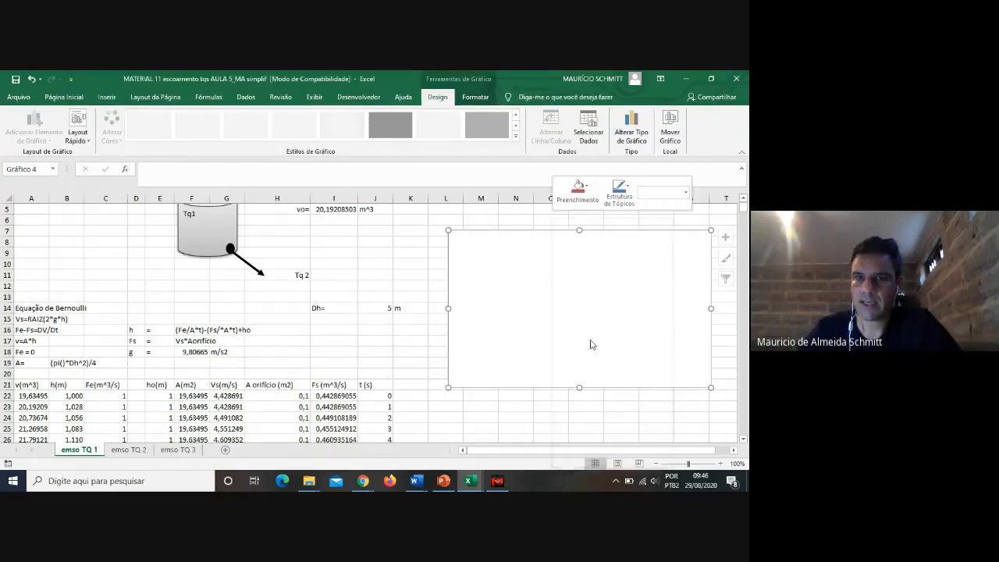
{"action": "left_click", "coordinate": [293, 260]}
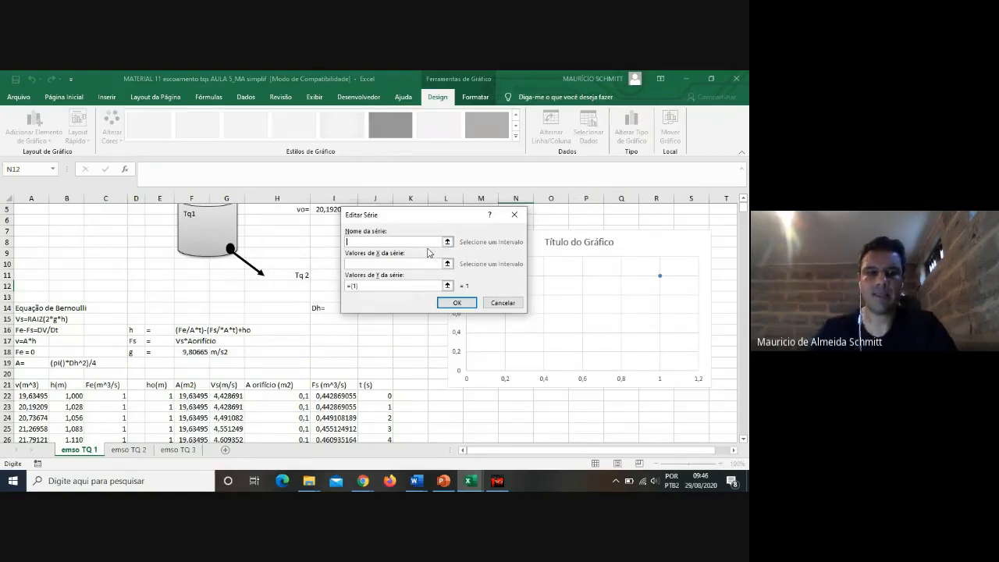
{"action": "type", "text": "Fe"}
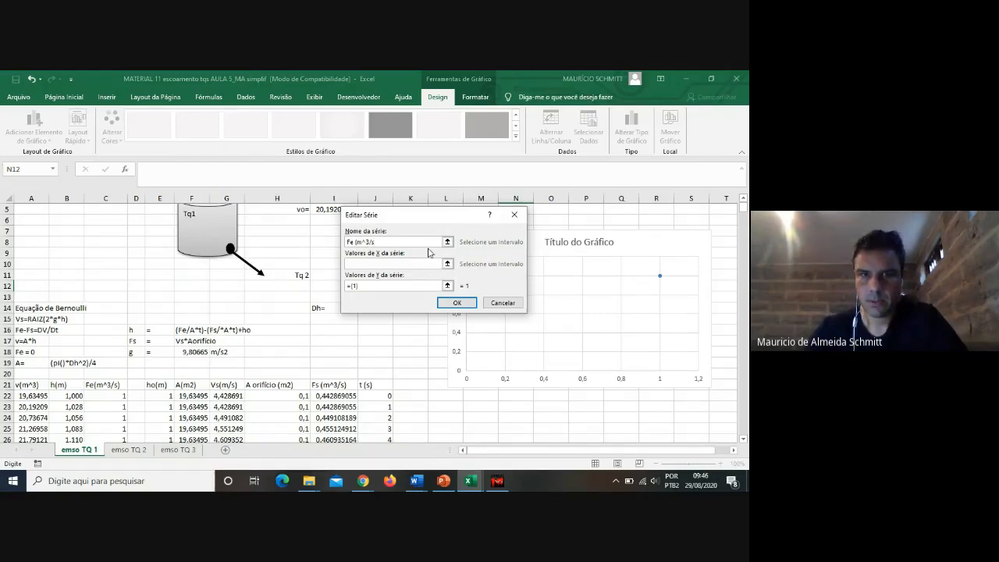
{"action": "type", "text": "(m^3/s)"}
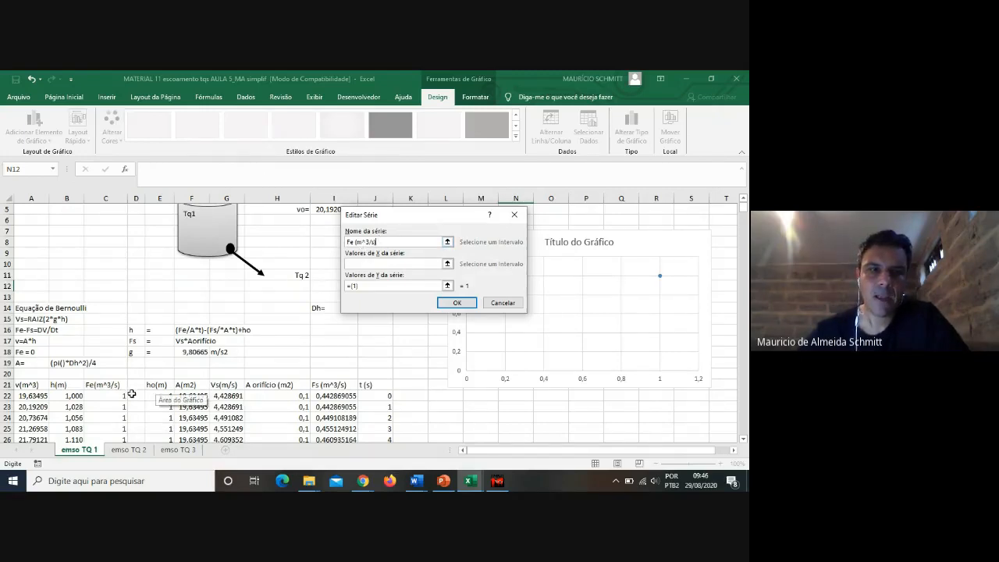
Step: Set the Fe series' X values to the time column, J22:J122
{"action": "left_click", "coordinate": [447, 265]}
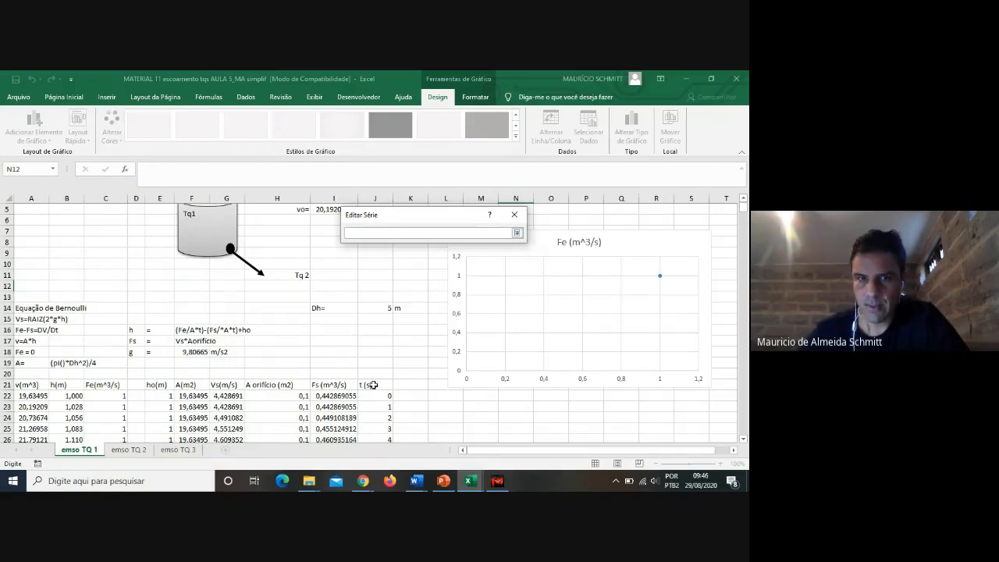
{"action": "mouse_move", "coordinate": [377, 399]}
{"action": "left_mouse_down"}
{"action": "mouse_move", "coordinate": [391, 488]}
{"action": "mouse_move", "coordinate": [394, 409]}
{"action": "left_mouse_up"}
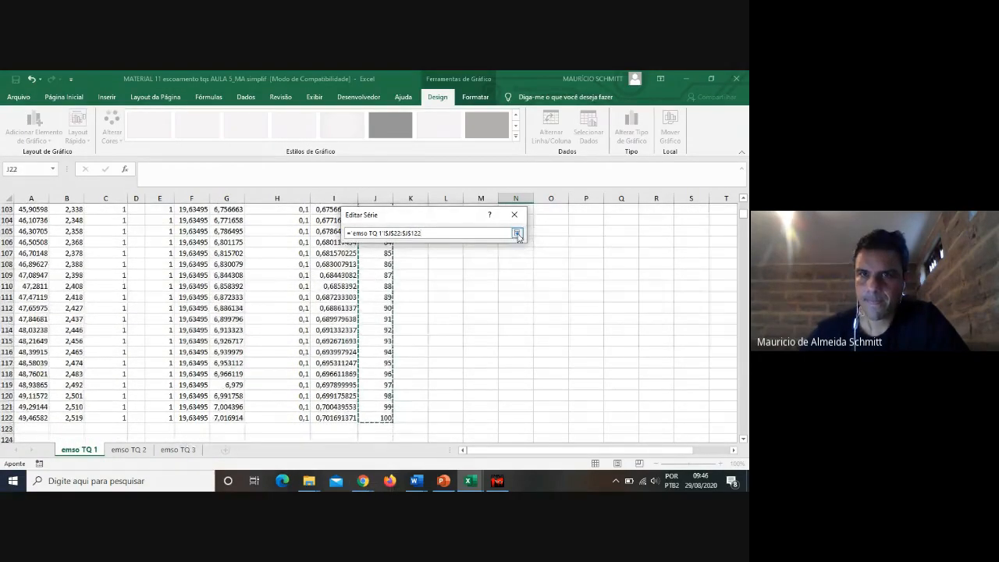
{"action": "left_click", "coordinate": [516, 233]}
Step: Set the Fe series' Y values to the feed flow column, C22:C122, and accept the series
{"action": "left_click", "coordinate": [447, 286]}
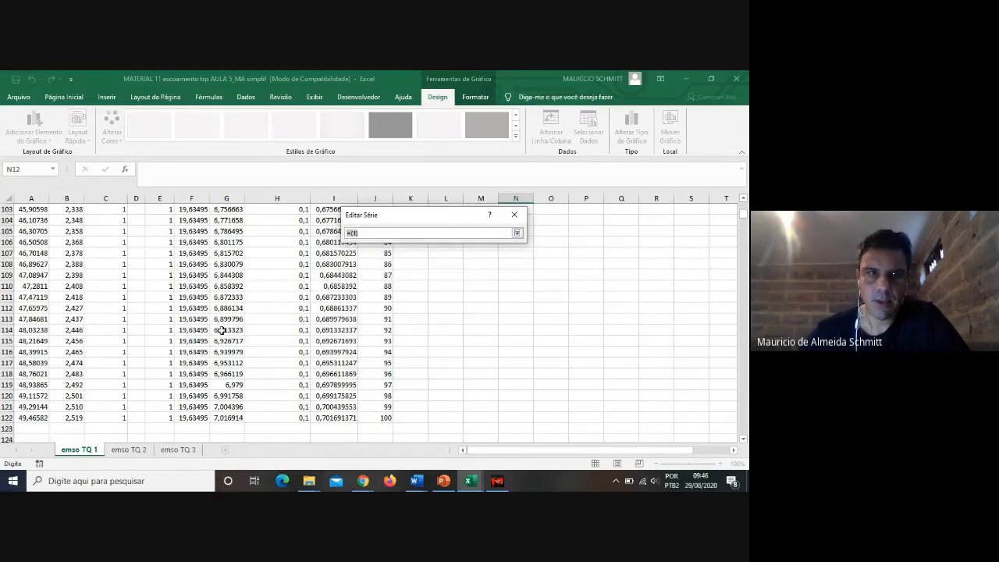
{"action": "scroll", "coordinate": [207, 324], "scroll_direction": "up", "scroll_amount": 19}
{"action": "scroll", "coordinate": [113, 278], "scroll_direction": "up", "scroll_amount": 14}
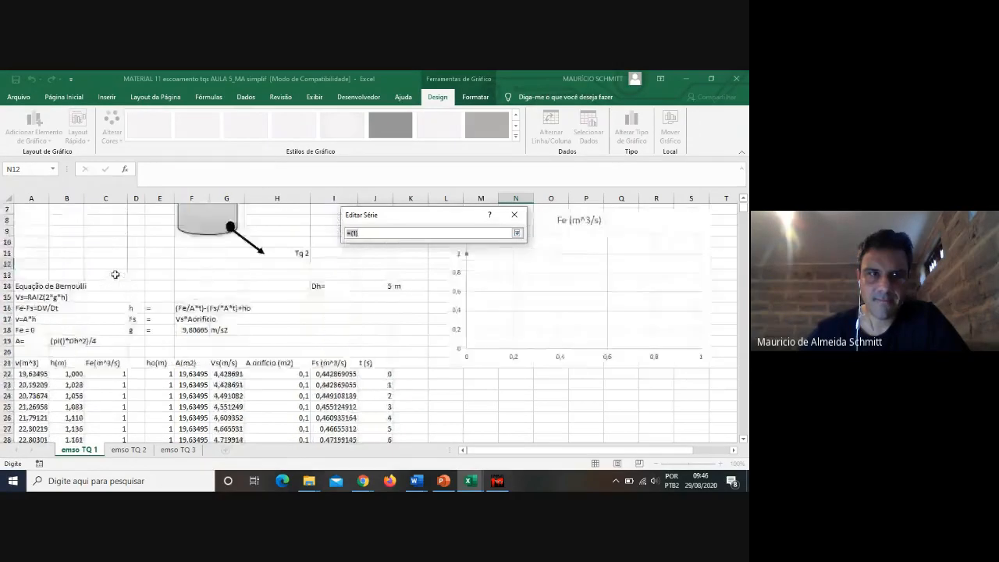
{"action": "mouse_move", "coordinate": [109, 407]}
{"action": "left_mouse_down"}
{"action": "mouse_move", "coordinate": [125, 489]}
{"action": "mouse_move", "coordinate": [123, 419]}
{"action": "left_mouse_up"}
{"action": "left_click", "coordinate": [517, 233]}
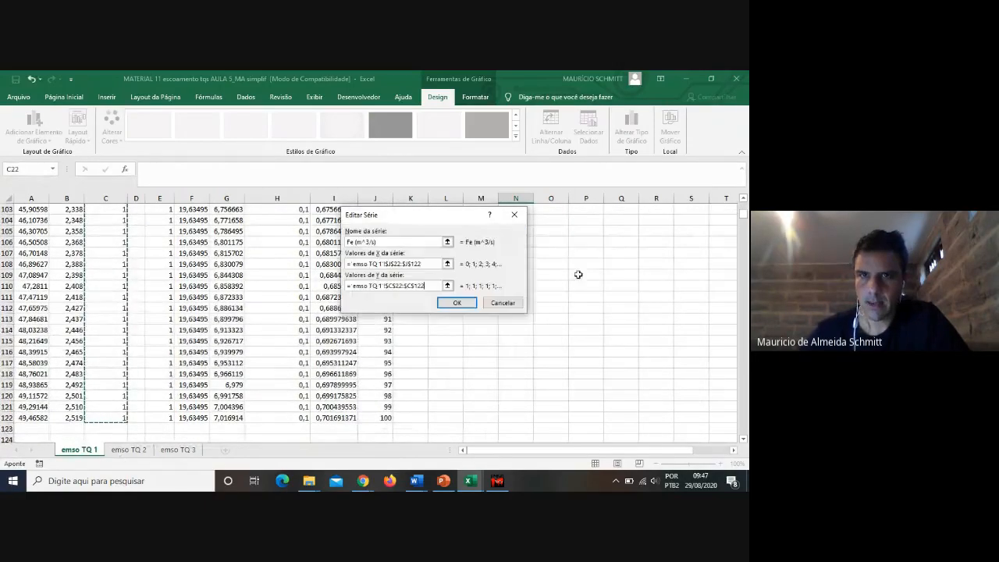
{"action": "left_click", "coordinate": [457, 303]}
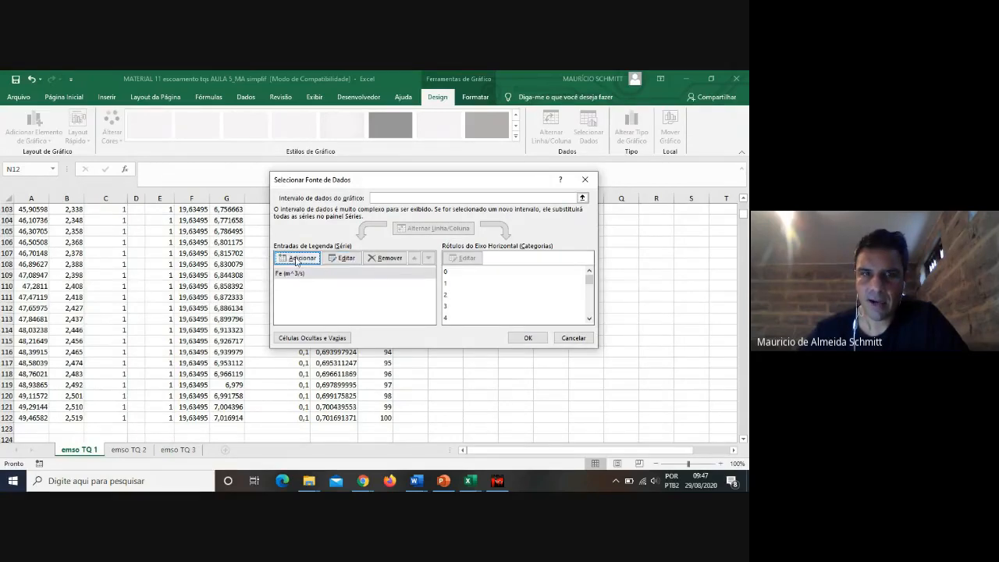
Step: Add a second data series named "Fs (m^3/s)" to the chart
{"action": "left_click", "coordinate": [296, 259]}
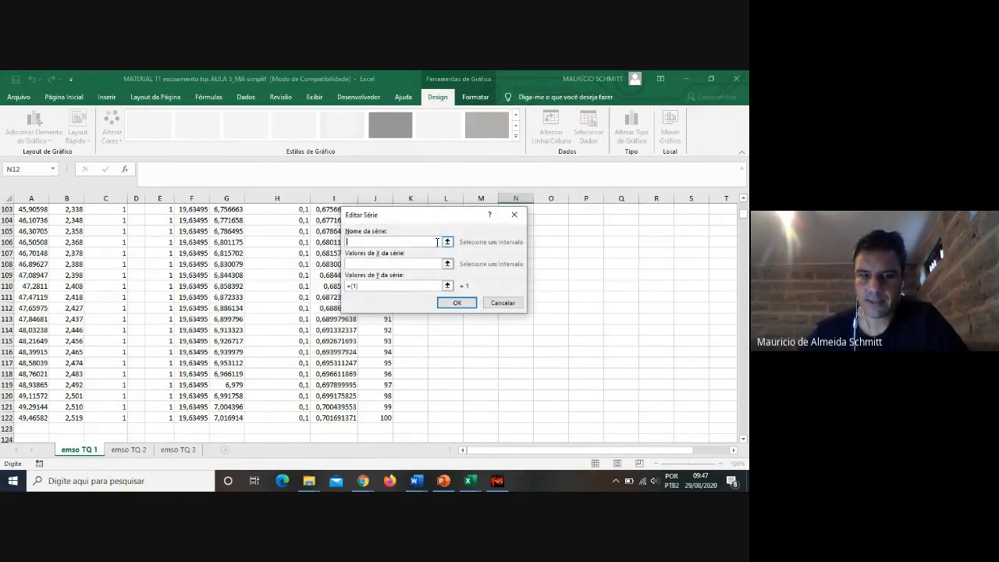
{"action": "type", "text": "Fs"}
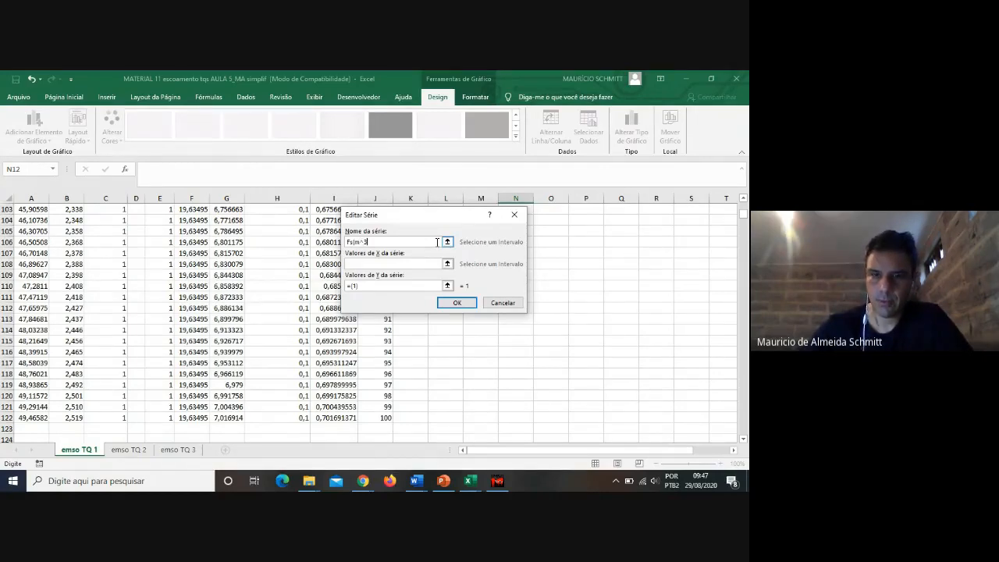
{"action": "type", "text": "(m^3/s)"}
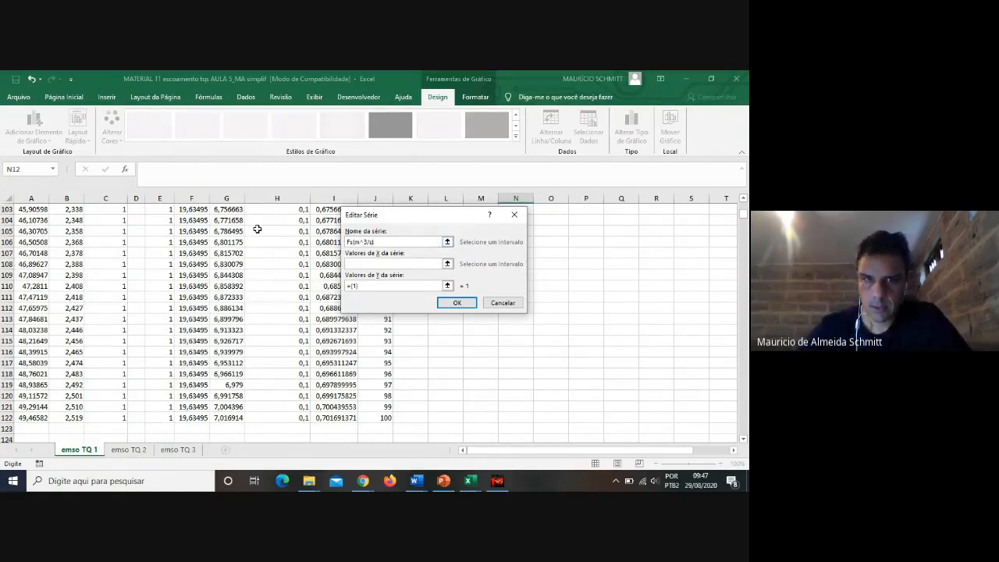
{"action": "left_click", "coordinate": [447, 263]}
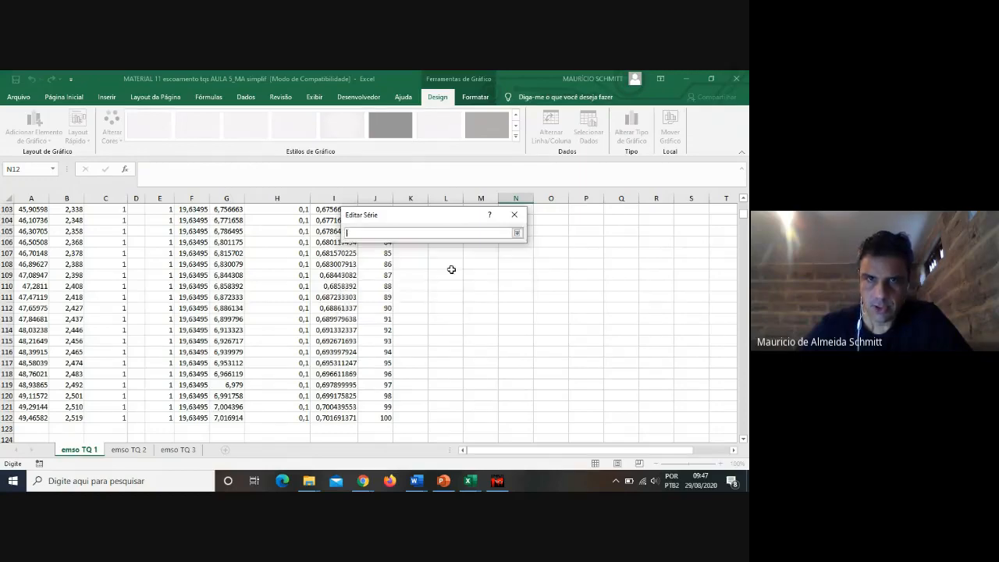
{"action": "left_click", "coordinate": [518, 233]}
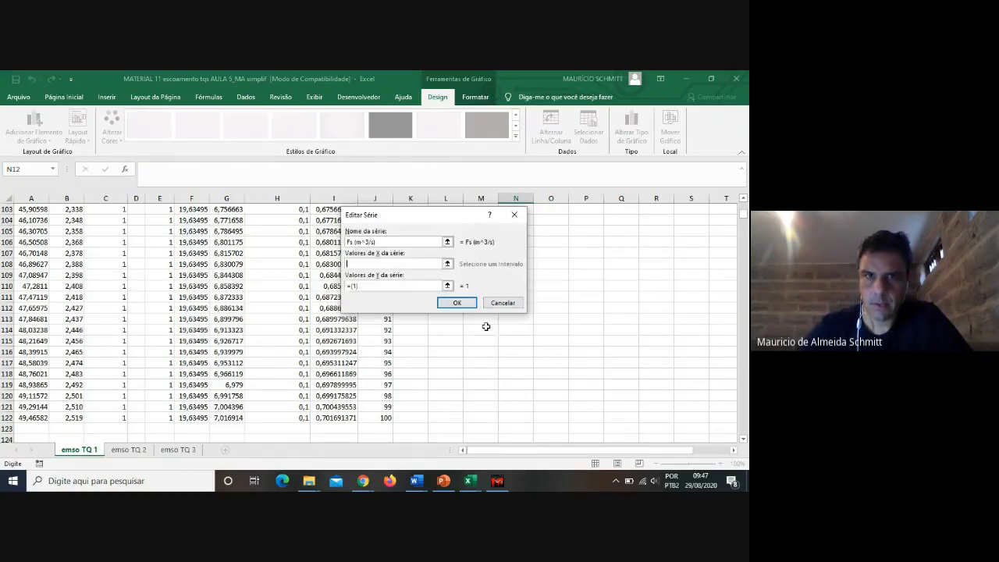
Step: Set the Fs series' X values to the time cells J22:J122
{"action": "left_click", "coordinate": [447, 263]}
{"action": "scroll", "coordinate": [450, 346], "scroll_direction": "up", "scroll_amount": 20}
{"action": "scroll", "coordinate": [449, 349], "scroll_direction": "up", "scroll_amount": 9}
{"action": "left_click_drag", "start_coordinate": [377, 342], "coordinate": [388, 400]}
{"action": "left_click", "coordinate": [517, 233]}
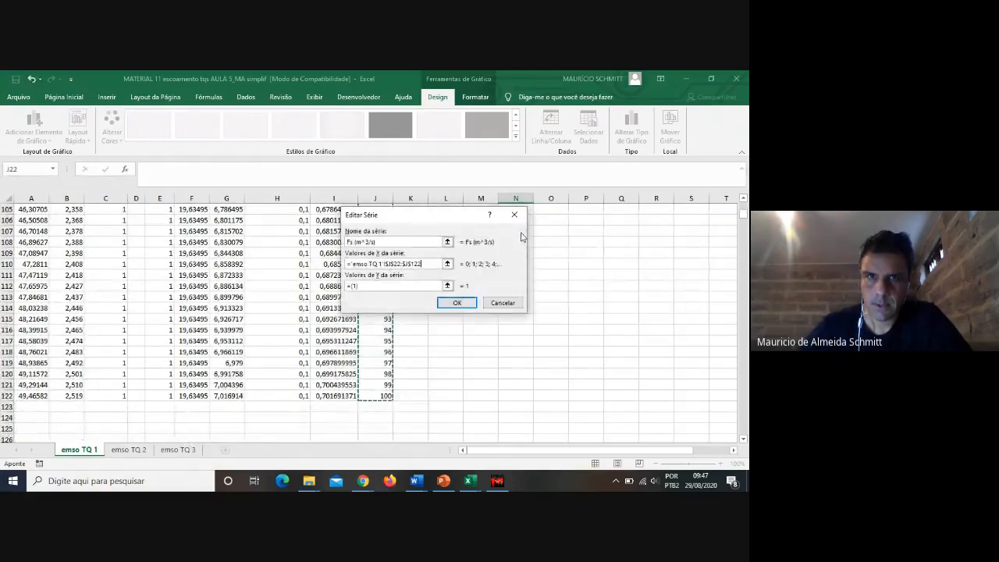
Step: Set the Fs series' Y values to the outlet flow cells I22:I122 and accept the series and the chart's data source
{"action": "left_click", "coordinate": [447, 285]}
{"action": "scroll", "coordinate": [232, 315], "scroll_direction": "up", "scroll_amount": 20}
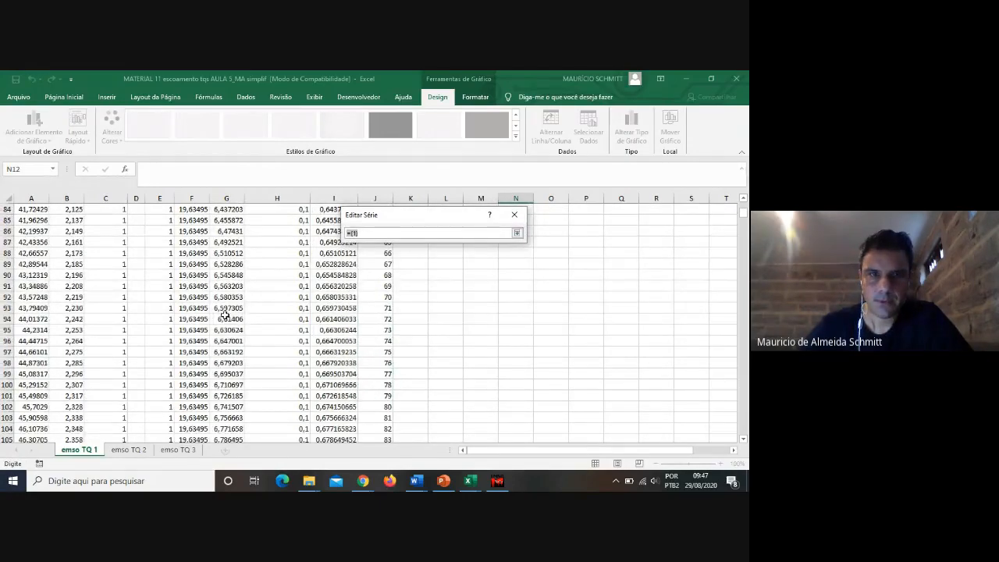
{"action": "scroll", "coordinate": [135, 255], "scroll_direction": "up", "scroll_amount": 7}
{"action": "left_click_drag", "start_coordinate": [110, 250], "coordinate": [116, 289]}
{"action": "scroll", "coordinate": [137, 289], "scroll_direction": "up", "scroll_amount": 20}
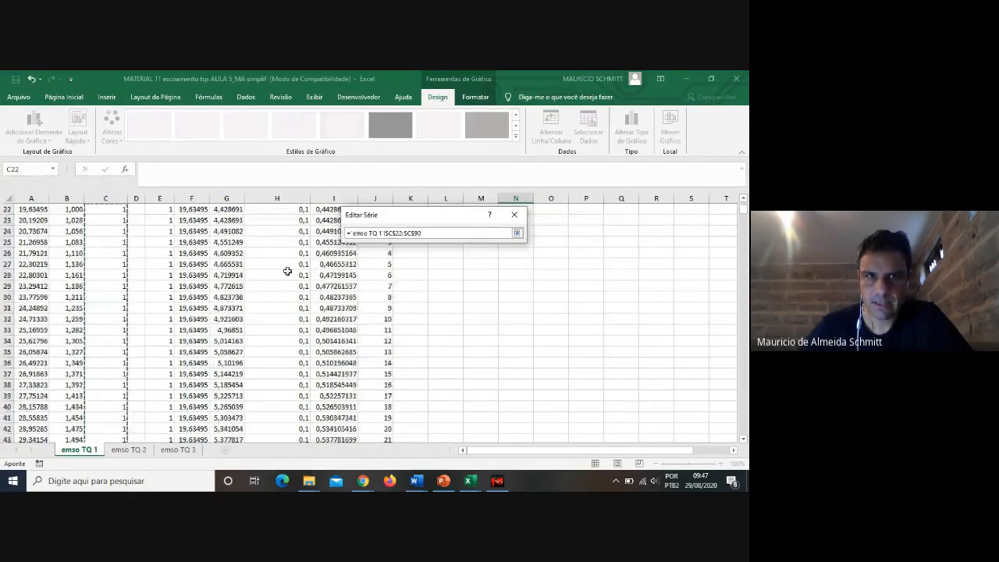
{"action": "scroll", "coordinate": [285, 281], "scroll_direction": "up", "scroll_amount": 7}
{"action": "scroll", "coordinate": [270, 312], "scroll_direction": "down", "scroll_amount": 3}
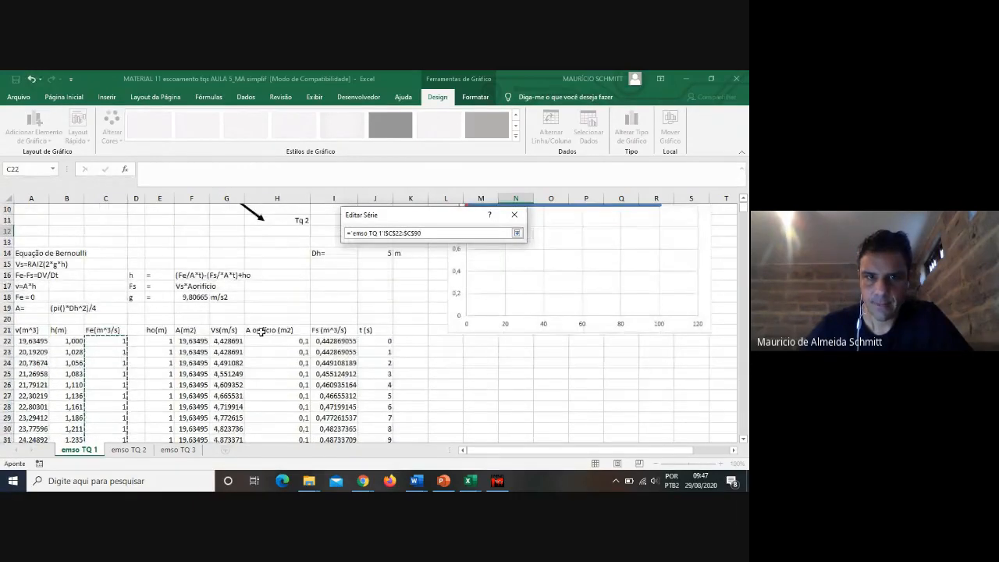
{"action": "left_click_drag", "start_coordinate": [335, 342], "coordinate": [340, 419]}
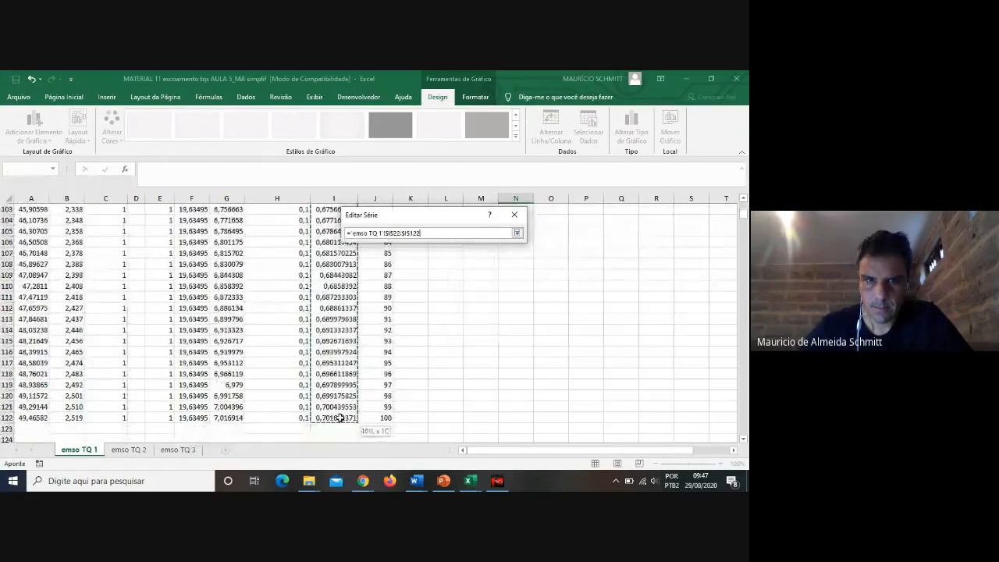
{"action": "left_click", "coordinate": [517, 232]}
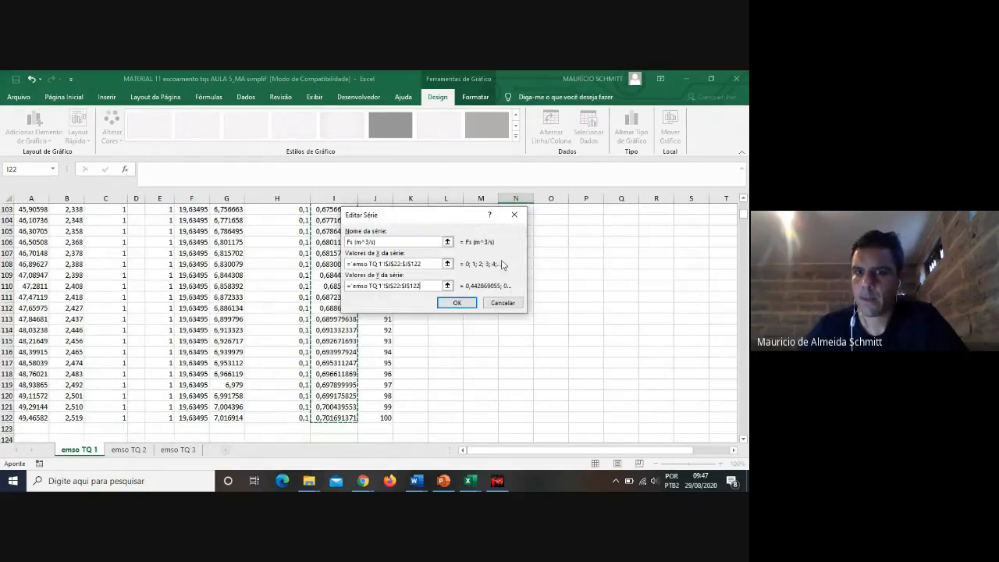
{"action": "left_click", "coordinate": [458, 303]}
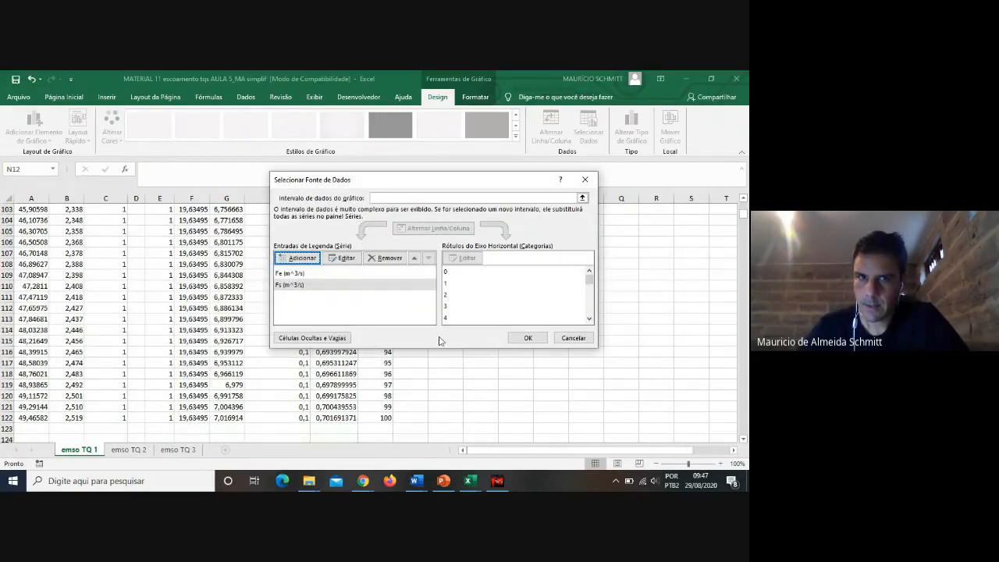
{"action": "left_click", "coordinate": [528, 337]}
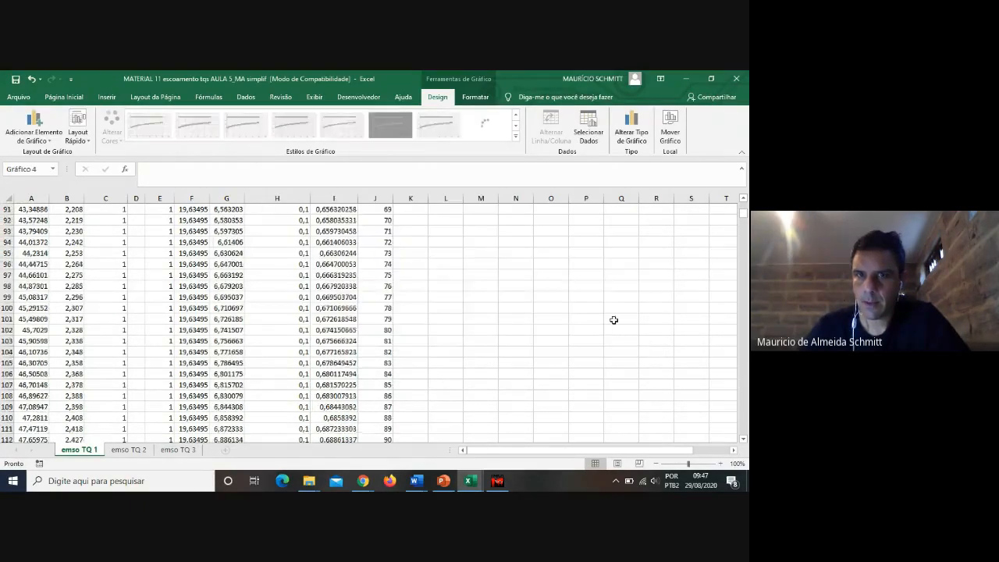
Step: Apply the quick layout that adds a chart title, both axis titles and a legend beside the flow chart's plot
{"action": "scroll", "coordinate": [678, 363], "scroll_direction": "up", "scroll_amount": 19}
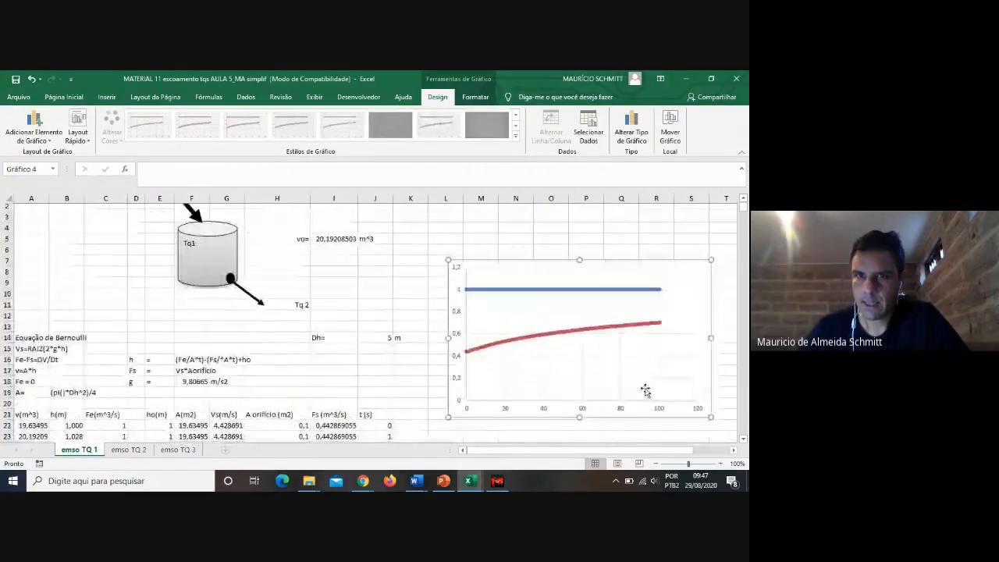
{"action": "scroll", "coordinate": [643, 372], "scroll_direction": "right", "scroll_amount": 4}
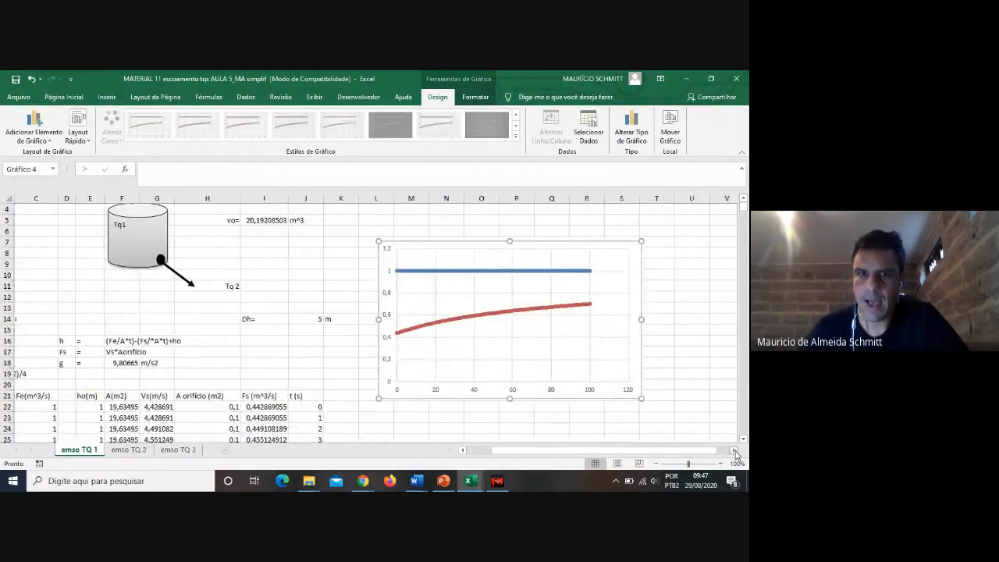
{"action": "right_click", "coordinate": [570, 371]}
{"action": "key", "text": "Escape"}
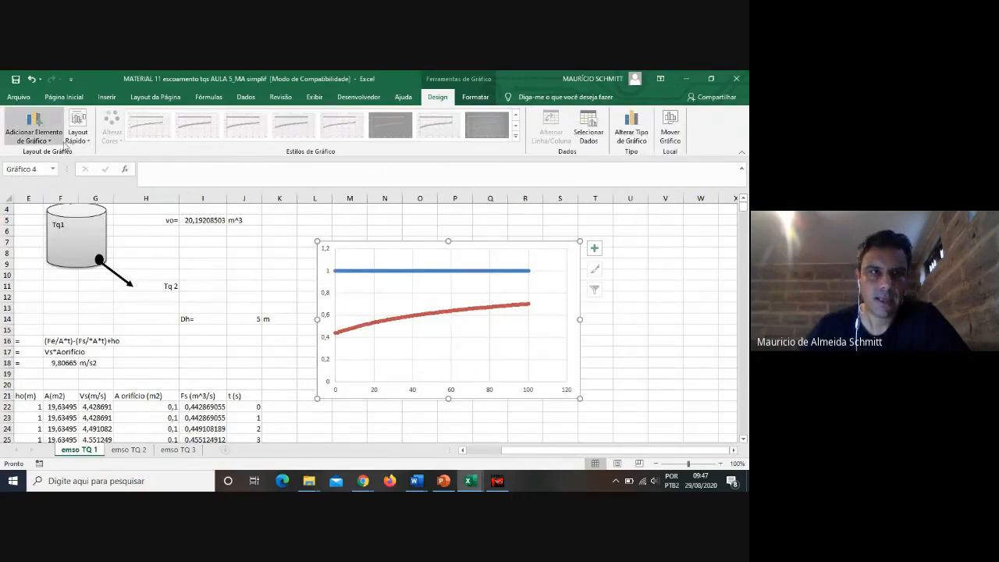
{"action": "left_click", "coordinate": [78, 129]}
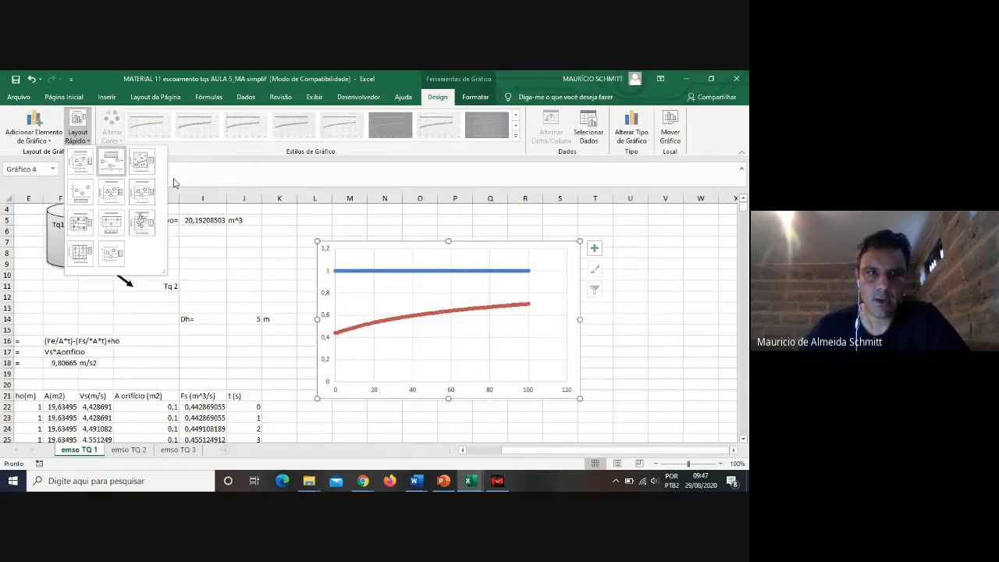
{"action": "left_click", "coordinate": [80, 162]}
Step: Replace the chart title's placeholder text with "vazão TQ 1"
{"action": "left_click", "coordinate": [465, 253]}
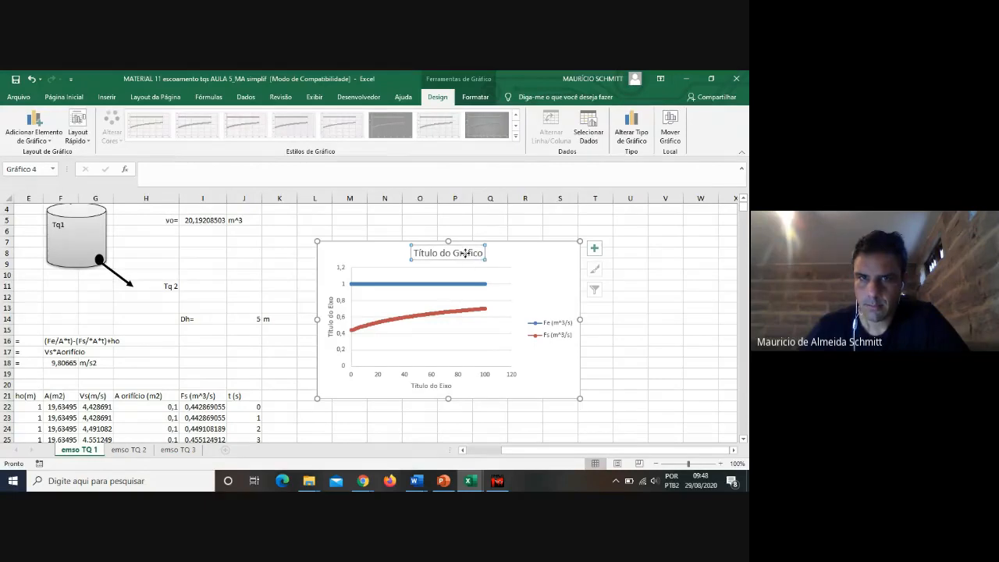
{"action": "left_click_drag", "start_coordinate": [483, 253], "coordinate": [388, 254]}
{"action": "type", "text": "vazão TQ 1"}
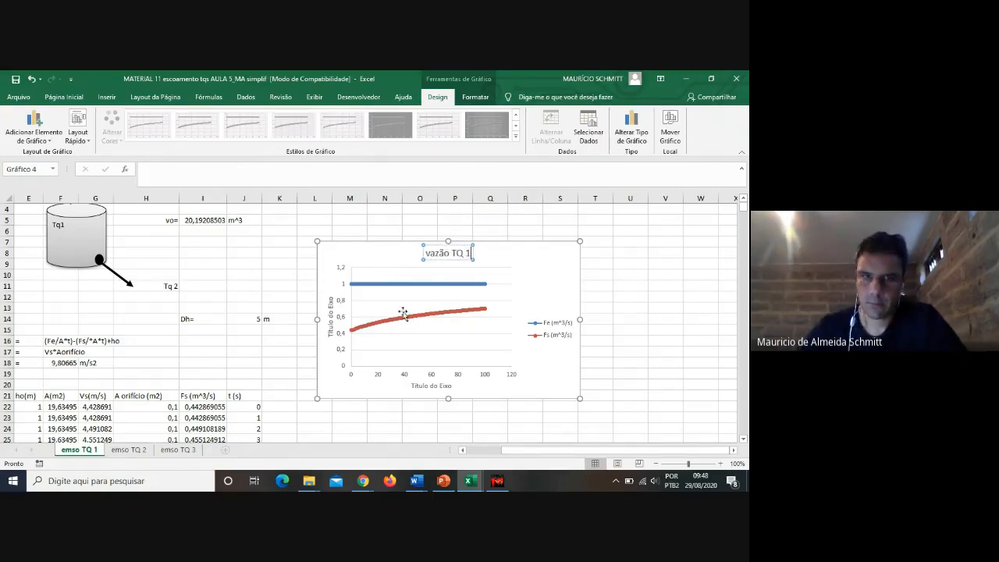
Step: Replace the vertical axis title's placeholder text with "F (m^3/s)"
{"action": "left_click", "coordinate": [330, 333]}
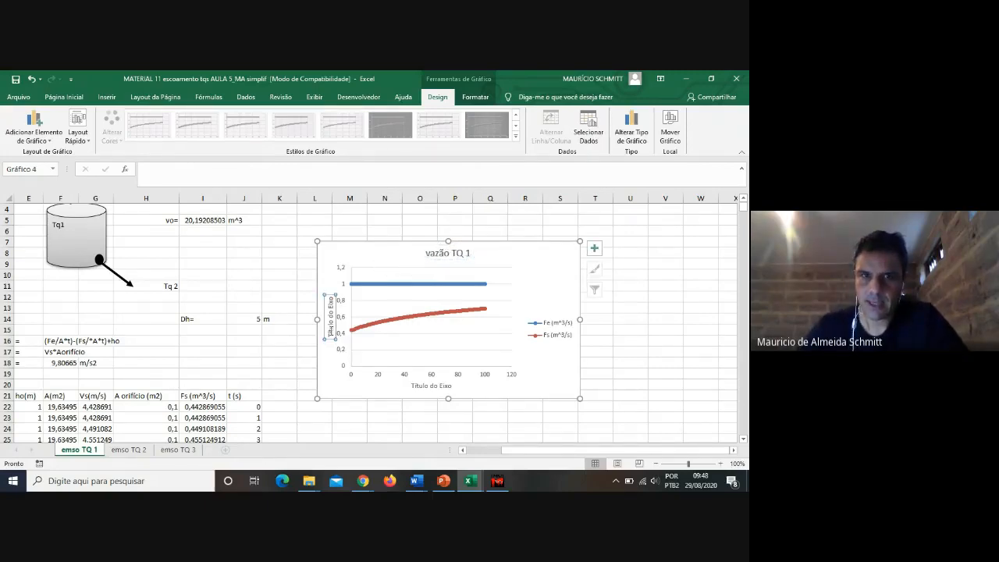
{"action": "left_click", "coordinate": [331, 331]}
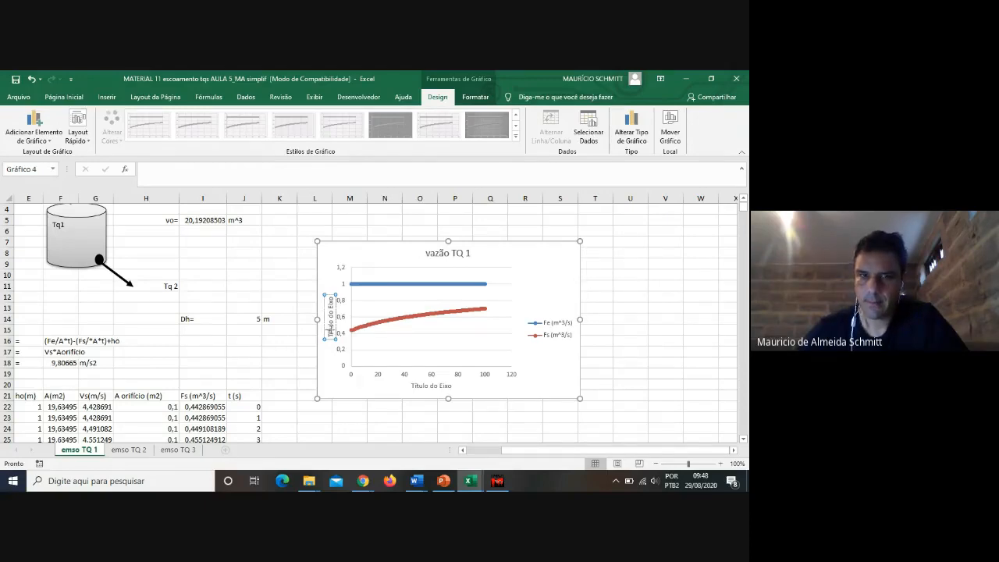
{"action": "key", "text": "shift+Right"}
{"action": "key", "text": "shift+Right"}
{"action": "key", "text": "shift+Right"}
{"action": "key", "text": "shift+Right"}
{"action": "key", "text": "shift+Right"}
{"action": "key", "text": "shift+Right"}
{"action": "key", "text": "shift+Right"}
{"action": "key", "text": "shift+Right"}
{"action": "key", "text": "shift+Right"}
{"action": "key", "text": "shift+Right"}
{"action": "key", "text": "shift+Right"}
{"action": "key", "text": "shift+Right"}
{"action": "key", "text": "shift+Right"}
{"action": "key", "text": "shift+Right"}
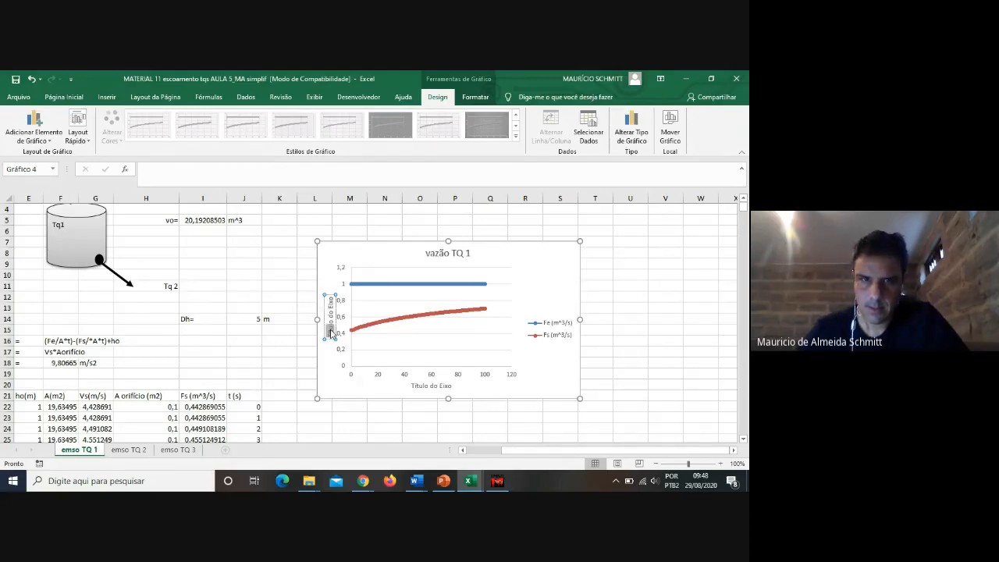
{"action": "key", "text": "Delete"}
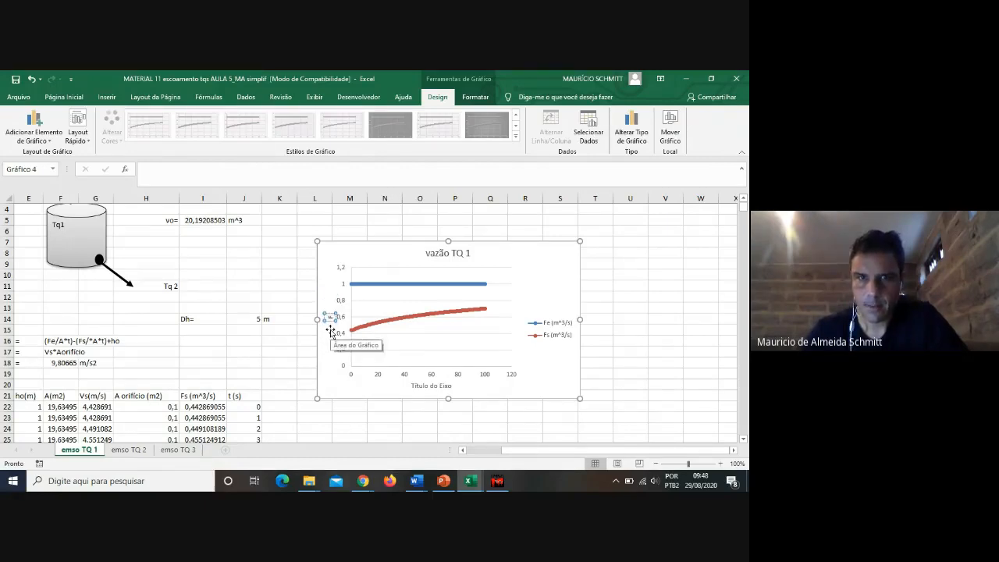
{"action": "type", "text": "F (M^3"}
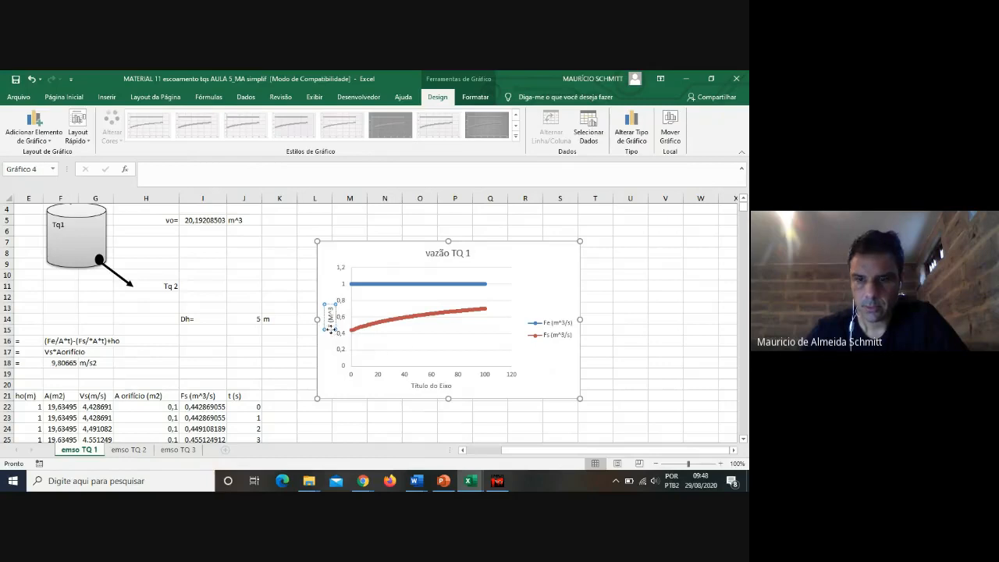
{"action": "key", "text": "BackSpace"}
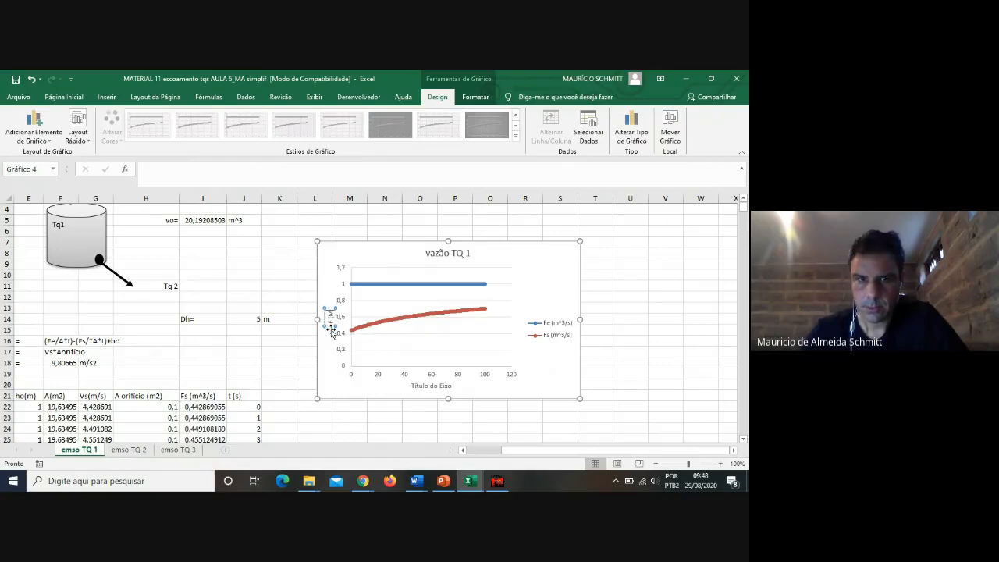
{"action": "type", "text": "m^3/s)"}
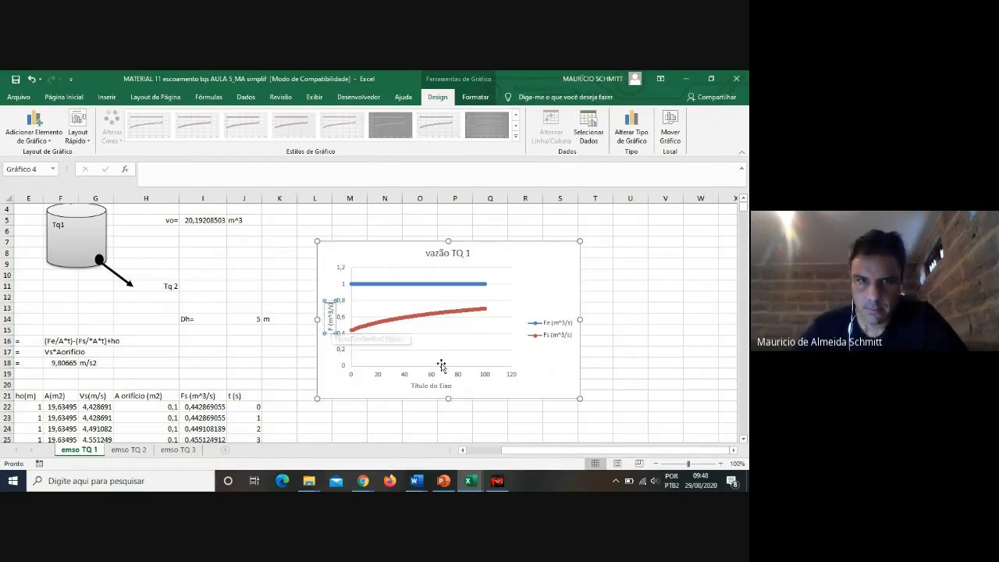
Step: Replace the horizontal axis title's placeholder text with "t (s)" and save the workbook
{"action": "left_click", "coordinate": [427, 387]}
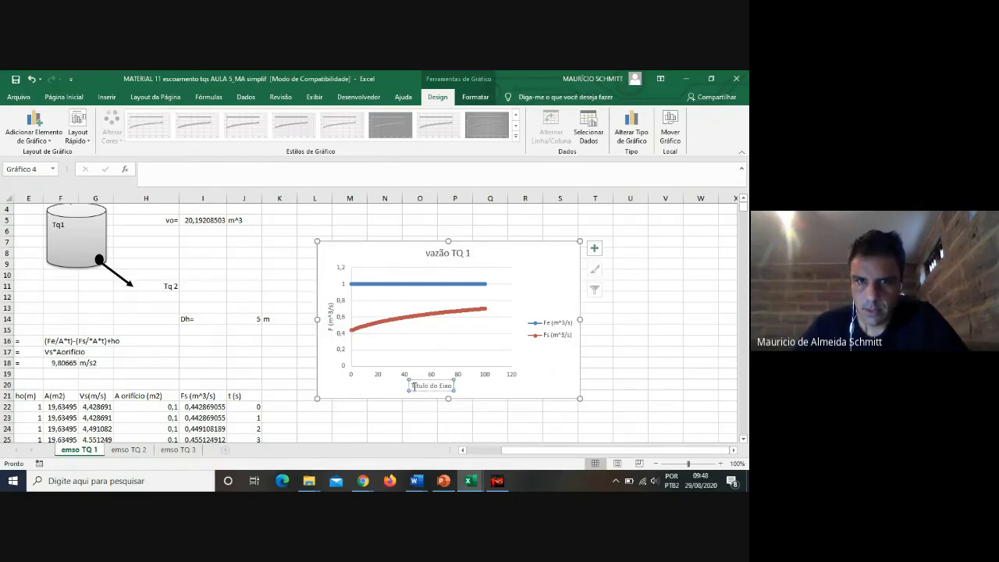
{"action": "left_click_drag", "start_coordinate": [412, 386], "coordinate": [453, 385]}
{"action": "key", "text": "BackSpace"}
{"action": "type", "text": "t (s)"}
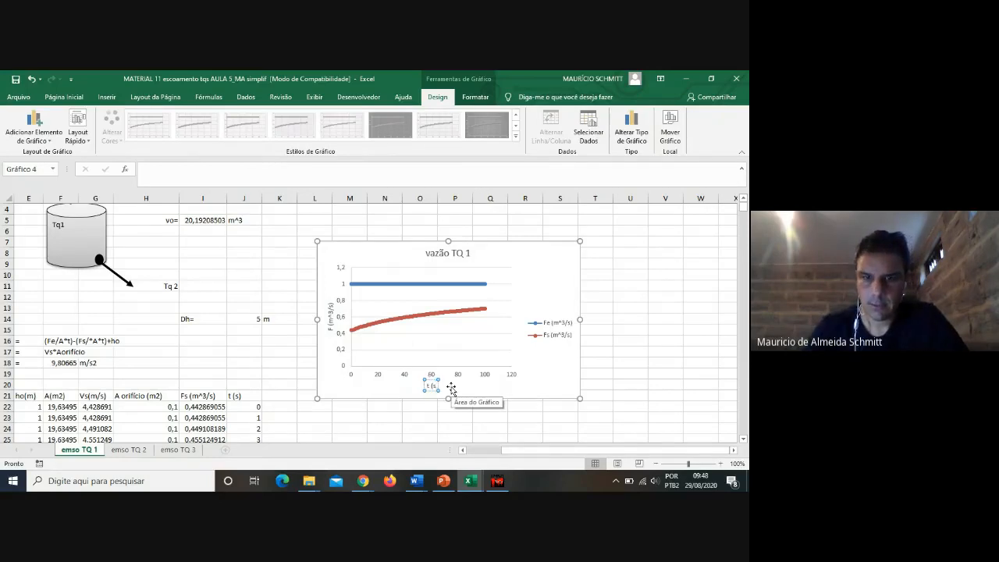
{"action": "left_click", "coordinate": [675, 367]}
{"action": "left_click", "coordinate": [16, 79]}
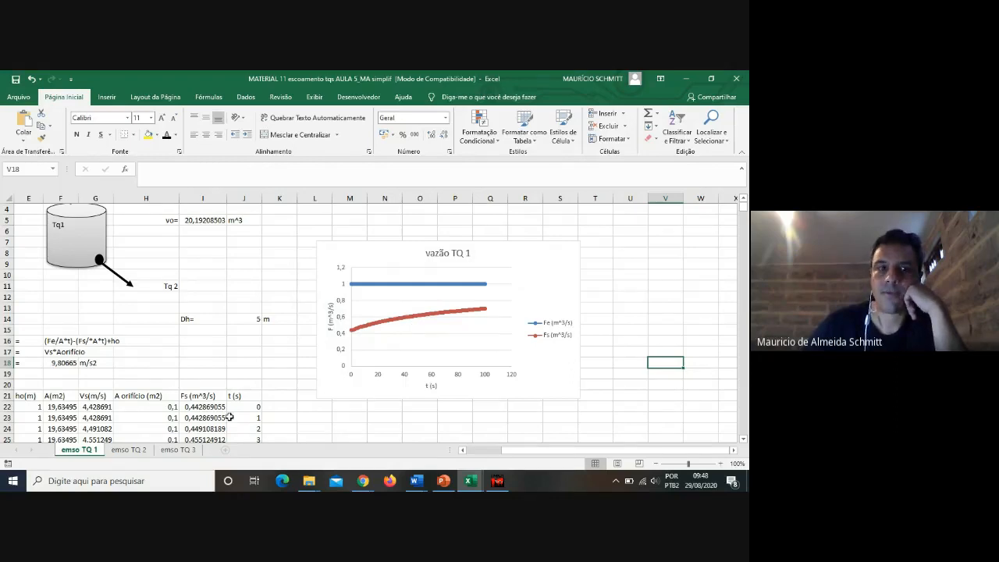
Step: View the emso TQ 2 sheet and the emso TQ 3 sheet
{"action": "left_click", "coordinate": [129, 450]}
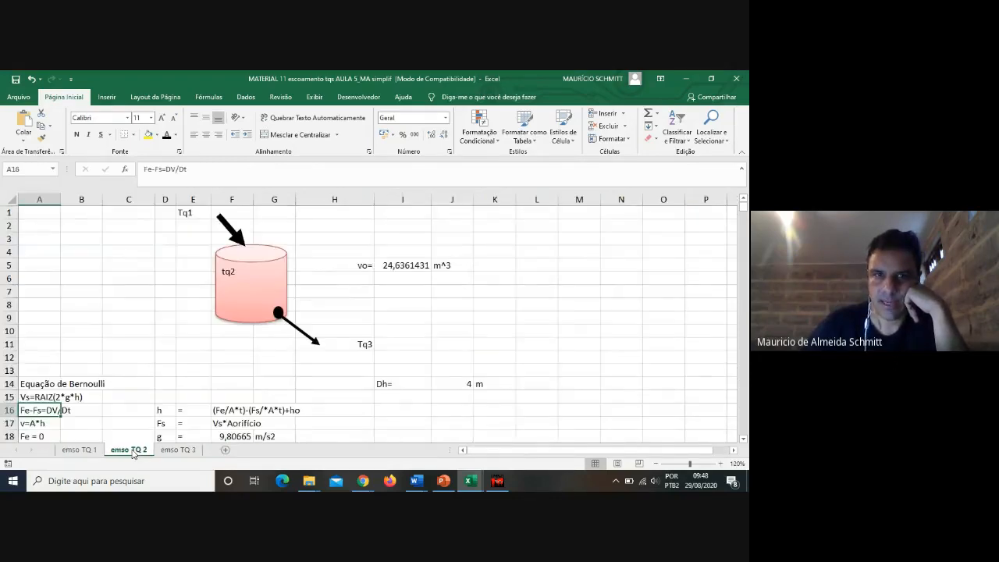
{"action": "left_click", "coordinate": [180, 451]}
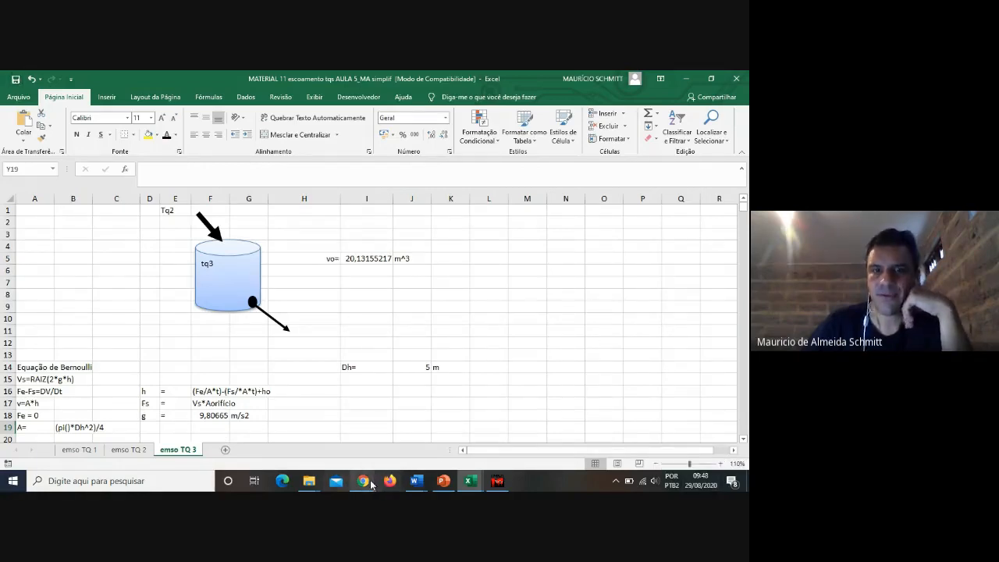
Step: Switch to the Google Meet call in Chrome and turn the camera off, leaving the microphone on
{"action": "mouse_move", "coordinate": [371, 485]}
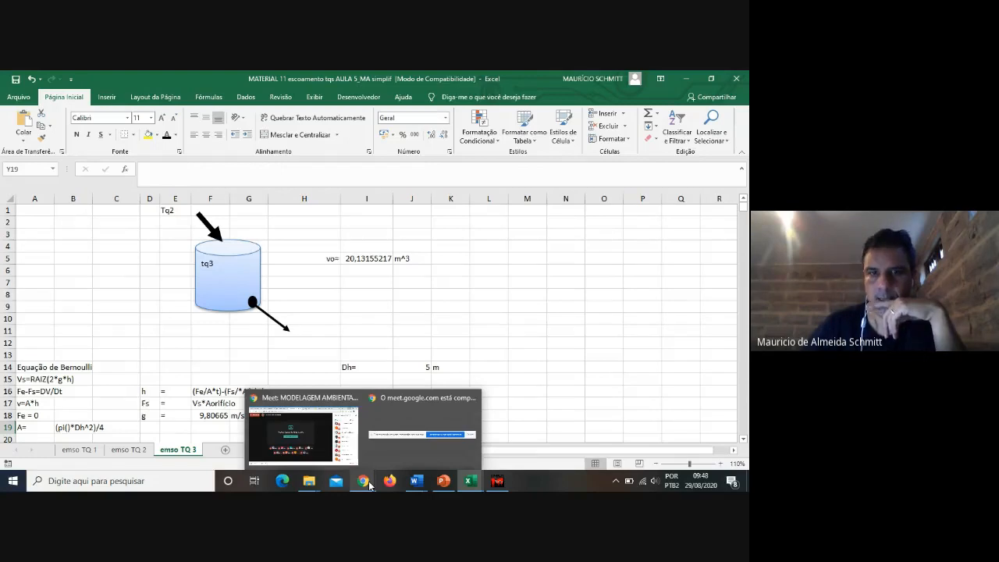
{"action": "left_click", "coordinate": [302, 450]}
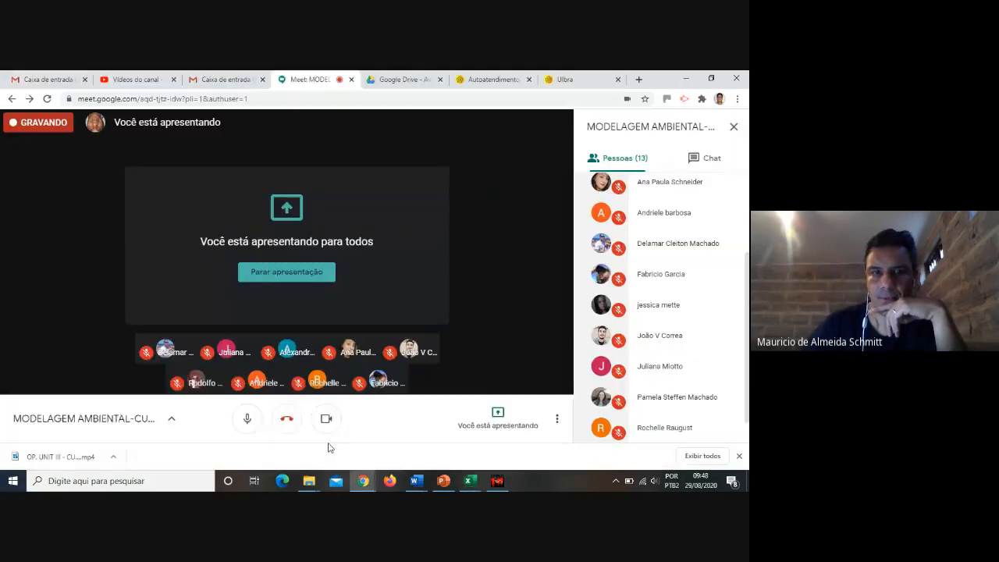
{"action": "left_click", "coordinate": [325, 422]}
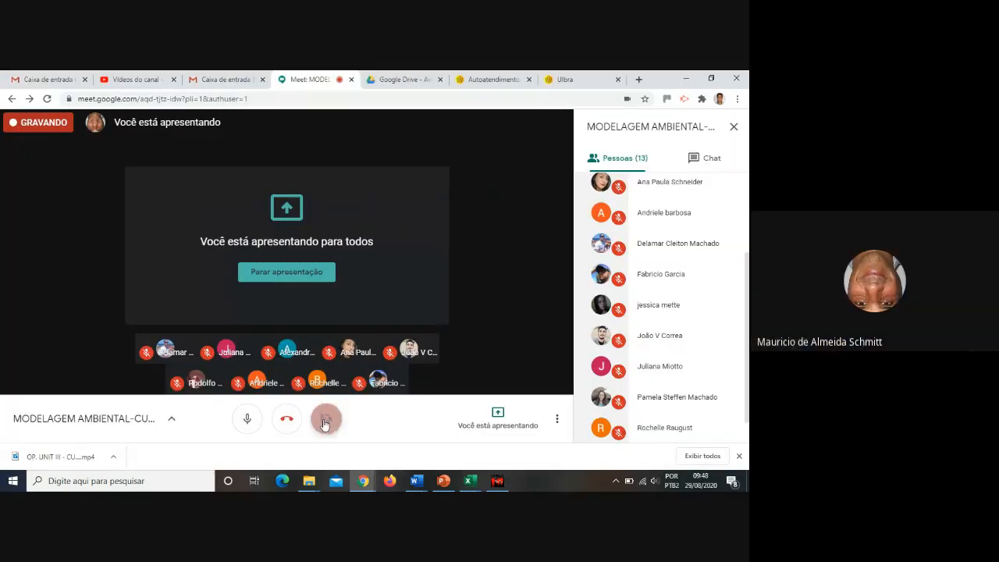
{"action": "left_click", "coordinate": [246, 420]}
{"action": "left_click", "coordinate": [246, 420]}
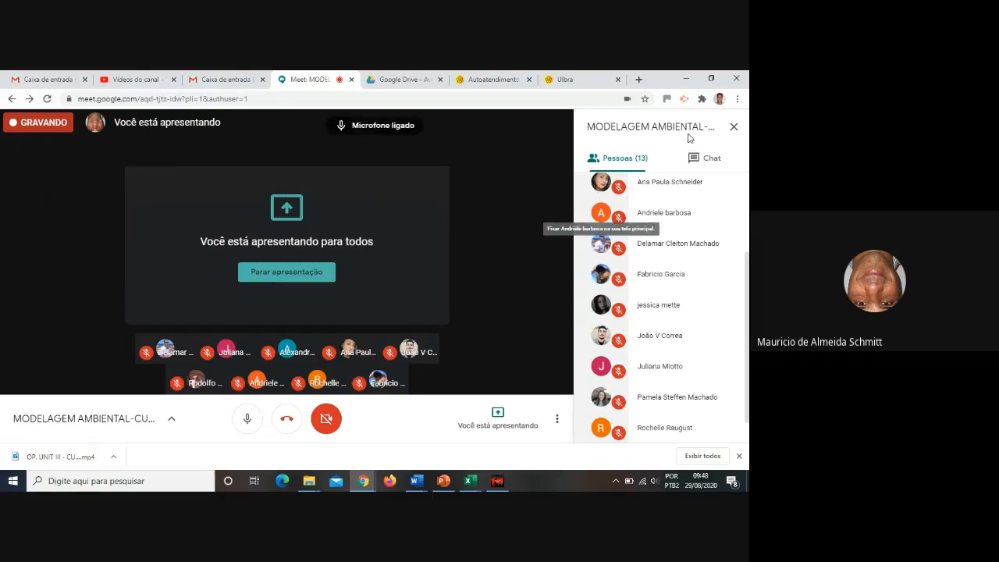
Step: Send the message "finalizar GRÁFICOS EXCEL MATERIAL 12: até 10:00" to everyone in the meeting chat
{"action": "left_click", "coordinate": [693, 158]}
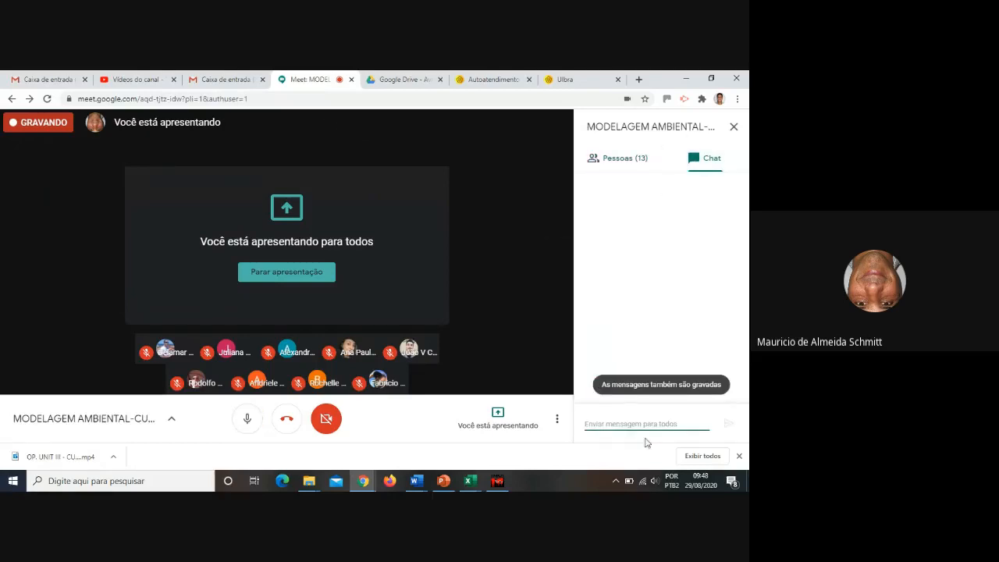
{"action": "type", "text": "finalizar GRÁFICOS EXCEL"}
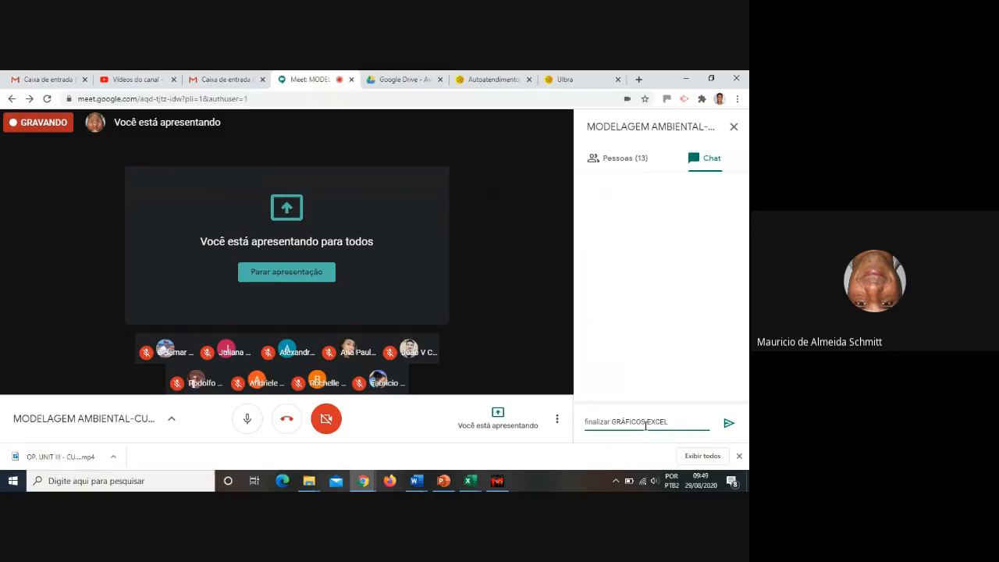
{"action": "type", "text": "MATERIAL 12"}
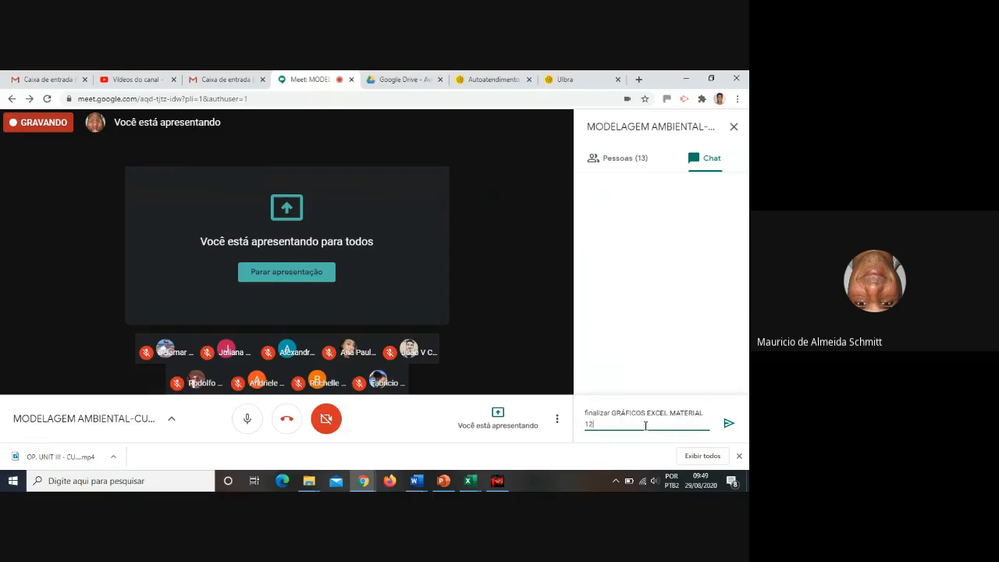
{"action": "type", "text": ": até 10:00"}
{"action": "left_click", "coordinate": [729, 423]}
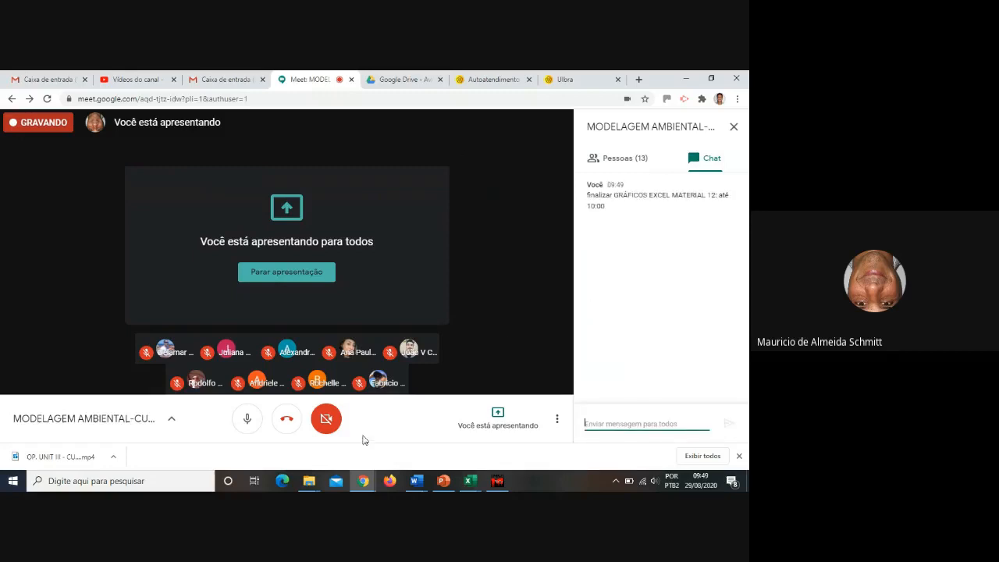
Step: Stop presenting the screen in the meeting
{"action": "left_click", "coordinate": [497, 428]}
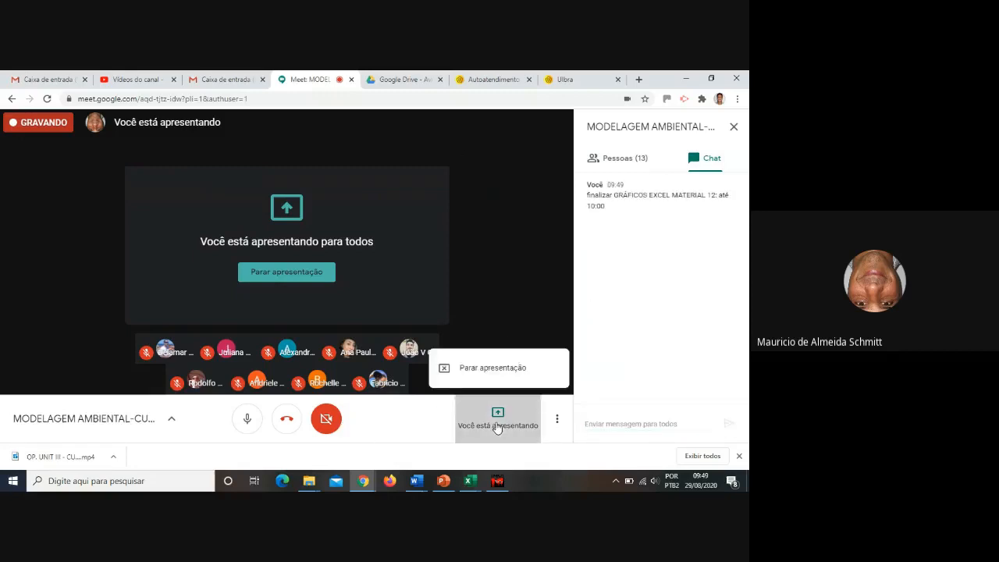
{"action": "left_click", "coordinate": [493, 367]}
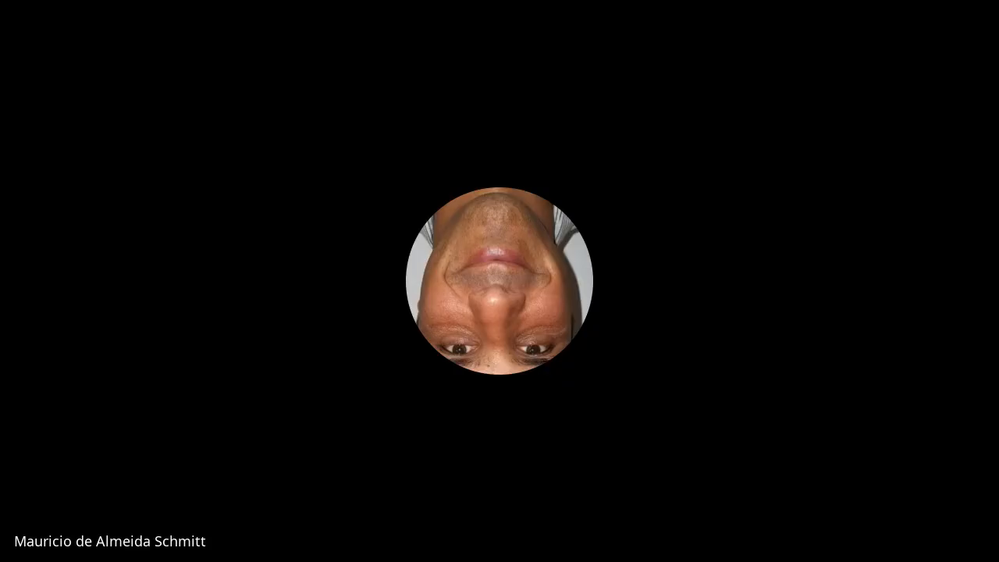
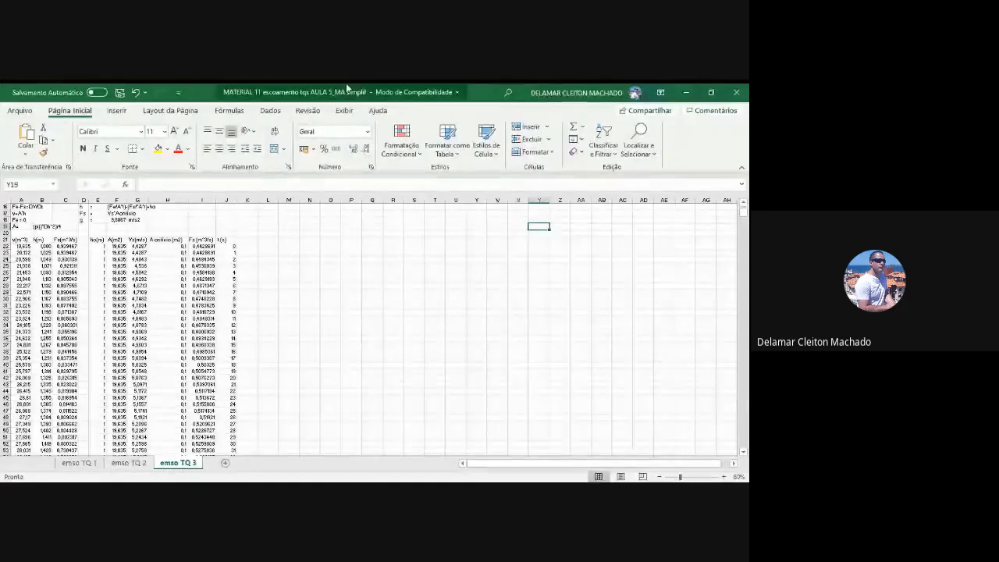
Step: Insert an empty scatter chart with smooth lines and markers on the emso TQ 3 sheet
{"action": "left_click", "coordinate": [117, 111]}
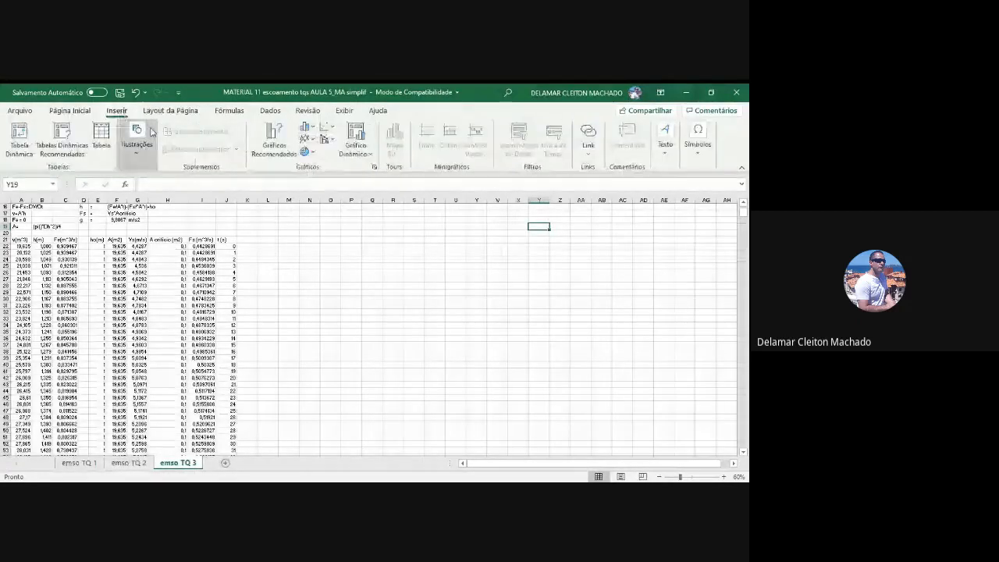
{"action": "left_click", "coordinate": [275, 132]}
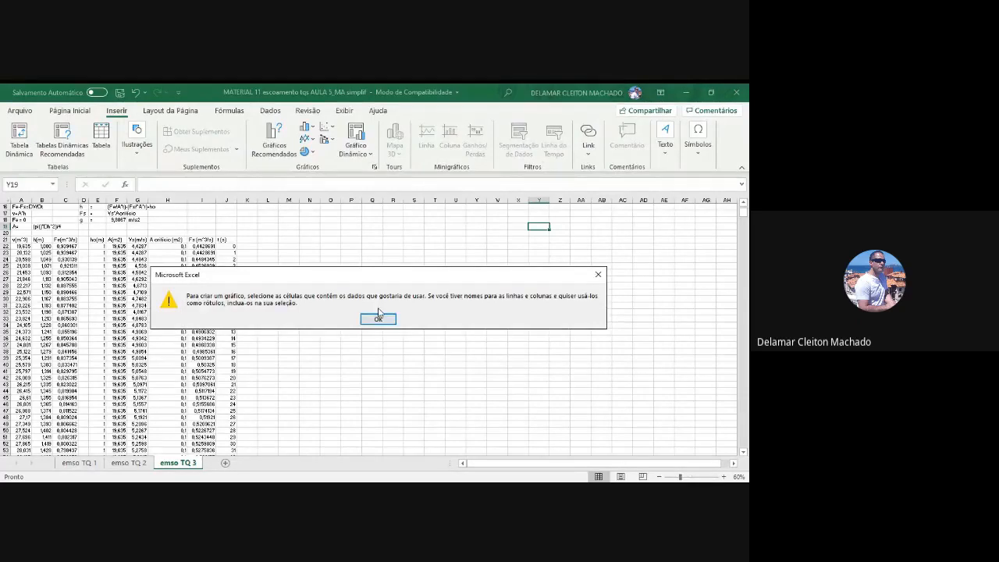
{"action": "left_click", "coordinate": [378, 320]}
{"action": "scroll", "coordinate": [375, 315], "scroll_direction": "up", "scroll_amount": 5}
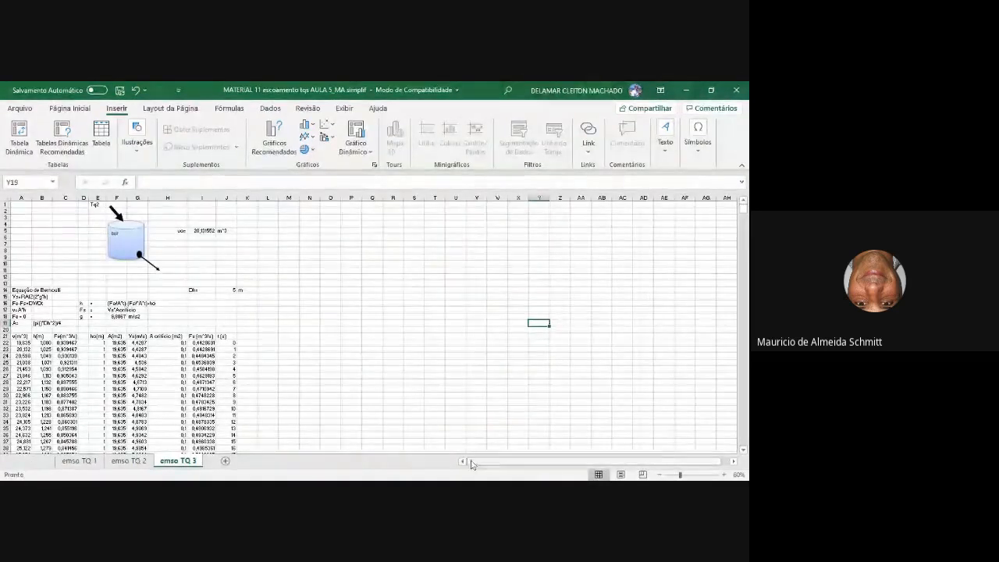
{"action": "left_click", "coordinate": [305, 139]}
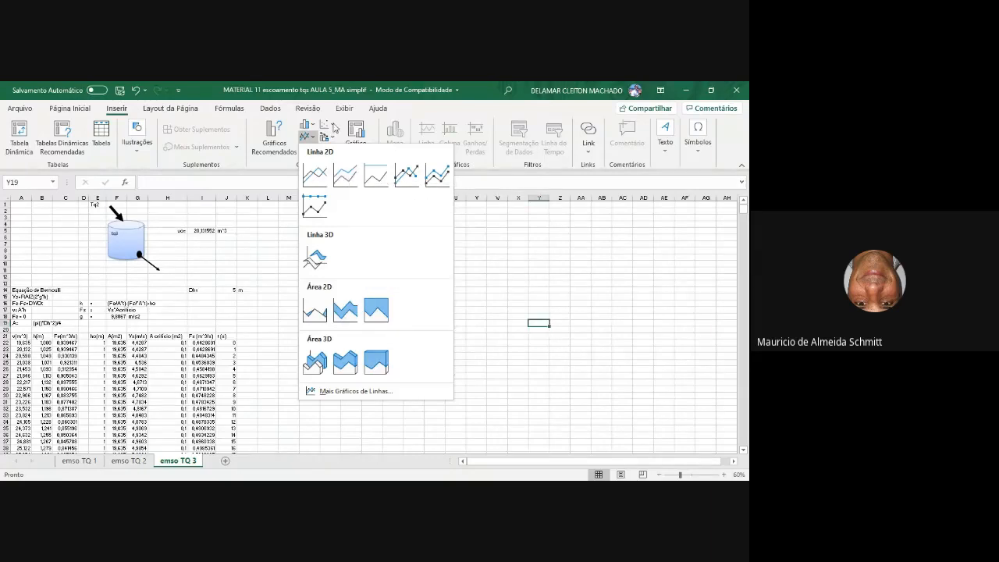
{"action": "left_click", "coordinate": [331, 128]}
{"action": "left_click", "coordinate": [331, 128]}
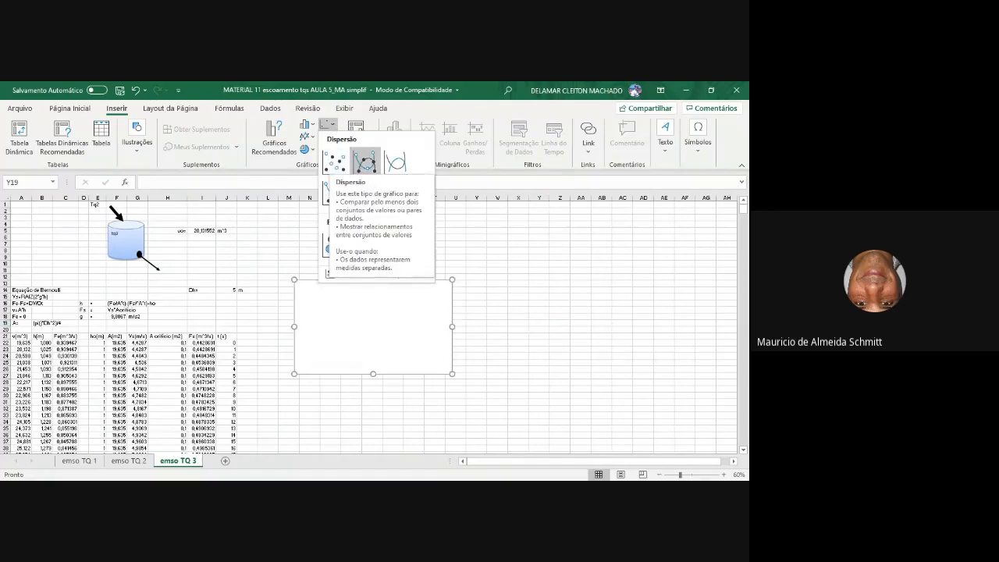
{"action": "left_click", "coordinate": [365, 162]}
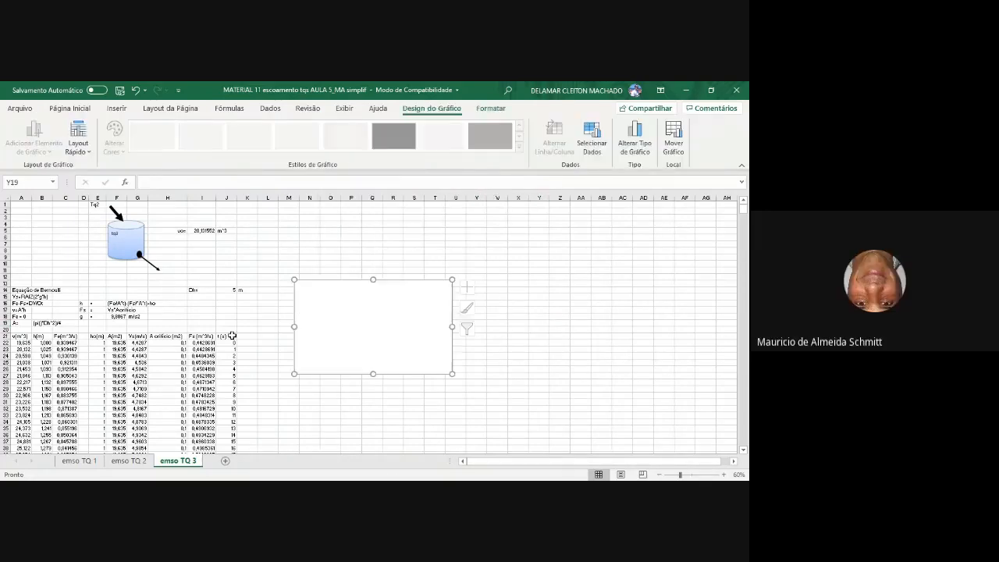
Step: Add a data series named "Fe m³/s" to the empty chart's data source
{"action": "scroll", "coordinate": [138, 418], "scroll_direction": "down", "scroll_amount": 2}
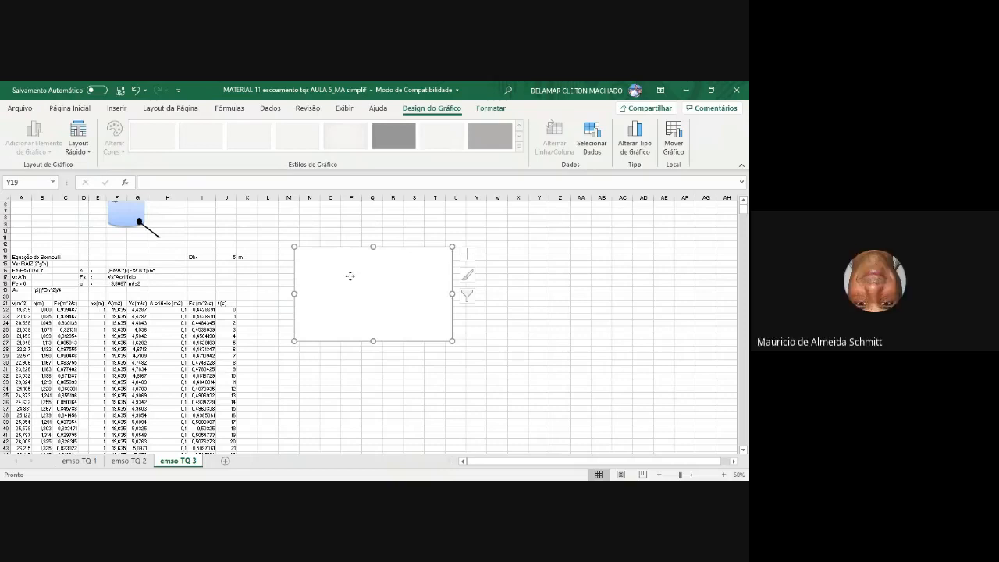
{"action": "right_click", "coordinate": [352, 279]}
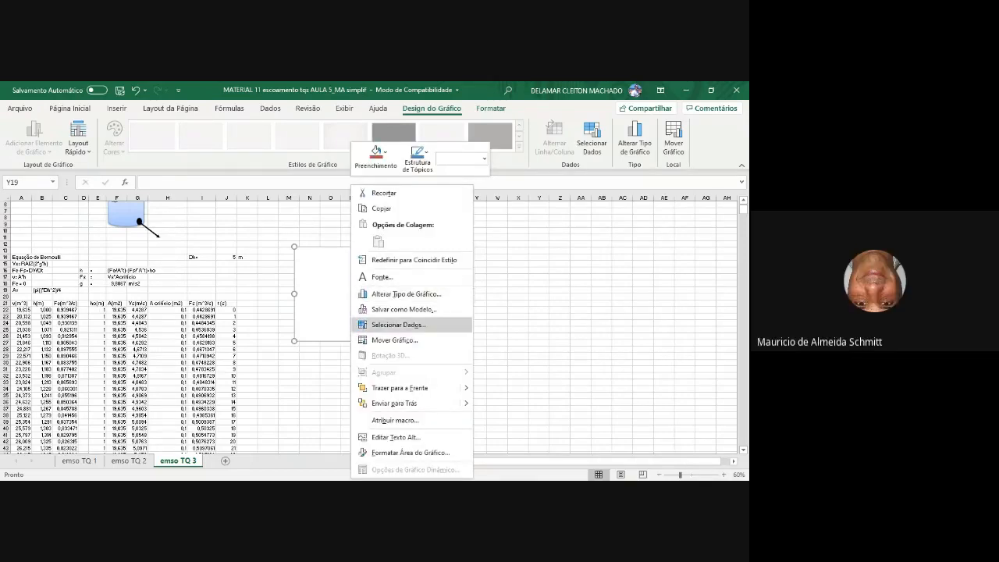
{"action": "left_click", "coordinate": [398, 325]}
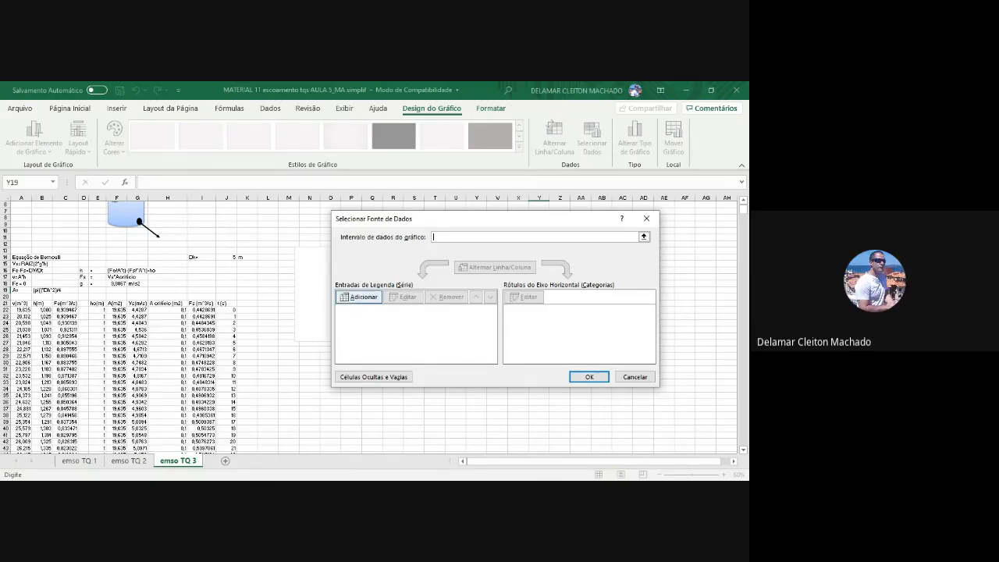
{"action": "left_click", "coordinate": [360, 297]}
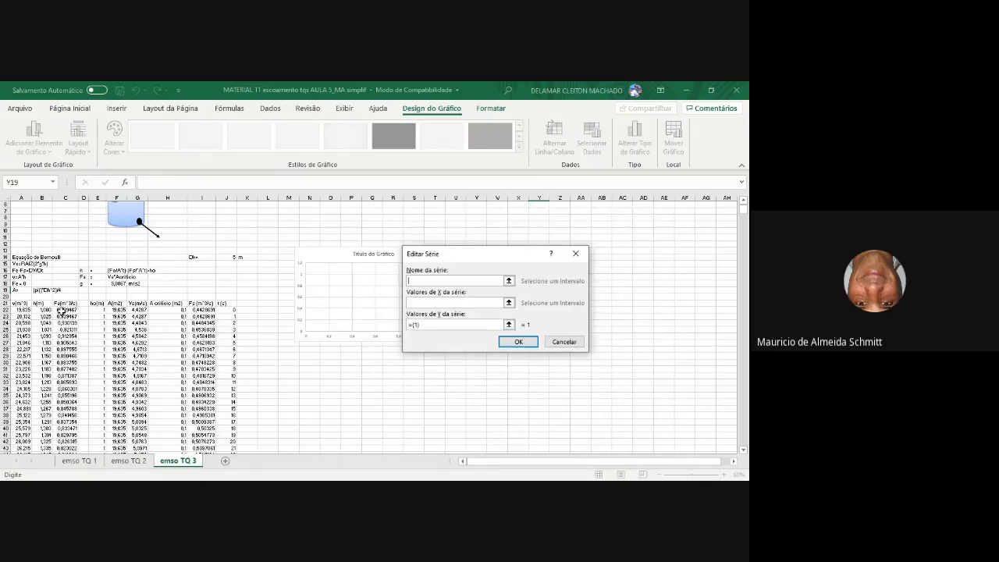
{"action": "type", "text": "Fe m³/s"}
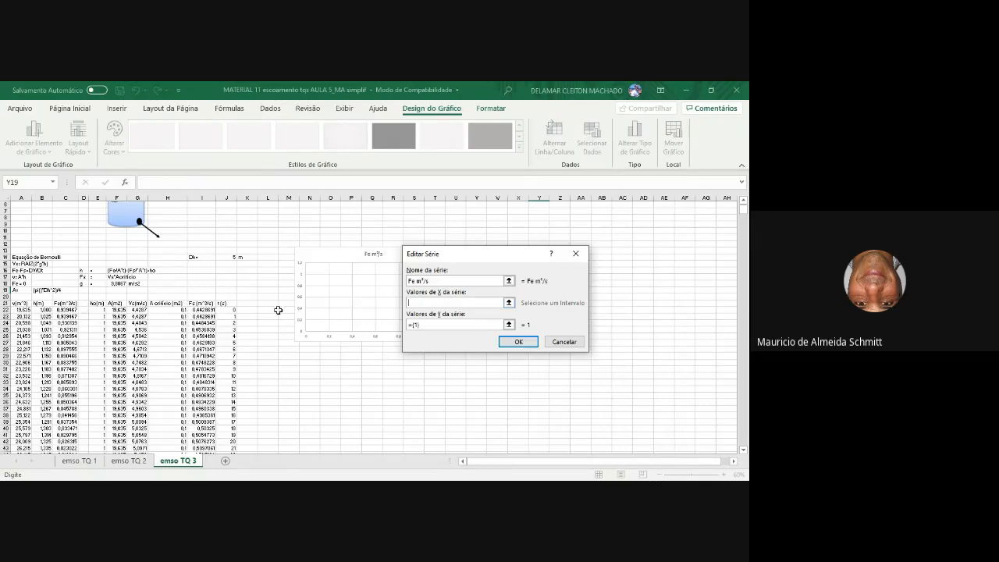
Step: Set the Fe series' X values to the time column, cells J22:J122 of emso TQ 3
{"action": "left_click", "coordinate": [508, 302]}
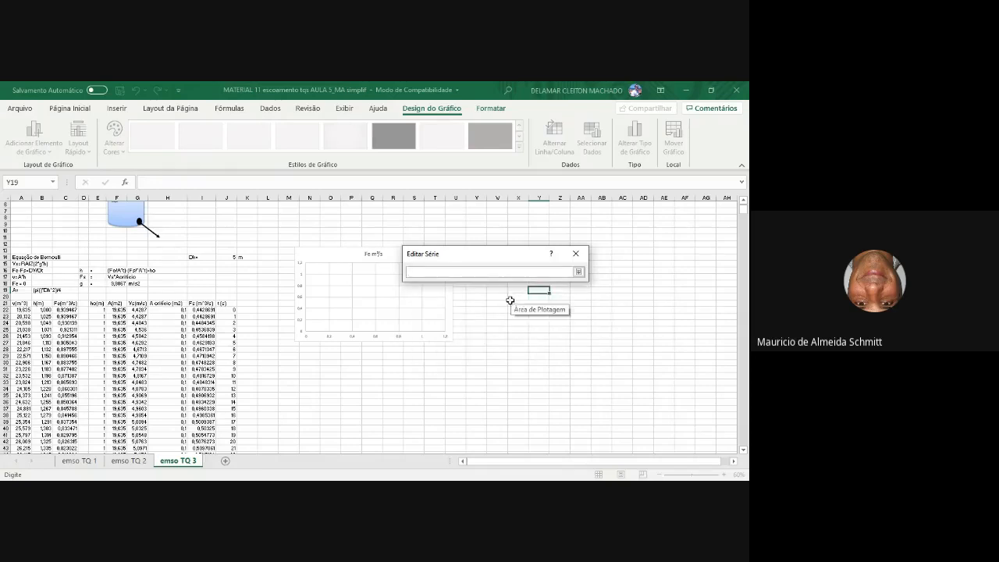
{"action": "left_click_drag", "start_coordinate": [56, 318], "coordinate": [48, 400]}
{"action": "scroll", "coordinate": [301, 344], "scroll_direction": "up", "scroll_amount": 13}
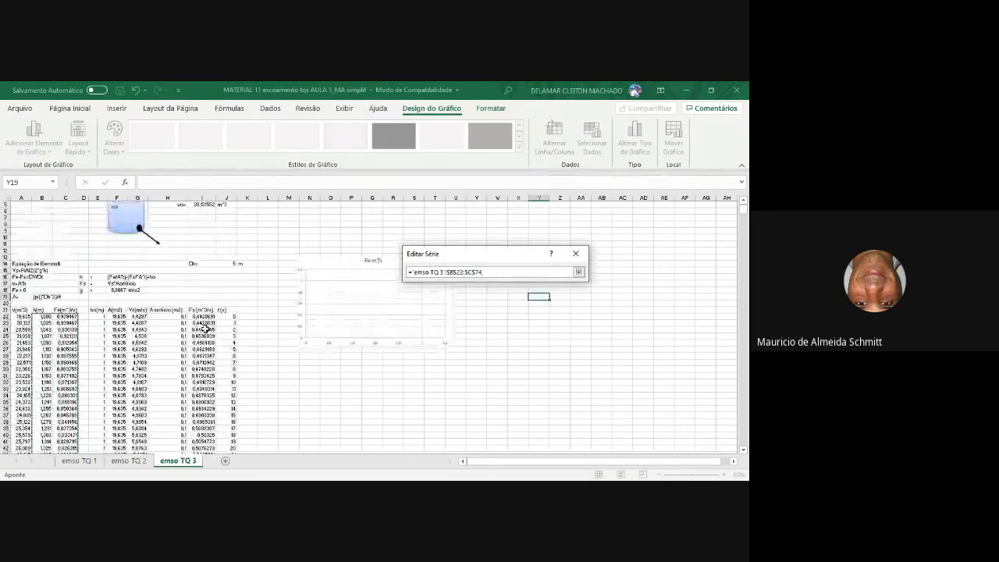
{"action": "left_click", "coordinate": [230, 318]}
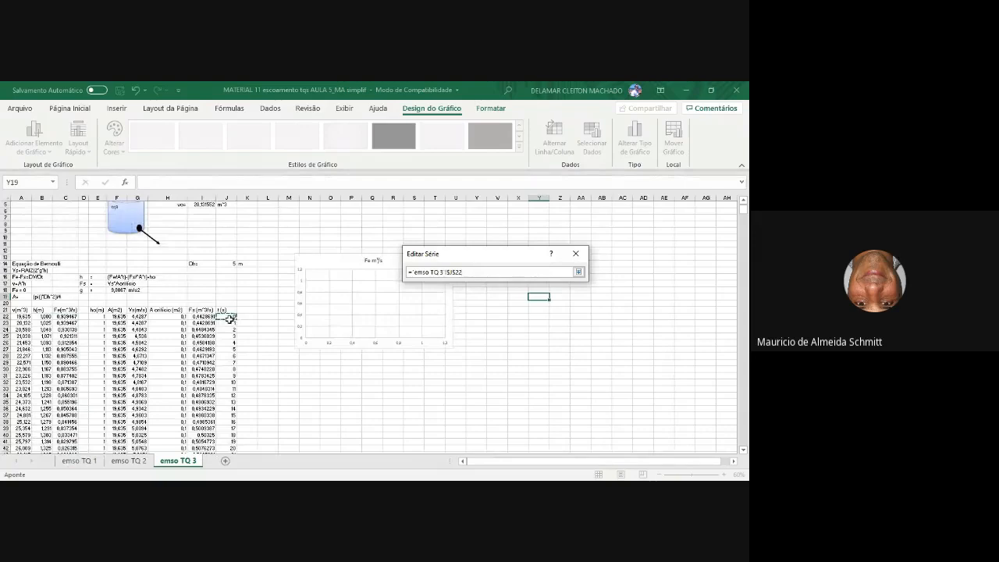
{"action": "left_click_drag", "start_coordinate": [226, 317], "coordinate": [229, 414]}
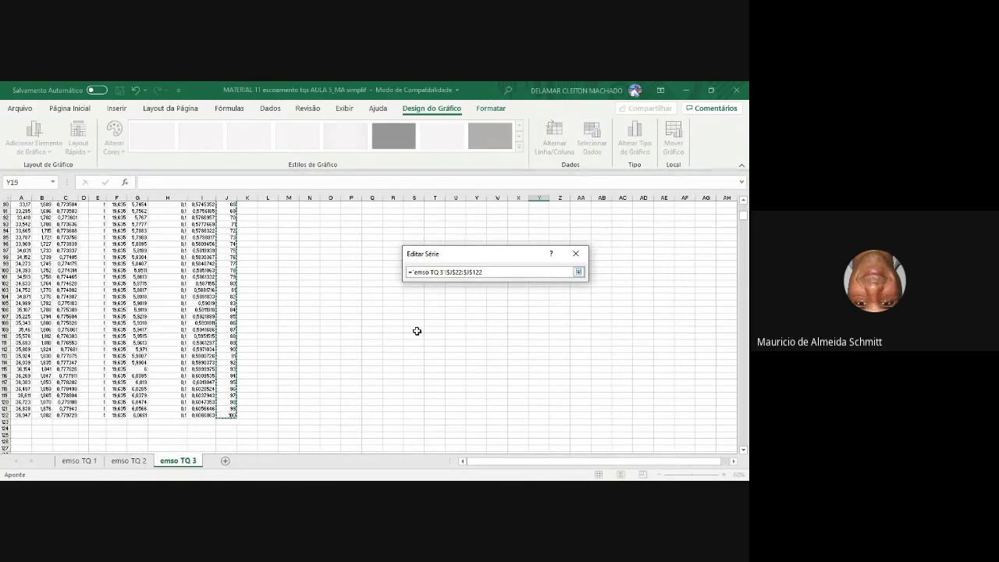
{"action": "key", "text": "Return"}
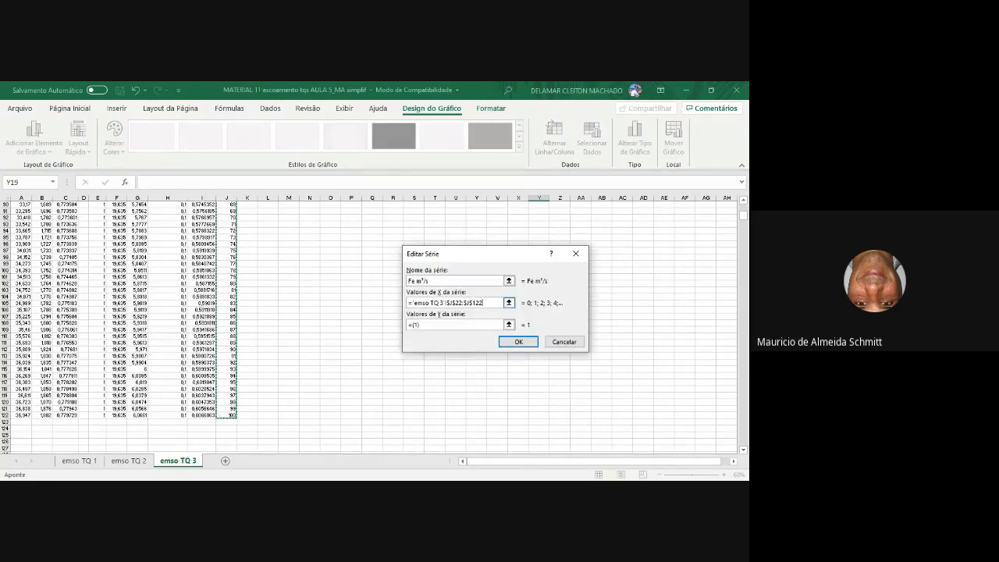
Step: Try to set the Fe series' Y values by adding the range C22:C122 to the default ={1} entry
{"action": "scroll", "coordinate": [479, 358], "scroll_direction": "up", "scroll_amount": 2}
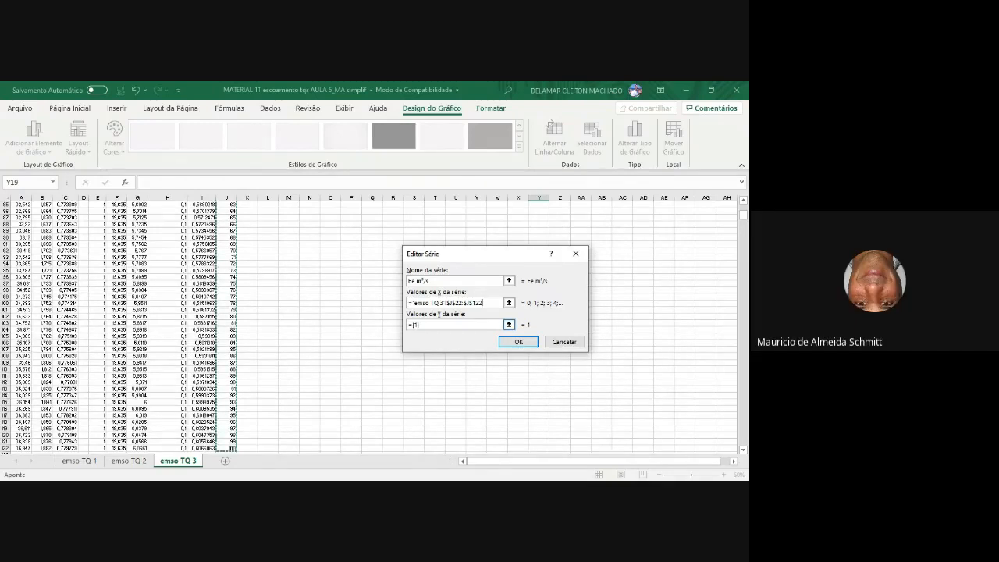
{"action": "left_click", "coordinate": [453, 325]}
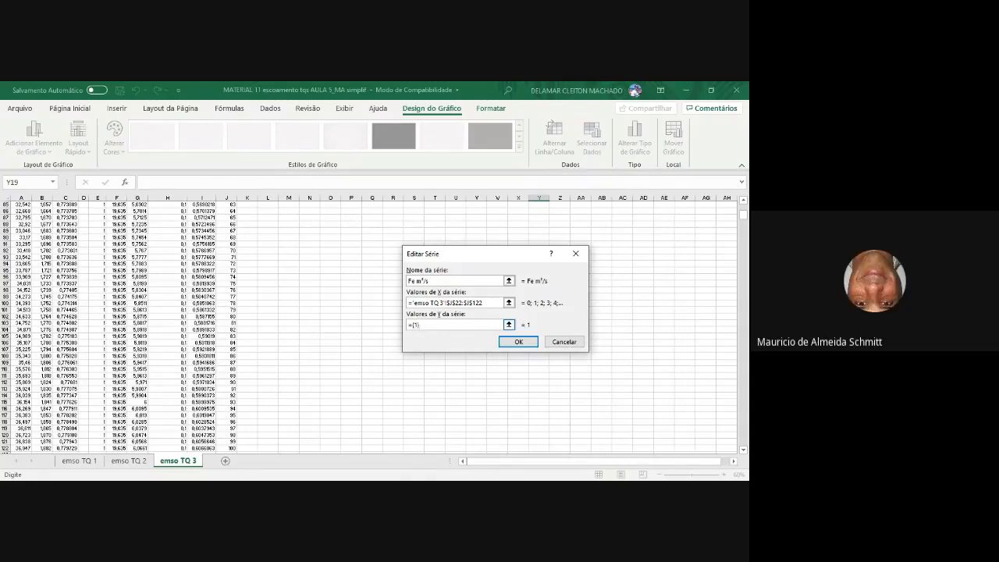
{"action": "left_click", "coordinate": [509, 324]}
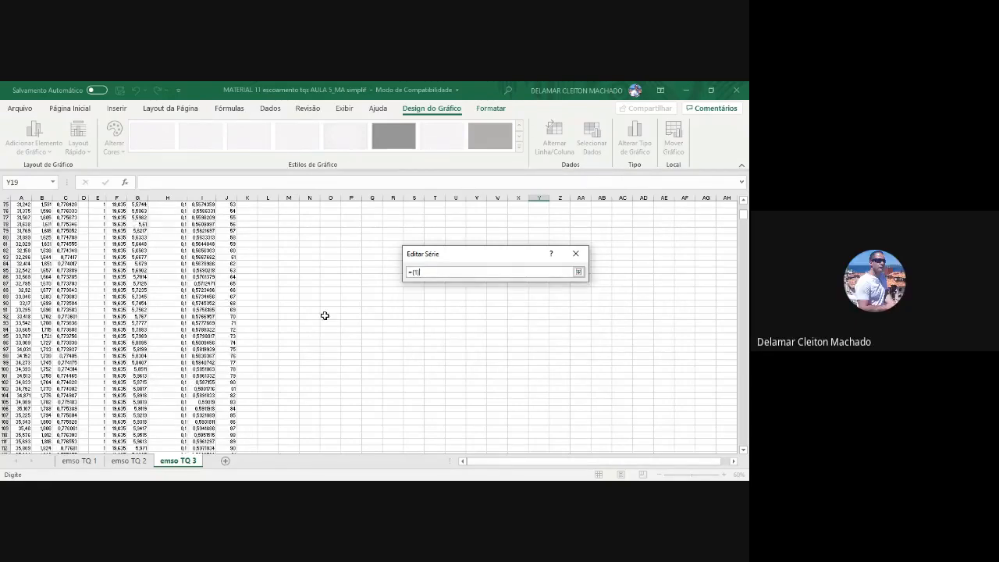
{"action": "scroll", "coordinate": [167, 326], "scroll_direction": "up", "scroll_amount": 15}
{"action": "scroll", "coordinate": [167, 326], "scroll_direction": "up", "scroll_amount": 13}
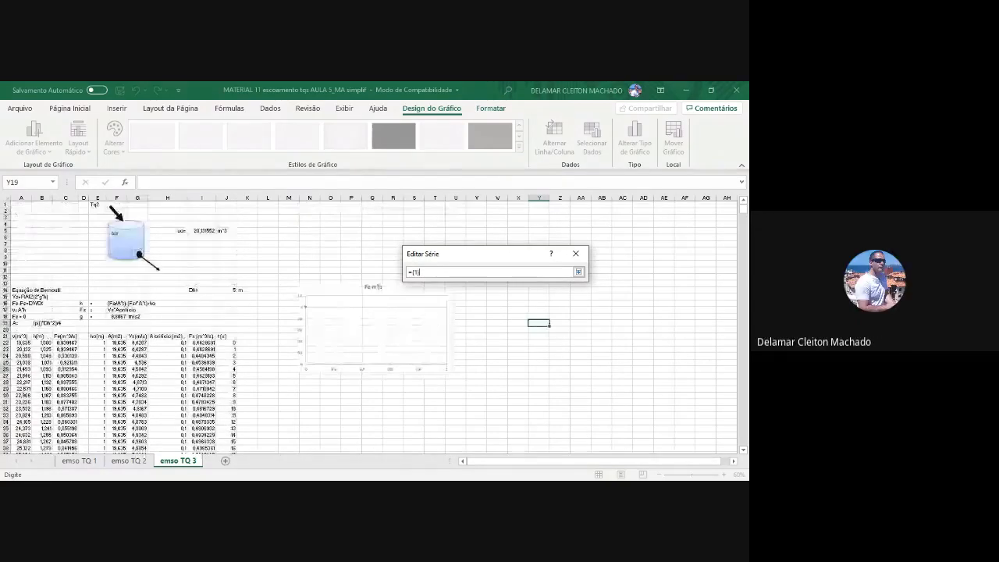
{"action": "type", "text": "+"}
{"action": "left_click_drag", "start_coordinate": [65, 343], "coordinate": [74, 431]}
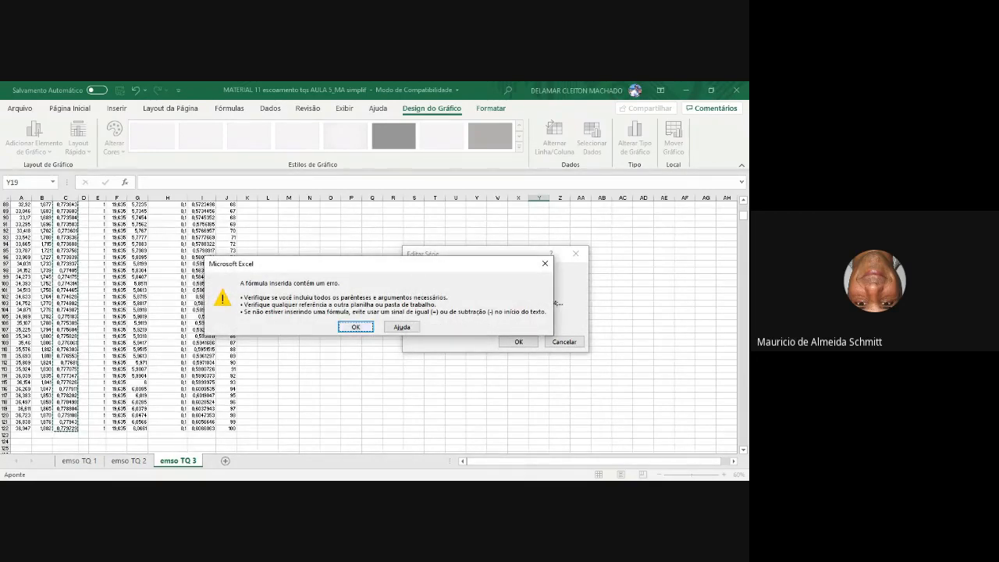
{"action": "left_click", "coordinate": [360, 325]}
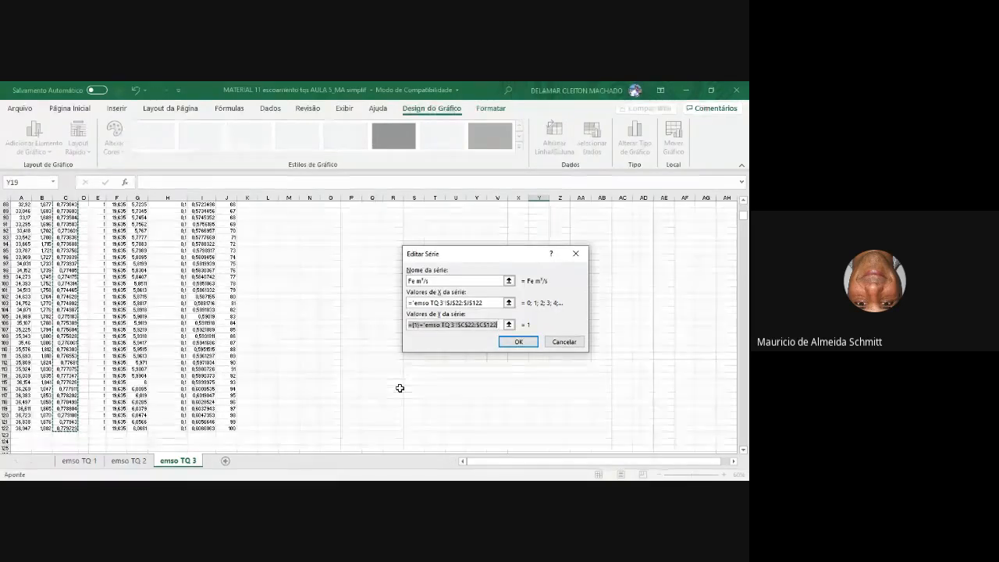
{"action": "left_click", "coordinate": [519, 341]}
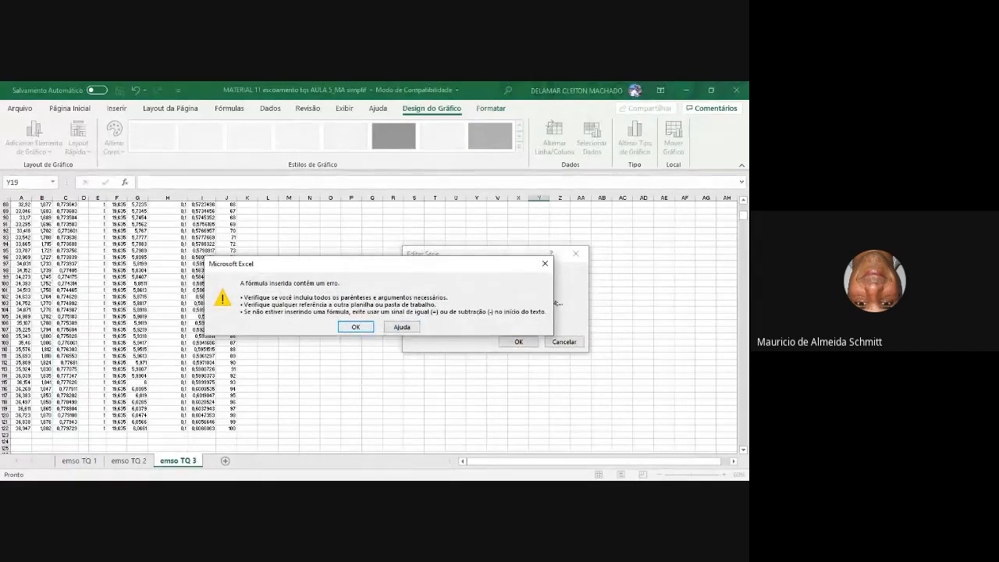
{"action": "left_click", "coordinate": [355, 327]}
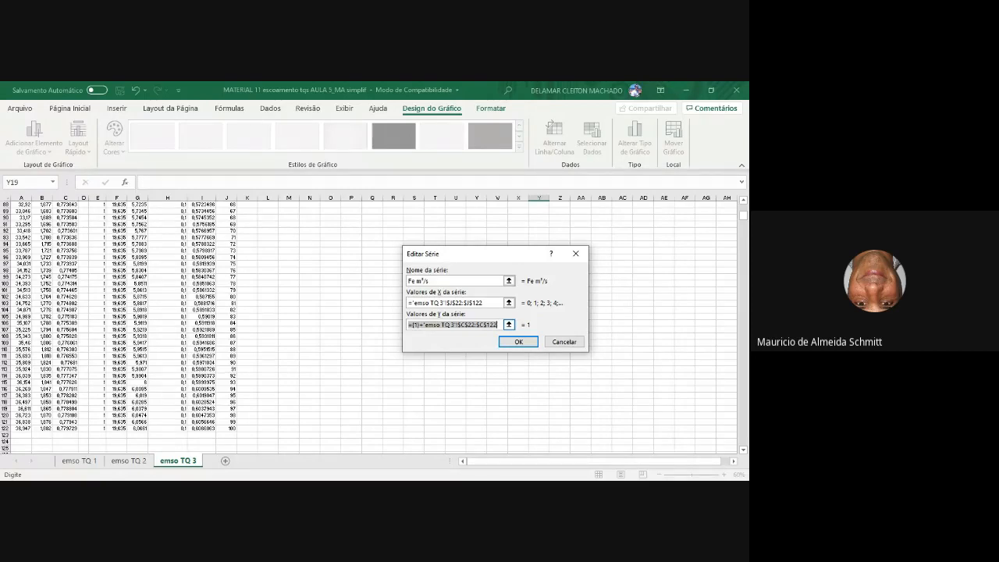
{"action": "left_click", "coordinate": [509, 324]}
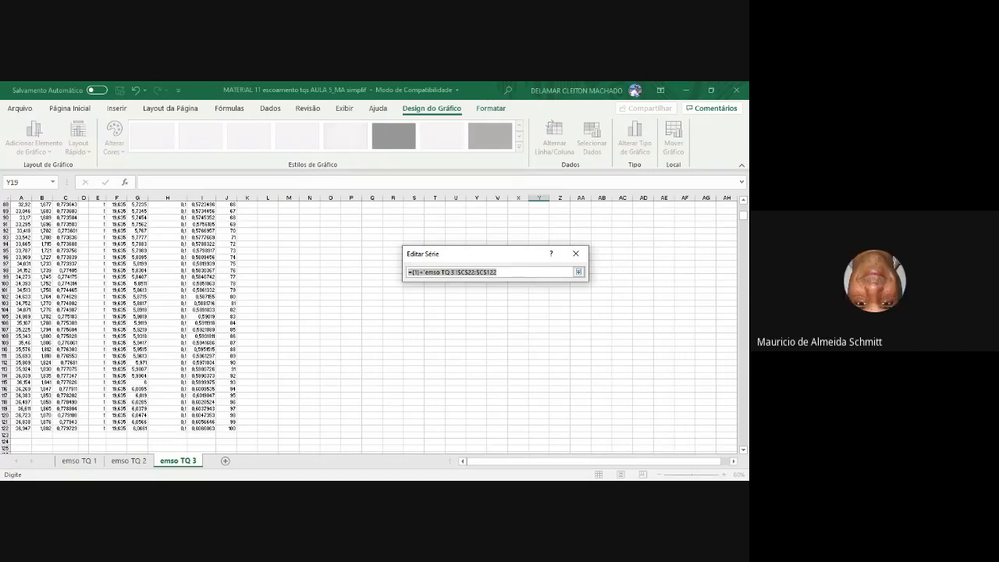
{"action": "left_click", "coordinate": [579, 272]}
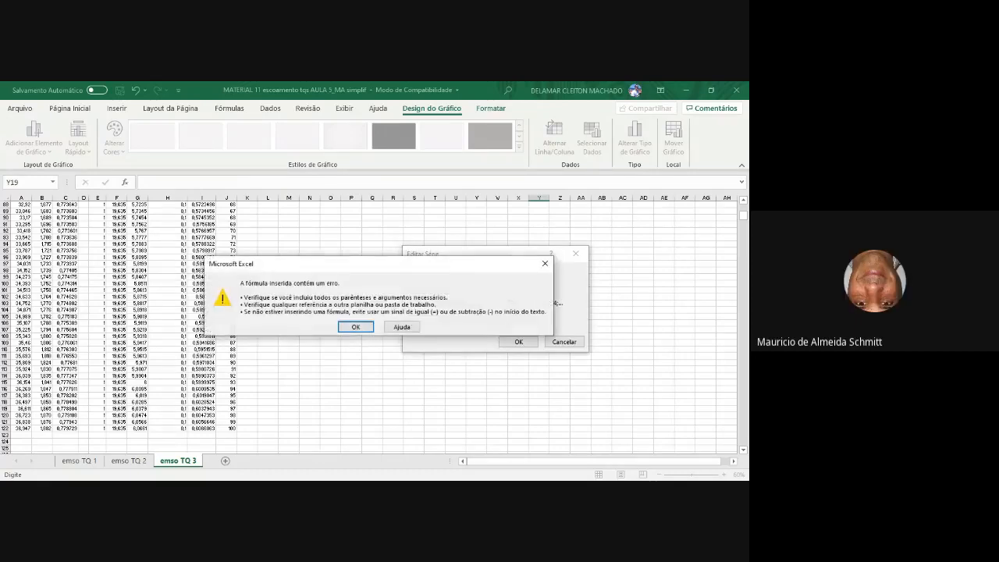
{"action": "left_click", "coordinate": [356, 326]}
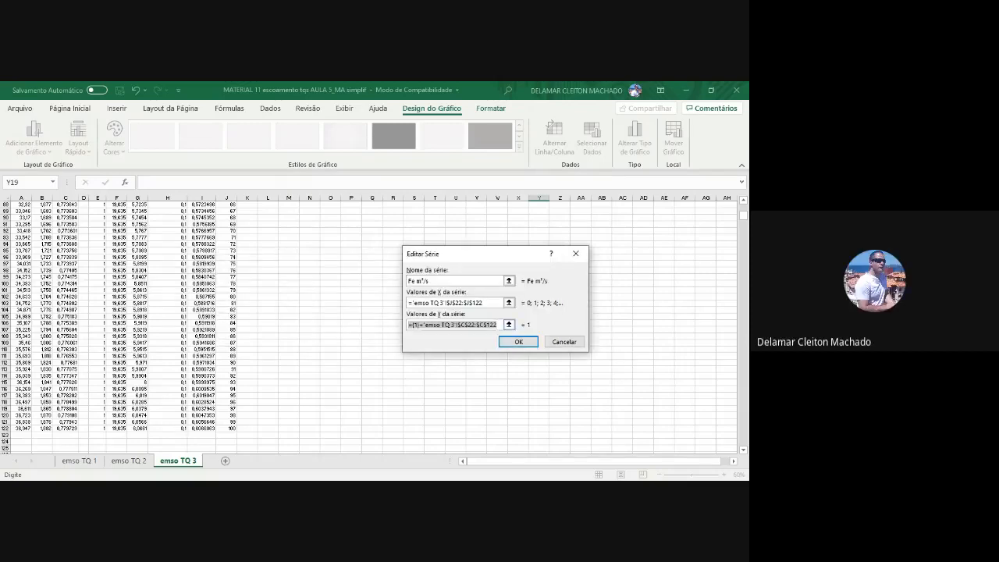
Step: Replace the Fe series' Y values entry with only the range C22:C122 of emso TQ 3 and accept the series
{"action": "key", "text": "BackSpace"}
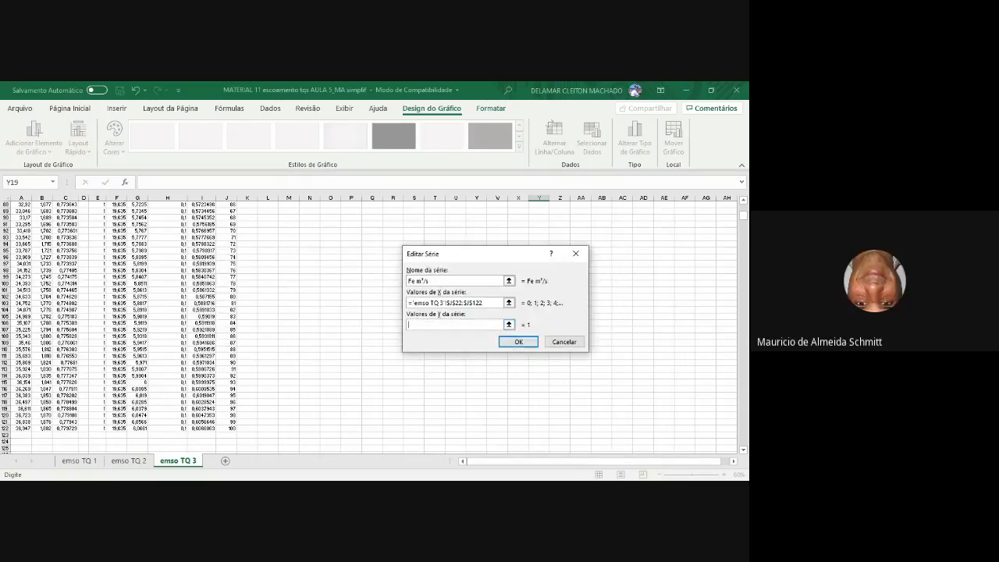
{"action": "scroll", "coordinate": [104, 291], "scroll_direction": "up", "scroll_amount": 5}
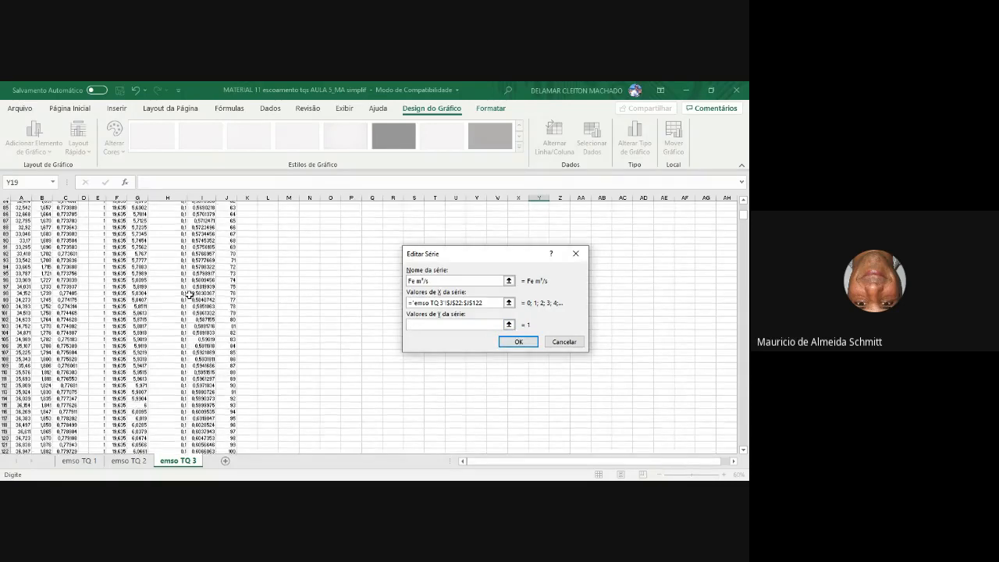
{"action": "scroll", "coordinate": [104, 292], "scroll_direction": "up", "scroll_amount": 20}
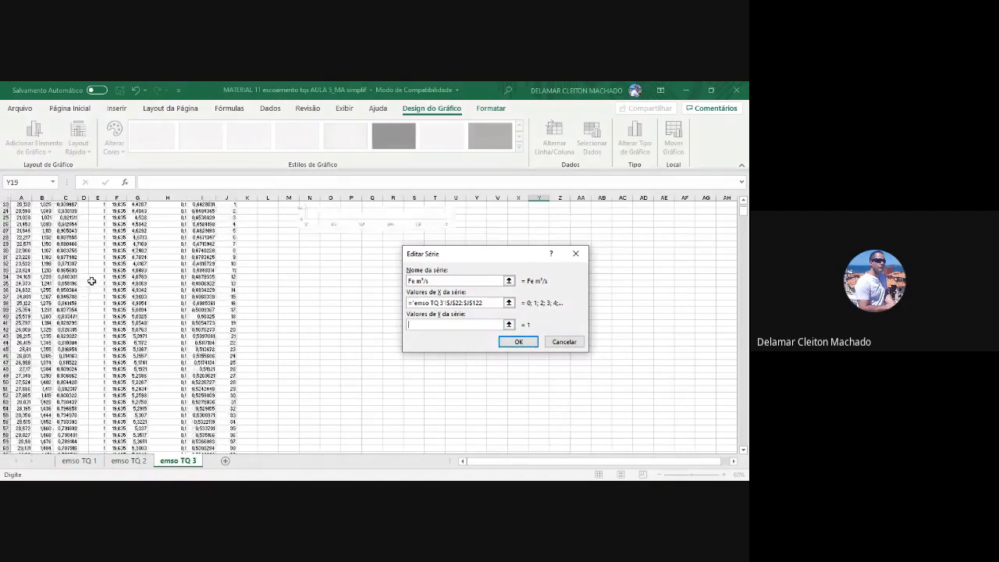
{"action": "left_click_drag", "start_coordinate": [66, 342], "coordinate": [65, 441]}
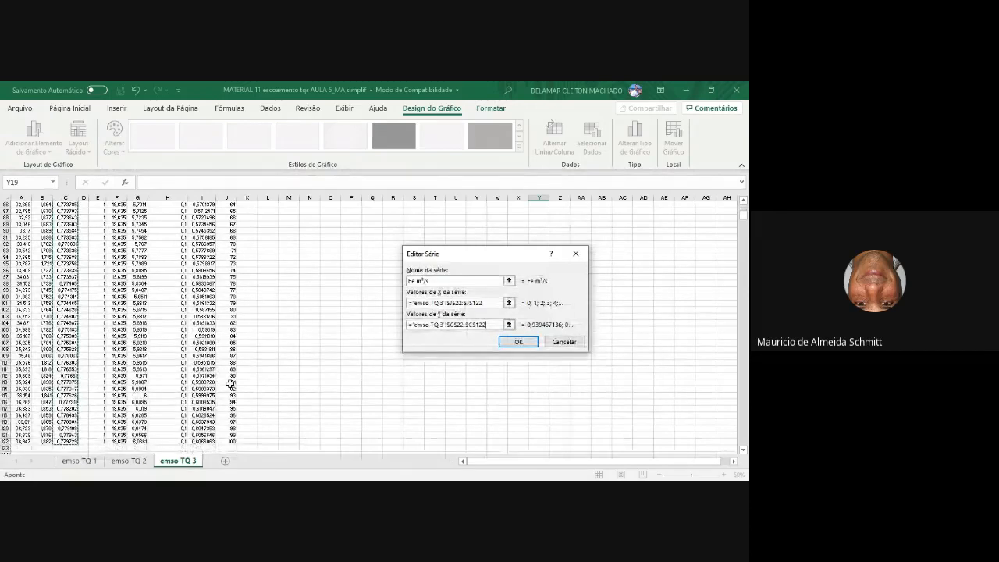
{"action": "key", "text": "Return"}
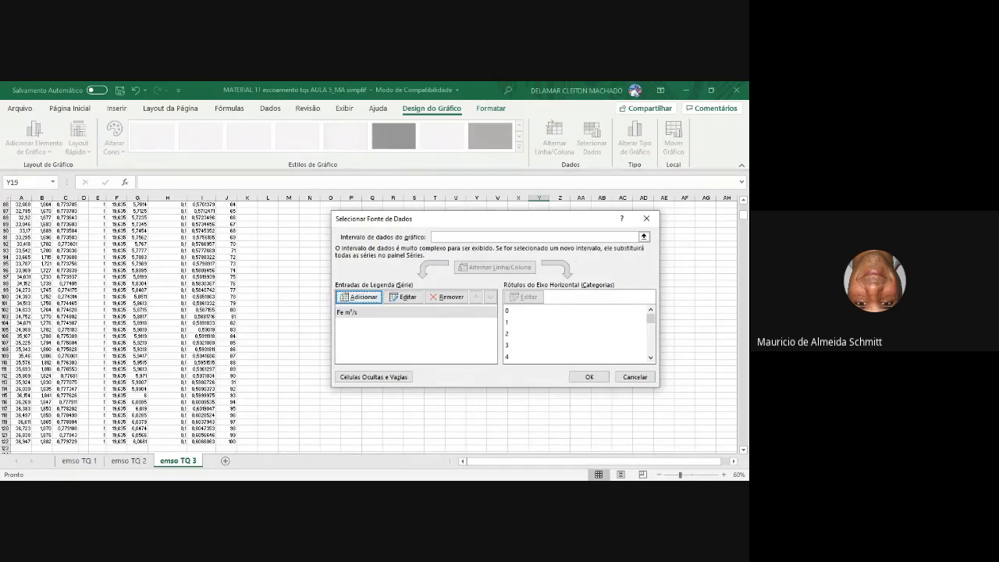
{"action": "left_click", "coordinate": [355, 298]}
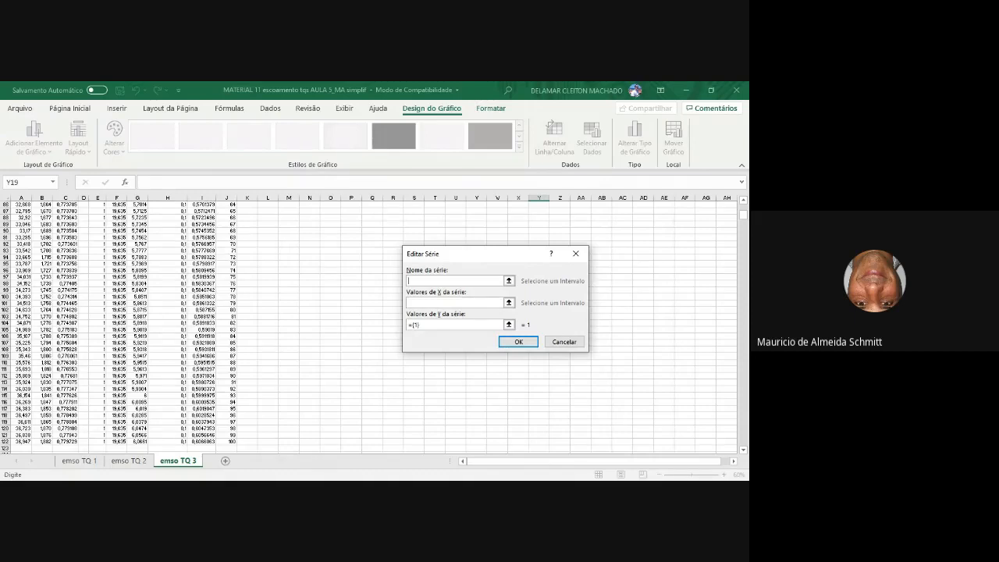
{"action": "type", "text": "f"}
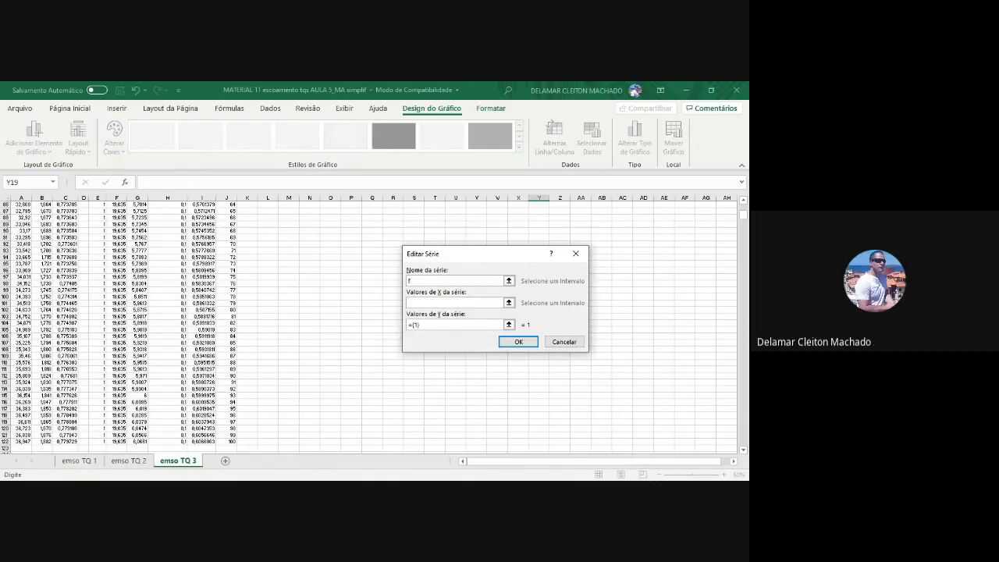
{"action": "type", "text": "s"}
{"action": "key", "text": "BackSpace"}
{"action": "key", "text": "BackSpace"}
{"action": "type", "text": "Fs"}
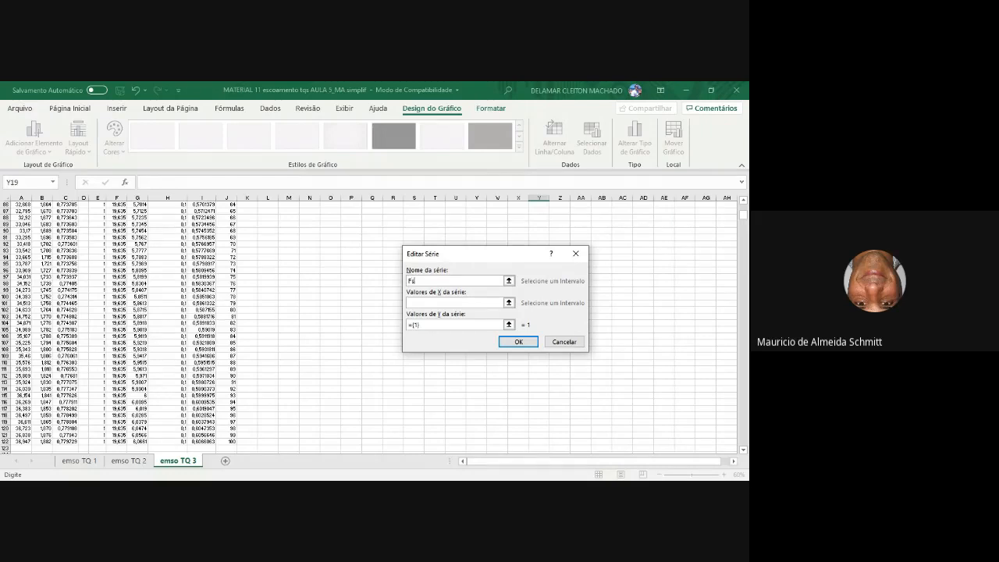
{"action": "left_click", "coordinate": [425, 325]}
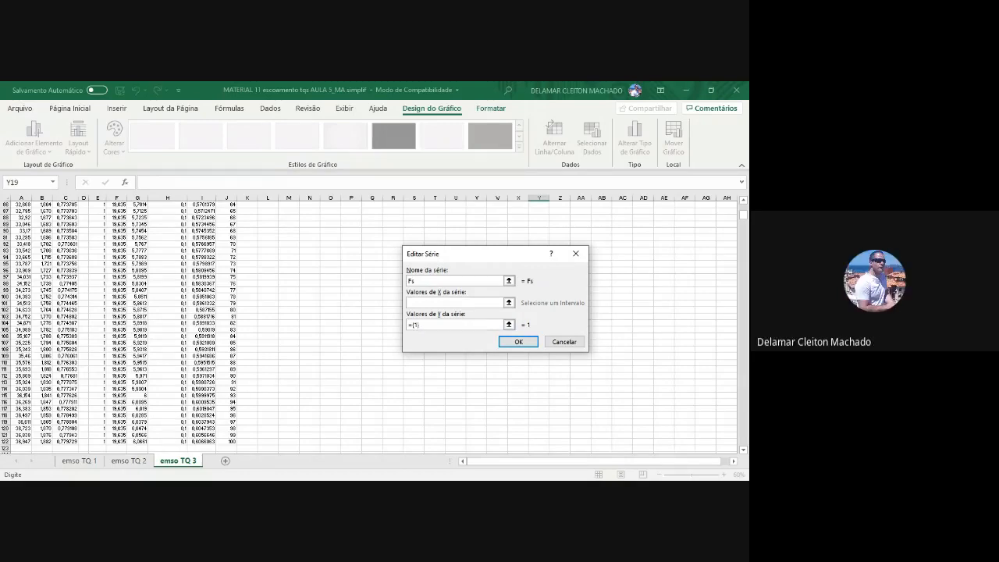
{"action": "key", "text": "BackSpace"}
{"action": "key", "text": "BackSpace"}
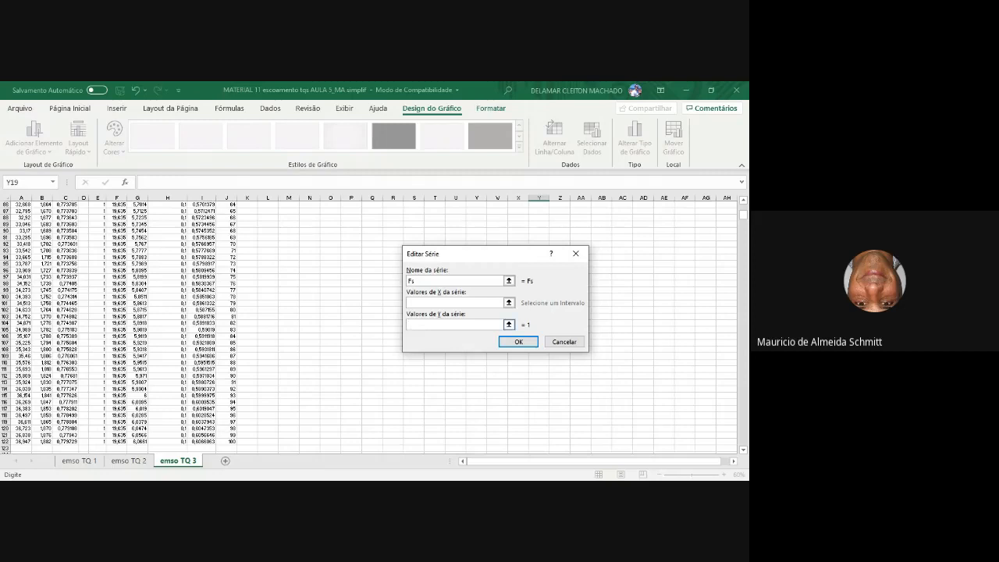
{"action": "left_click", "coordinate": [468, 303]}
{"action": "left_click", "coordinate": [380, 317]}
{"action": "left_click", "coordinate": [509, 281]}
{"action": "left_click", "coordinate": [390, 315]}
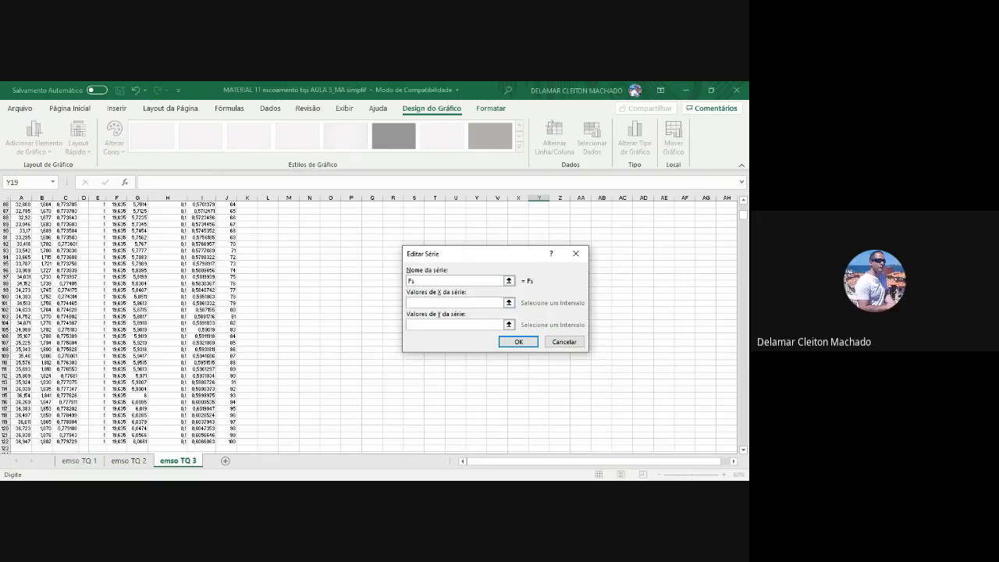
{"action": "left_click", "coordinate": [509, 303]}
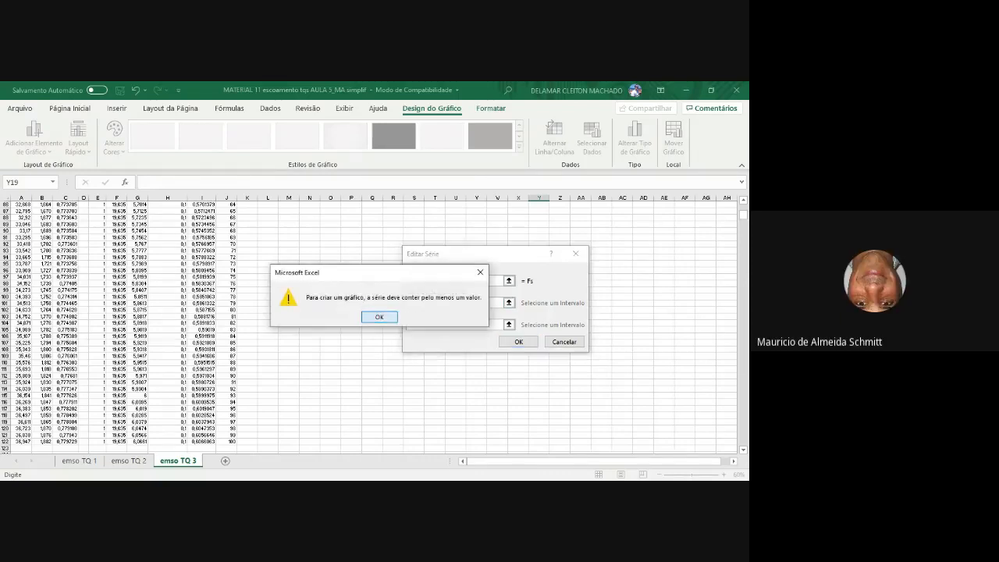
{"action": "key", "text": "Return"}
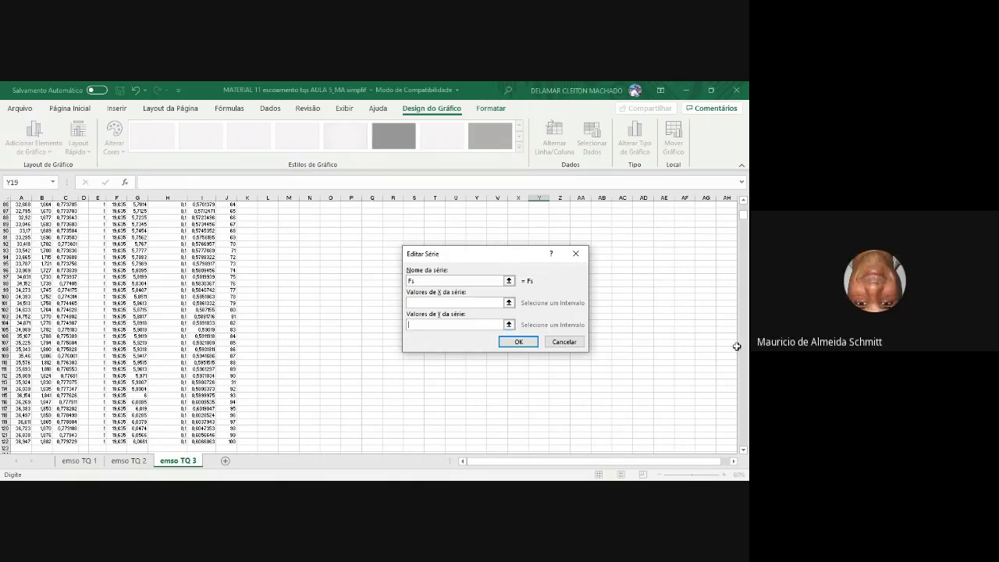
{"action": "left_click", "coordinate": [563, 342]}
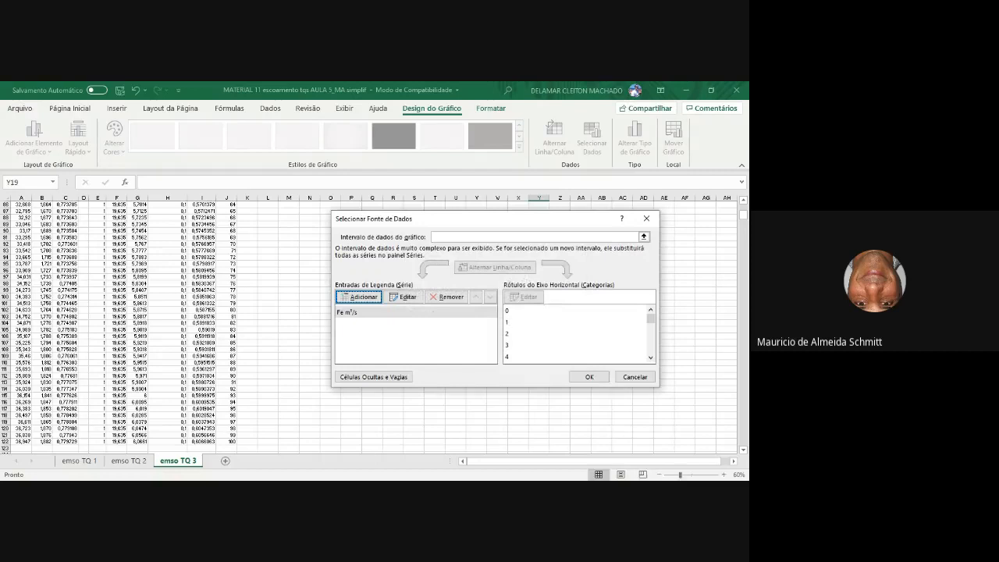
Step: Add a series named "Fs m³/s" to the chart, with the time cells J22:J122 of emso TQ 3 as X values
{"action": "left_click", "coordinate": [376, 296]}
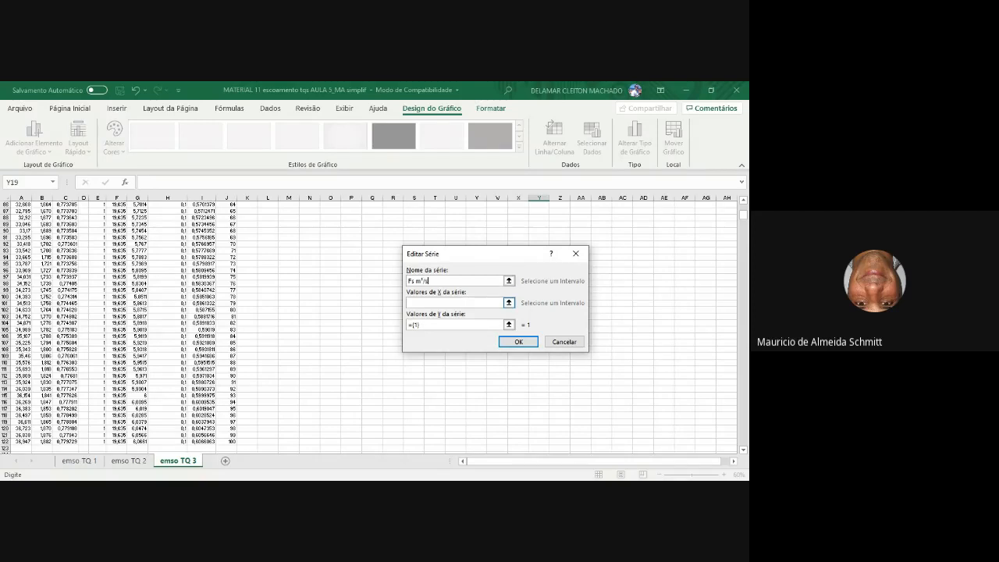
{"action": "left_click", "coordinate": [509, 303]}
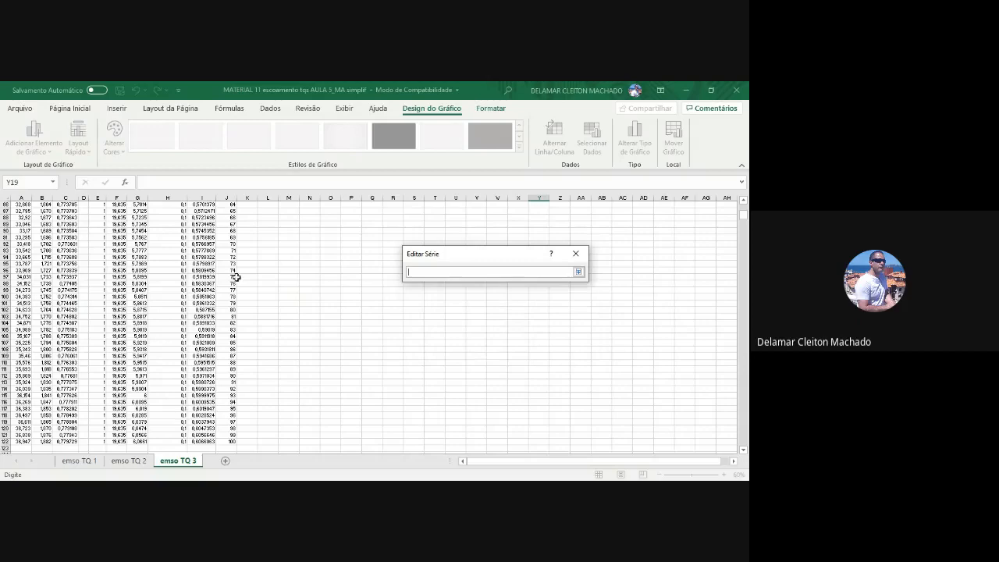
{"action": "scroll", "coordinate": [101, 276], "scroll_direction": "up", "scroll_amount": 1}
{"action": "scroll", "coordinate": [101, 276], "scroll_direction": "up", "scroll_amount": 20}
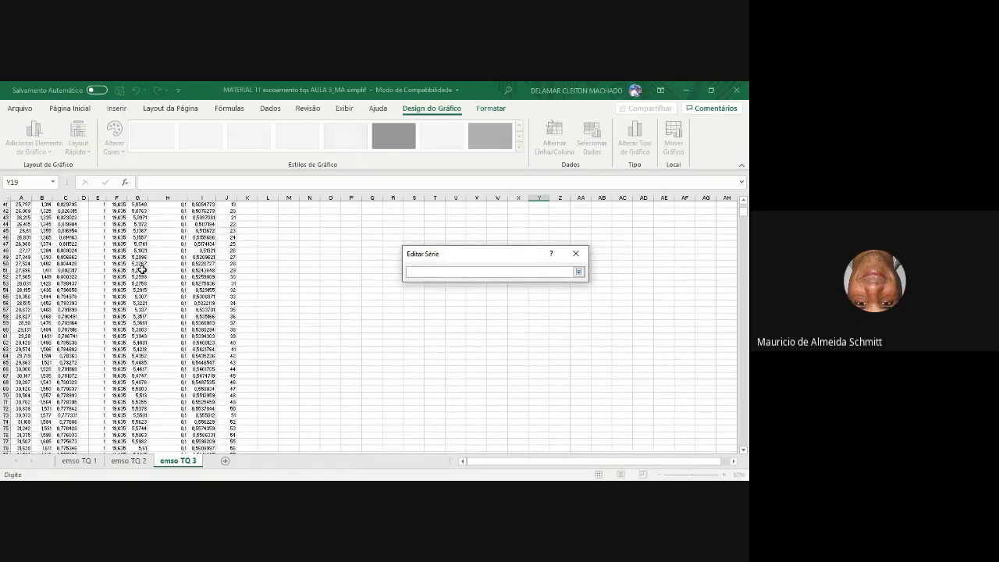
{"action": "scroll", "coordinate": [199, 319], "scroll_direction": "down", "scroll_amount": 2}
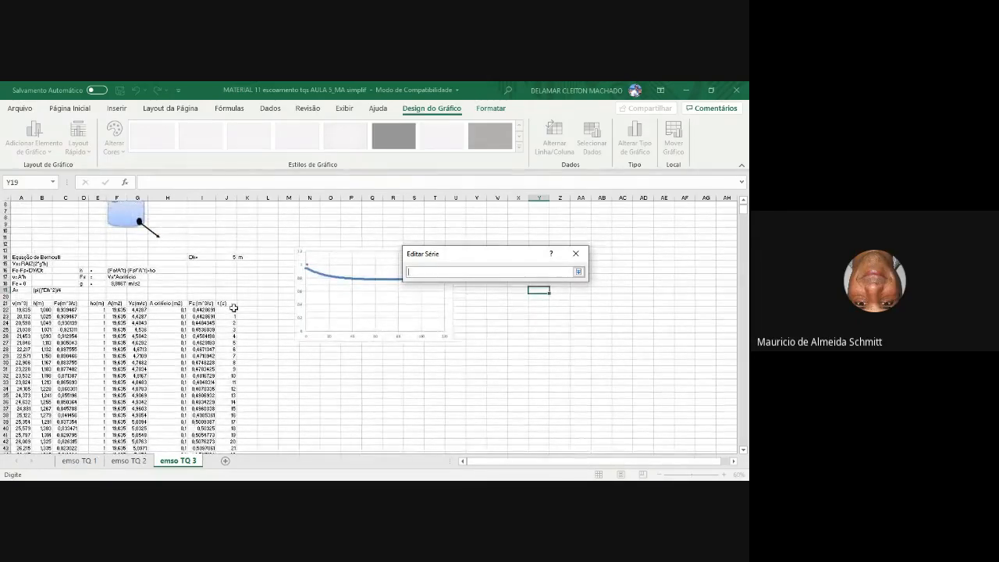
{"action": "left_click_drag", "start_coordinate": [229, 309], "coordinate": [234, 468]}
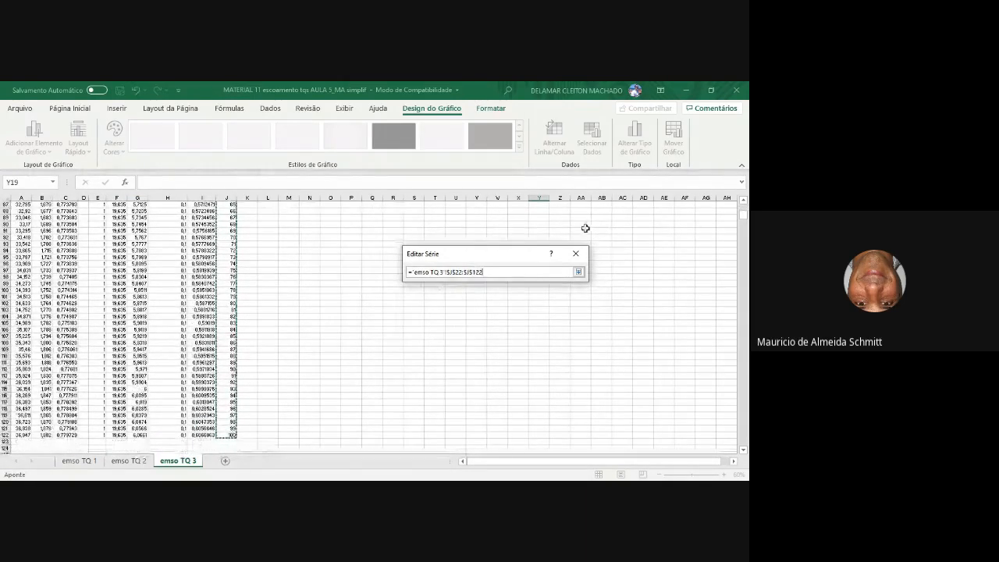
{"action": "key", "text": "Return"}
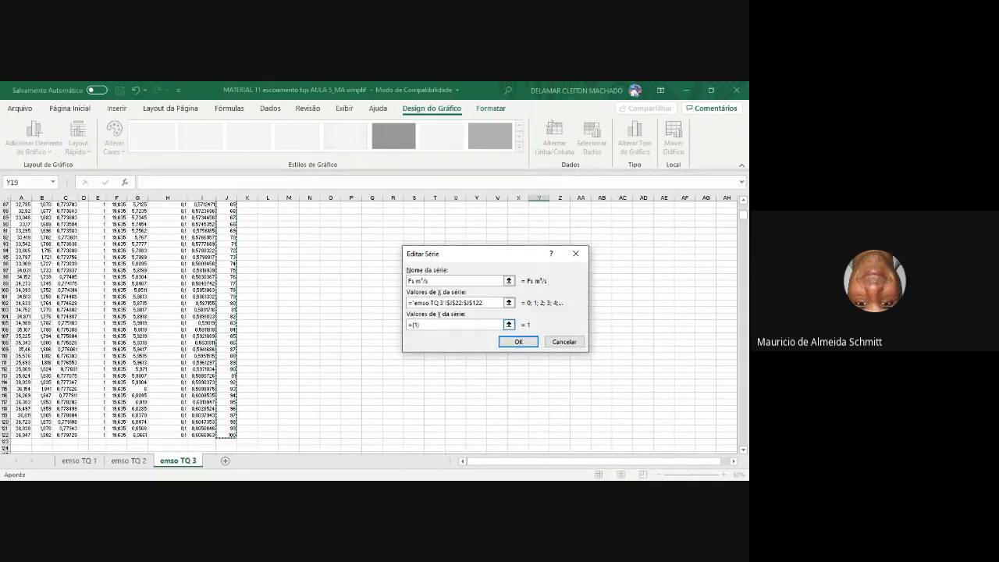
Step: Set the Fs series' Y values to cells I22:I122 of emso TQ 3 and accept the series and the chart's data source
{"action": "left_click", "coordinate": [509, 324]}
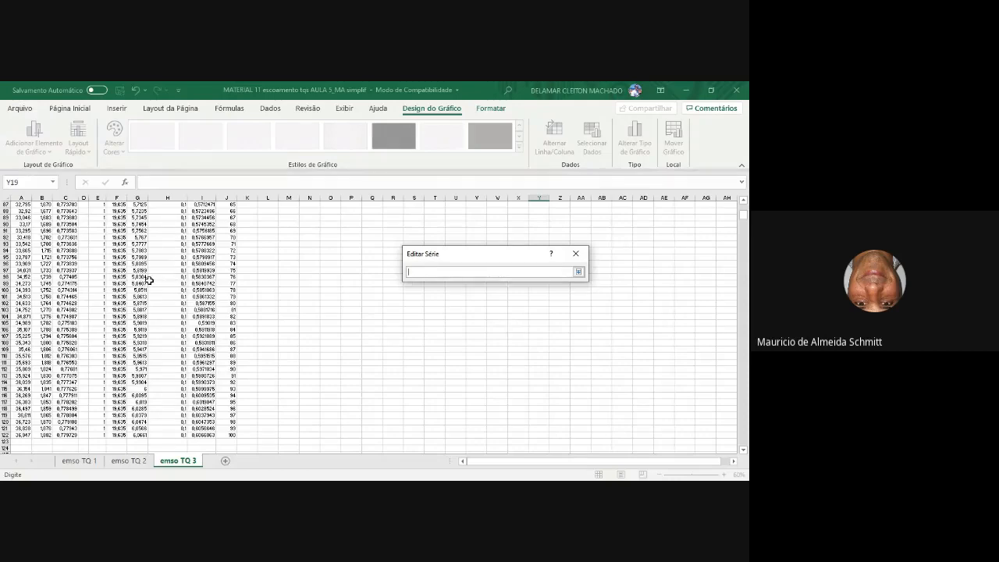
{"action": "scroll", "coordinate": [169, 271], "scroll_direction": "up", "scroll_amount": 20}
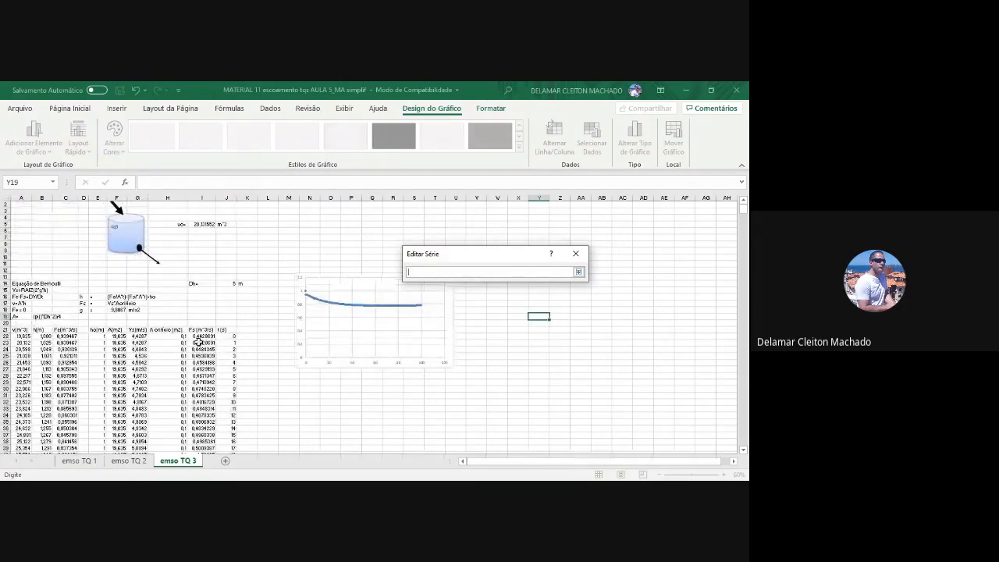
{"action": "left_click", "coordinate": [201, 337]}
{"action": "mouse_move", "coordinate": [216, 431]}
{"action": "left_mouse_down"}
{"action": "mouse_move", "coordinate": [219, 478]}
{"action": "mouse_move", "coordinate": [215, 415]}
{"action": "mouse_move", "coordinate": [212, 428]}
{"action": "left_mouse_up"}
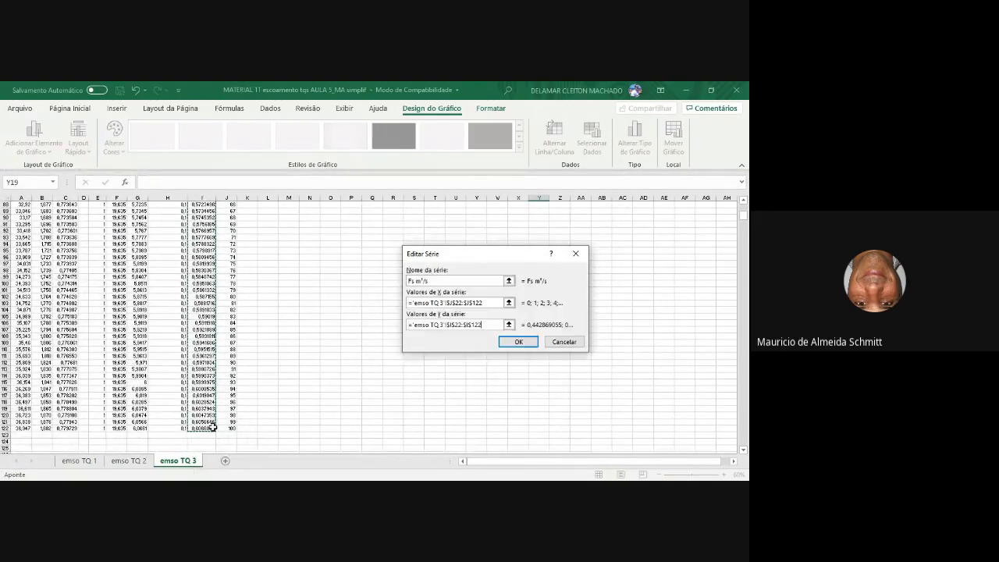
{"action": "key", "text": "Return"}
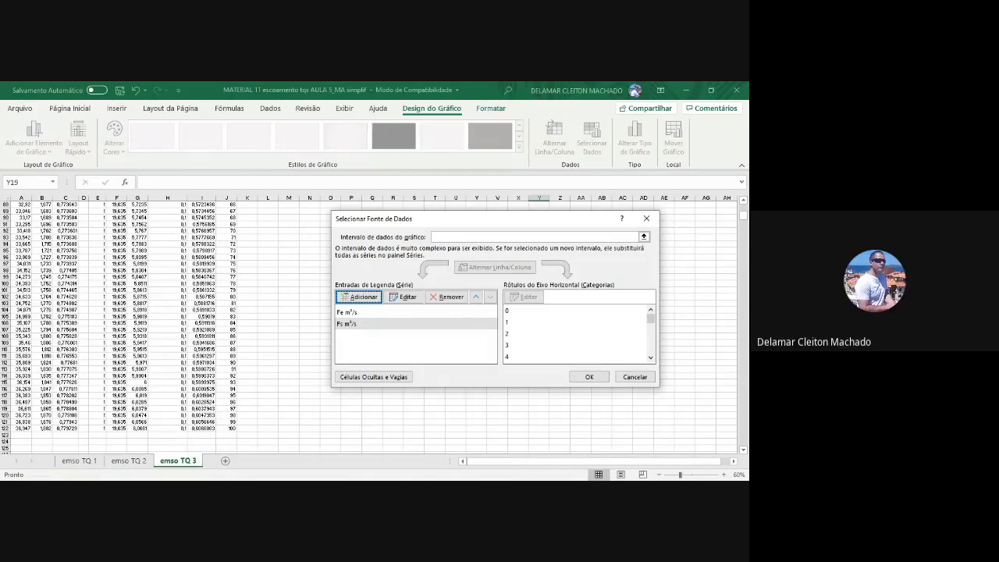
{"action": "left_click", "coordinate": [589, 377]}
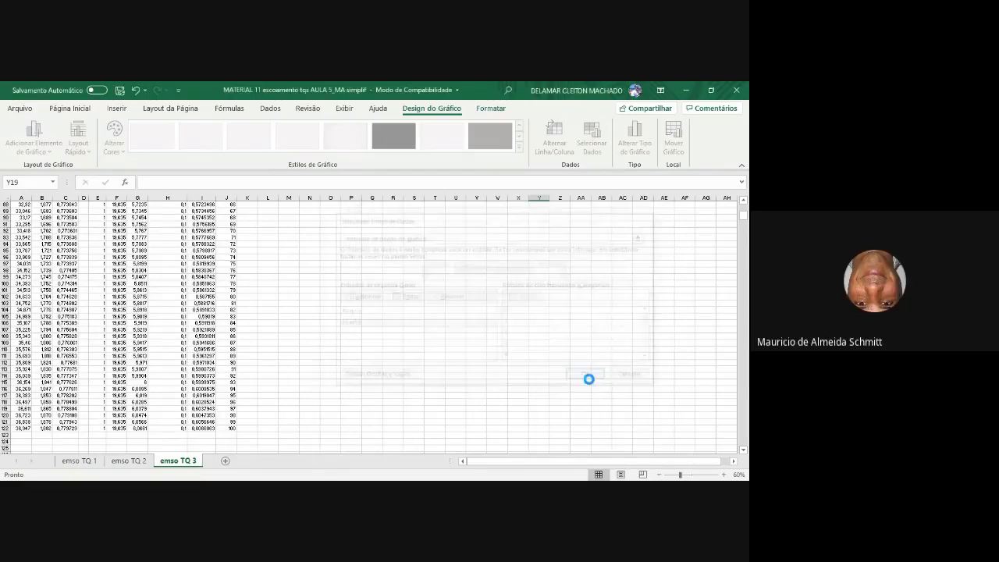
Step: Apply the first quick layout to the Fe and Fs chart on emso TQ 3
{"action": "scroll", "coordinate": [434, 329], "scroll_direction": "up", "scroll_amount": 1}
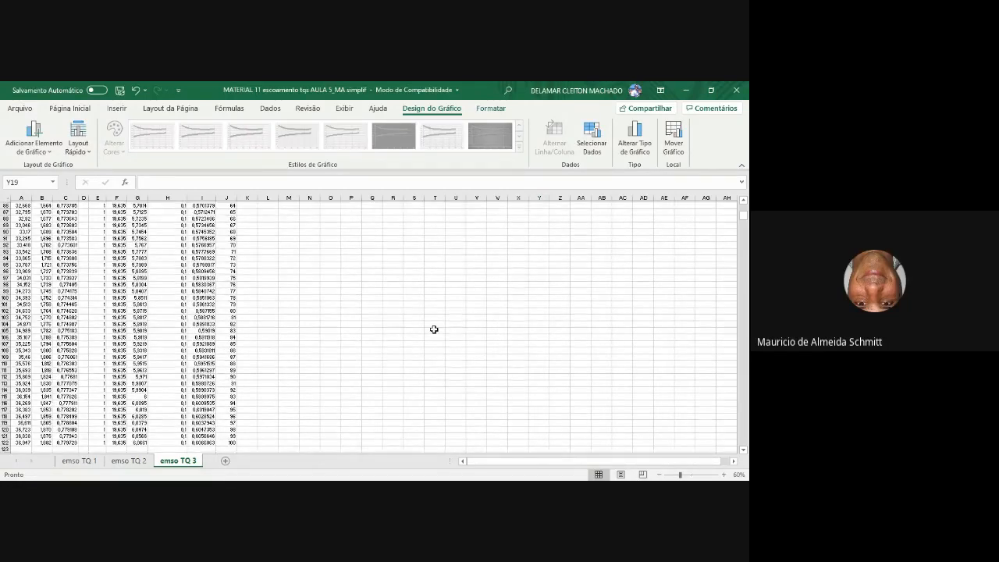
{"action": "scroll", "coordinate": [435, 329], "scroll_direction": "up", "scroll_amount": 20}
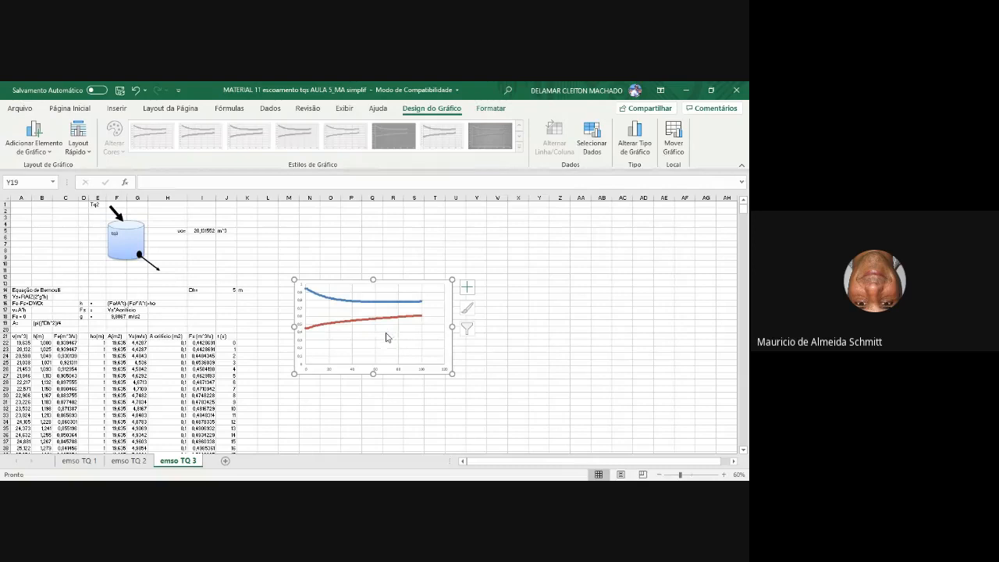
{"action": "left_click", "coordinate": [79, 132]}
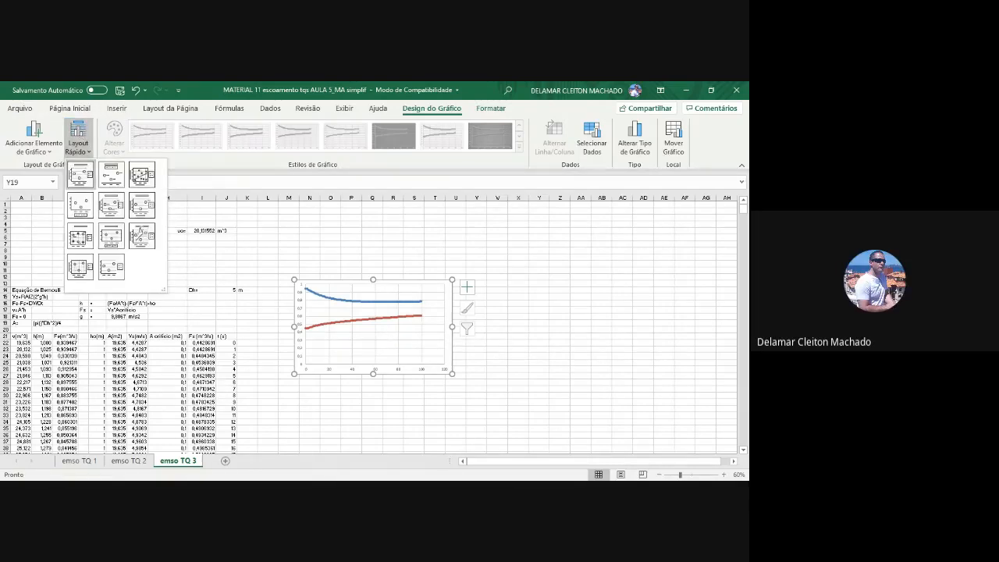
{"action": "left_click", "coordinate": [81, 172]}
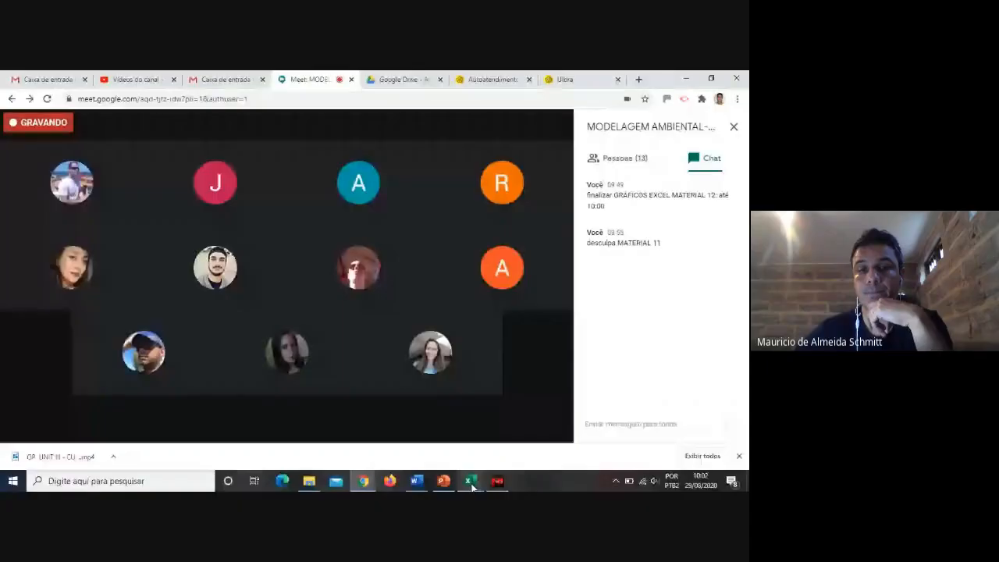
Step: Switch to the Excel workbook MATERIAL 11 escoamento tqs AULA 5_MA and view the feed-flow chart and tank diagram on in emso TQ123
{"action": "mouse_move", "coordinate": [471, 486]}
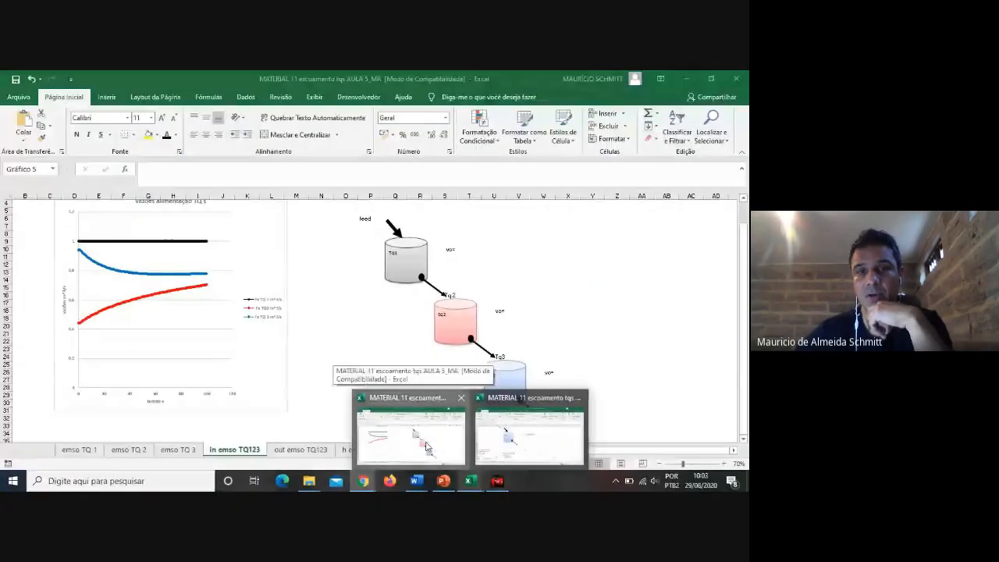
{"action": "left_click", "coordinate": [430, 428]}
{"action": "scroll", "coordinate": [601, 394], "scroll_direction": "up", "scroll_amount": 1}
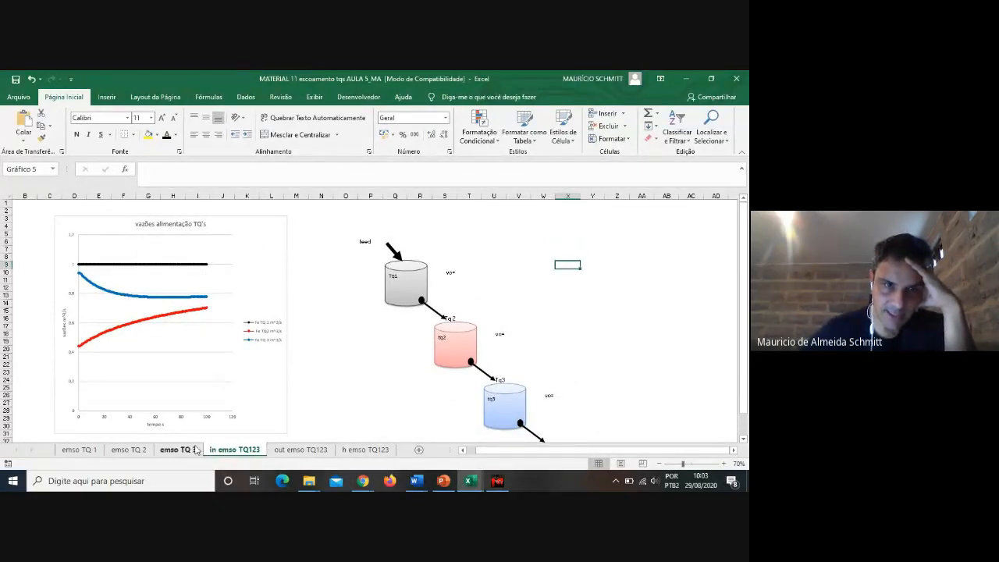
{"action": "scroll", "coordinate": [383, 243], "scroll_direction": "down", "scroll_amount": 1}
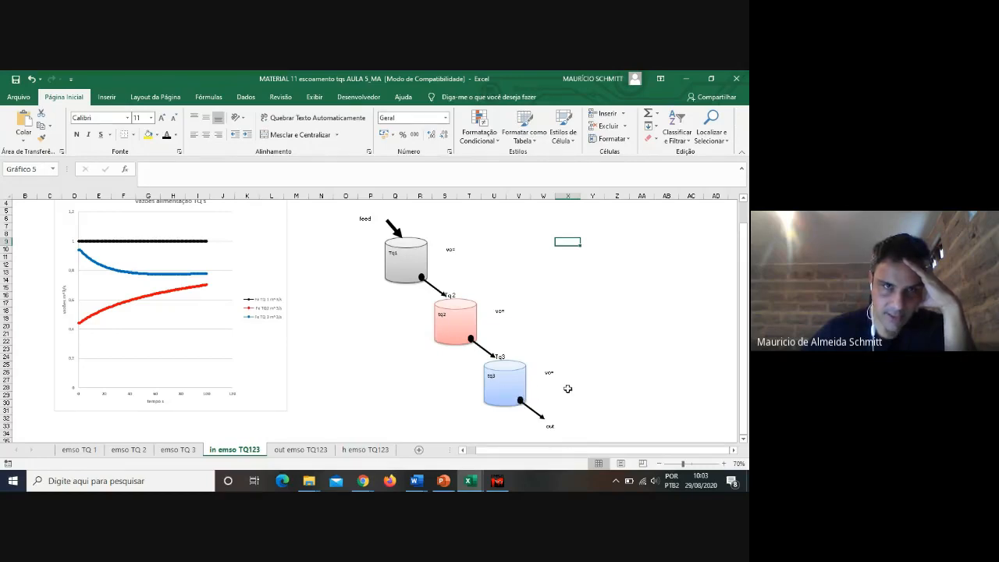
{"action": "scroll", "coordinate": [567, 382], "scroll_direction": "up", "scroll_amount": 1}
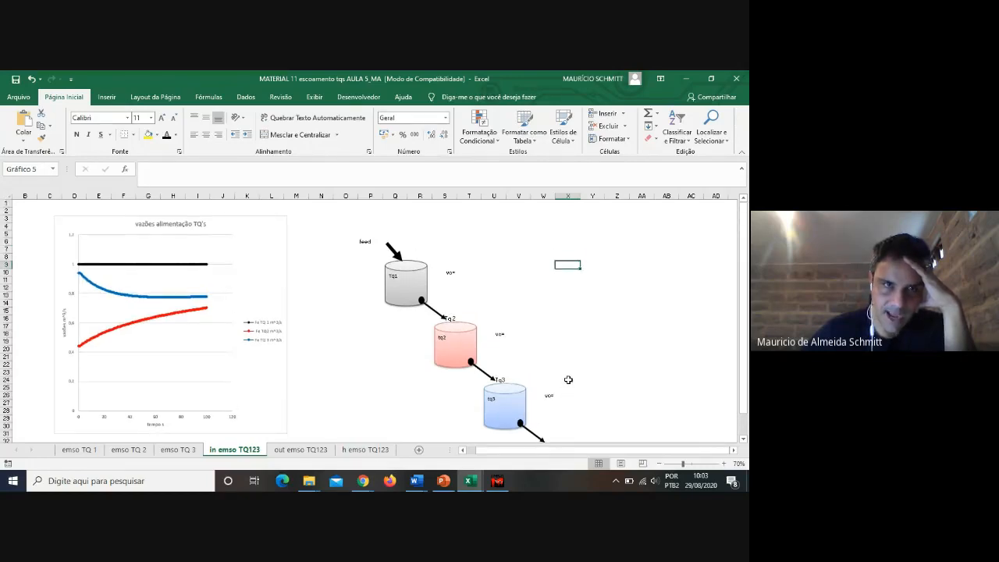
Step: Open the Fe TQ 1 m^3/s series of the "vazões alimentação TQ's" chart for editing from its data source
{"action": "right_click", "coordinate": [252, 263]}
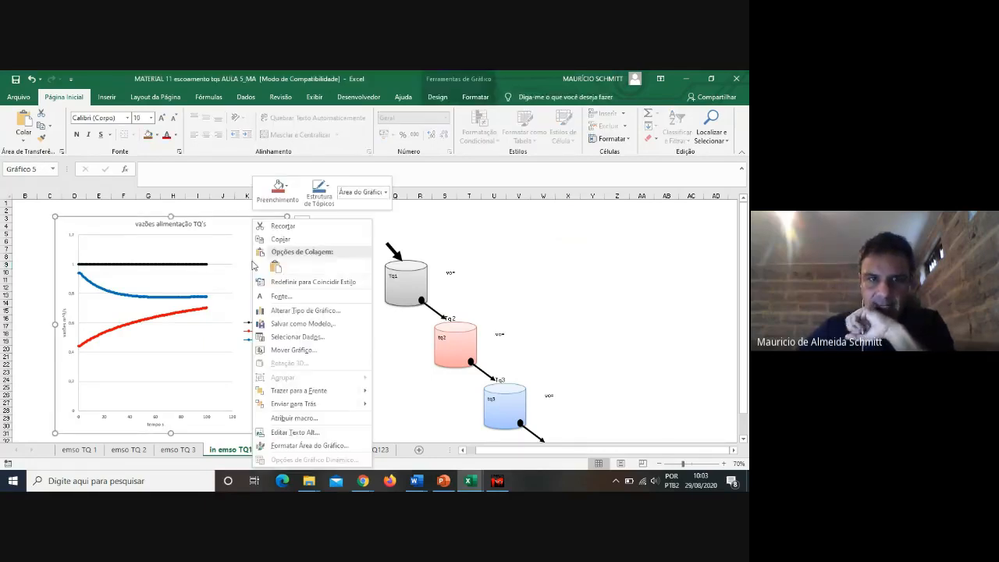
{"action": "left_click", "coordinate": [296, 338]}
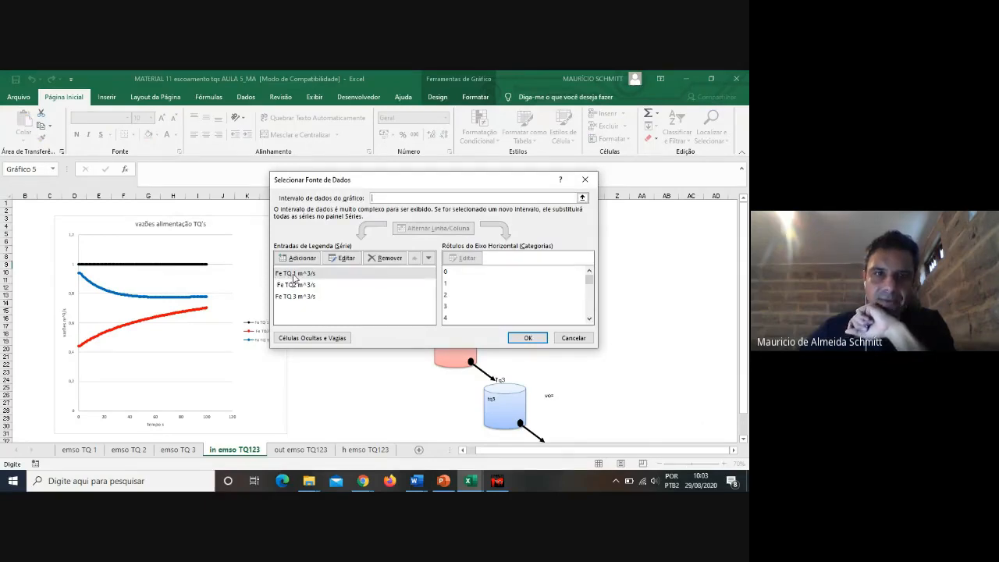
{"action": "left_click", "coordinate": [295, 274]}
{"action": "left_click", "coordinate": [344, 258]}
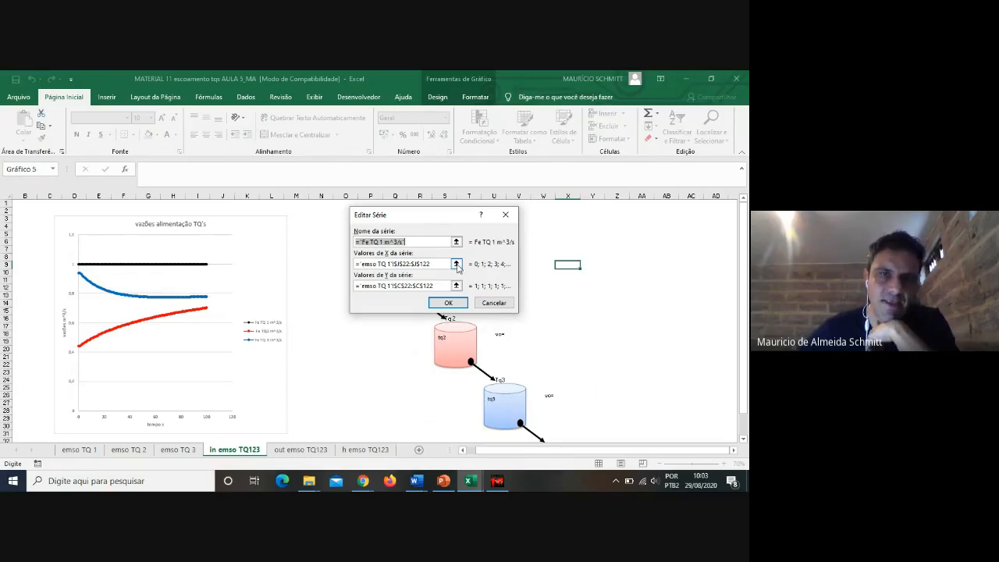
Step: Check the Fe TQ 1 m^3/s series' X and Y source ranges on emso TQ 1 and accept the series
{"action": "left_click", "coordinate": [456, 264]}
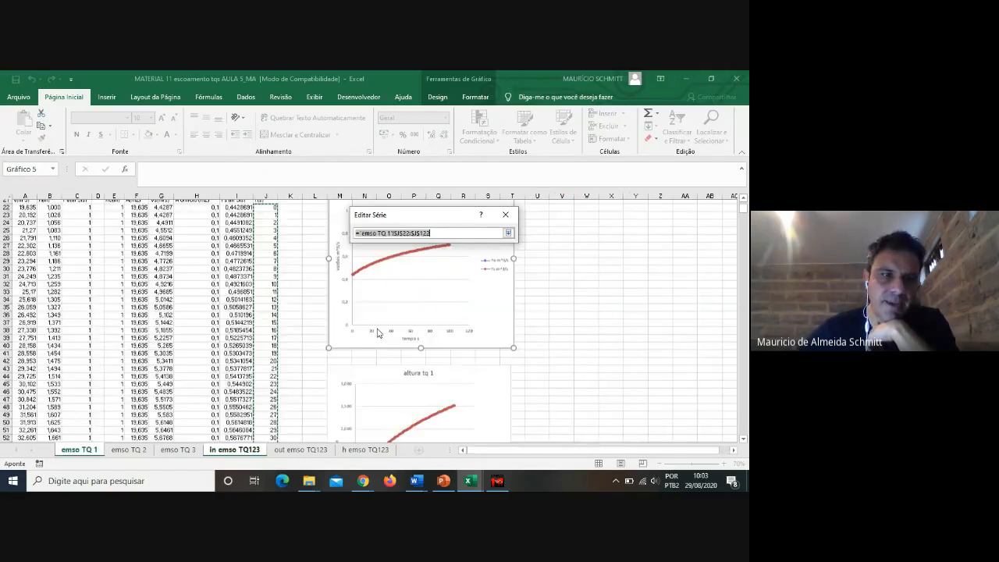
{"action": "scroll", "coordinate": [299, 309], "scroll_direction": "up", "scroll_amount": 3}
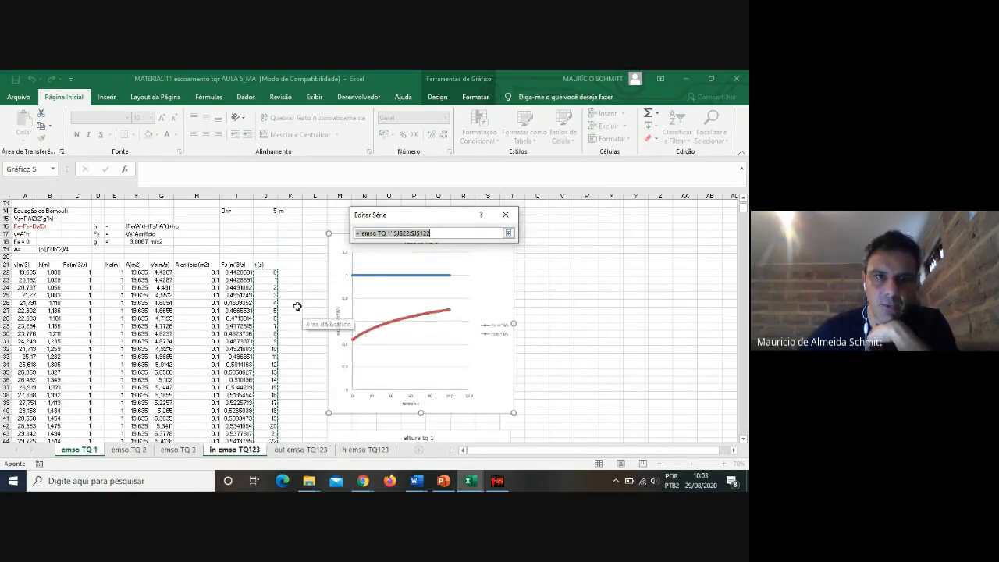
{"action": "left_click", "coordinate": [508, 233]}
{"action": "left_click", "coordinate": [456, 286]}
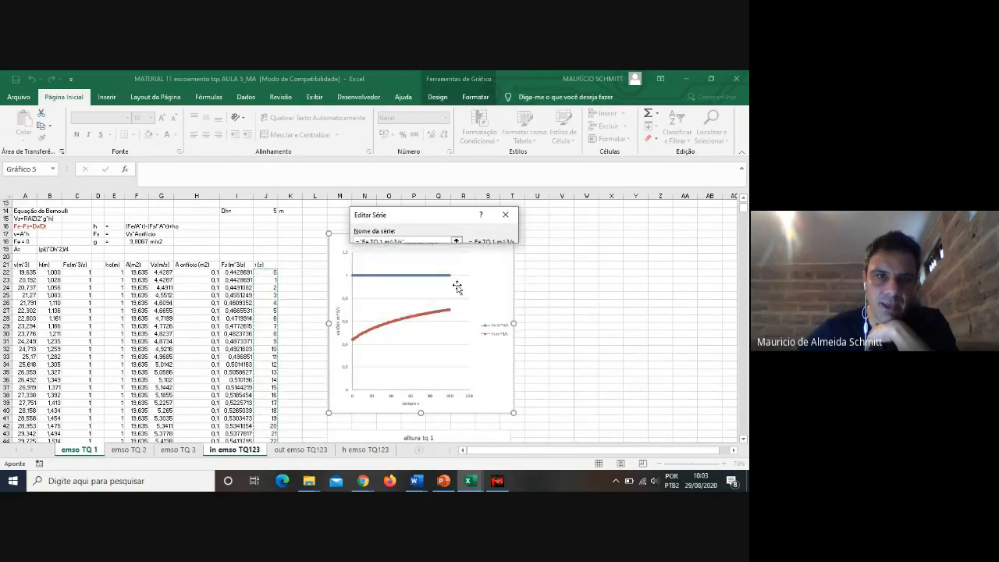
{"action": "scroll", "coordinate": [456, 289], "scroll_direction": "down", "scroll_amount": 3}
{"action": "scroll", "coordinate": [120, 263], "scroll_direction": "up", "scroll_amount": 2}
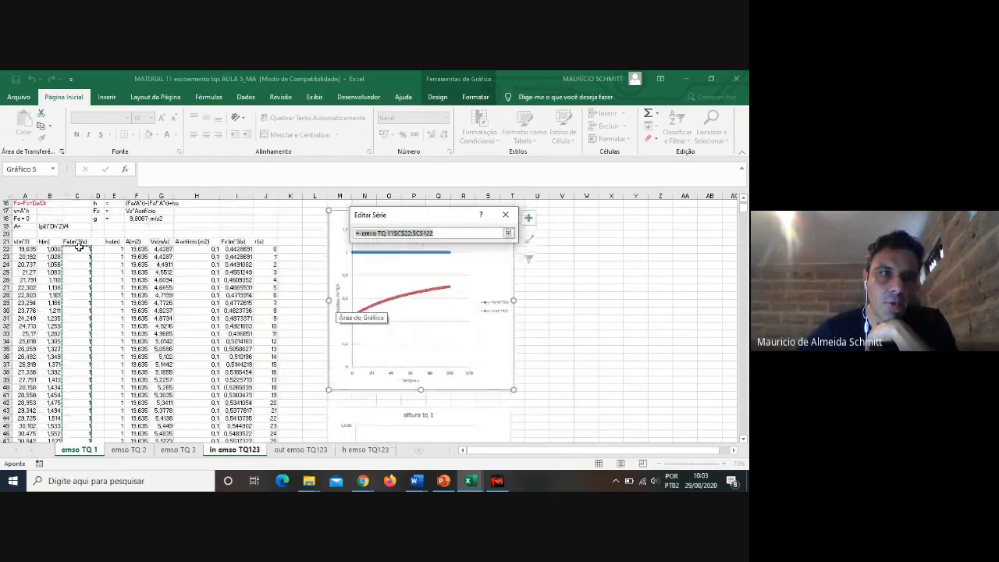
{"action": "scroll", "coordinate": [74, 439], "scroll_direction": "down", "scroll_amount": 4}
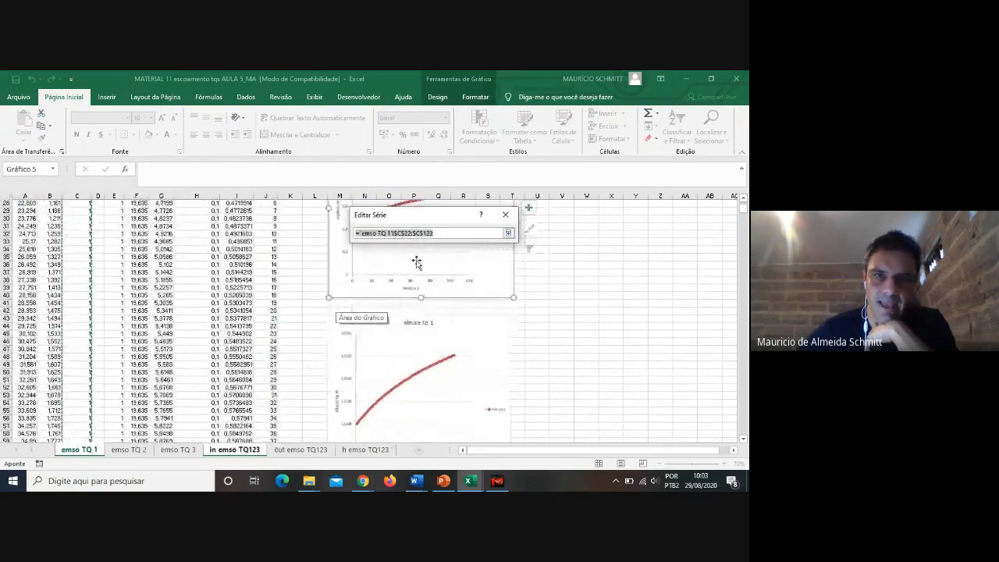
{"action": "left_click", "coordinate": [509, 232]}
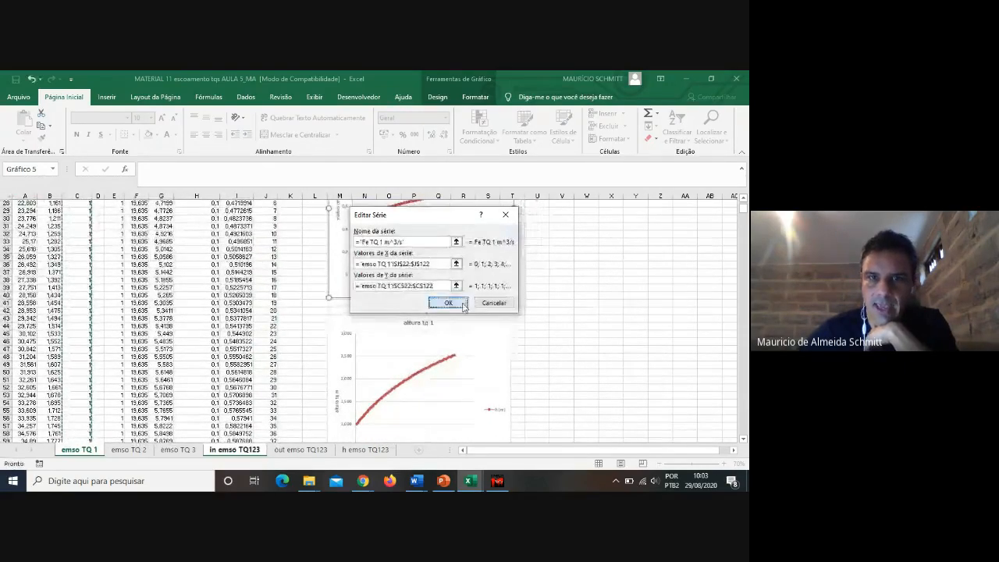
{"action": "left_click", "coordinate": [449, 304]}
Step: Open the Fe TQ2 m^3/s series, check its X and Y source ranges on emso TQ 2, and accept it
{"action": "left_click", "coordinate": [296, 286]}
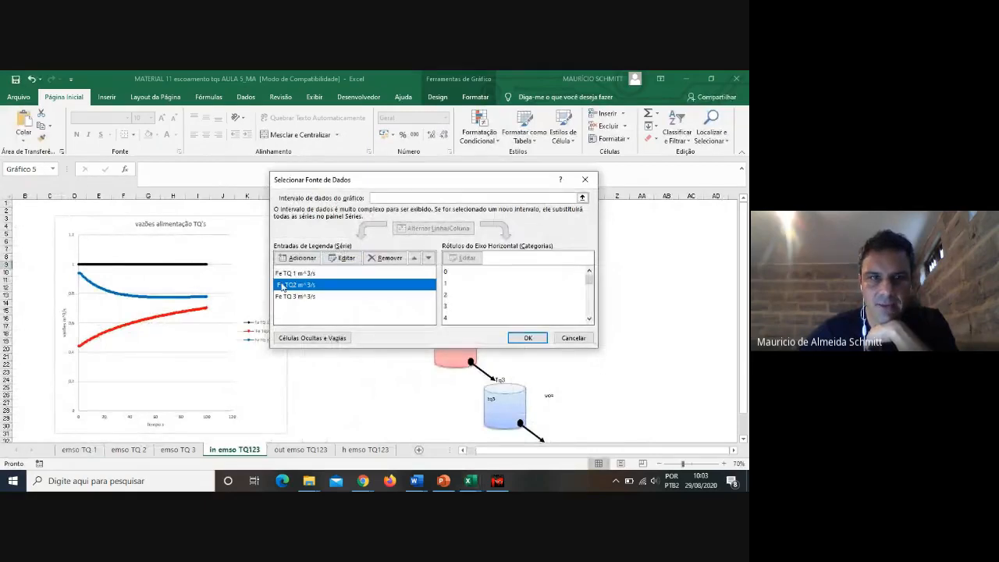
{"action": "left_click", "coordinate": [341, 259]}
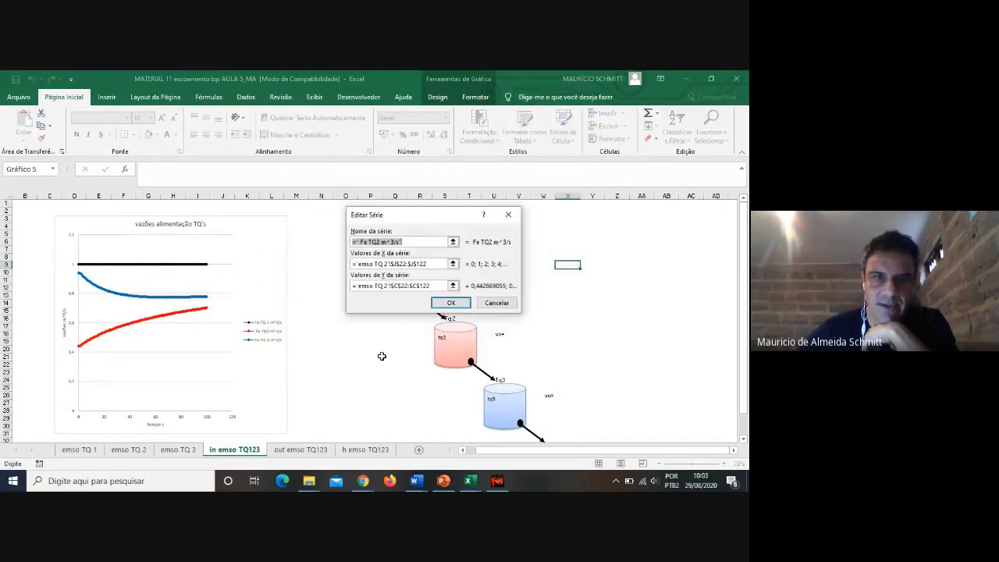
{"action": "key", "text": "Tab"}
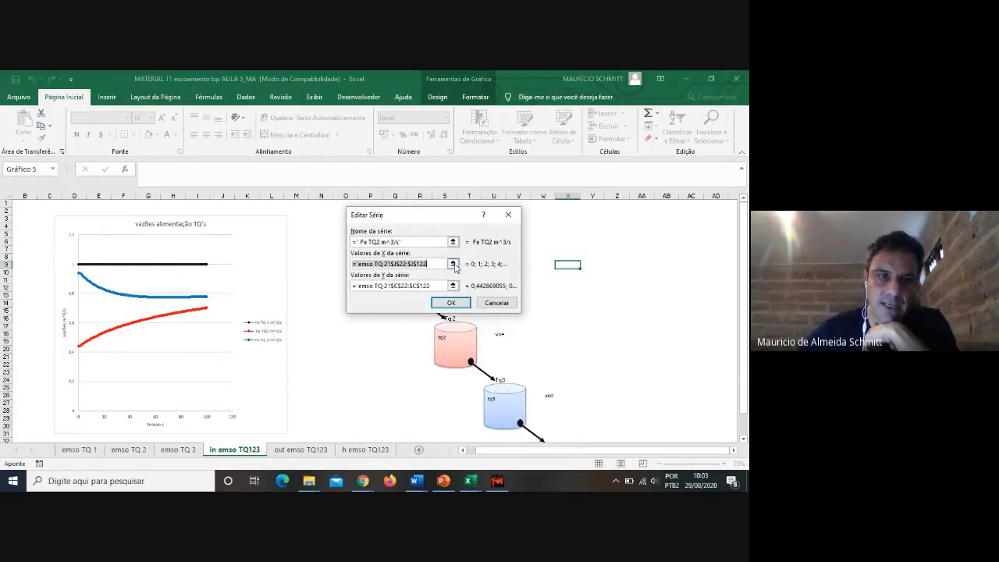
{"action": "left_click", "coordinate": [453, 264]}
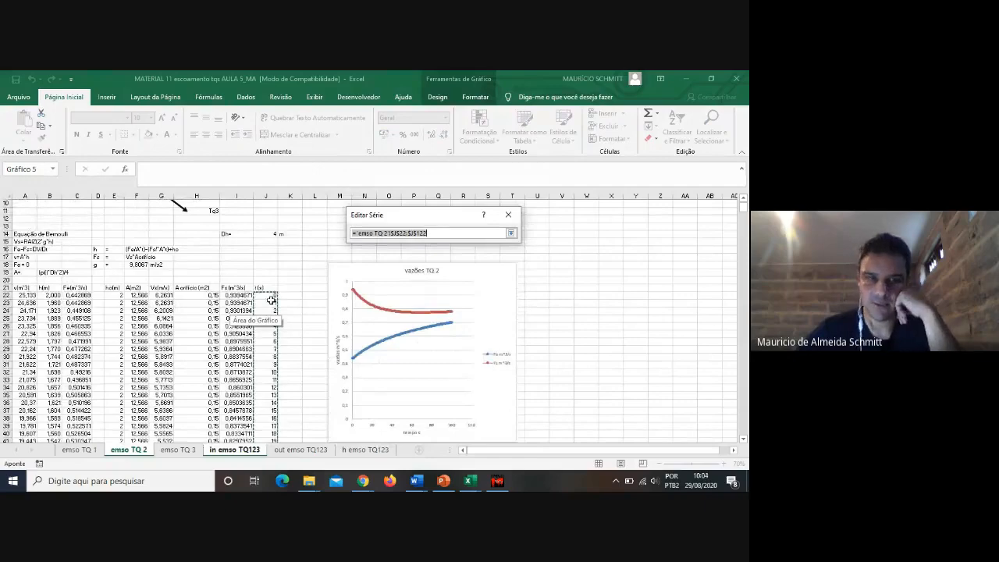
{"action": "scroll", "coordinate": [271, 296], "scroll_direction": "down", "scroll_amount": 11}
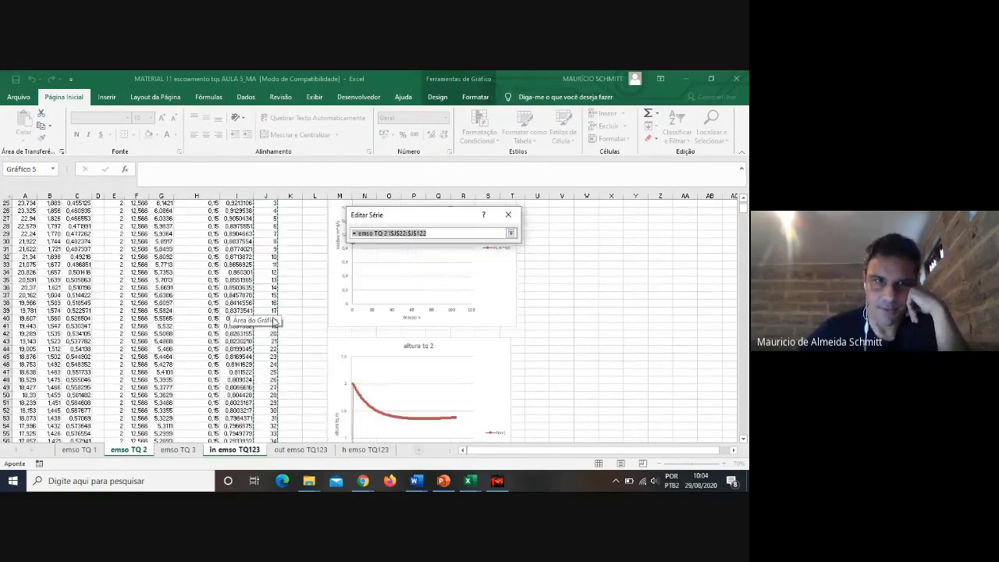
{"action": "left_click", "coordinate": [510, 233]}
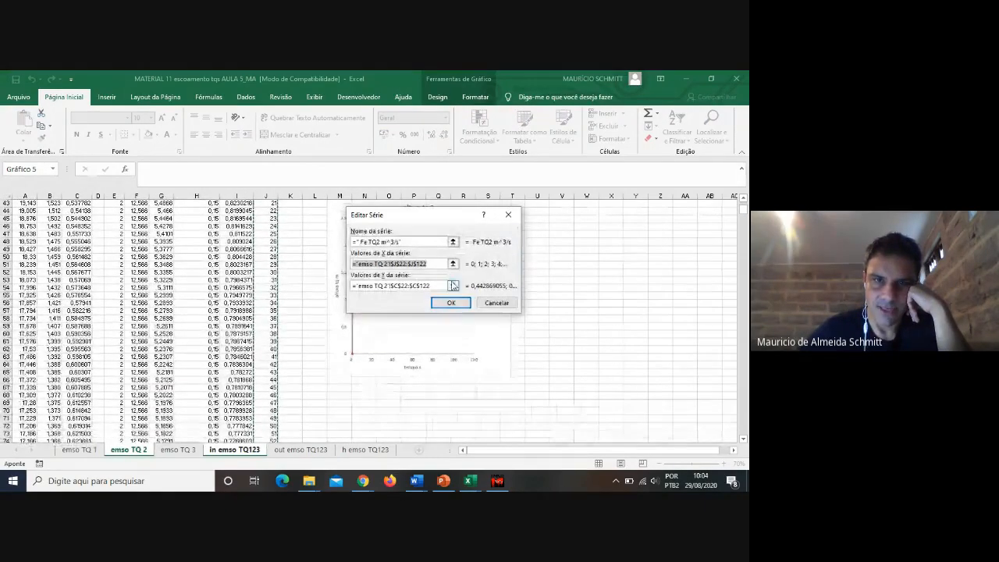
{"action": "left_click", "coordinate": [453, 285]}
{"action": "scroll", "coordinate": [430, 292], "scroll_direction": "up", "scroll_amount": 10}
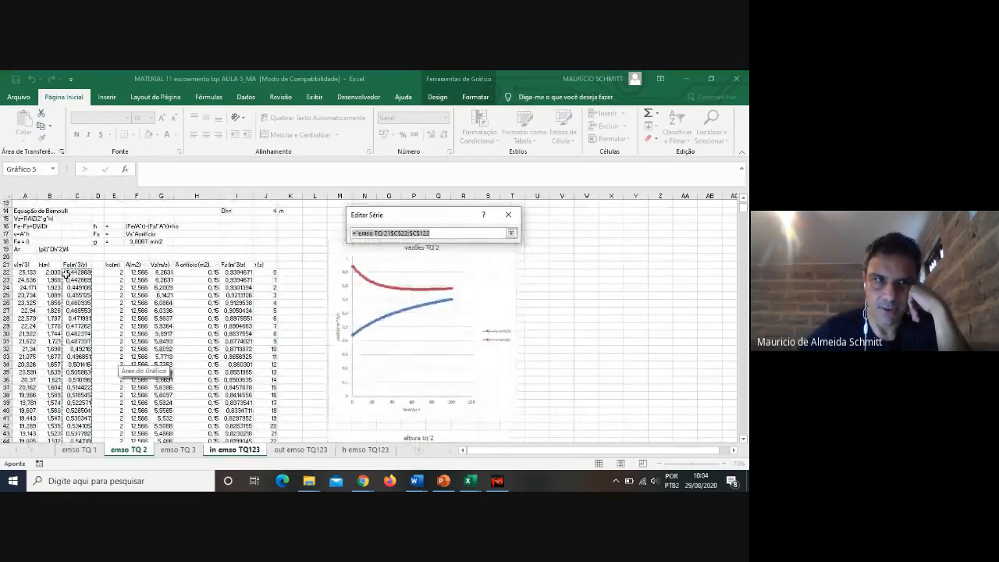
{"action": "scroll", "coordinate": [539, 227], "scroll_direction": "down", "scroll_amount": 2}
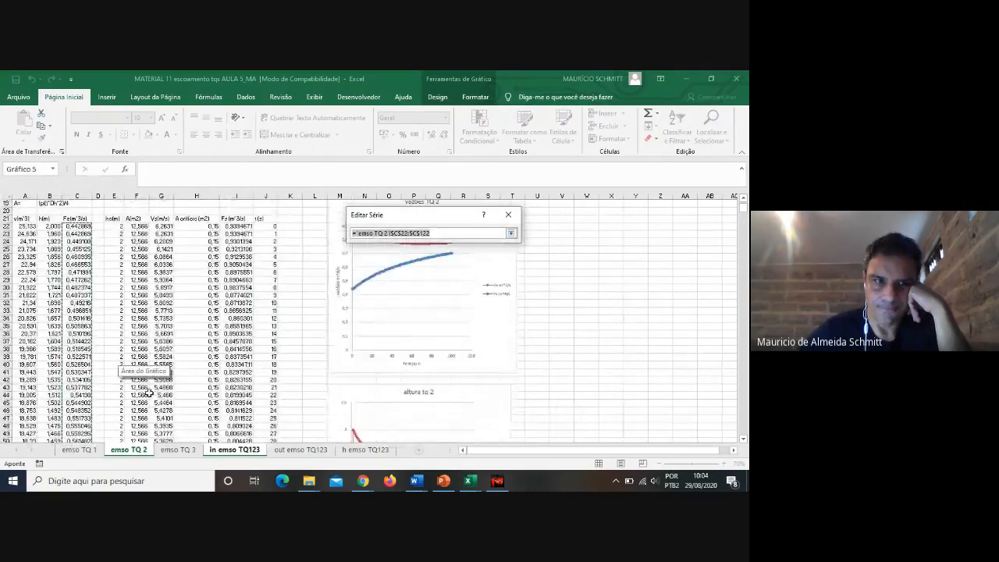
{"action": "left_click", "coordinate": [511, 232]}
{"action": "left_click", "coordinate": [451, 302]}
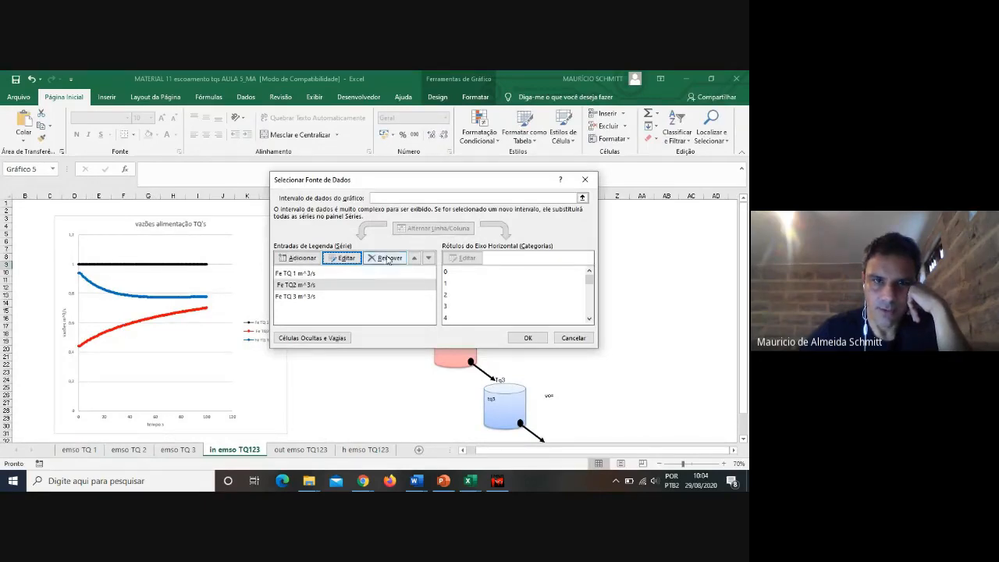
Step: Check the Fe TQ 3 m^3/s series' X and Y source ranges on emso TQ 3, then accept the series and the chart's data source
{"action": "left_click", "coordinate": [296, 297]}
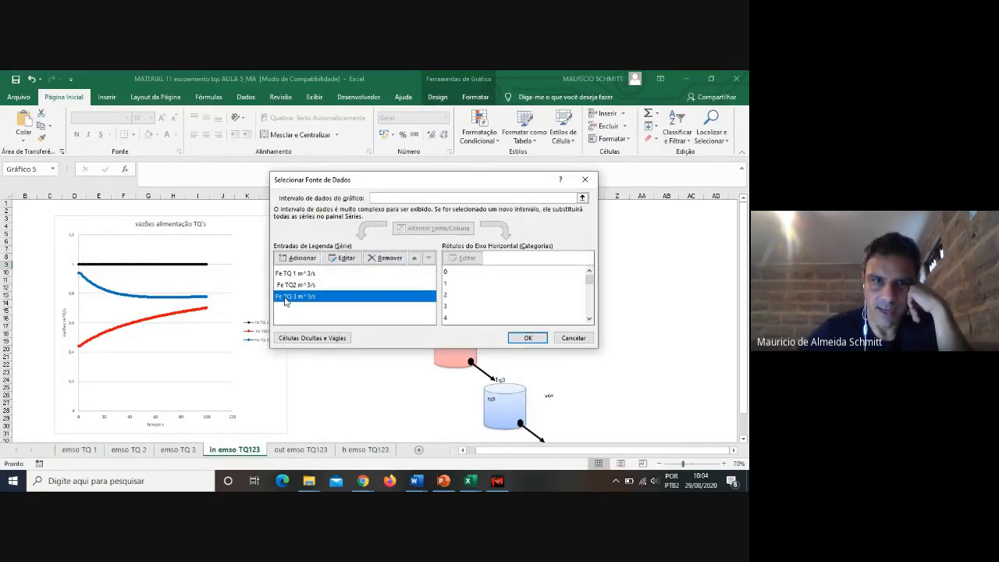
{"action": "left_click", "coordinate": [345, 258]}
{"action": "left_click", "coordinate": [453, 264]}
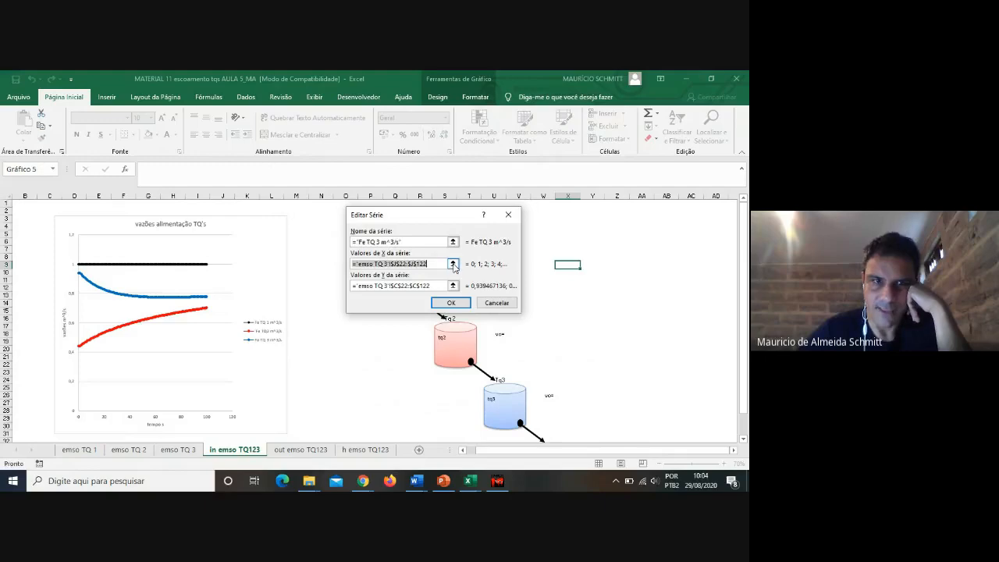
{"action": "scroll", "coordinate": [301, 394], "scroll_direction": "up", "scroll_amount": 5}
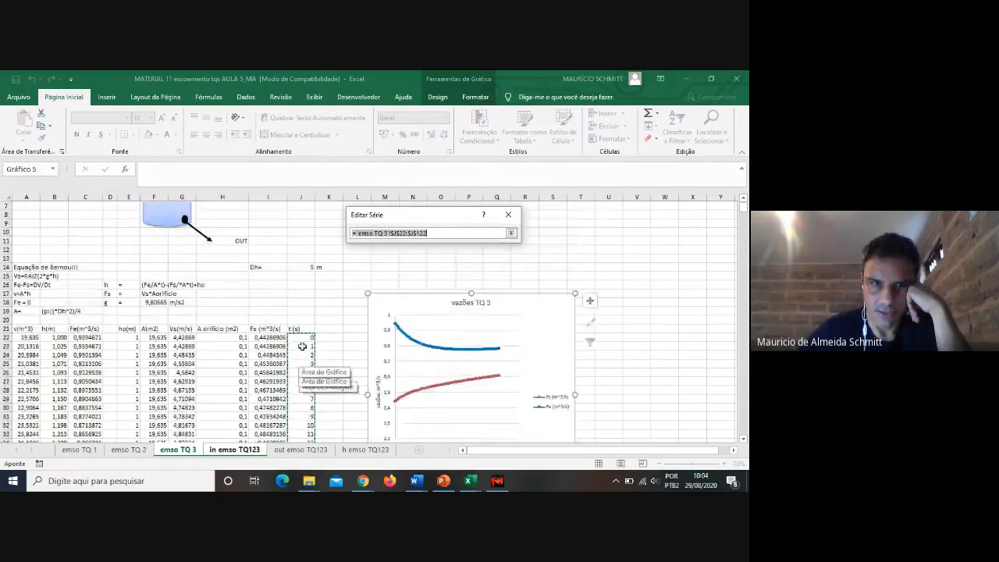
{"action": "scroll", "coordinate": [297, 396], "scroll_direction": "down", "scroll_amount": 8}
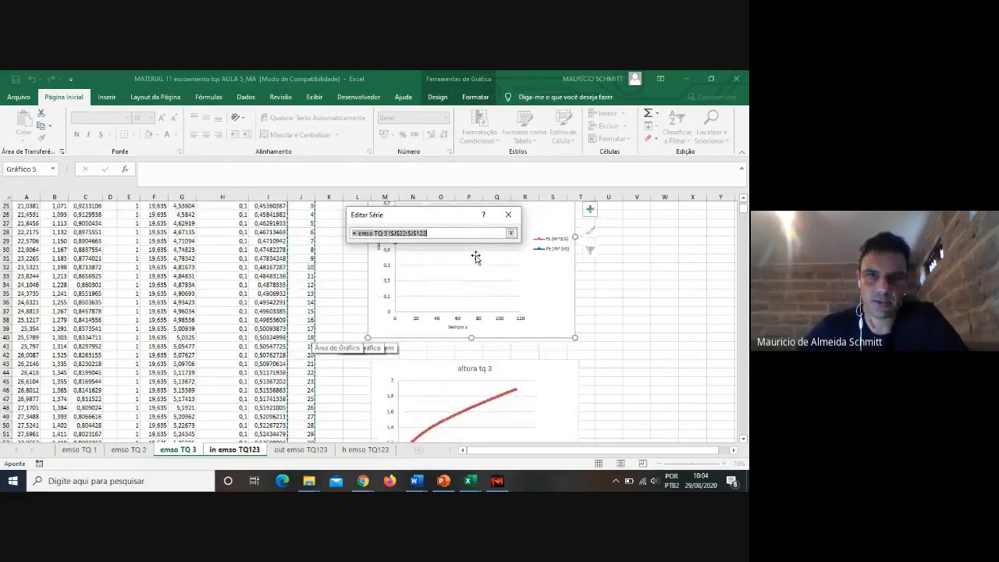
{"action": "left_click", "coordinate": [511, 233]}
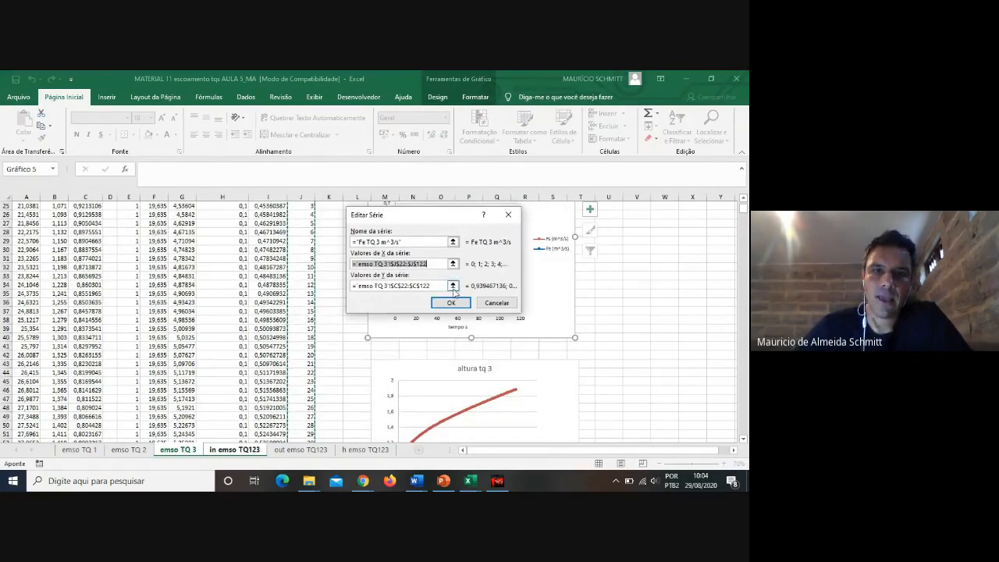
{"action": "left_click", "coordinate": [453, 287]}
{"action": "scroll", "coordinate": [195, 375], "scroll_direction": "up", "scroll_amount": 5}
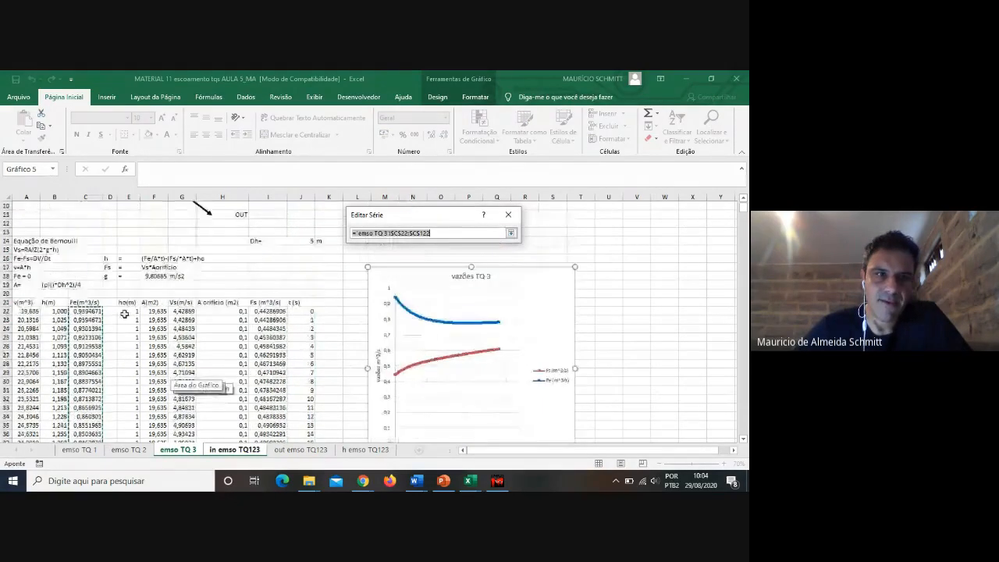
{"action": "scroll", "coordinate": [70, 338], "scroll_direction": "down", "scroll_amount": 5}
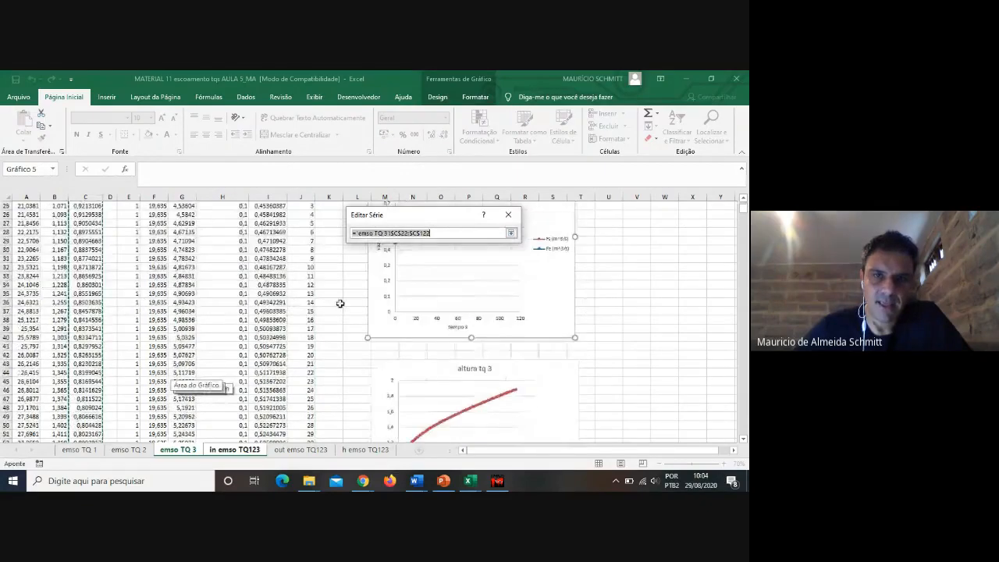
{"action": "left_click", "coordinate": [511, 232]}
{"action": "left_click", "coordinate": [439, 304]}
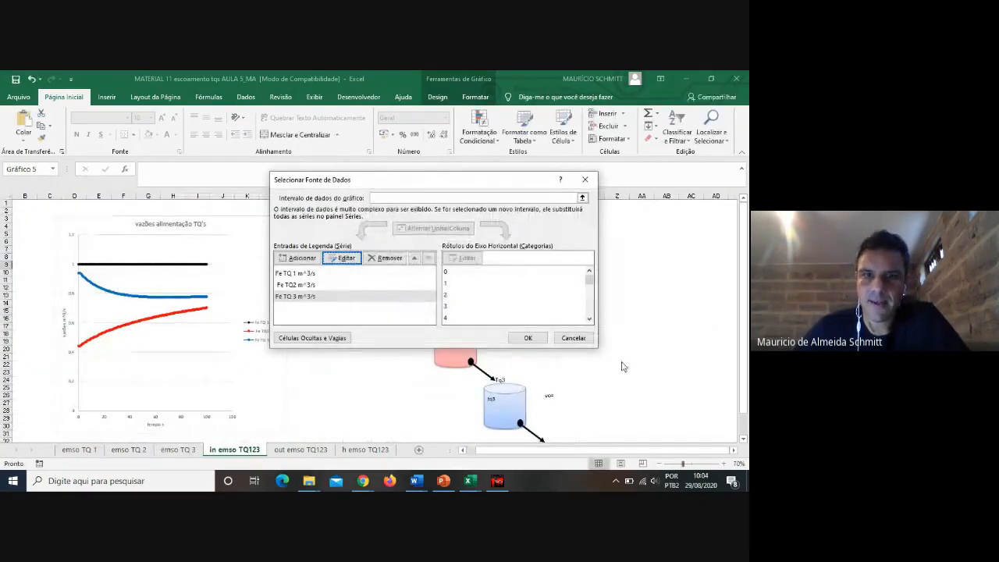
{"action": "left_click", "coordinate": [538, 342]}
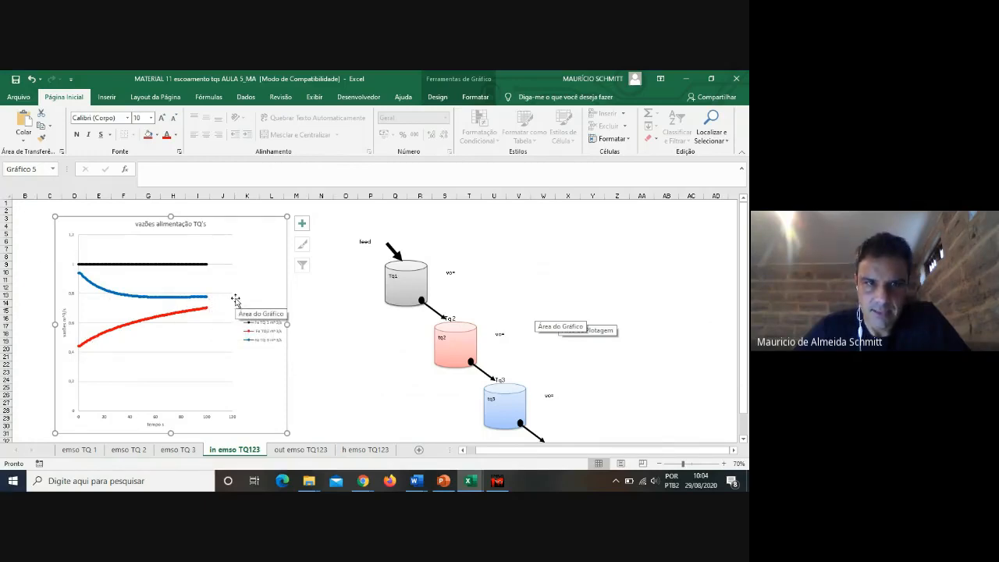
Step: Compare the feed-flow chart and tank diagram on in emso TQ123 with the outlet-flow chart on out emso TQ123
{"action": "scroll", "coordinate": [517, 310], "scroll_direction": "down", "scroll_amount": 1}
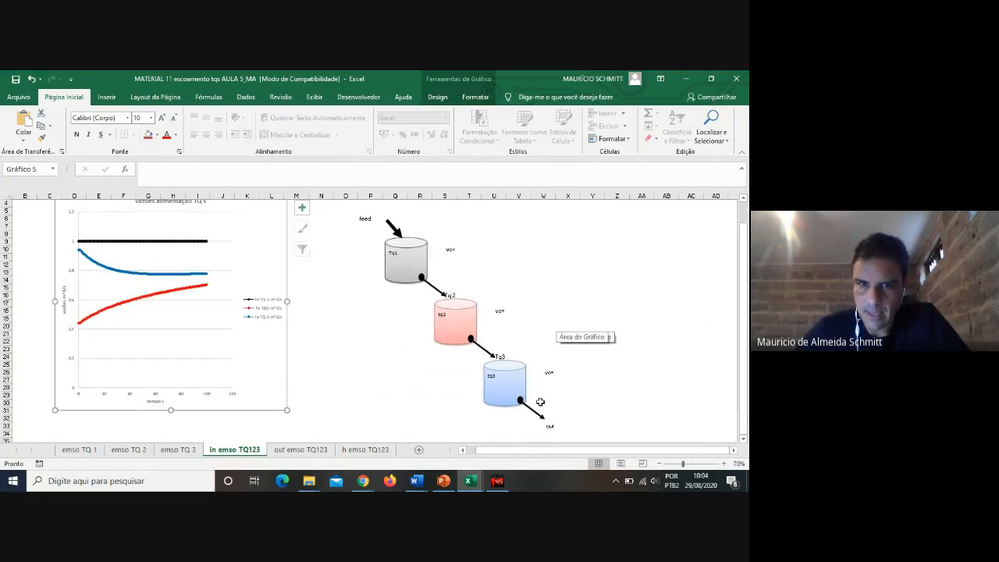
{"action": "scroll", "coordinate": [409, 288], "scroll_direction": "up", "scroll_amount": 1}
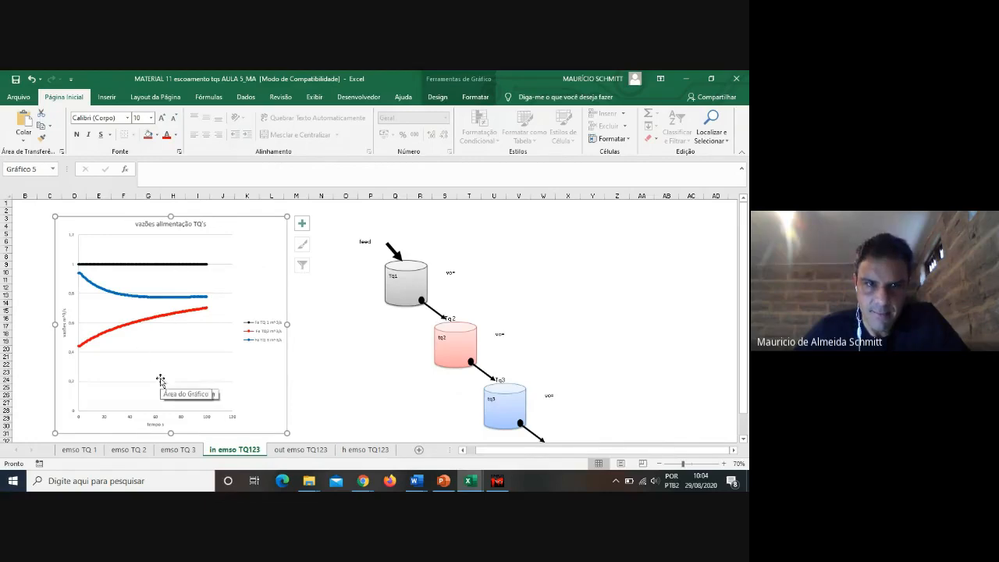
{"action": "left_click", "coordinate": [289, 451]}
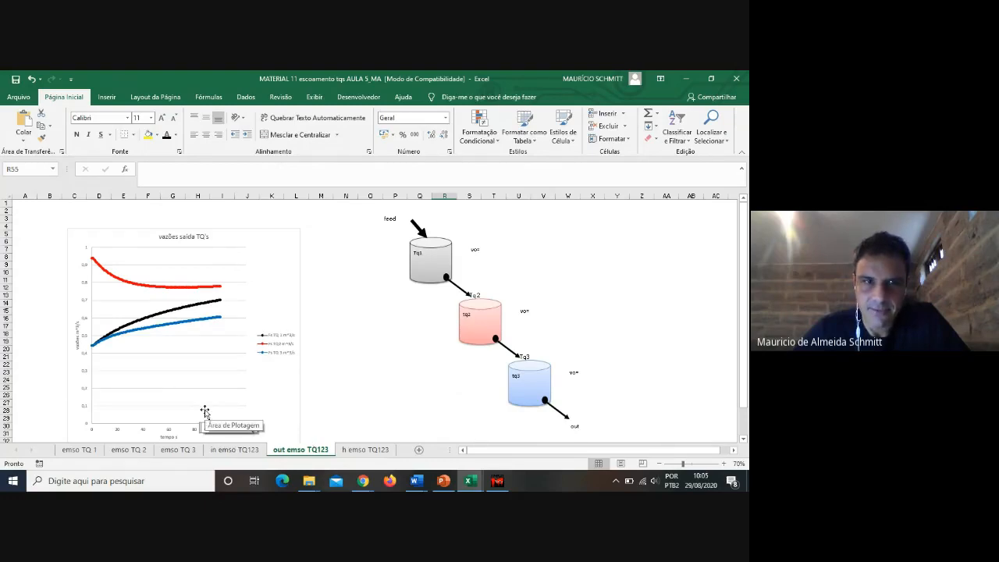
{"action": "left_click", "coordinate": [243, 457]}
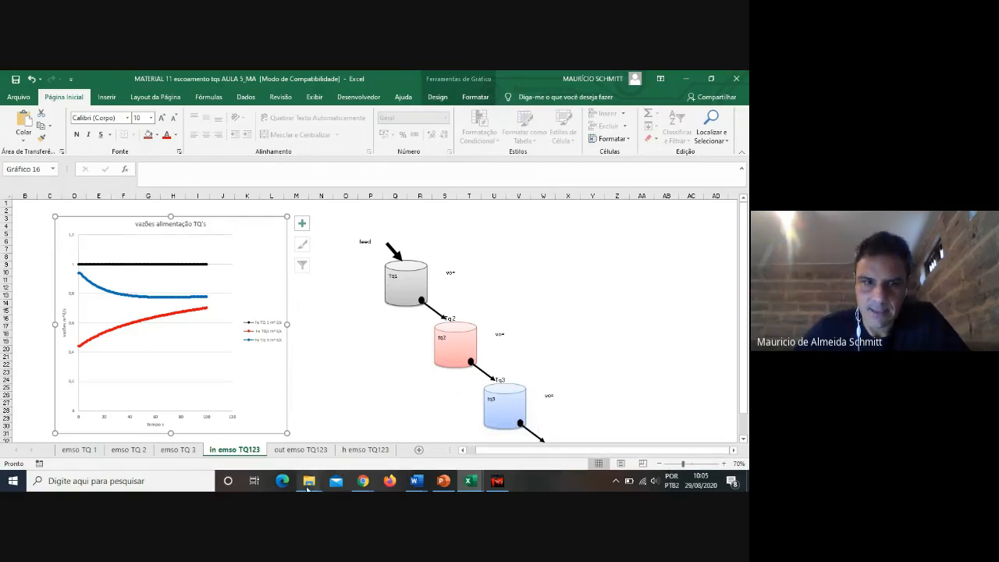
Step: Switch to the Google Meet call in Chrome and stop presenting the screen
{"action": "mouse_move", "coordinate": [364, 483]}
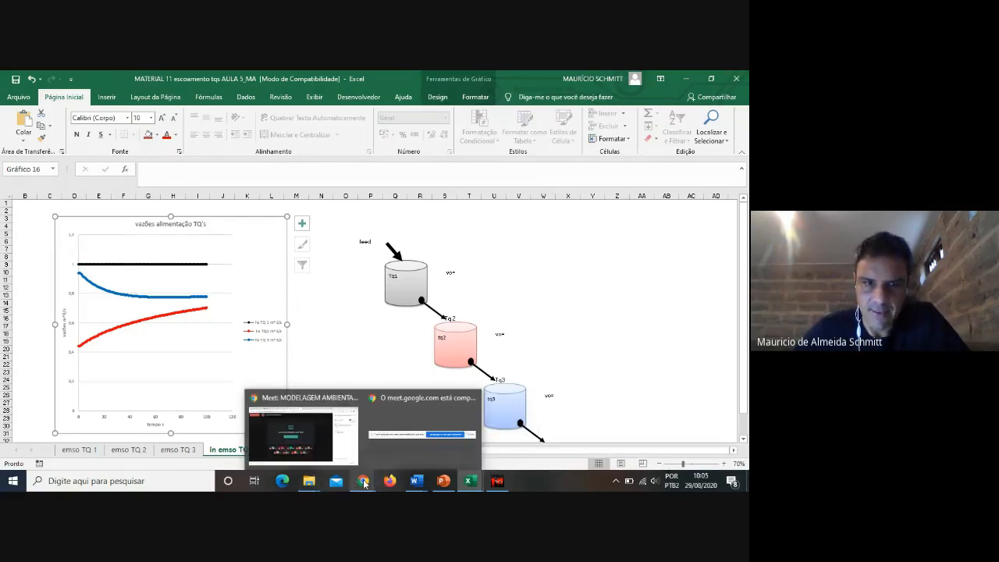
{"action": "left_click", "coordinate": [301, 444]}
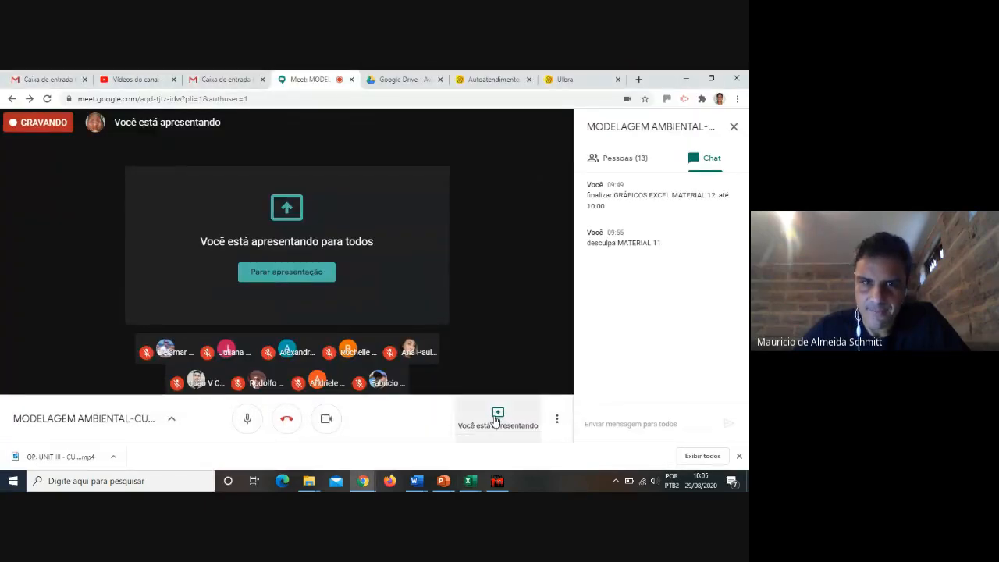
{"action": "left_click", "coordinate": [495, 422]}
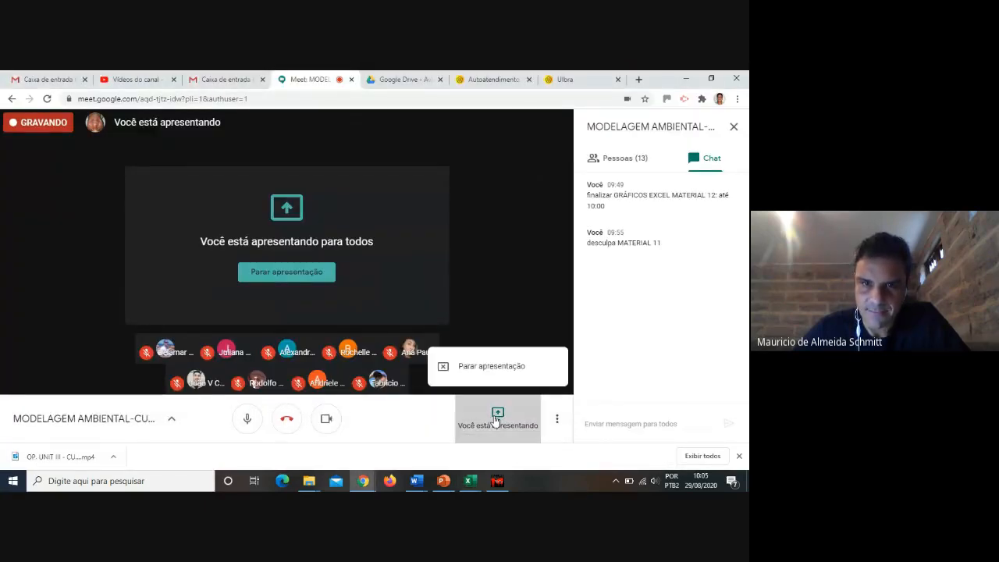
{"action": "left_click", "coordinate": [489, 367]}
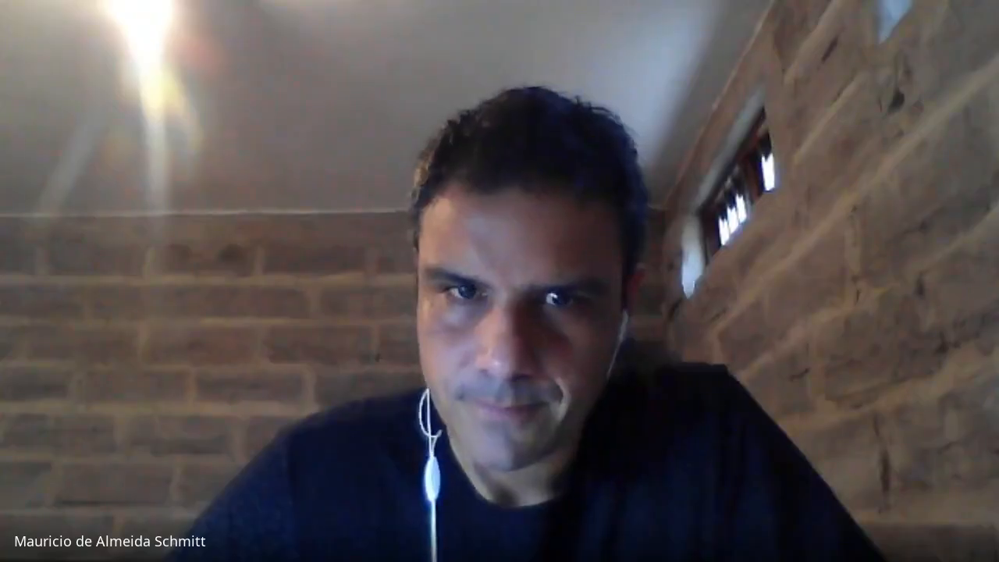
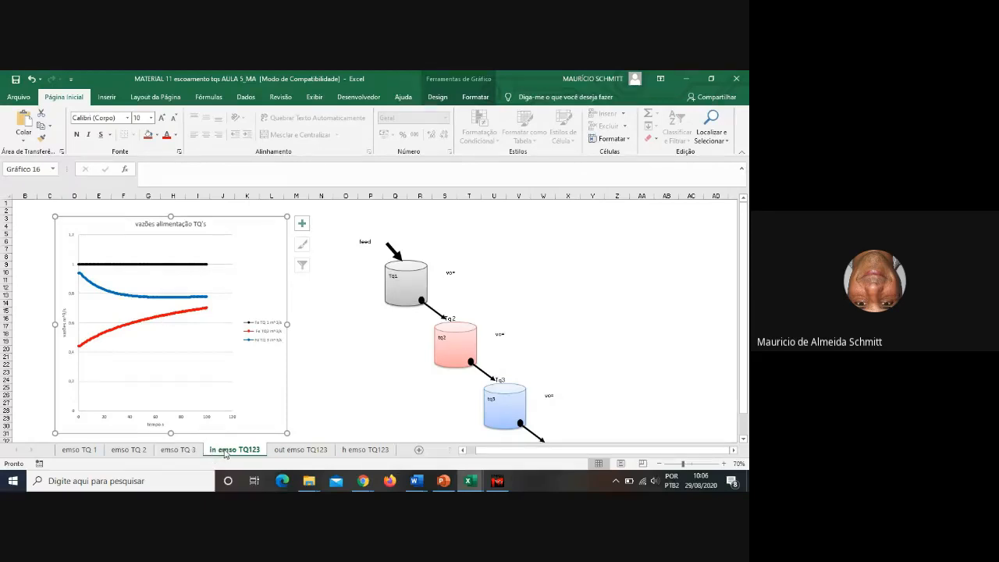
Step: View the "vazões saída TQ's" chart on out emso TQ123 and return to in emso TQ123
{"action": "left_click", "coordinate": [298, 451]}
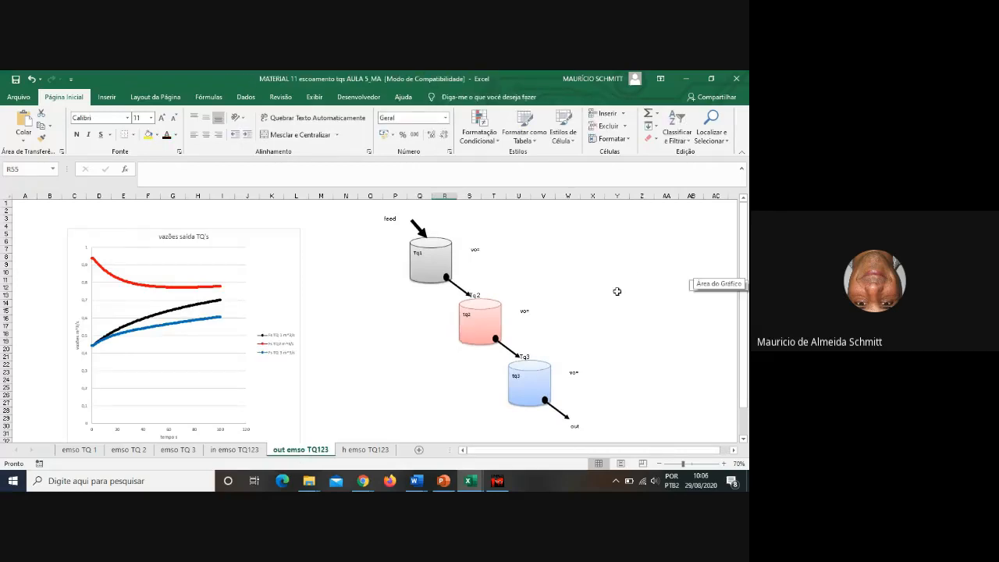
{"action": "left_click", "coordinate": [238, 450]}
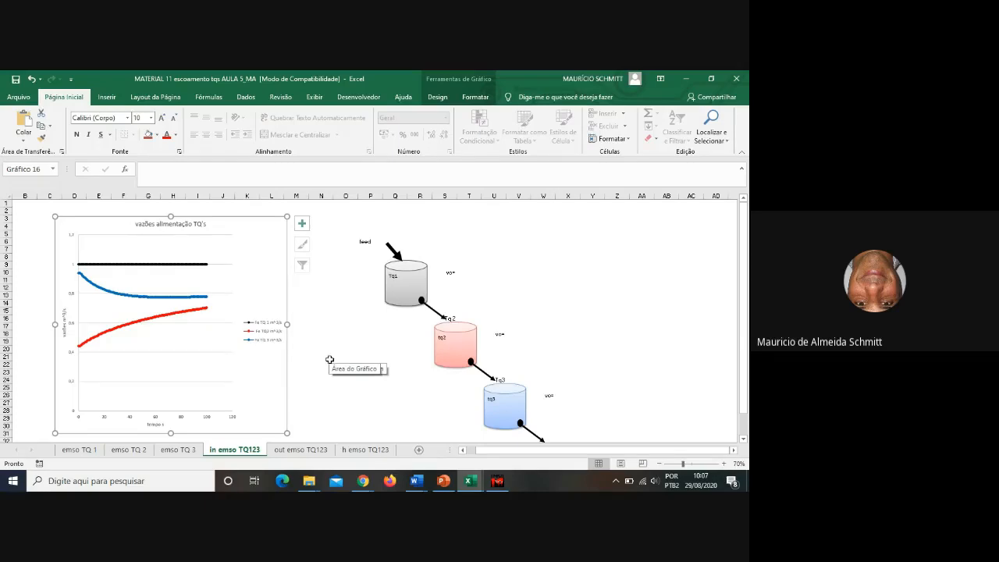
Step: Compare the "vazões saída TQ's" chart on out emso TQ123 with the "vazões alimentação TQ's" chart on in emso TQ123
{"action": "left_click", "coordinate": [298, 451]}
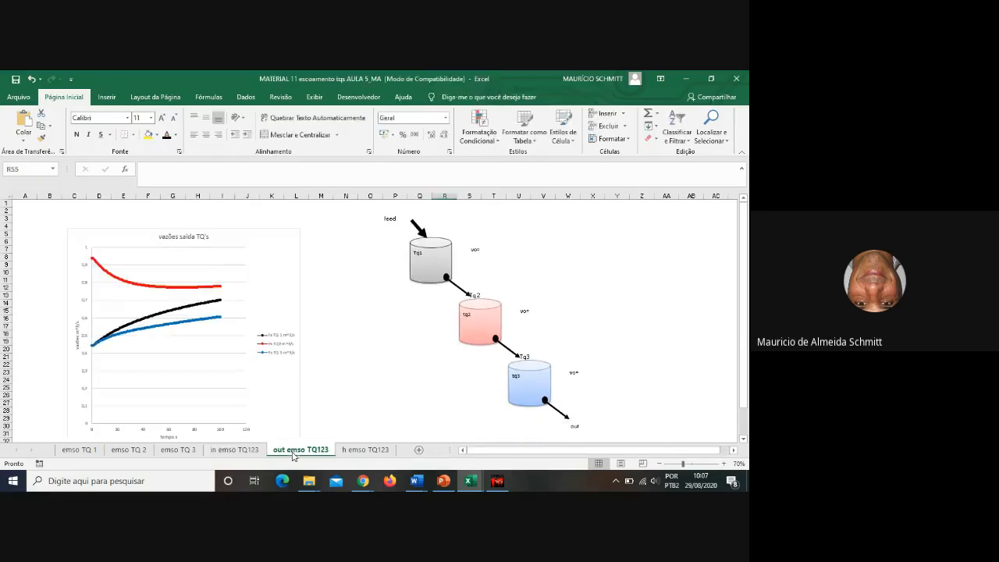
{"action": "left_click", "coordinate": [234, 451]}
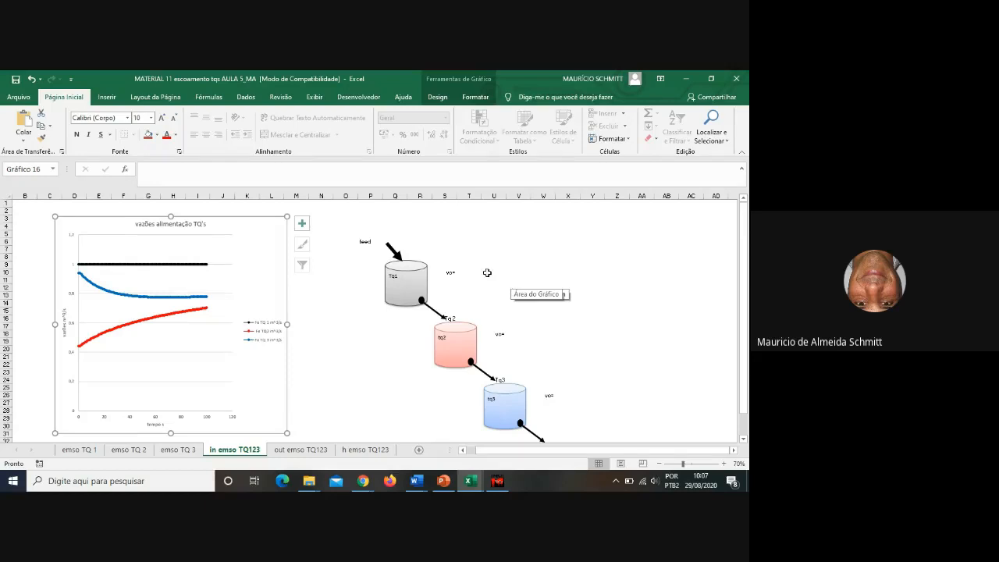
{"action": "left_click", "coordinate": [301, 450]}
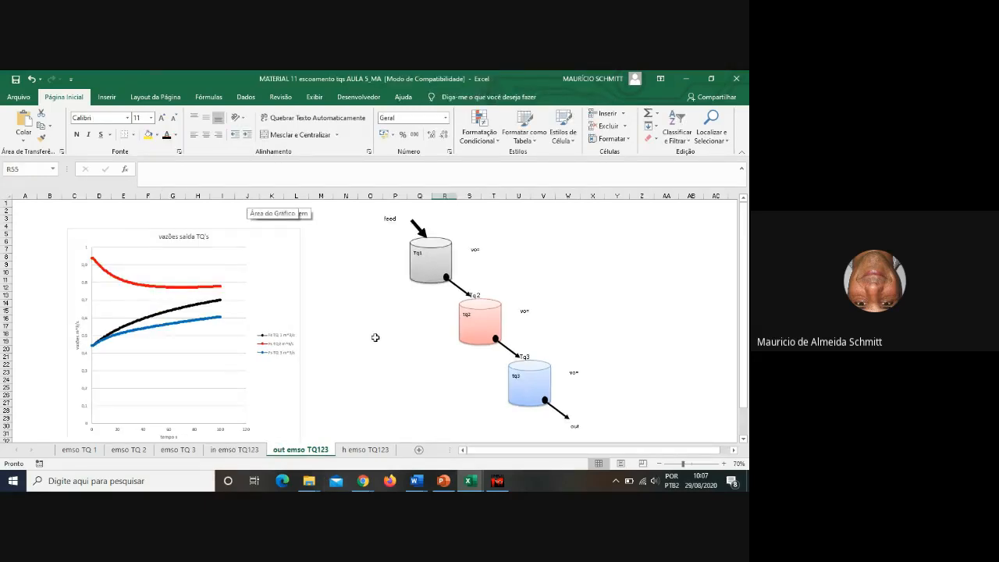
{"action": "scroll", "coordinate": [376, 337], "scroll_direction": "down", "scroll_amount": 1}
{"action": "scroll", "coordinate": [376, 337], "scroll_direction": "up", "scroll_amount": 1}
{"action": "left_click", "coordinate": [259, 451]}
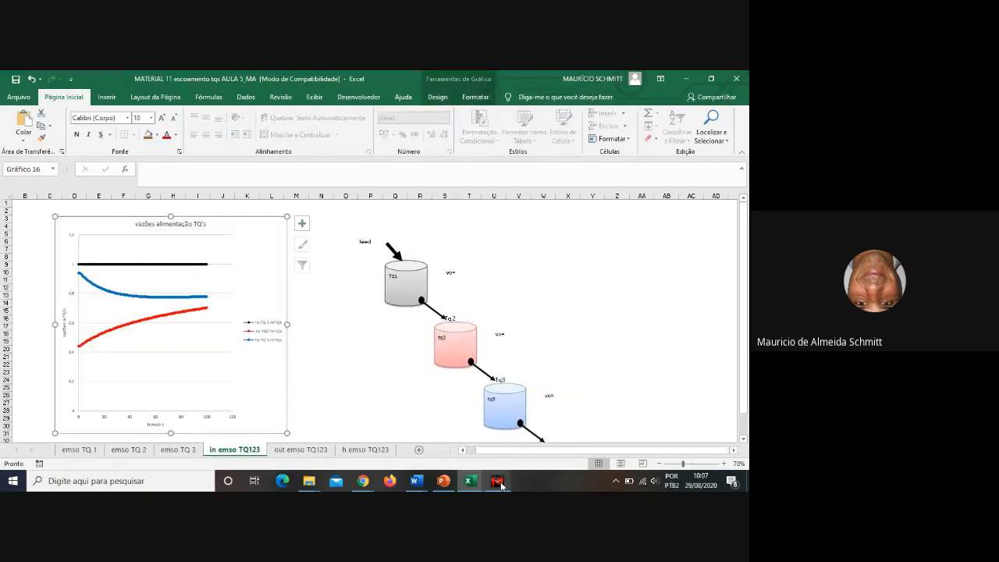
Step: Switch to the Google Meet call in Chrome, mute the microphone, and return to the Material 11 workbook in Excel
{"action": "mouse_move", "coordinate": [495, 482]}
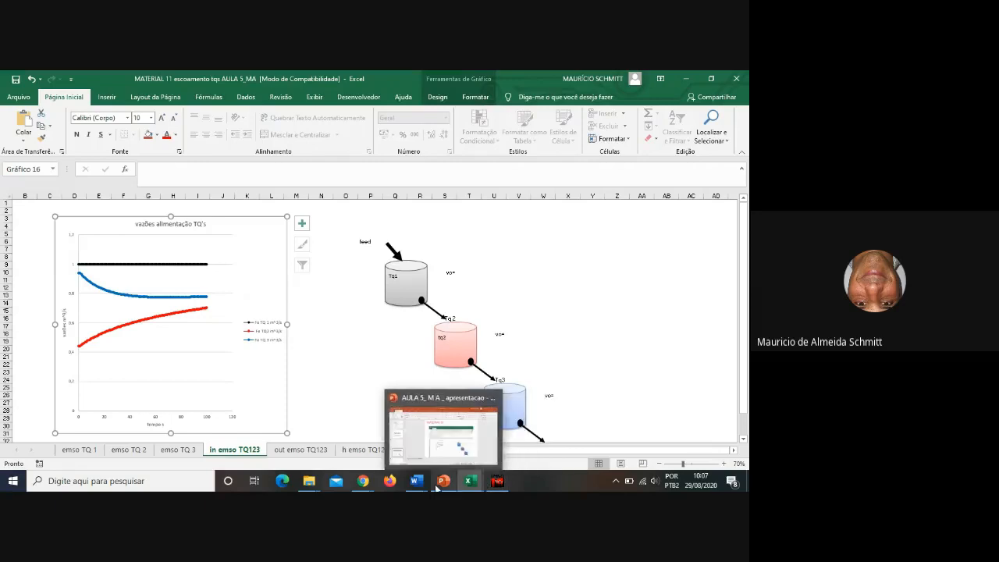
{"action": "mouse_move", "coordinate": [429, 487]}
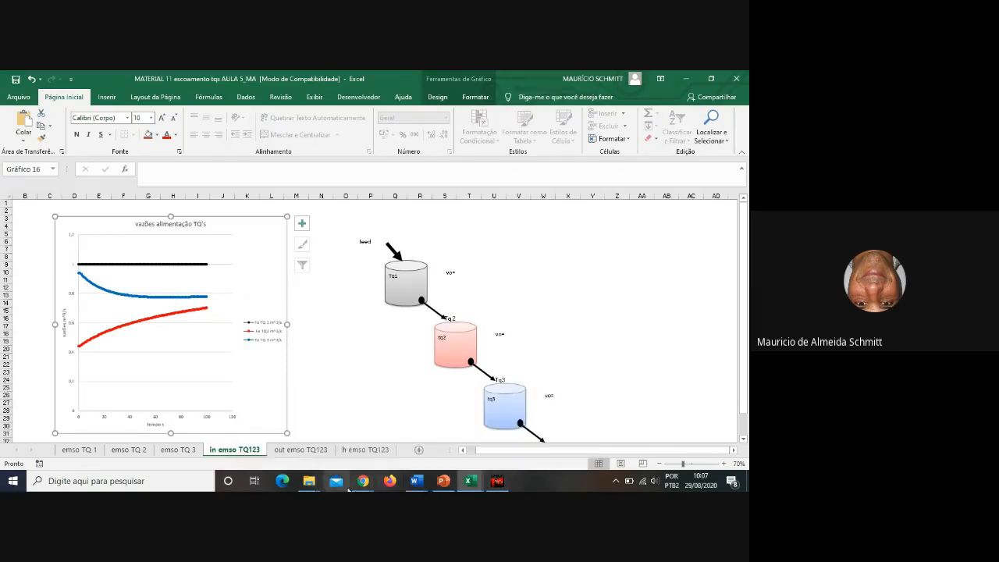
{"action": "mouse_move", "coordinate": [361, 485]}
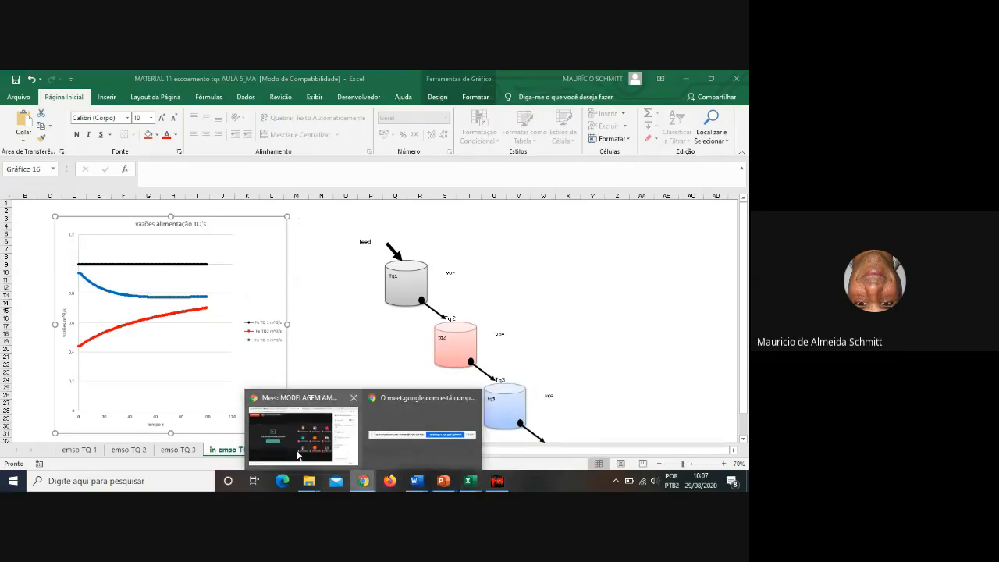
{"action": "left_click", "coordinate": [293, 444]}
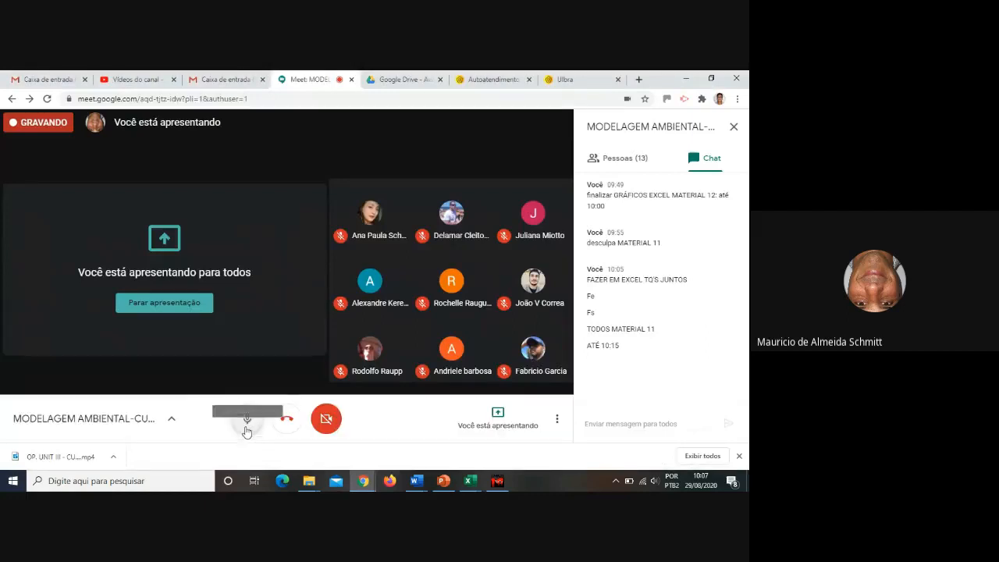
{"action": "left_click", "coordinate": [246, 419]}
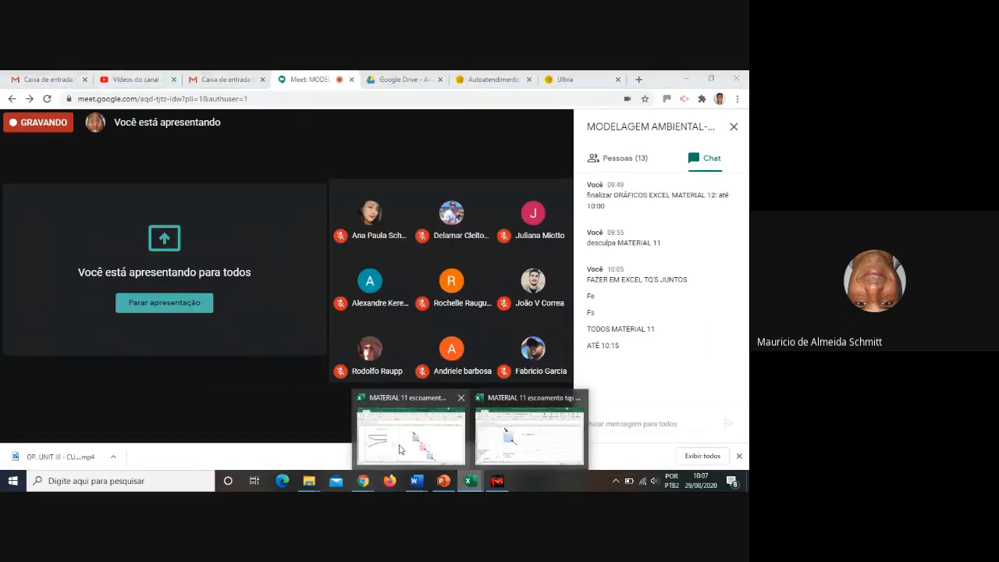
{"action": "left_click", "coordinate": [473, 450]}
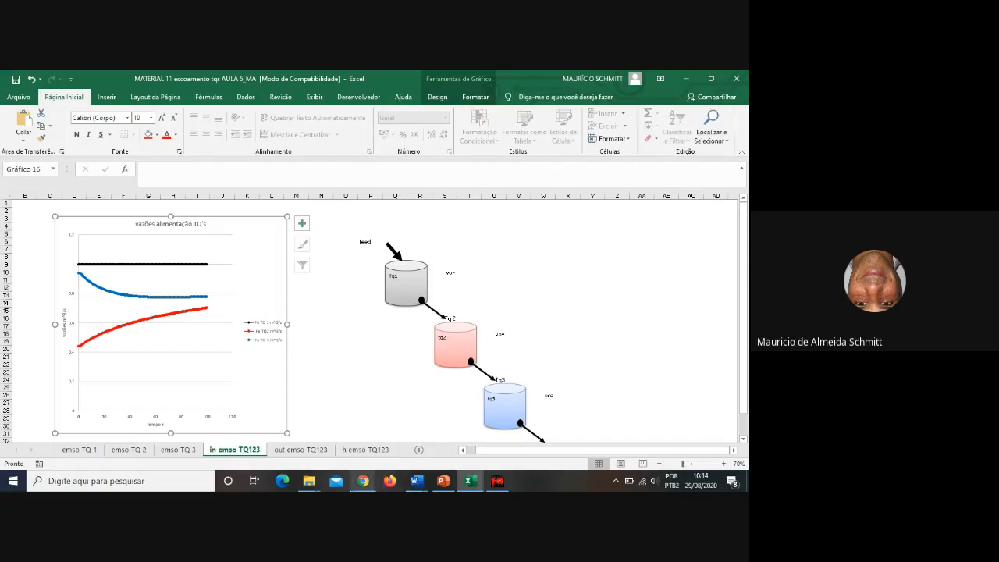
Step: Turn on the microphone and camera in the Google Meet call, then return to the in emso TQ123 sheet in Excel
{"action": "mouse_move", "coordinate": [363, 481]}
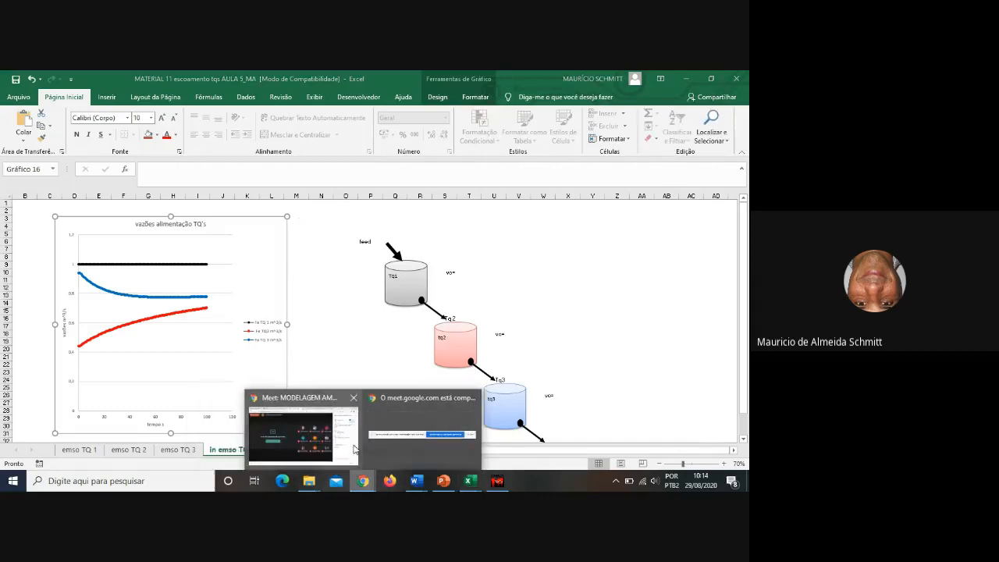
{"action": "left_click", "coordinate": [300, 437]}
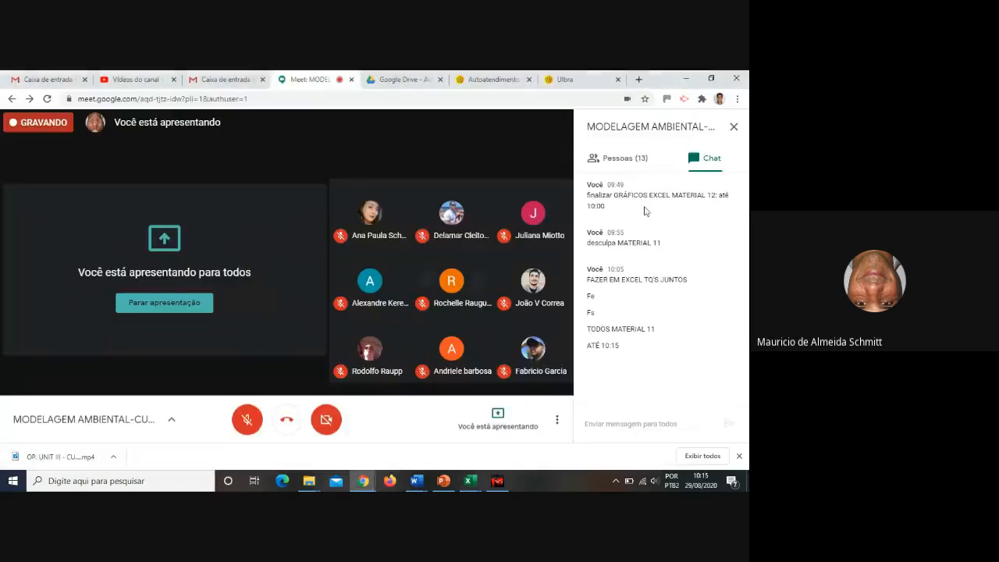
{"action": "left_click", "coordinate": [247, 420]}
{"action": "left_click", "coordinate": [326, 418]}
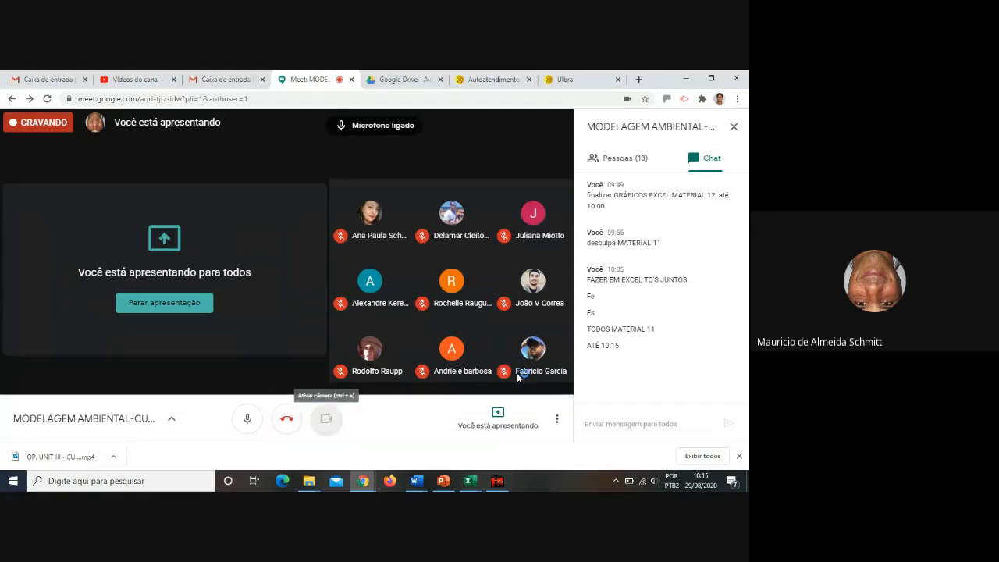
{"action": "left_click", "coordinate": [469, 481]}
{"action": "left_click", "coordinate": [412, 438]}
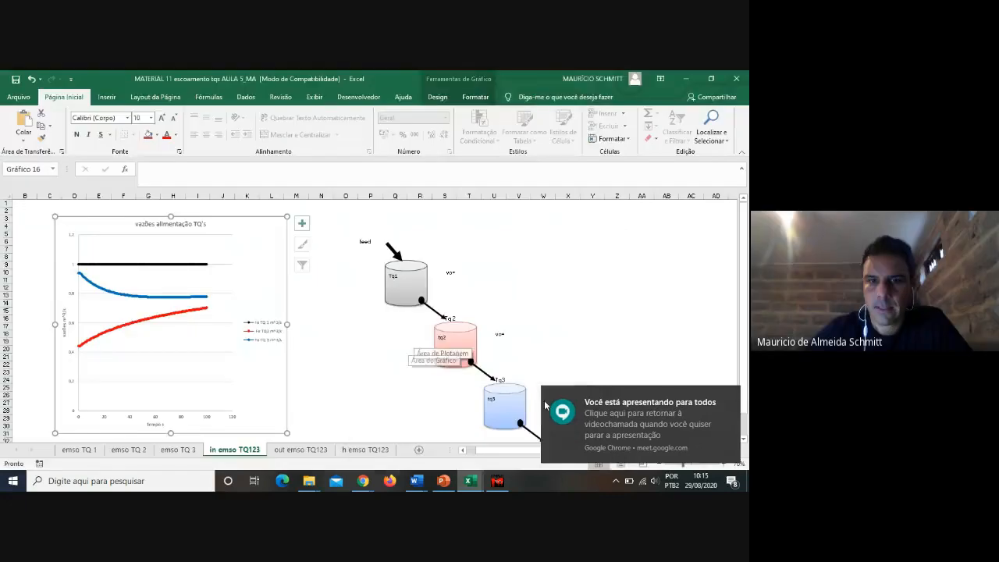
{"action": "left_click", "coordinate": [724, 397]}
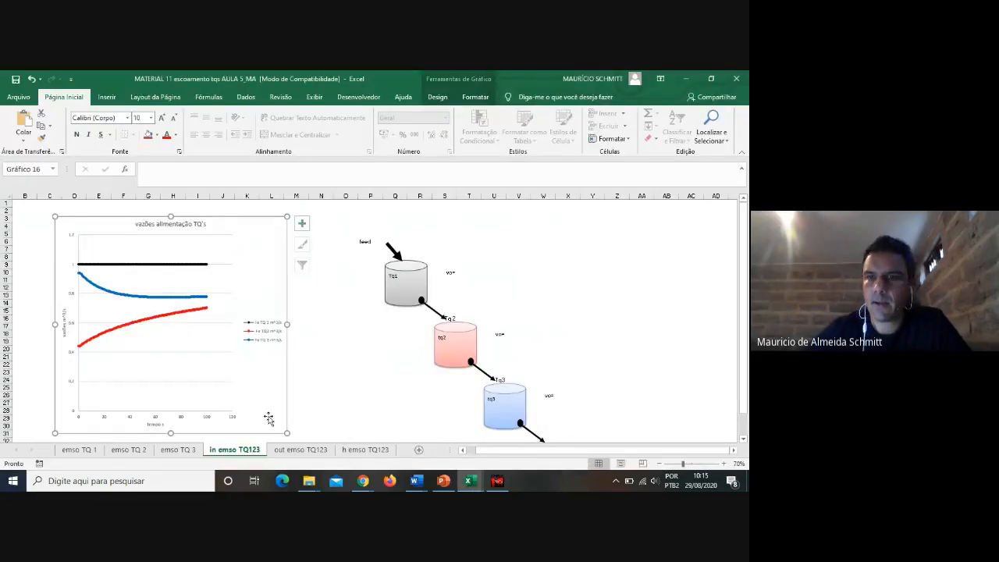
Step: View the outlet-flow chart on out emso TQ123, then switch to the Google Meet call in Chrome
{"action": "left_click", "coordinate": [301, 451]}
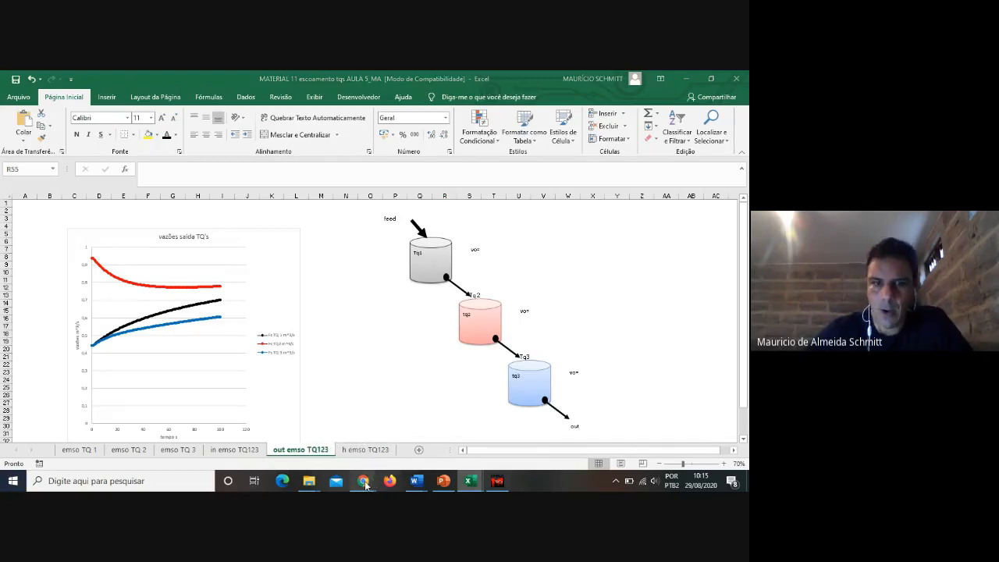
{"action": "mouse_move", "coordinate": [363, 479]}
{"action": "left_click", "coordinate": [299, 443]}
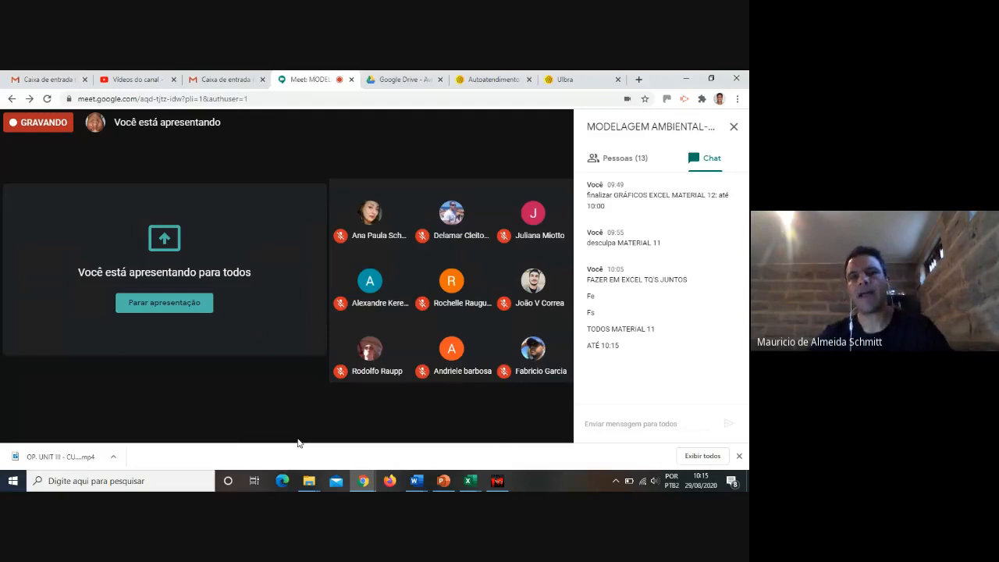
Step: Switch to the AULA 5 presentation in PowerPoint and start the slide show from slide 14, "Executar os GRÁFICOS NO EXCEL"
{"action": "mouse_move", "coordinate": [443, 481]}
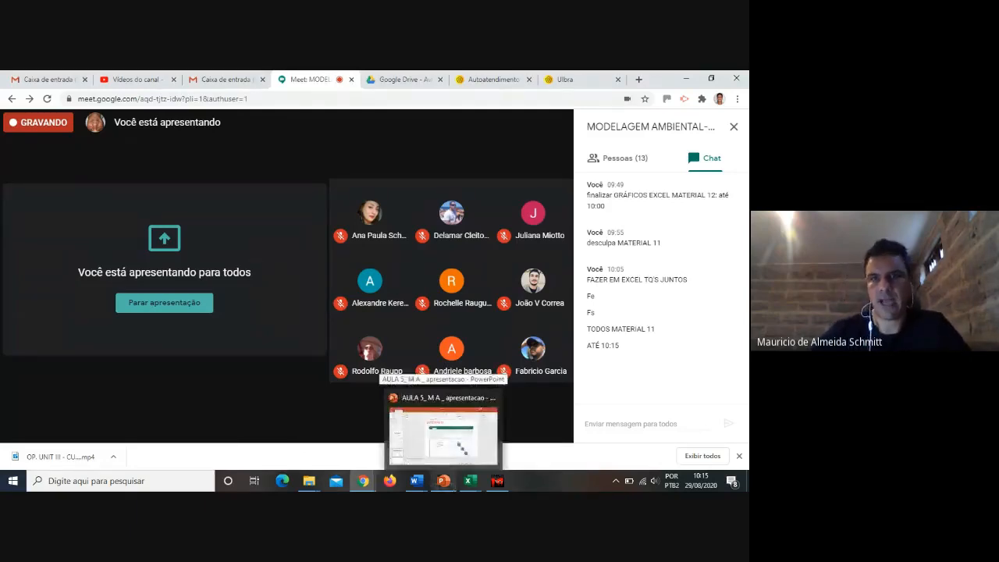
{"action": "mouse_move", "coordinate": [504, 485]}
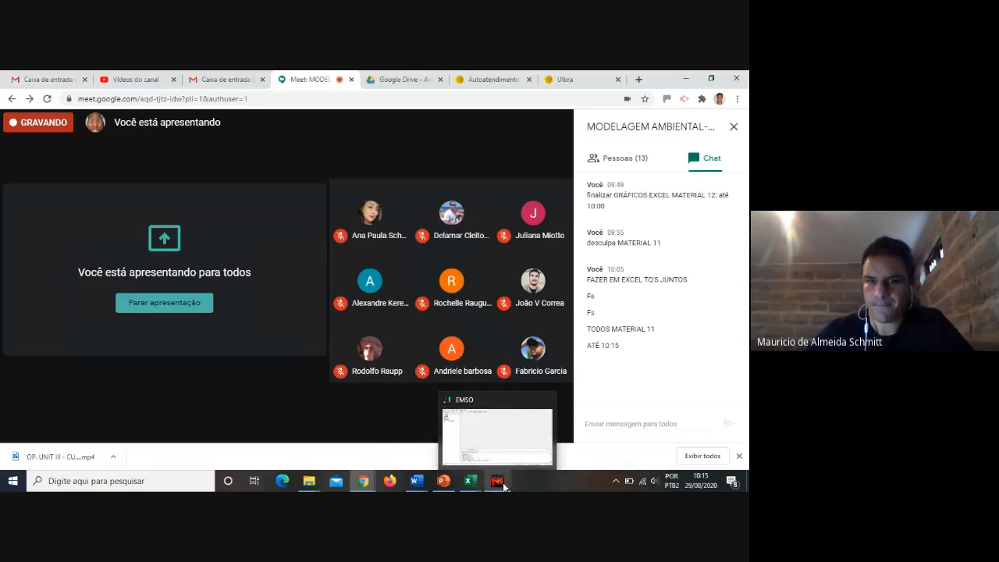
{"action": "left_click", "coordinate": [444, 484]}
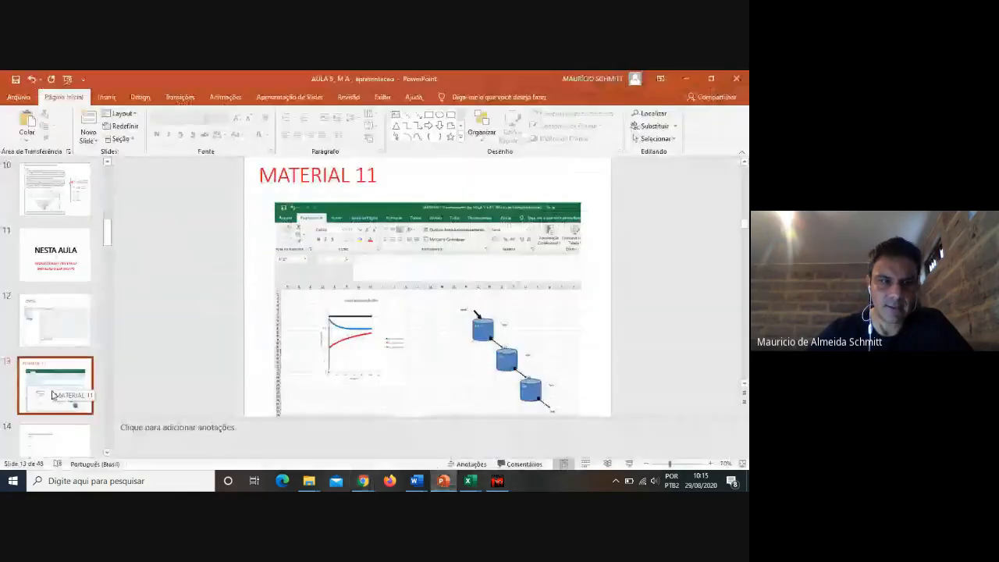
{"action": "left_click", "coordinate": [55, 443]}
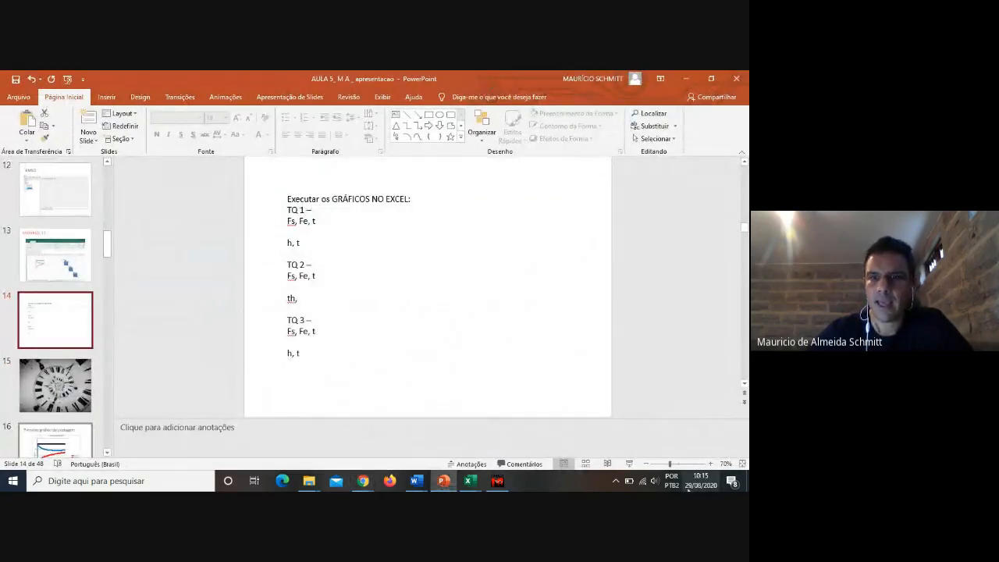
{"action": "left_click", "coordinate": [629, 464]}
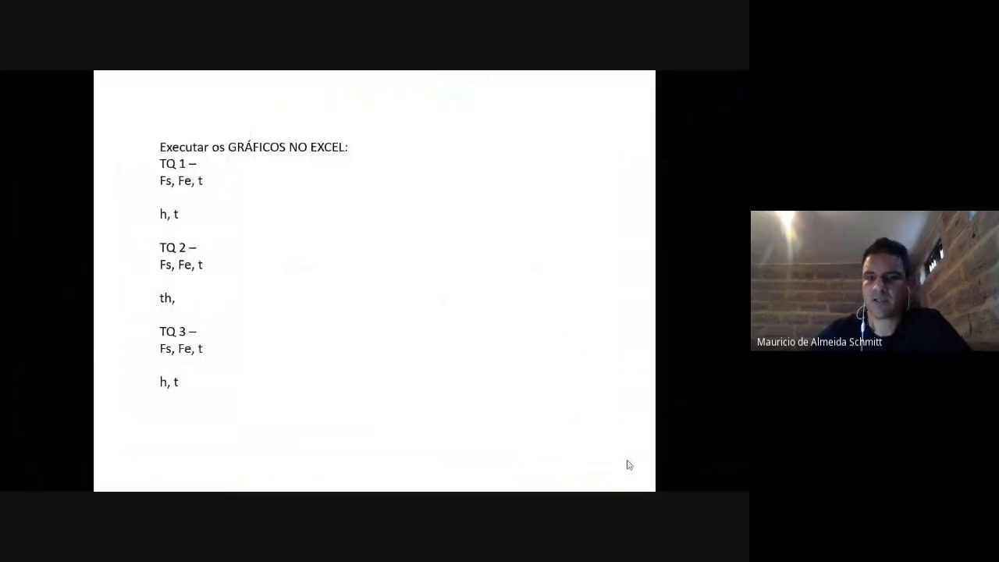
Step: Present the slides through "terceiro gráfico da postagem", then end the slide show
{"action": "left_click", "coordinate": [629, 465]}
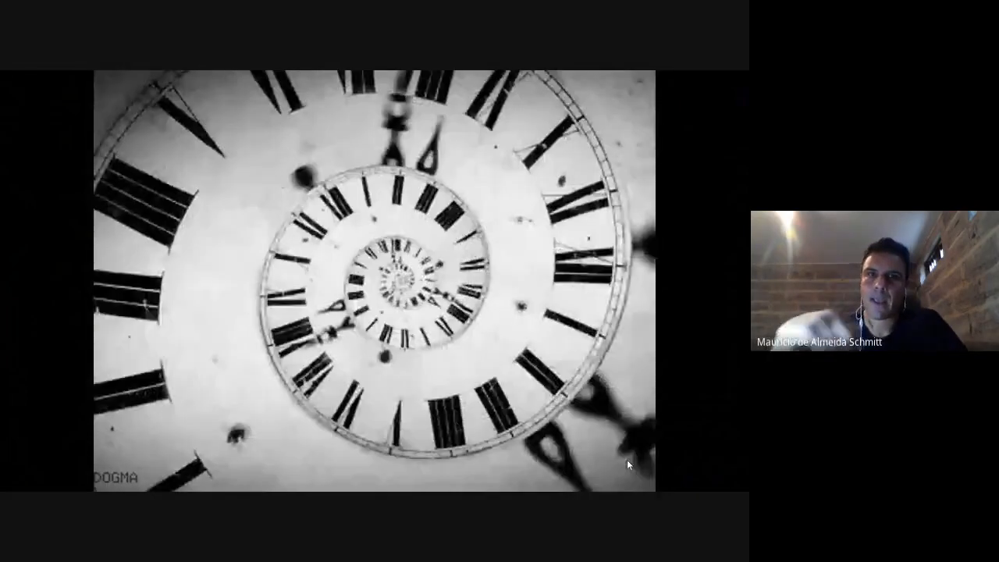
{"action": "left_click", "coordinate": [629, 464]}
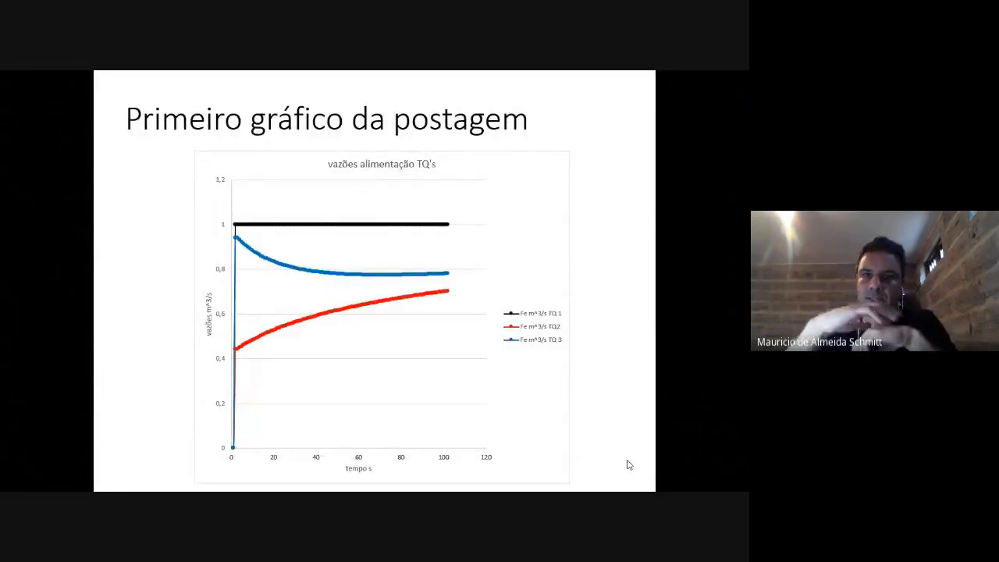
{"action": "left_click", "coordinate": [629, 464]}
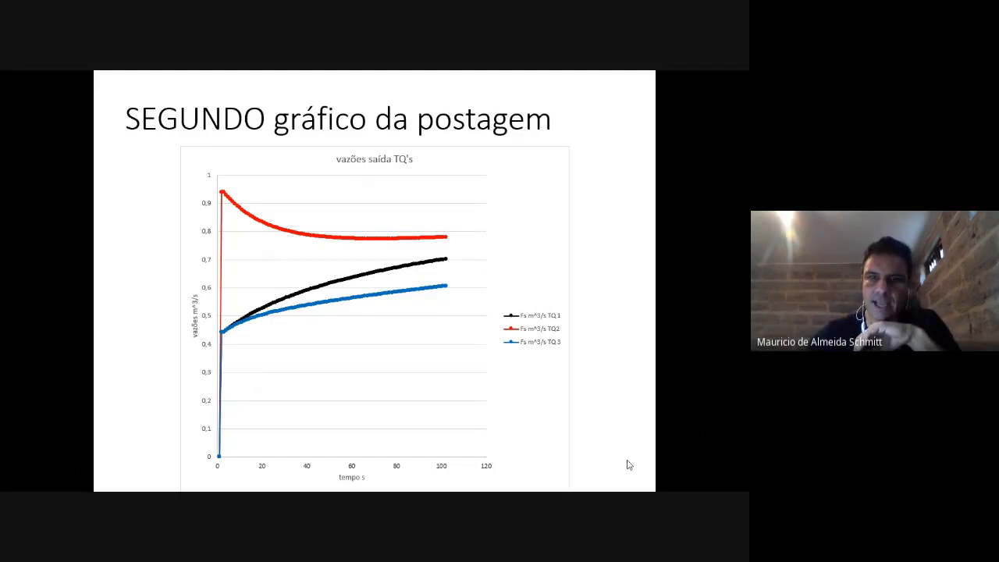
{"action": "left_click", "coordinate": [629, 465]}
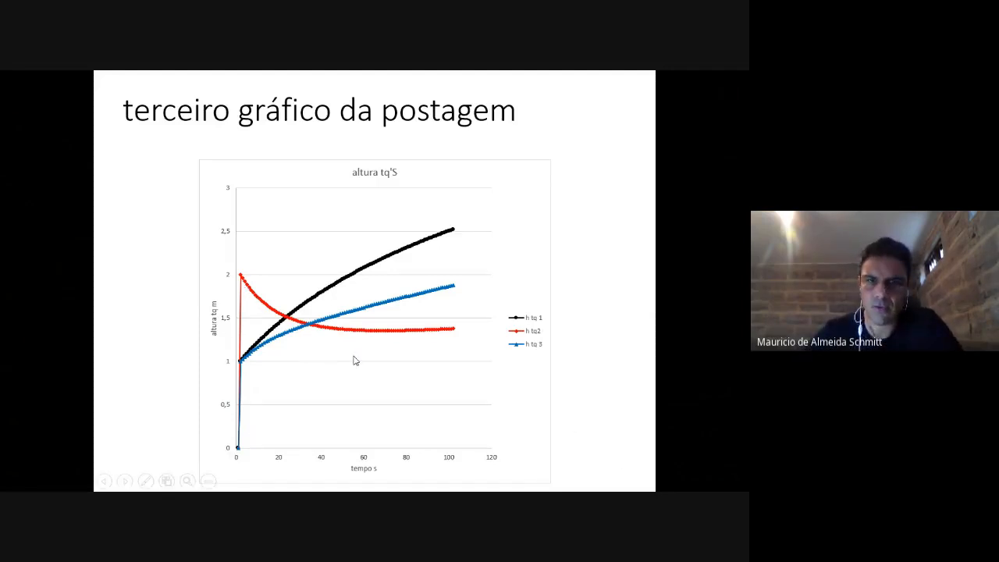
{"action": "key", "text": "Escape"}
Step: Return to the Material 11 workbook in Excel and show the feed-flow chart on in emso TQ123
{"action": "left_click", "coordinate": [468, 481]}
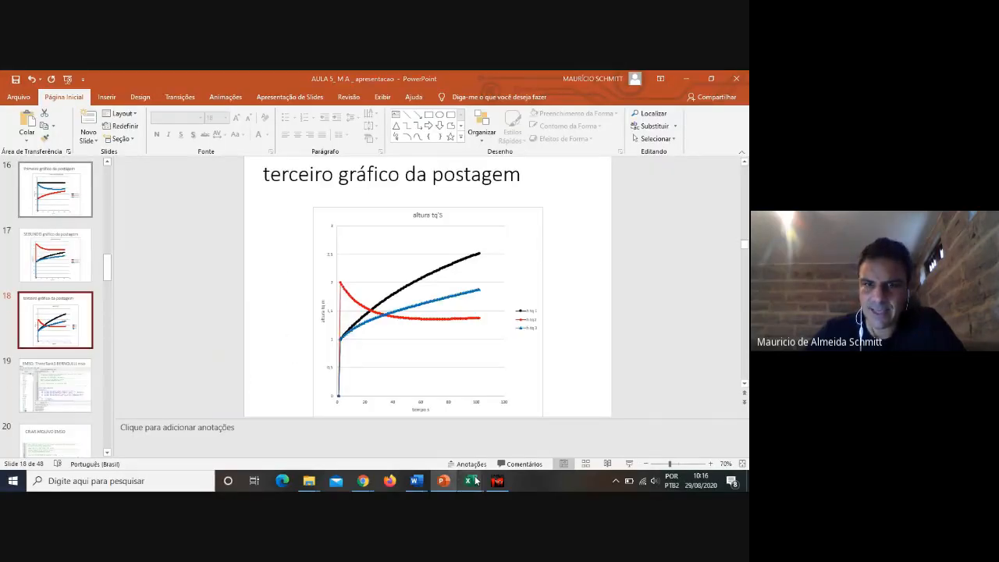
{"action": "left_click", "coordinate": [438, 448]}
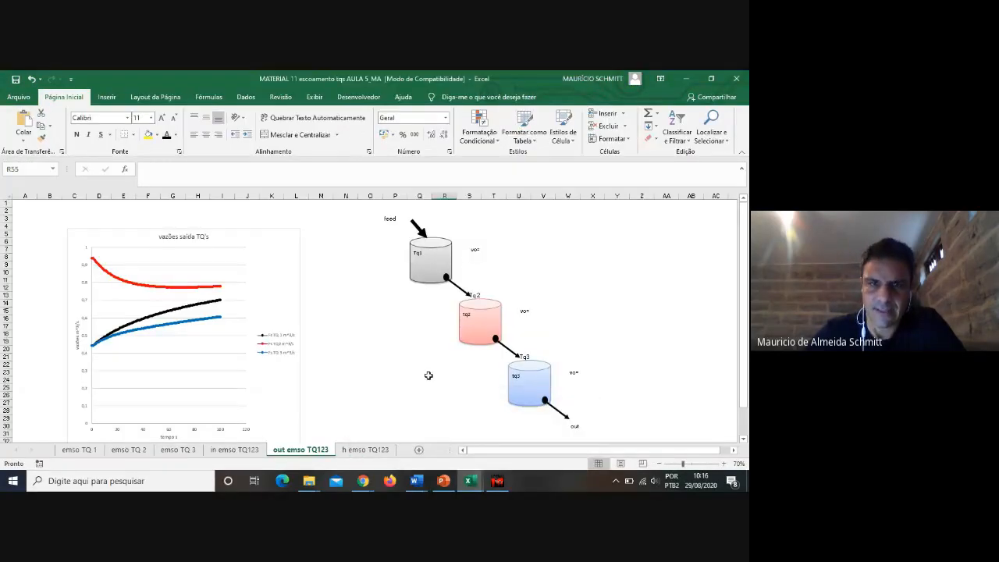
{"action": "left_click", "coordinate": [232, 451]}
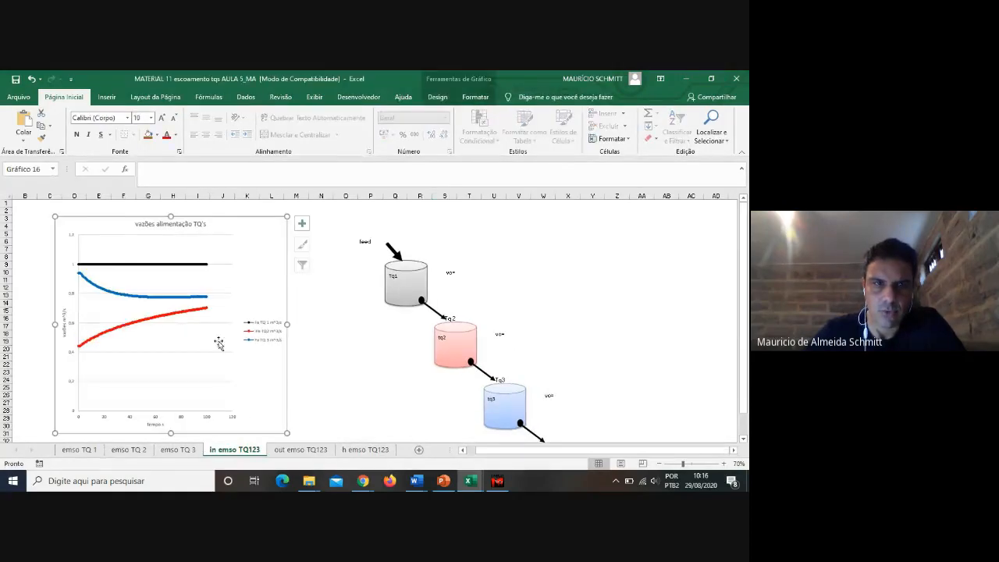
Step: Open the data source selection for the "altura tq 3" chart on the emso TQ 3 sheet
{"action": "left_click", "coordinate": [177, 451]}
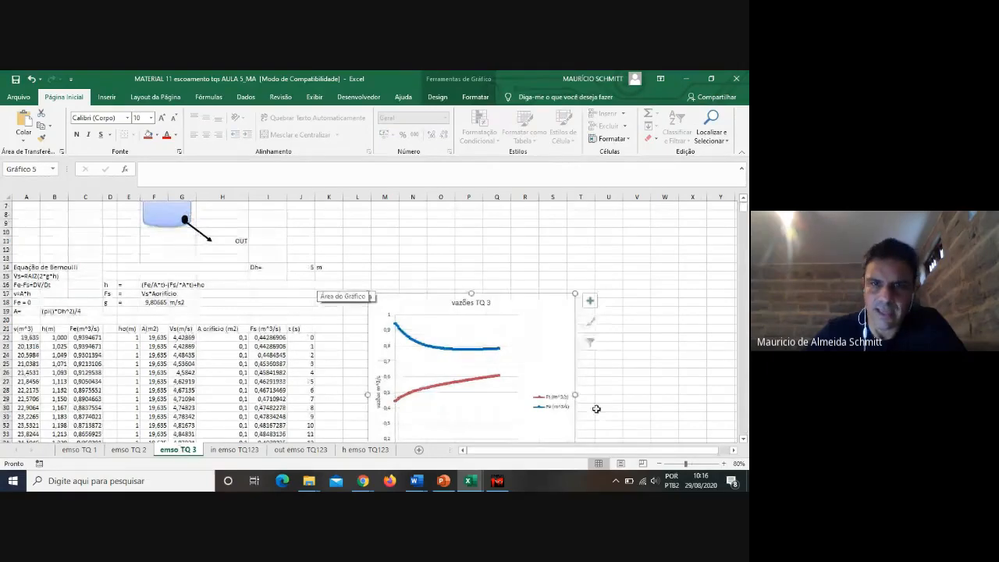
{"action": "scroll", "coordinate": [487, 396], "scroll_direction": "down", "scroll_amount": 3}
{"action": "scroll", "coordinate": [488, 396], "scroll_direction": "down", "scroll_amount": 6}
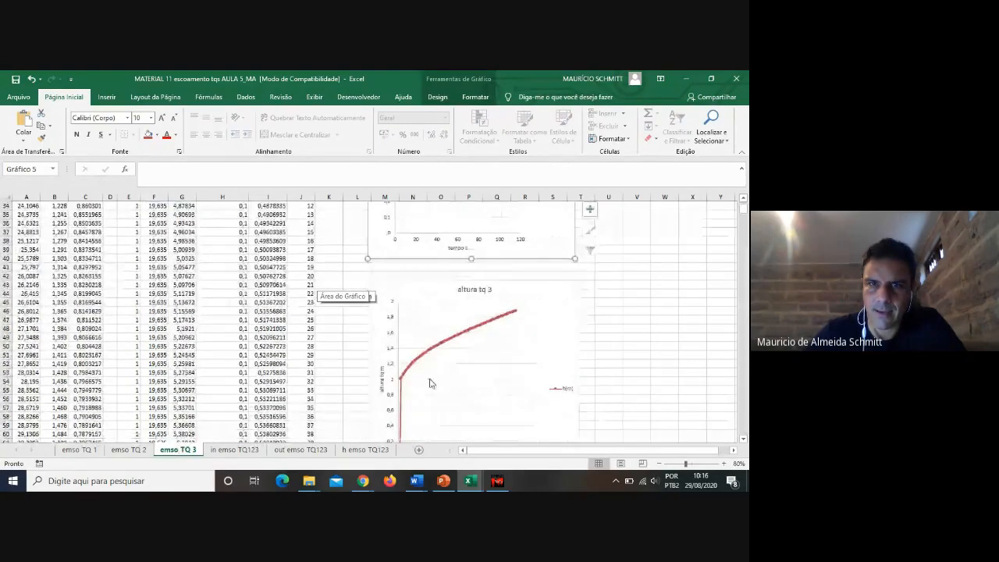
{"action": "left_click", "coordinate": [555, 324]}
{"action": "right_click", "coordinate": [554, 322]}
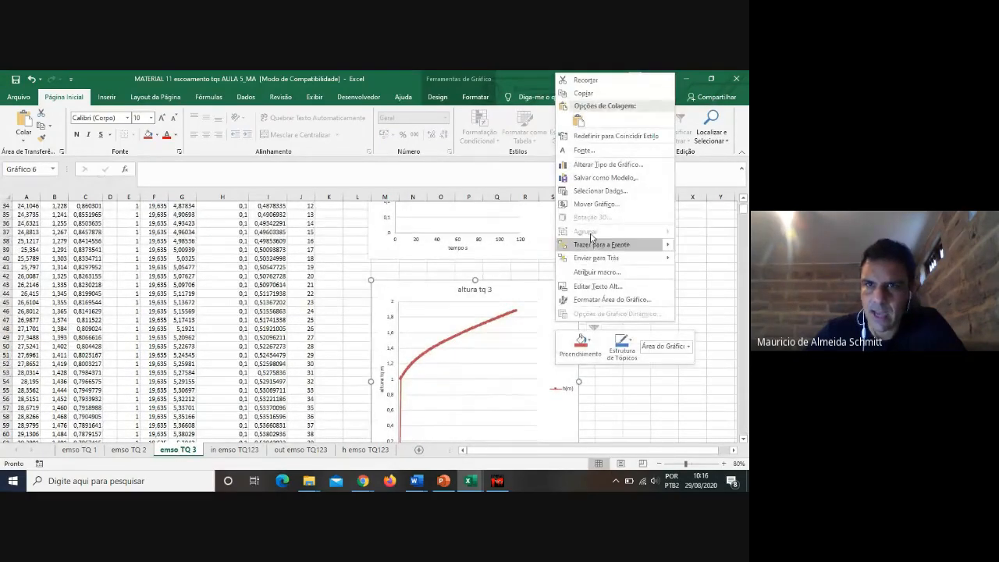
{"action": "left_click", "coordinate": [590, 193]}
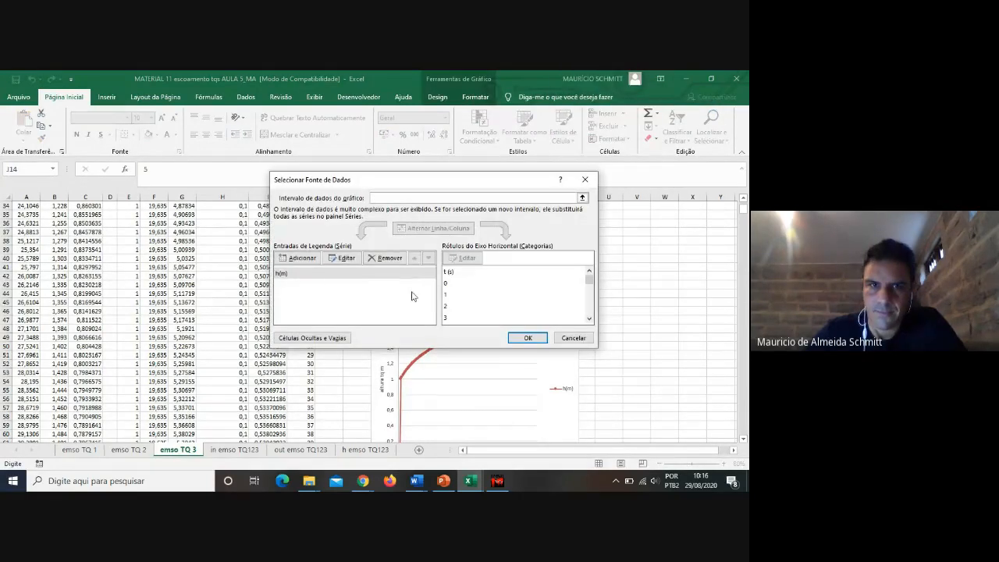
Step: Set the X values of the h(m) series in the "altura tq 3" chart to J22:J122 on emso TQ 3
{"action": "left_click", "coordinate": [308, 274]}
{"action": "left_click", "coordinate": [343, 258]}
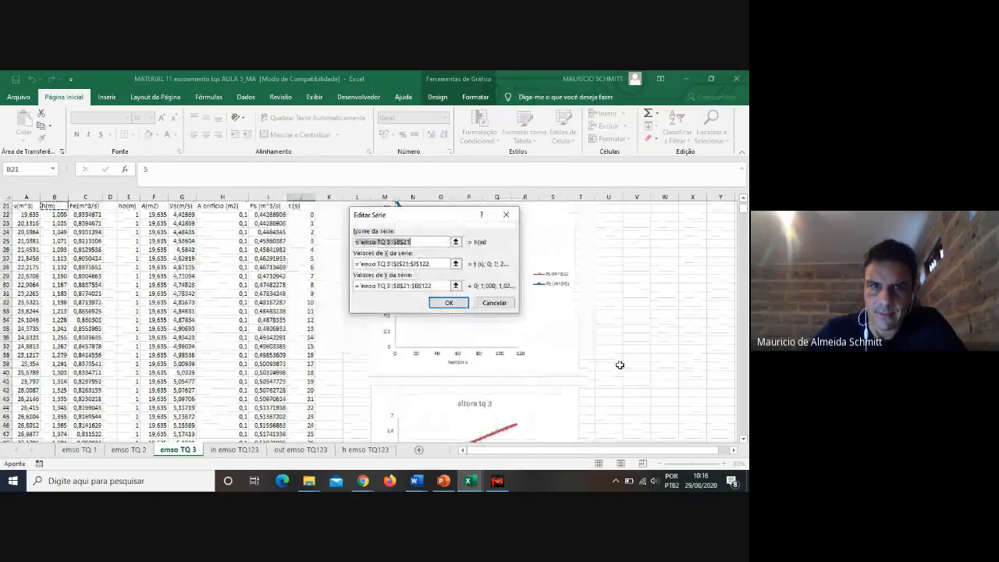
{"action": "left_click", "coordinate": [456, 264]}
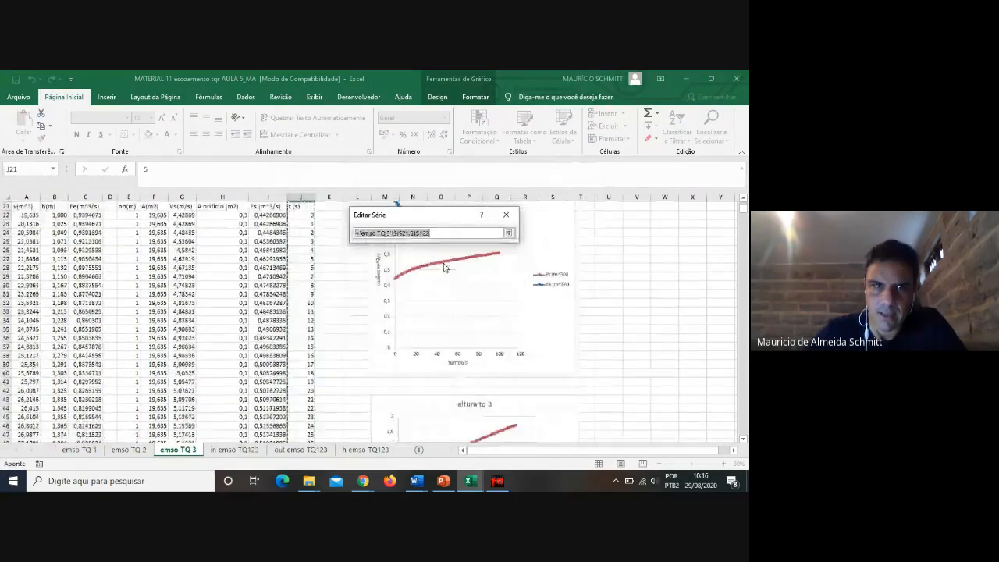
{"action": "left_click_drag", "start_coordinate": [309, 241], "coordinate": [309, 417]}
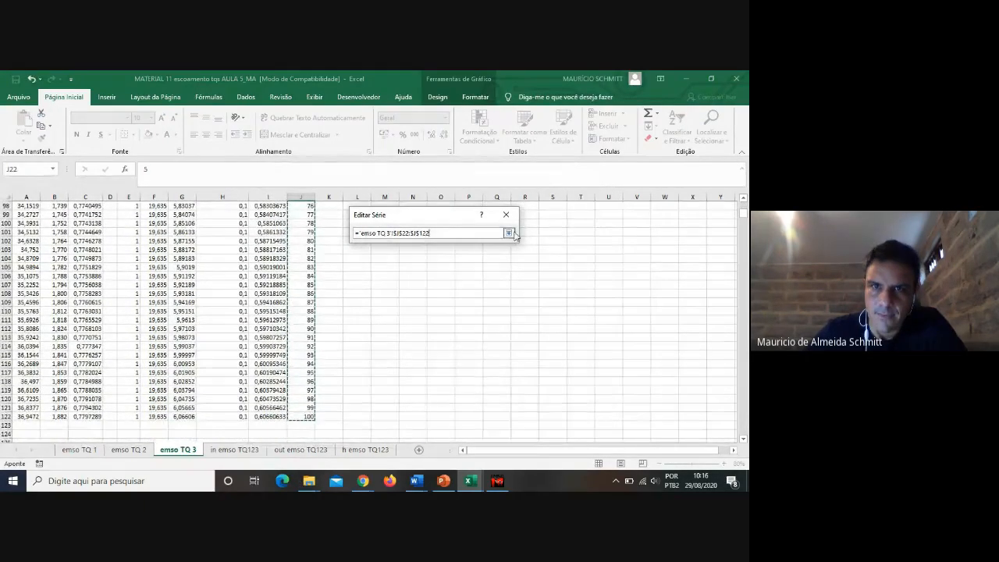
{"action": "left_click", "coordinate": [509, 233]}
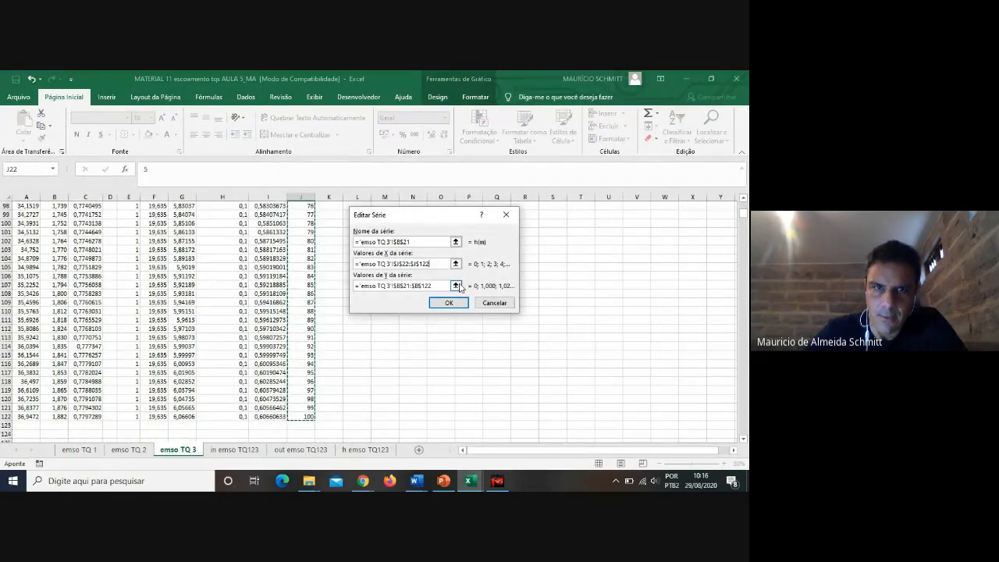
Step: Set the h(m) series' Y values to B22:B122 on emso TQ 3 and apply the data source change to the chart
{"action": "left_click_drag", "start_coordinate": [447, 285], "coordinate": [356, 287]}
{"action": "left_click", "coordinate": [48, 214]}
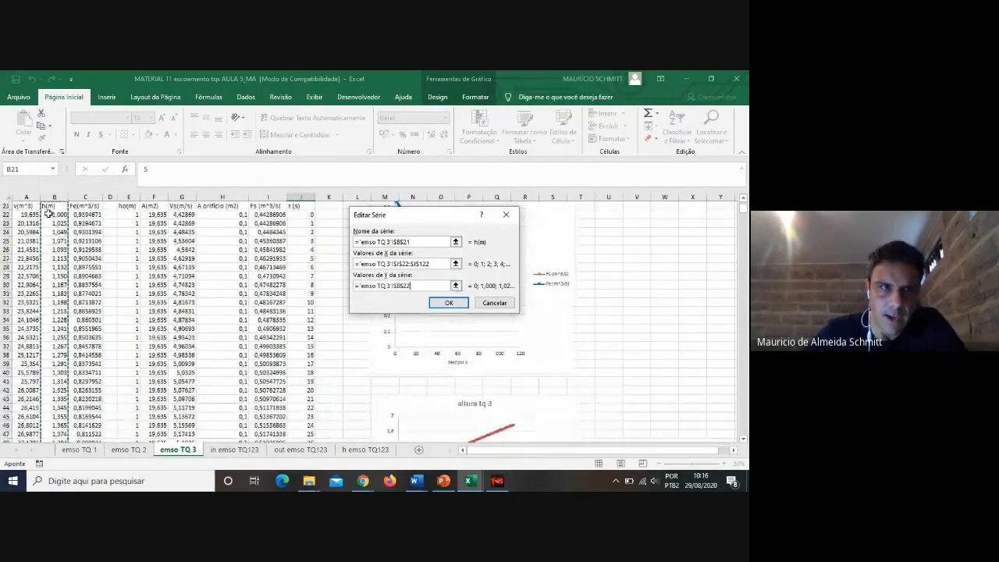
{"action": "left_click_drag", "start_coordinate": [49, 214], "coordinate": [56, 423]}
{"action": "left_click", "coordinate": [461, 303]}
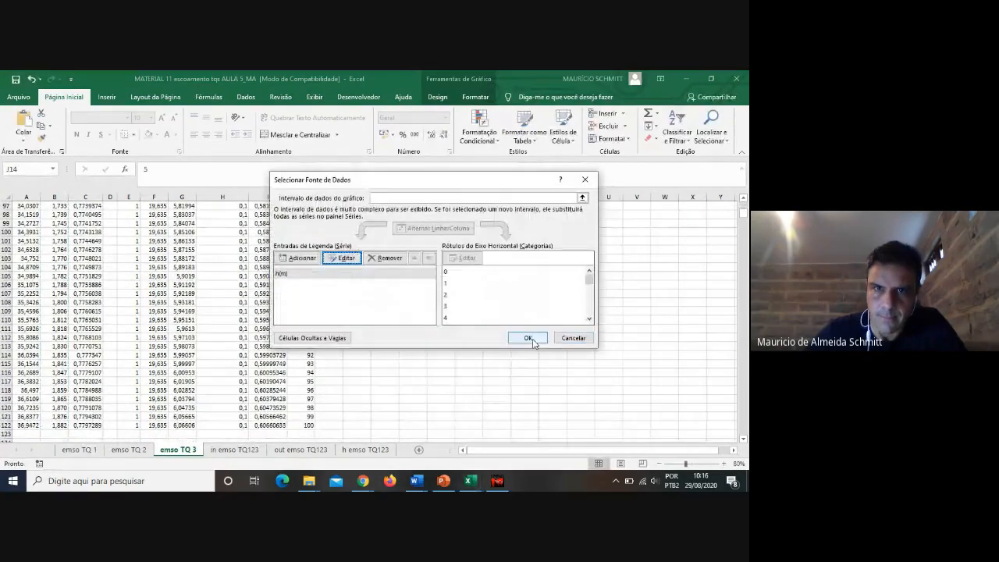
{"action": "left_click", "coordinate": [529, 339]}
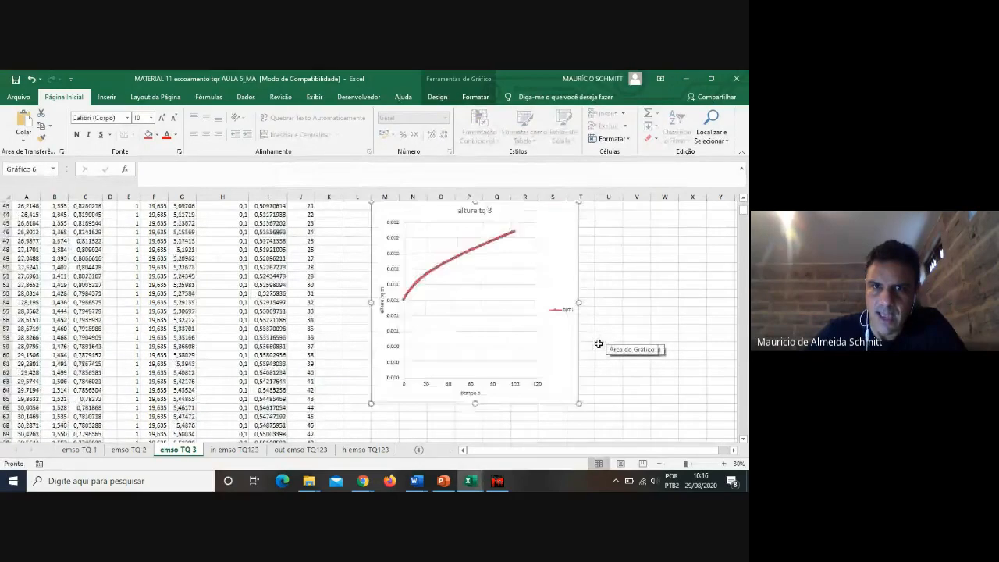
{"action": "scroll", "coordinate": [598, 343], "scroll_direction": "up", "scroll_amount": 1}
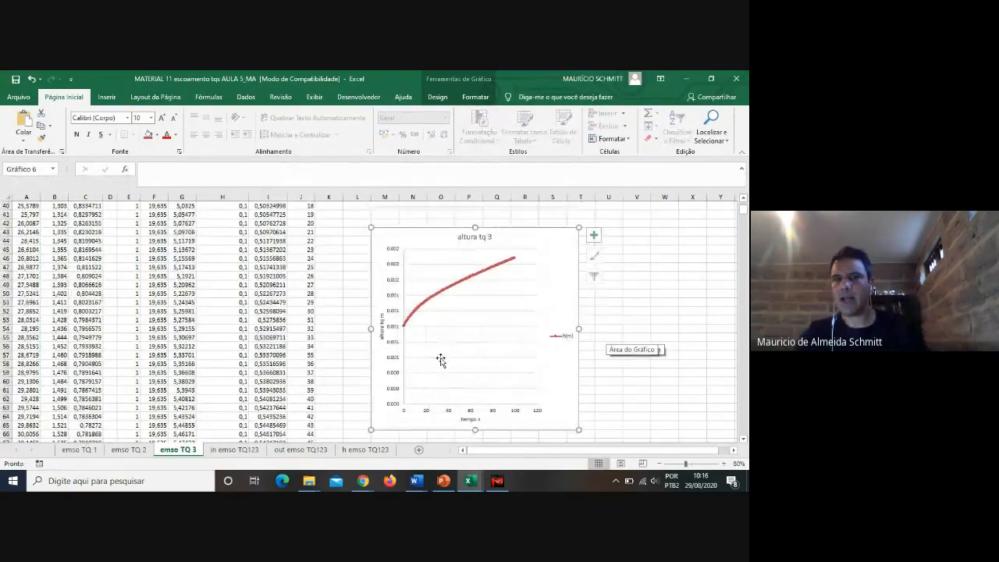
Step: Look over the in and out emso TQ123 charts and open the data source selection for the "altura tq'S" chart on h emso TQ123
{"action": "left_click", "coordinate": [246, 451]}
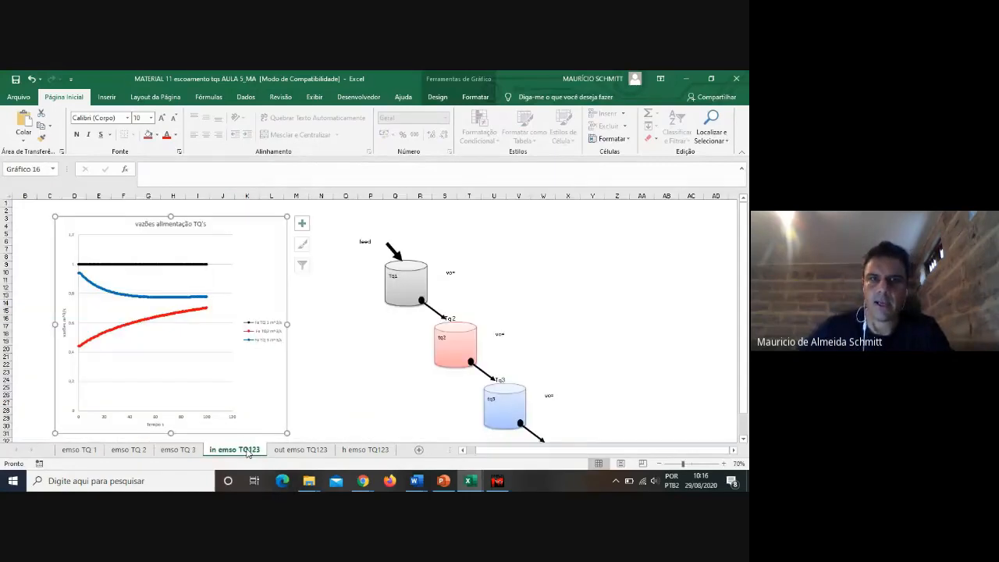
{"action": "left_click", "coordinate": [301, 451]}
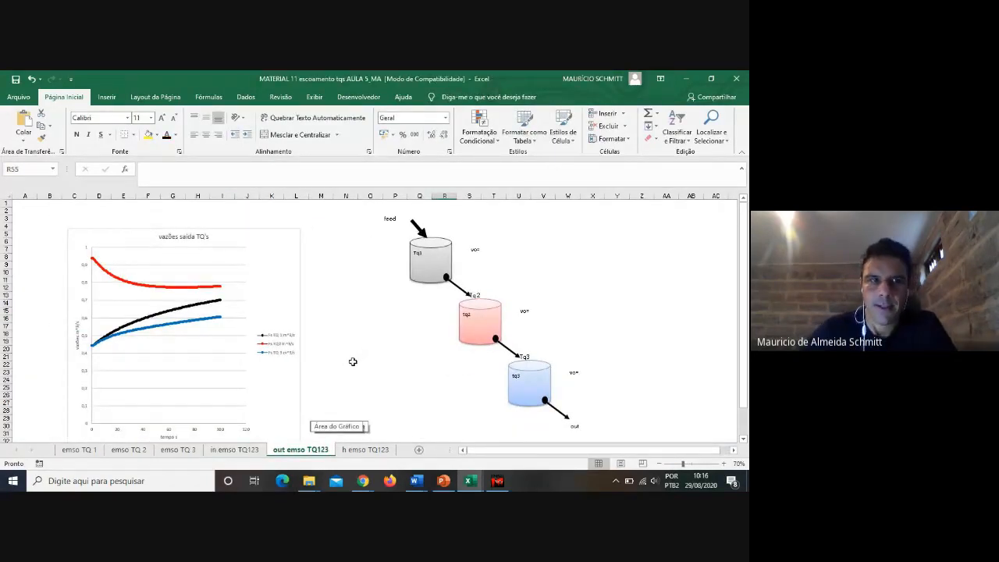
{"action": "left_click", "coordinate": [366, 450]}
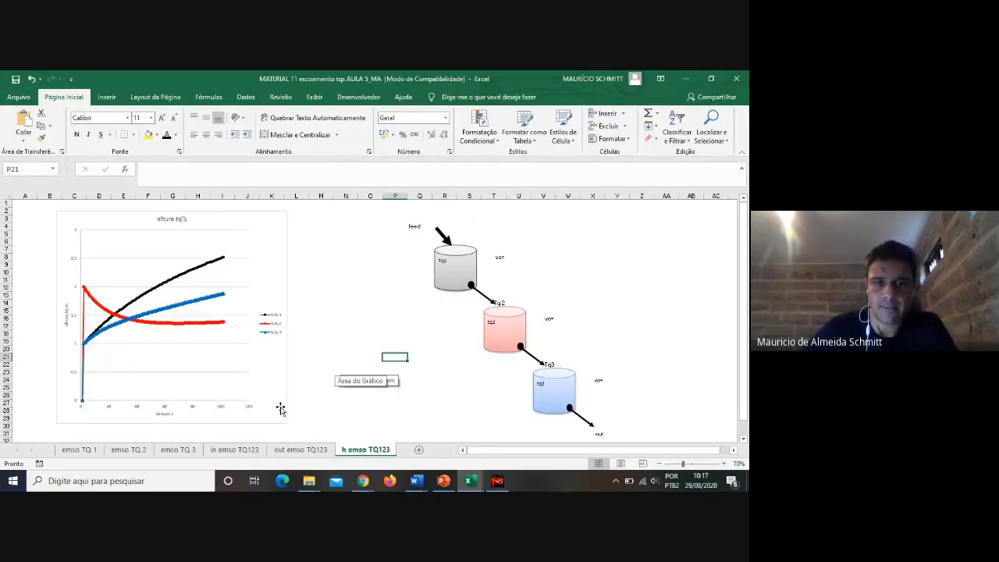
{"action": "right_click", "coordinate": [251, 267]}
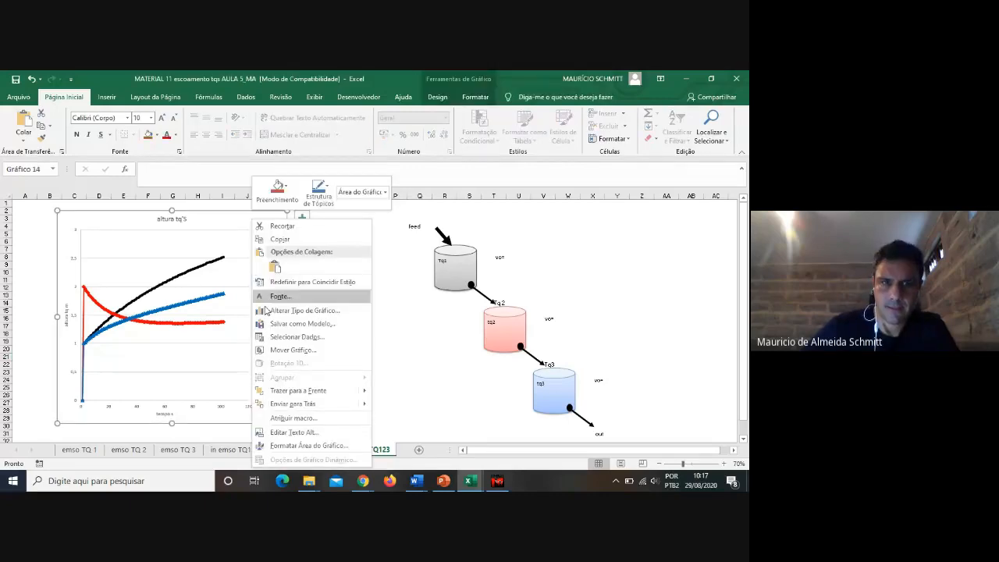
{"action": "left_click", "coordinate": [282, 342]}
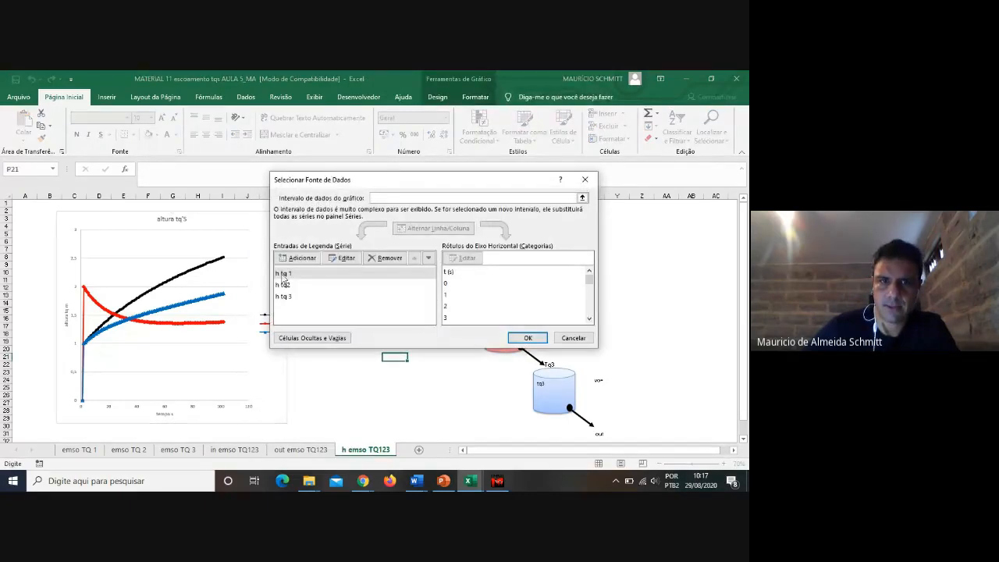
Step: Set the X values of the h tq 1 series to J22:J122 on the emso TQ 1 sheet
{"action": "left_click", "coordinate": [282, 275]}
{"action": "left_click", "coordinate": [337, 260]}
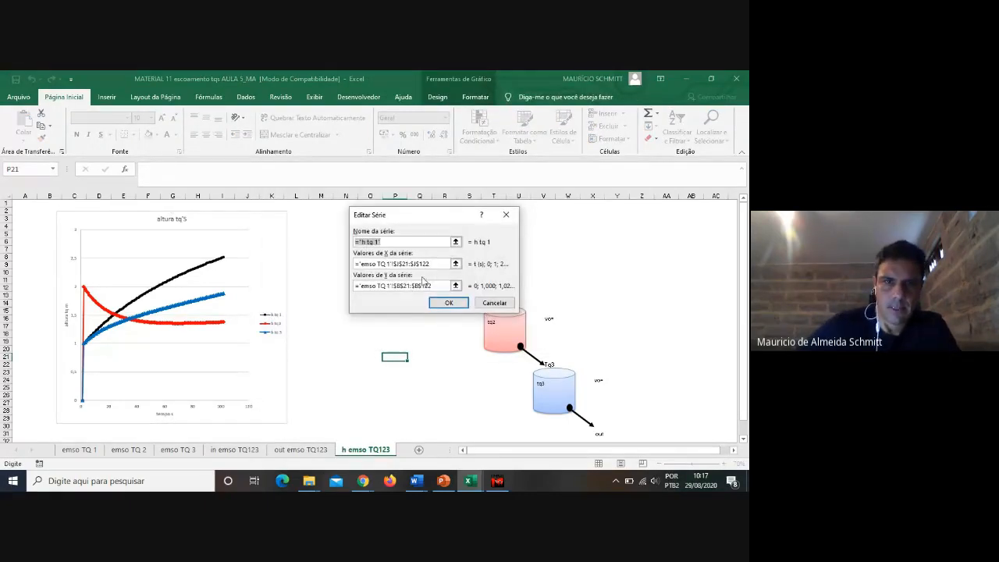
{"action": "left_click", "coordinate": [457, 266]}
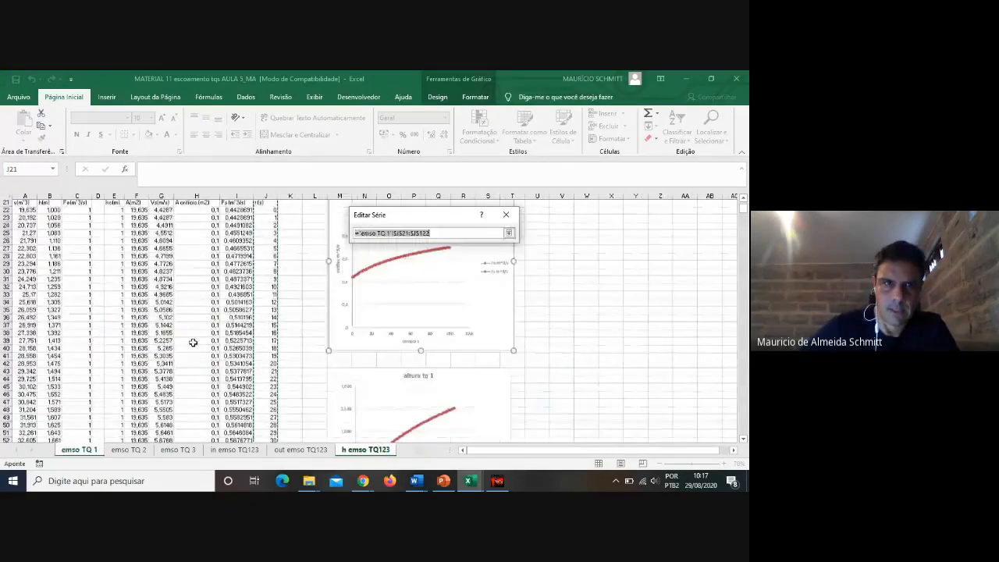
{"action": "left_click_drag", "start_coordinate": [259, 211], "coordinate": [275, 402]}
{"action": "left_click", "coordinate": [508, 233]}
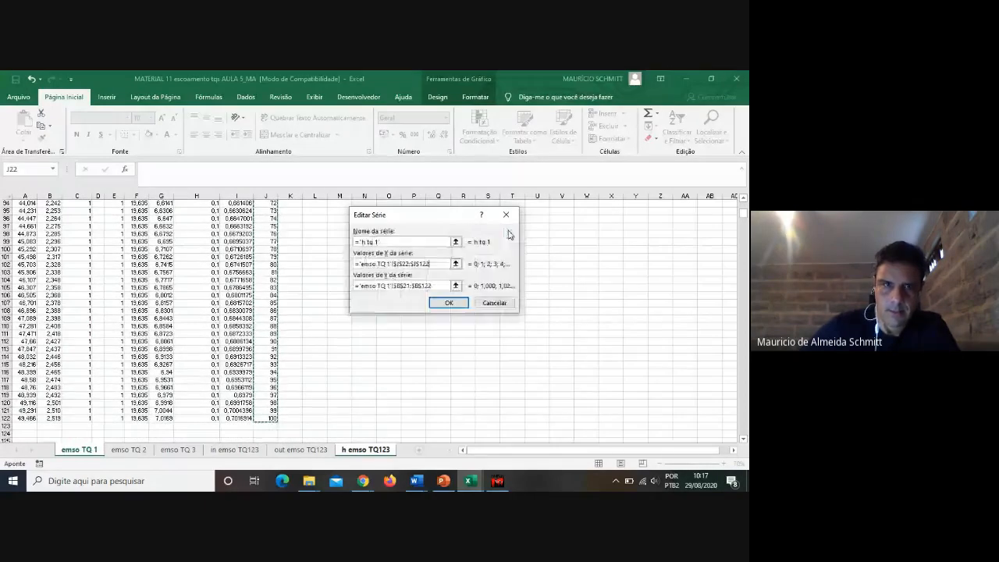
Step: Set the Y values of the h tq 1 series to B22:B122 on emso TQ 1 and accept the series edit
{"action": "left_click", "coordinate": [459, 288]}
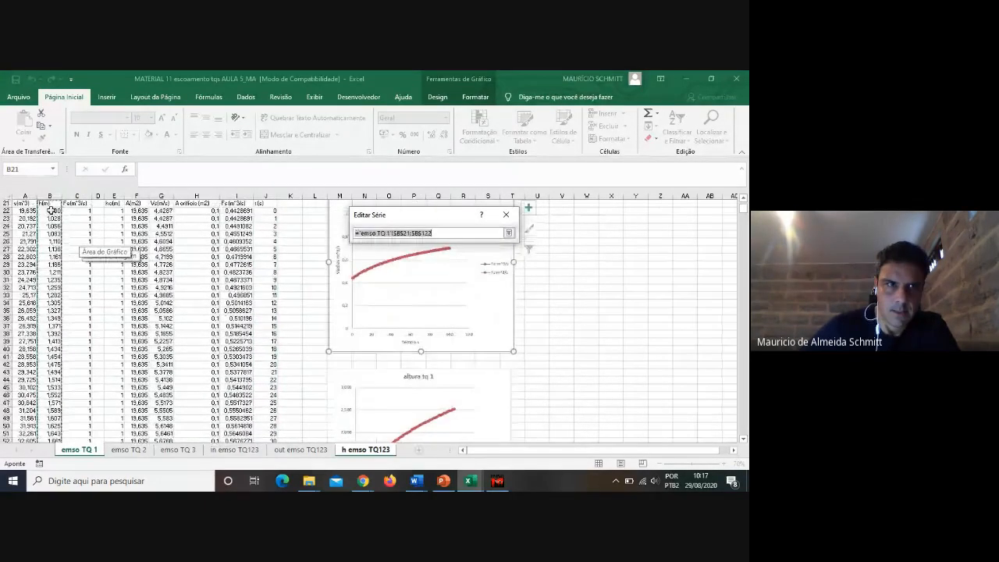
{"action": "left_click", "coordinate": [51, 209]}
{"action": "left_click_drag", "start_coordinate": [51, 209], "coordinate": [56, 453]}
{"action": "left_click", "coordinate": [509, 233]}
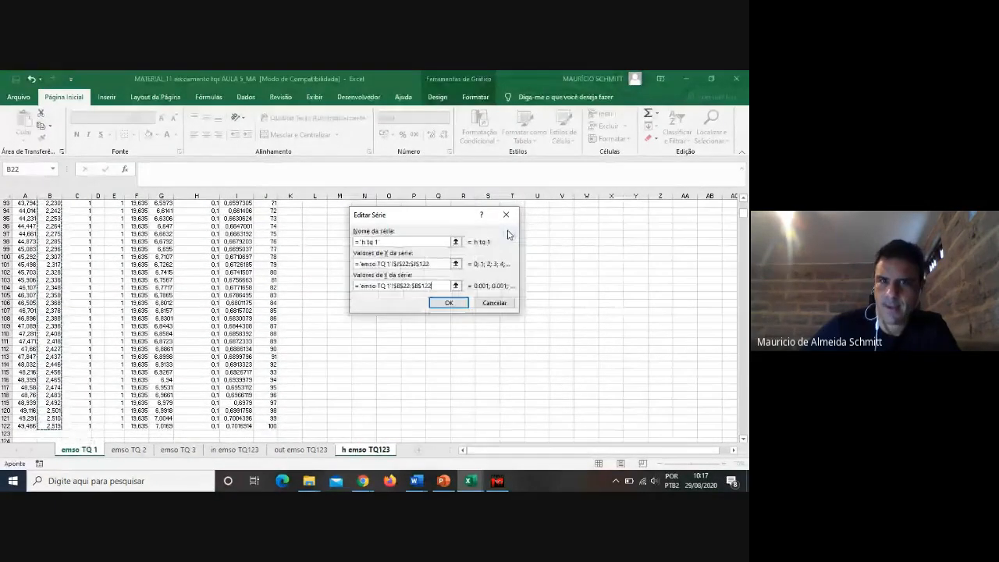
{"action": "left_click", "coordinate": [449, 303]}
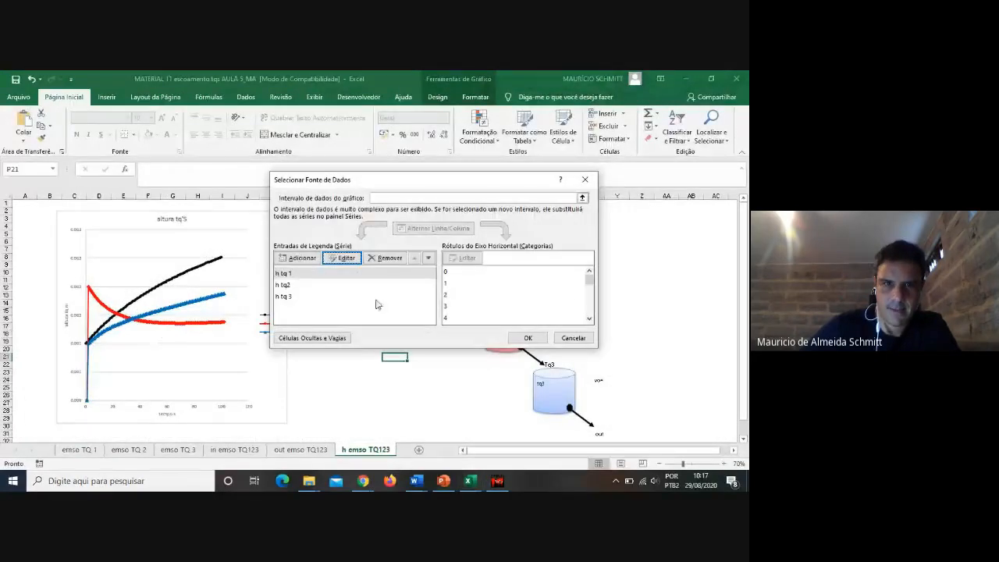
Step: Set the X values of the h tq2 series to J22:J122 on the emso TQ 1 sheet
{"action": "left_click", "coordinate": [285, 288]}
{"action": "left_click", "coordinate": [343, 258]}
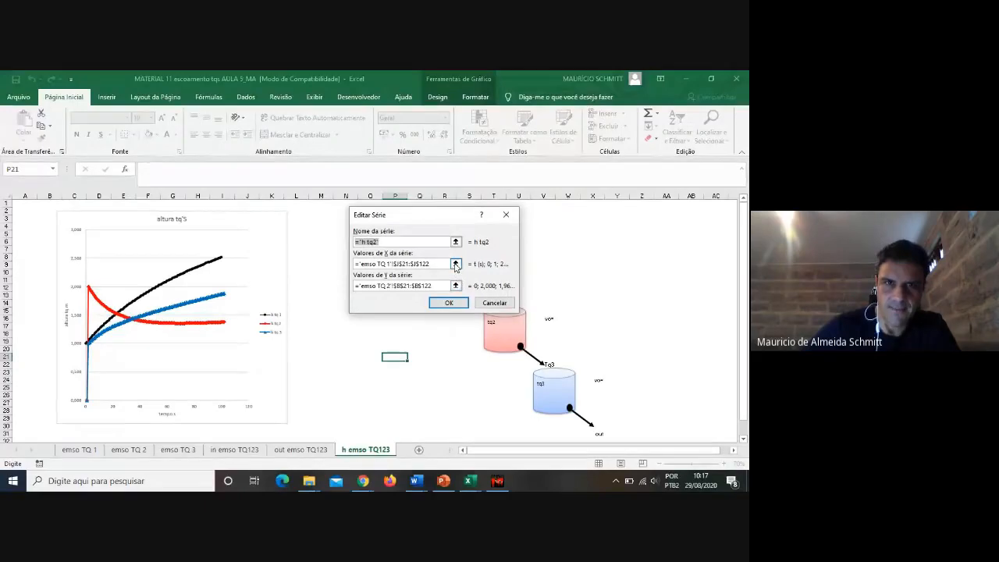
{"action": "left_click", "coordinate": [456, 264]}
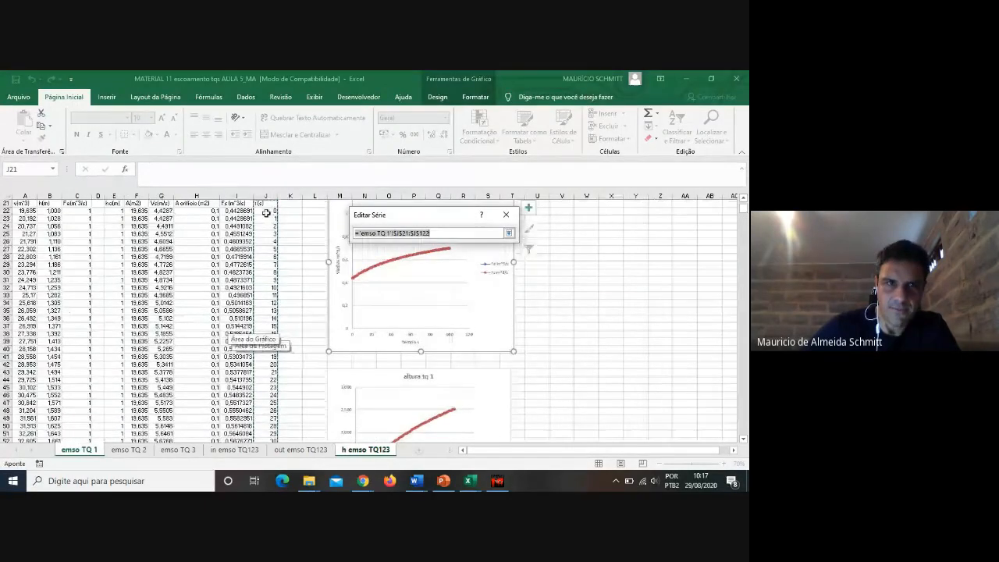
{"action": "left_click_drag", "start_coordinate": [268, 377], "coordinate": [268, 425]}
{"action": "left_click", "coordinate": [508, 232]}
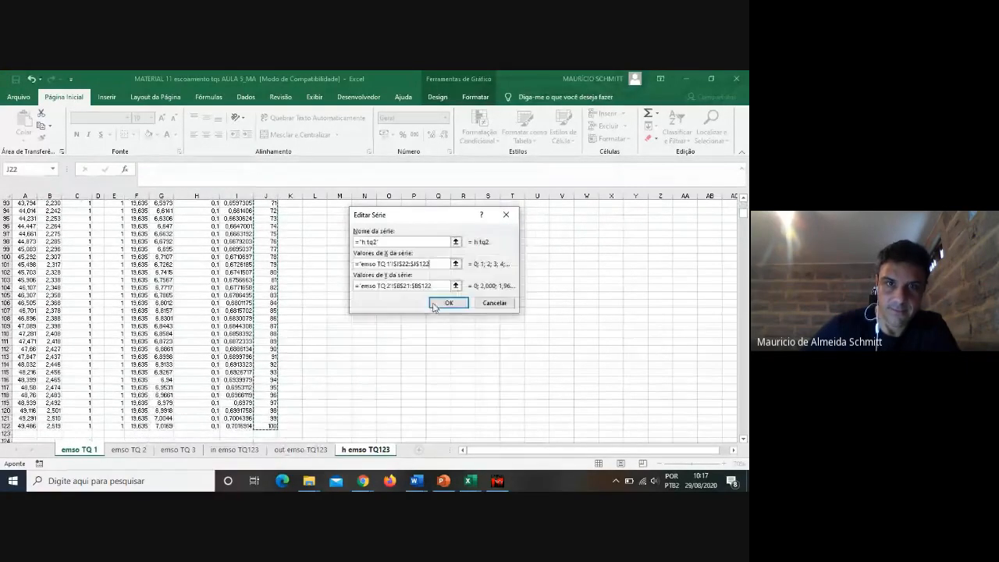
Step: Set the Y values of the h tq2 series to B22:B122 on emso TQ 2 and accept the series edit
{"action": "left_click", "coordinate": [456, 285]}
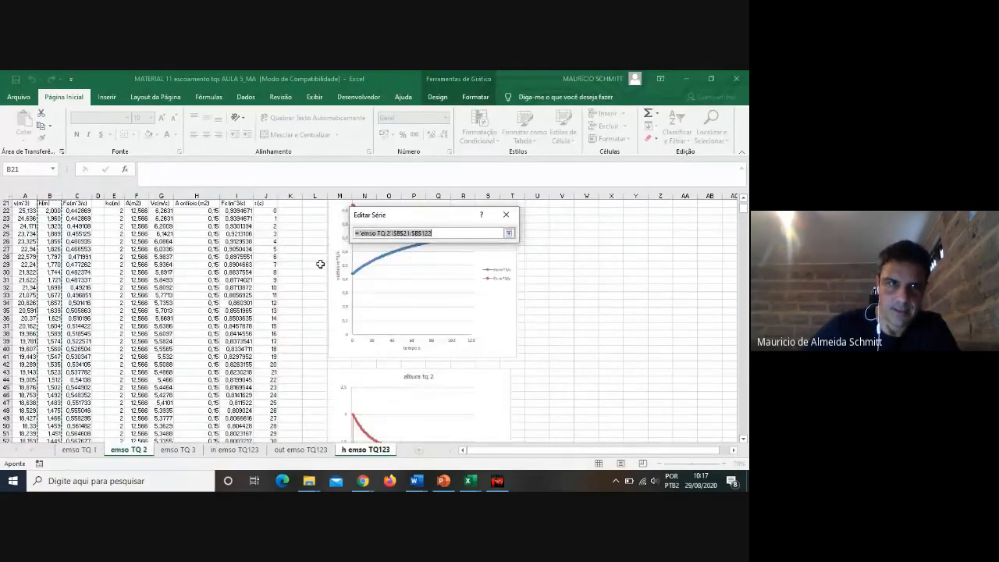
{"action": "left_click_drag", "start_coordinate": [50, 211], "coordinate": [54, 416]}
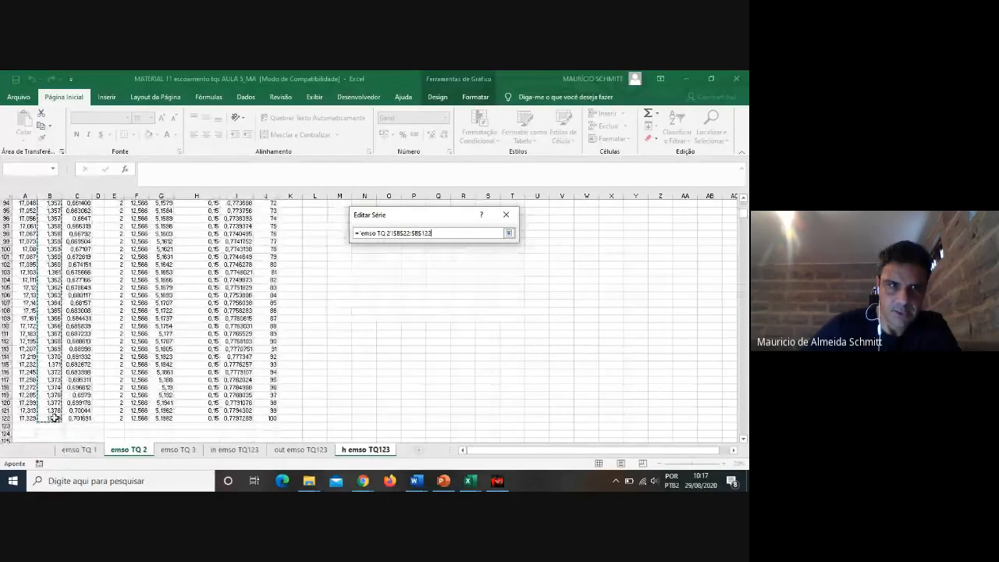
{"action": "left_click", "coordinate": [508, 234]}
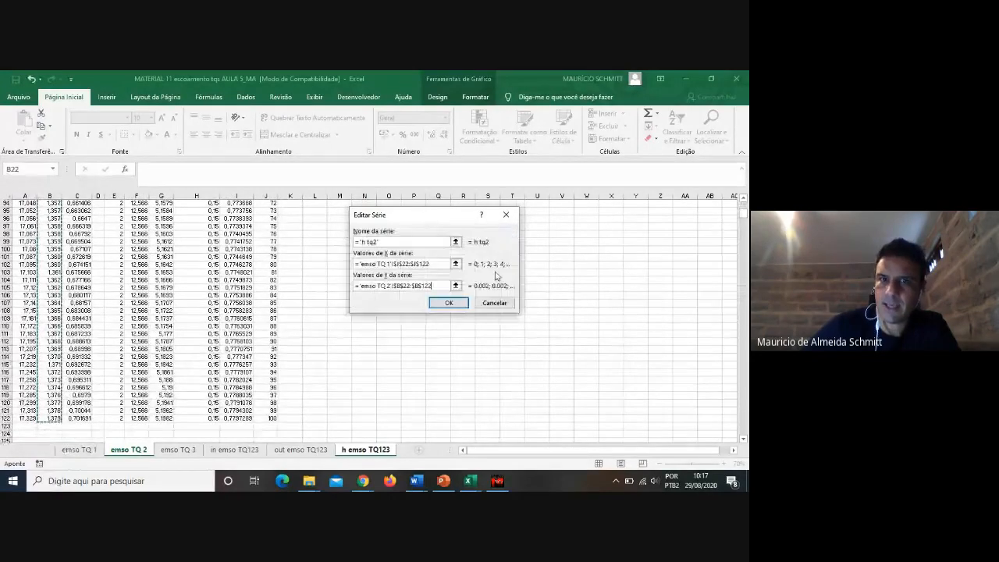
{"action": "left_click", "coordinate": [450, 304]}
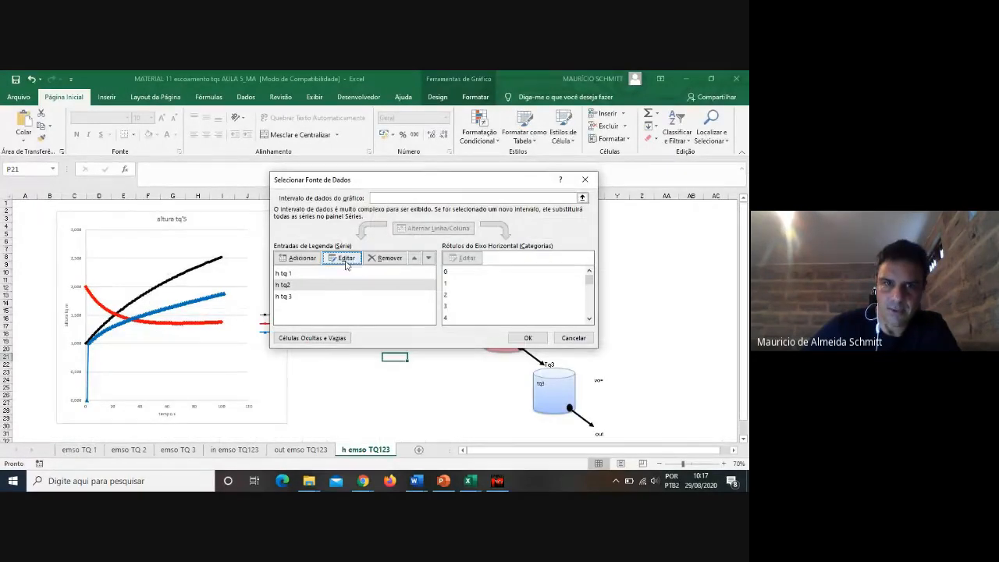
Step: Set the X values of the h tq 3 series to J22:J122 on the emso TQ 3 sheet
{"action": "left_click", "coordinate": [283, 297]}
{"action": "left_click", "coordinate": [343, 258]}
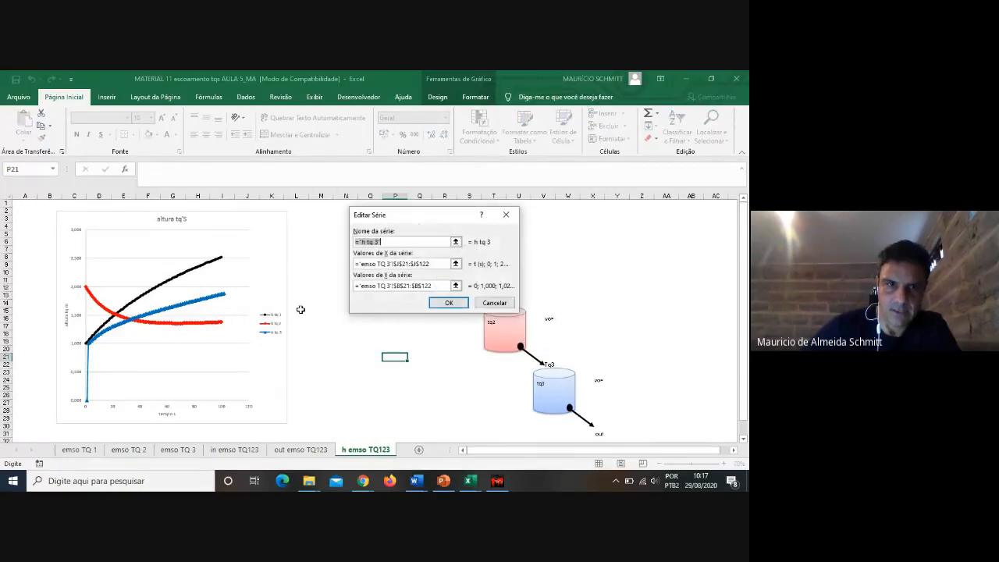
{"action": "left_click", "coordinate": [456, 264]}
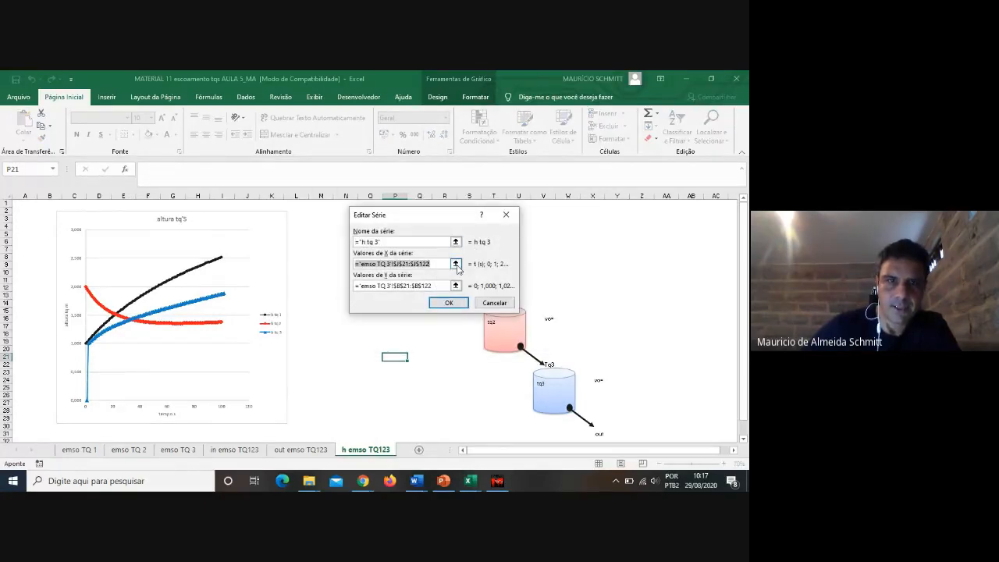
{"action": "left_click_drag", "start_coordinate": [300, 252], "coordinate": [304, 427]}
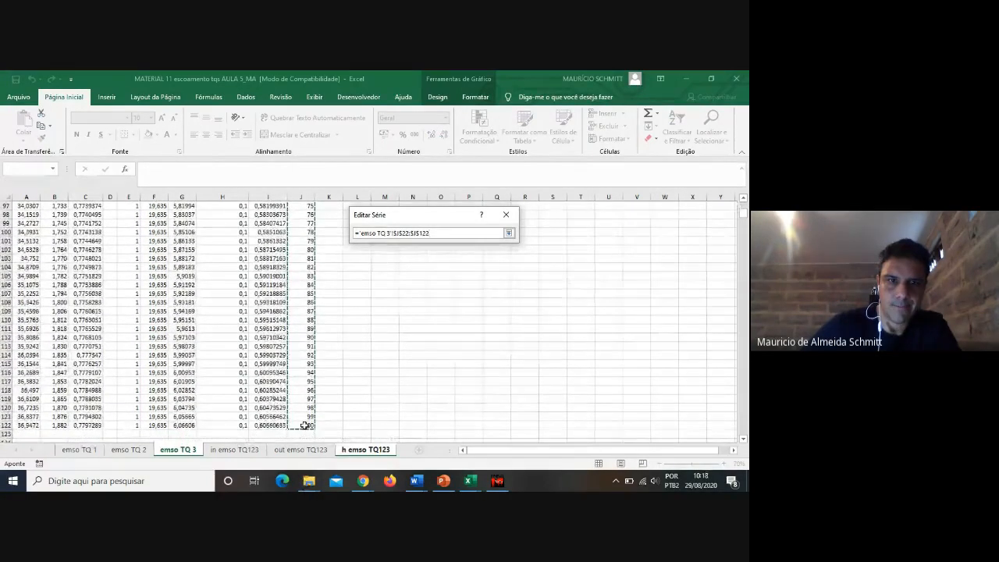
{"action": "left_click", "coordinate": [508, 233]}
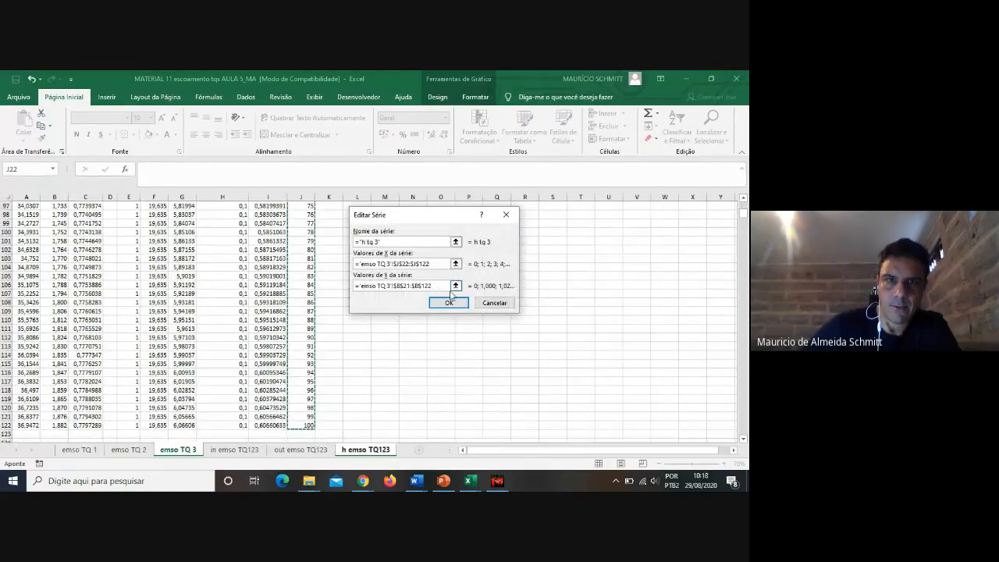
Step: Set the Y values of the h tq 3 series to B22:B122 on emso TQ 3 and apply the chart's data source changes
{"action": "left_click", "coordinate": [455, 286]}
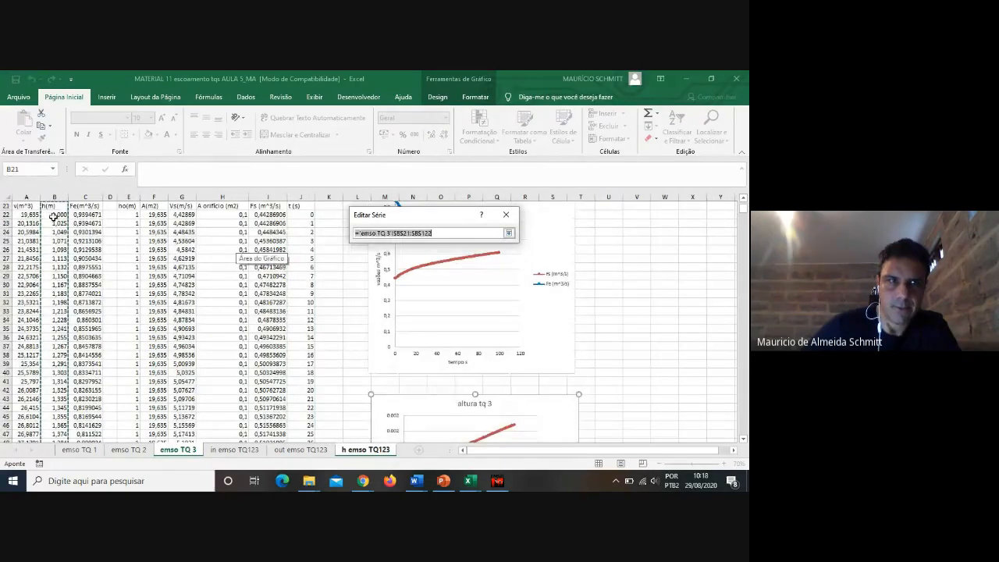
{"action": "left_click_drag", "start_coordinate": [53, 217], "coordinate": [61, 421]}
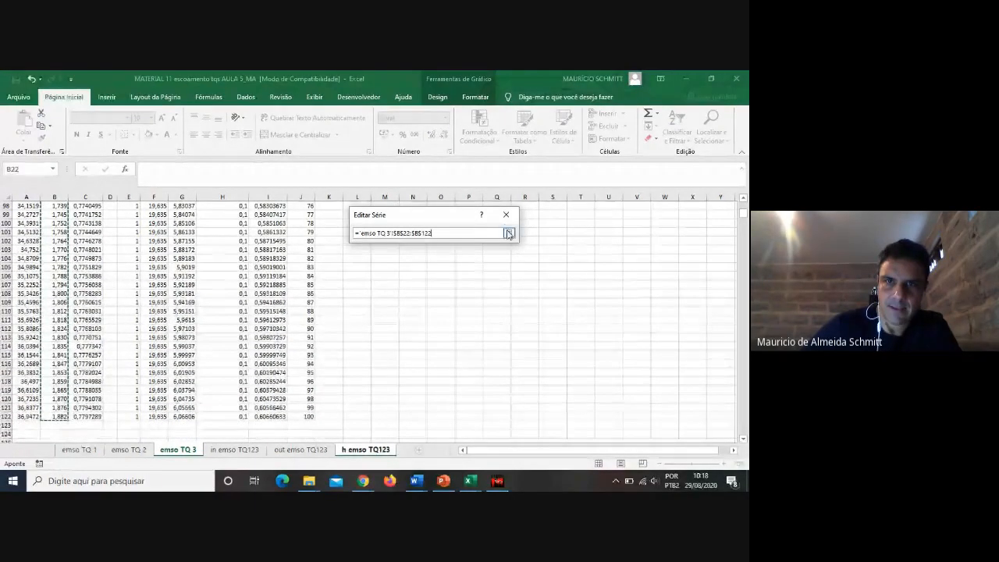
{"action": "left_click", "coordinate": [508, 233]}
{"action": "left_click", "coordinate": [448, 300]}
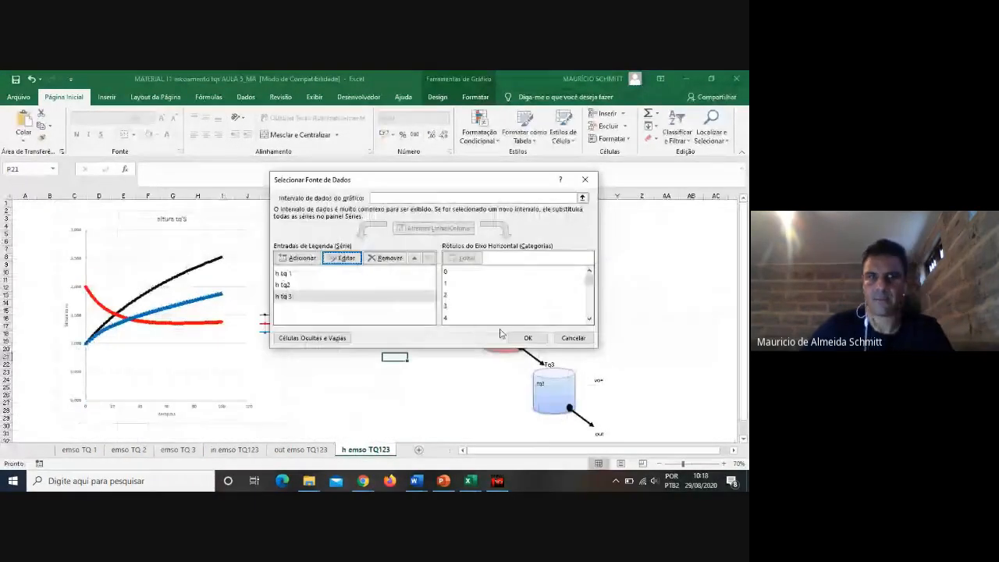
{"action": "left_click", "coordinate": [527, 337]}
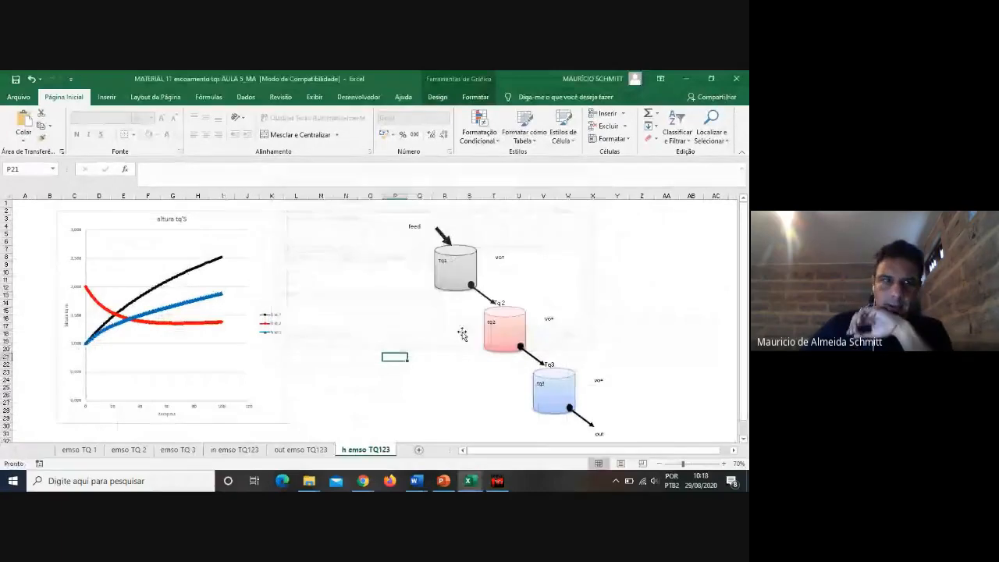
Step: Capture the altura tq'S chart on the h emso TQ123 sheet as a screenshot and copy it to the clipboard
{"action": "left_click", "coordinate": [449, 391]}
{"action": "key", "text": "Print"}
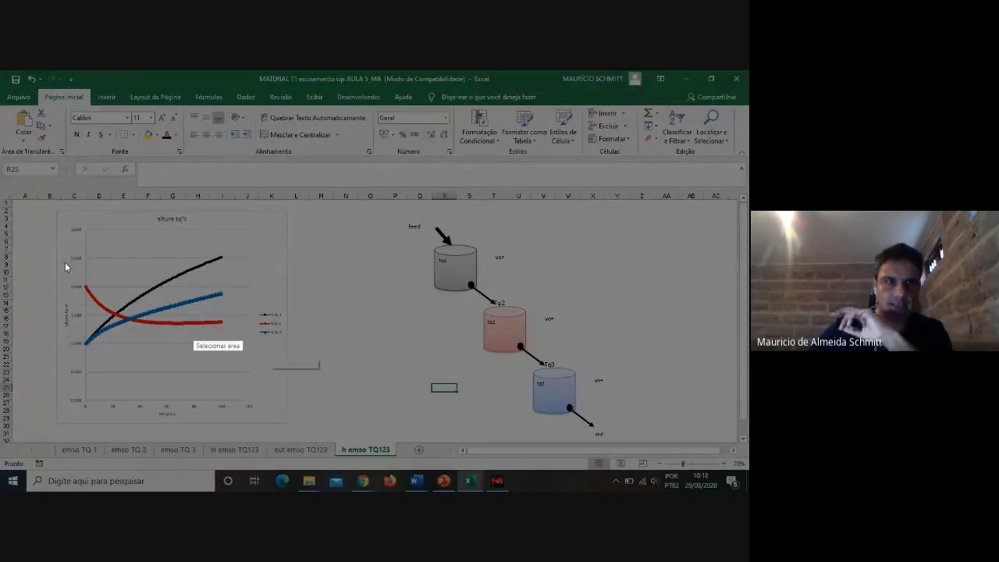
{"action": "left_click_drag", "start_coordinate": [47, 204], "coordinate": [295, 431]}
{"action": "key", "text": "ctrl+c"}
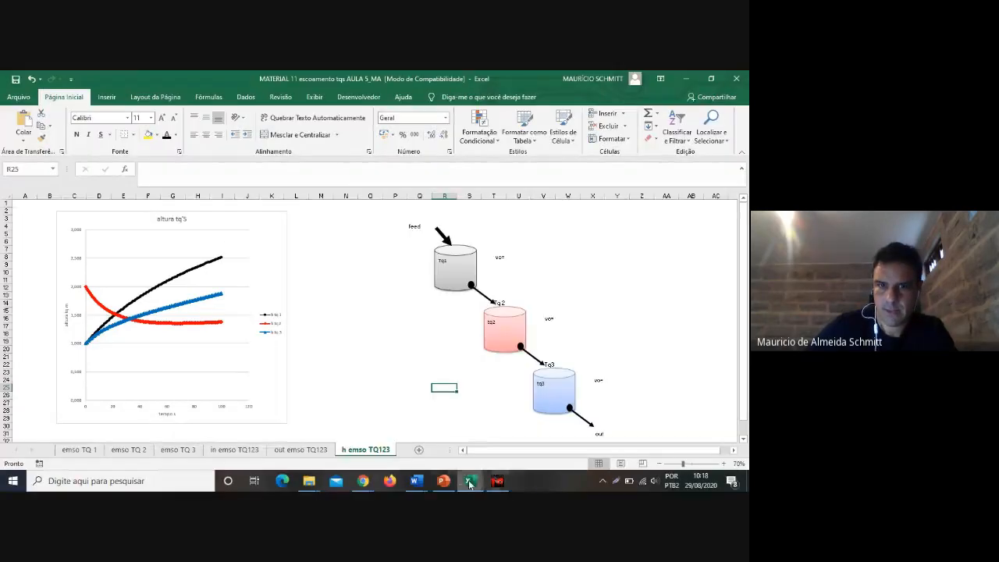
Step: Switch to PowerPoint and replace the chart on slide 18 with the copied height chart image, enlarged to fill the space below the title
{"action": "left_click", "coordinate": [443, 481]}
{"action": "left_click", "coordinate": [419, 350]}
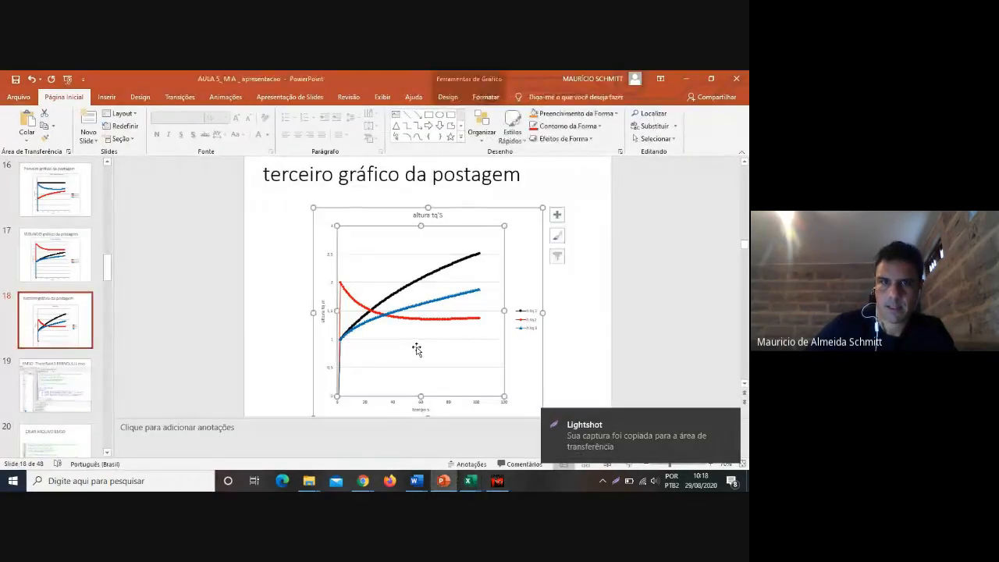
{"action": "scroll", "coordinate": [416, 349], "scroll_direction": "down", "scroll_amount": 1}
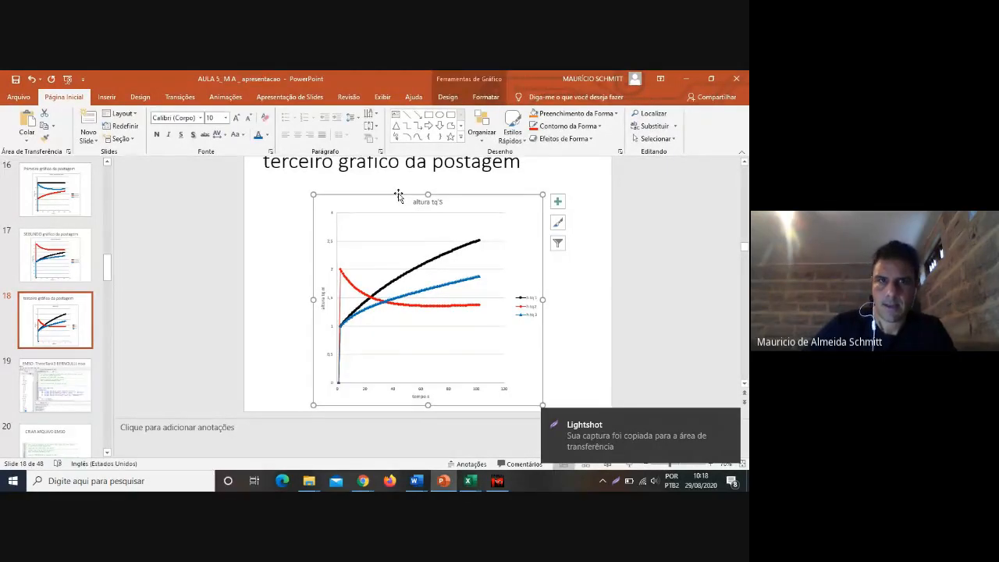
{"action": "key", "text": "Delete"}
{"action": "key", "text": "ctrl+v"}
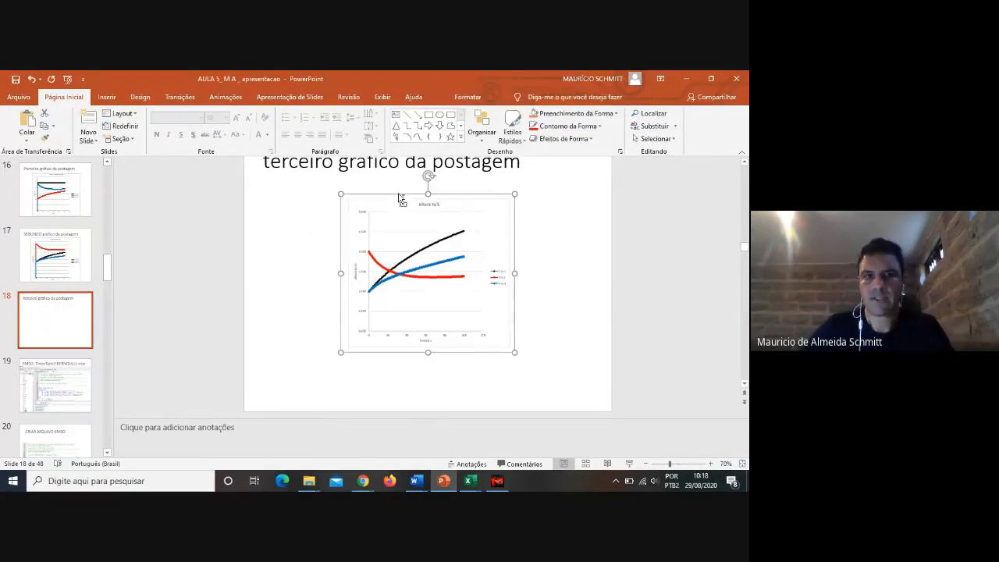
{"action": "left_click_drag", "start_coordinate": [415, 239], "coordinate": [387, 235]}
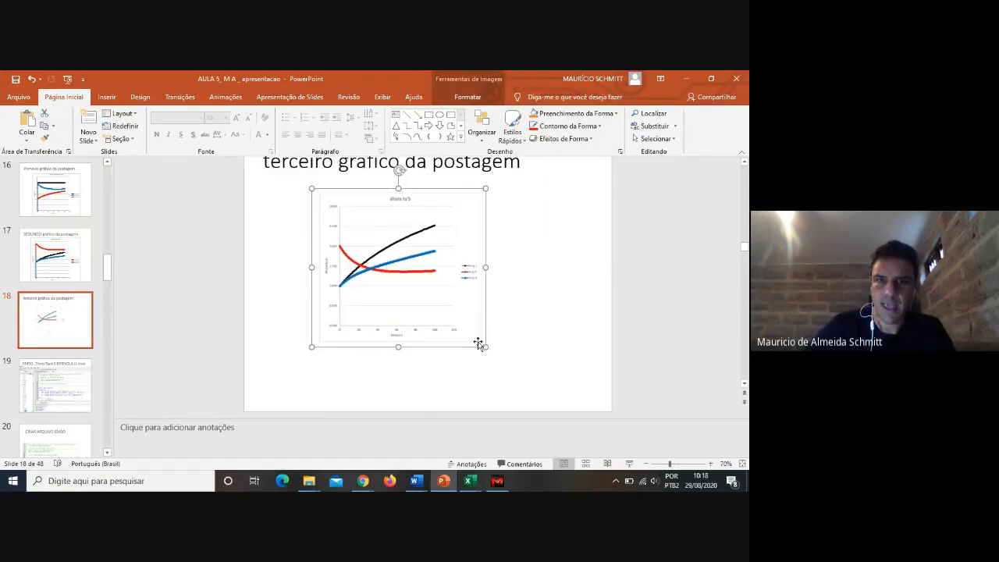
{"action": "left_click_drag", "start_coordinate": [486, 346], "coordinate": [558, 412]}
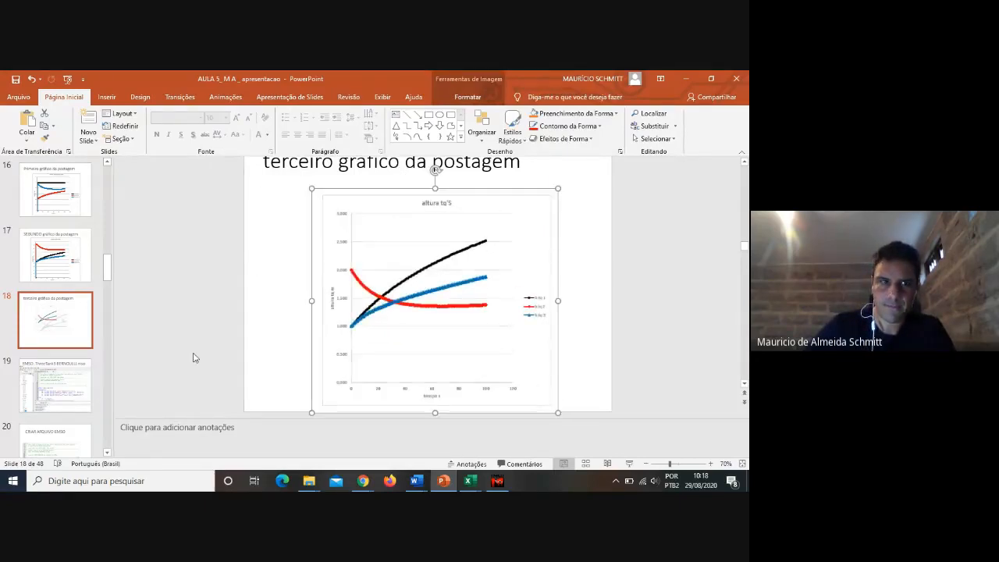
Step: Delete the old vazões saída TQ's chart from slide 17, SEGUNDO gráfico da postagem
{"action": "left_click", "coordinate": [79, 273]}
{"action": "left_click", "coordinate": [438, 319]}
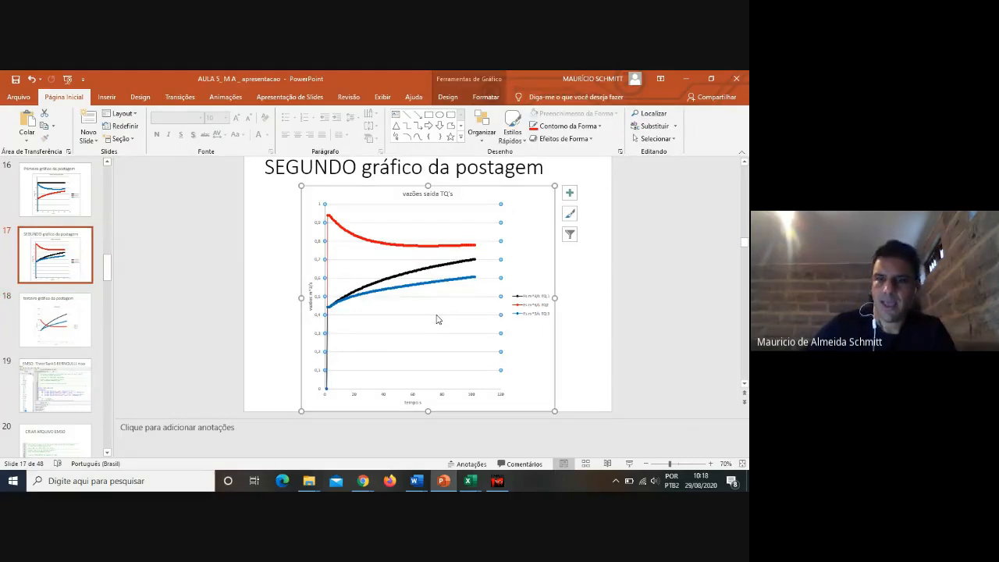
{"action": "key", "text": "Delete"}
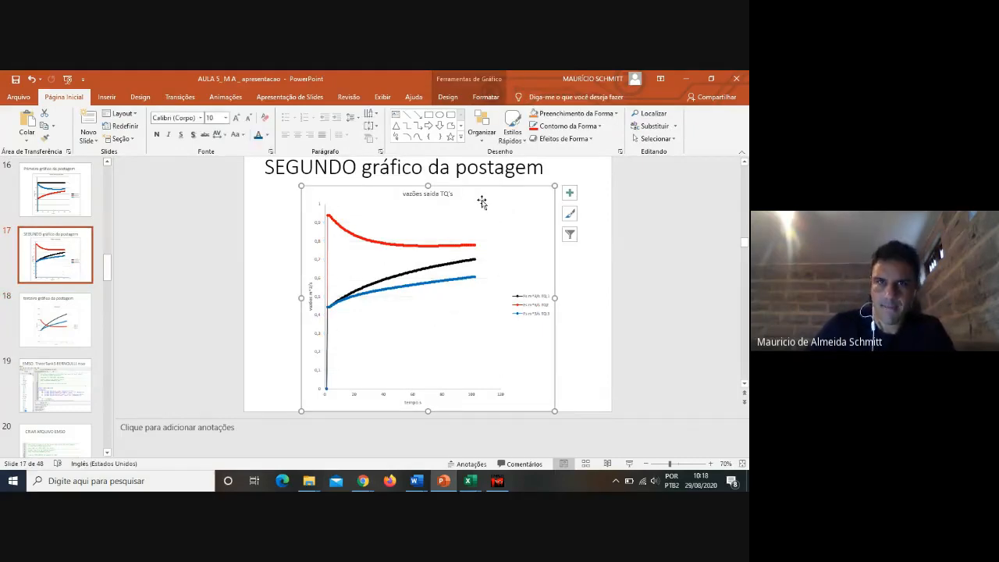
{"action": "key", "text": "Delete"}
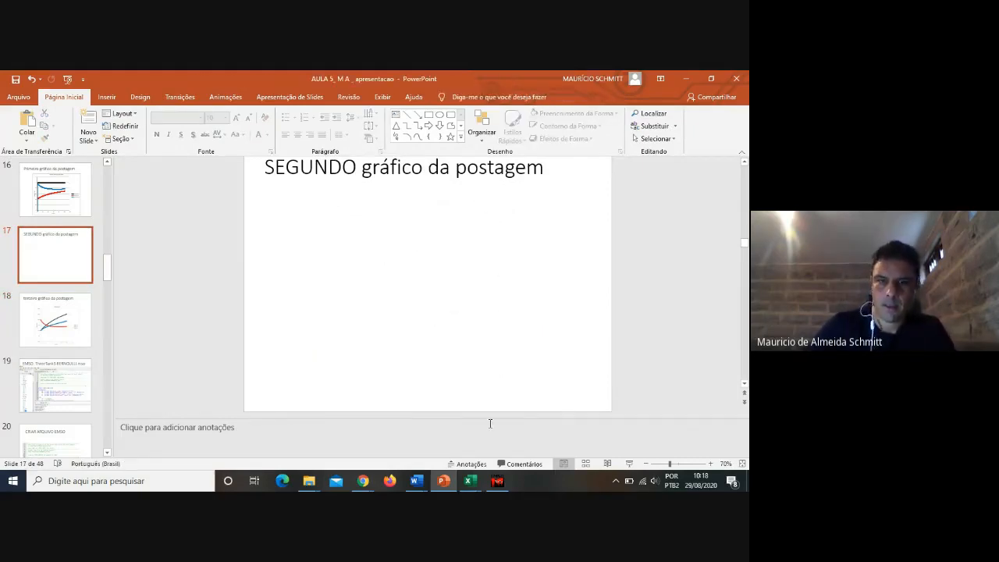
Step: Switch to the Excel workbook and copy a screenshot of the vazões saída TQ's chart on the out emso TQ123 sheet
{"action": "mouse_move", "coordinate": [471, 482]}
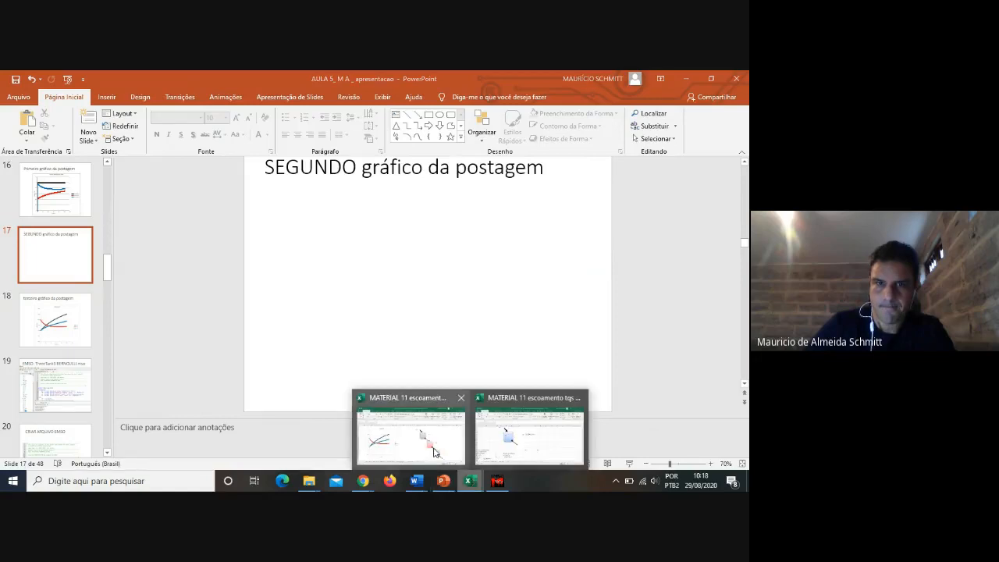
{"action": "left_click", "coordinate": [434, 452]}
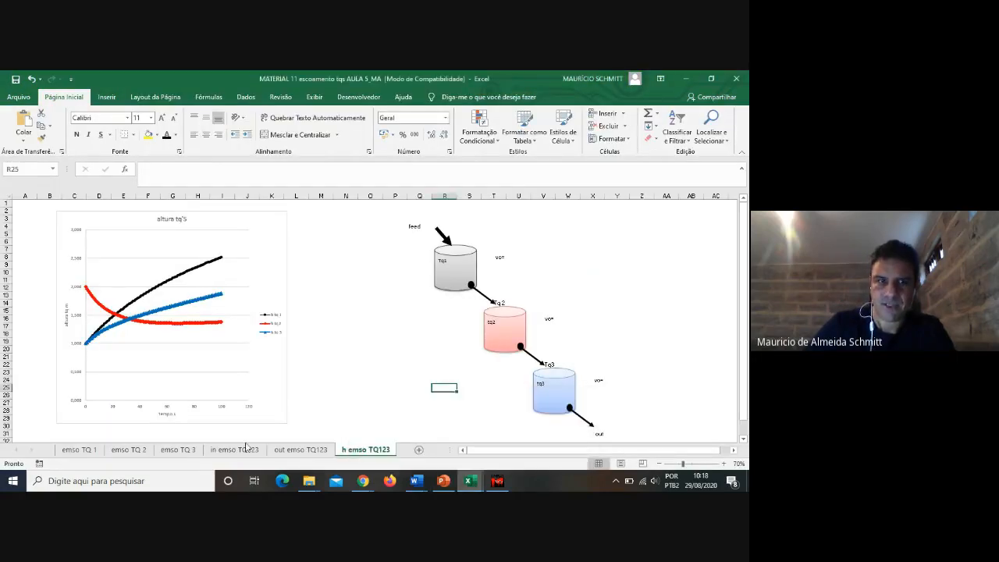
{"action": "left_click", "coordinate": [301, 451]}
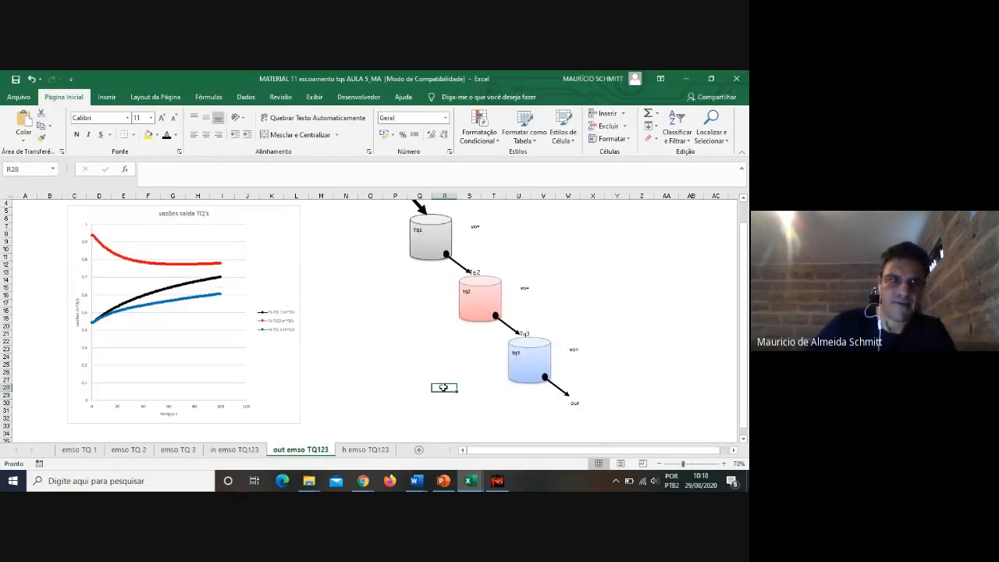
{"action": "key", "text": "super+shift+s"}
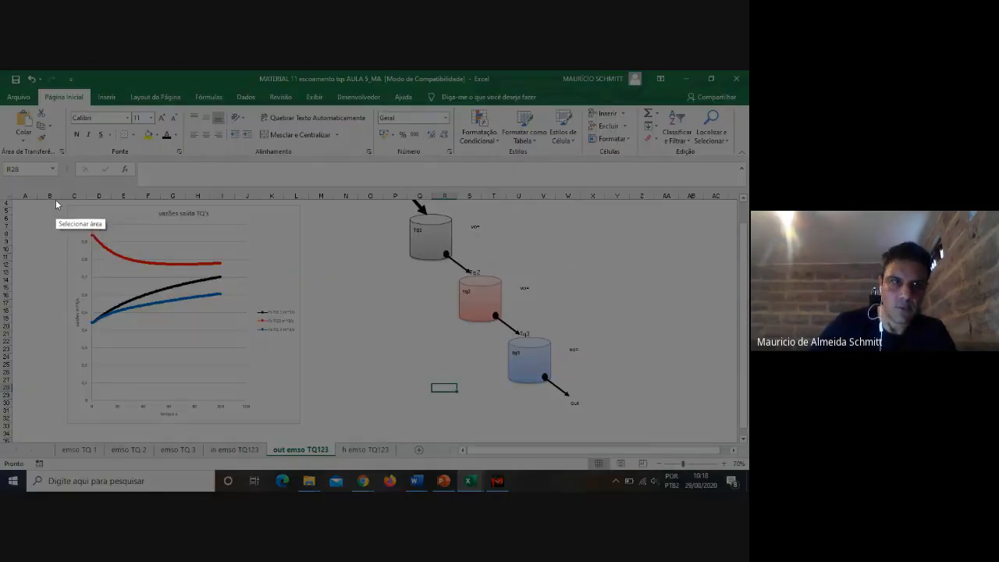
{"action": "mouse_move", "coordinate": [54, 200]}
{"action": "left_mouse_down"}
{"action": "mouse_move", "coordinate": [331, 429]}
{"action": "mouse_move", "coordinate": [310, 429]}
{"action": "left_mouse_up"}
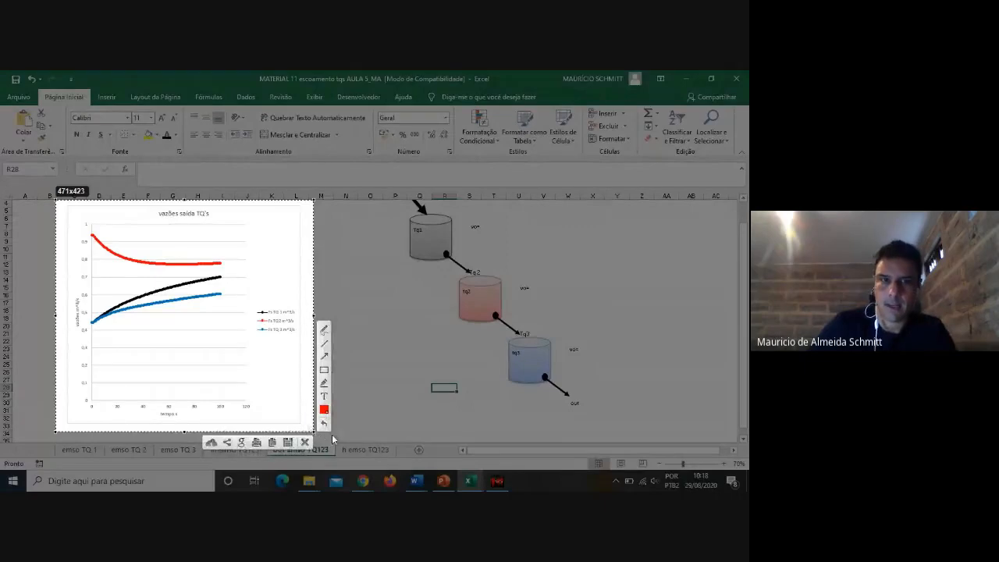
{"action": "key", "text": "ctrl+c"}
Step: Return to PowerPoint, paste the outlet flow chart image onto slide 17 and enlarge it below the title
{"action": "mouse_move", "coordinate": [472, 484]}
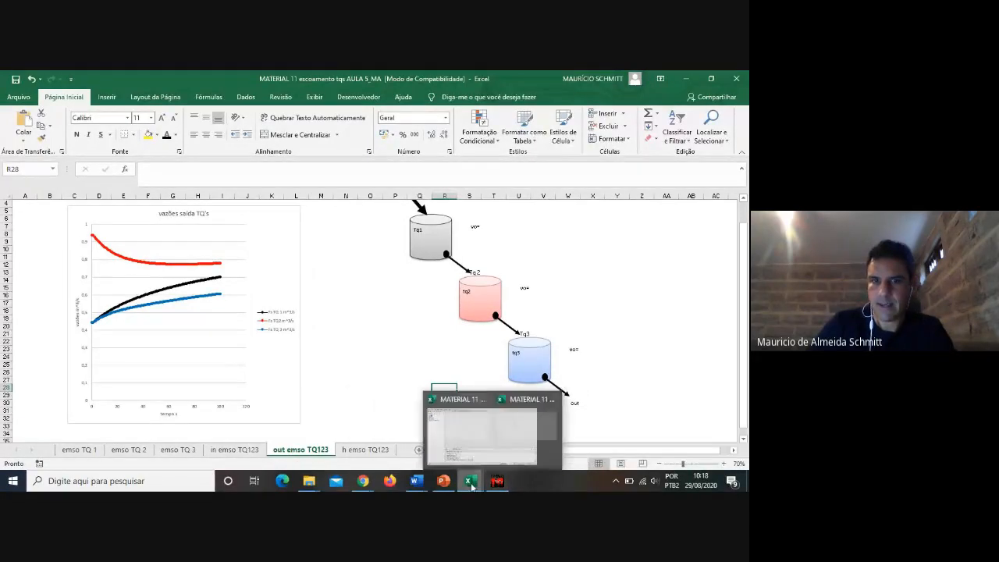
{"action": "left_click", "coordinate": [445, 425]}
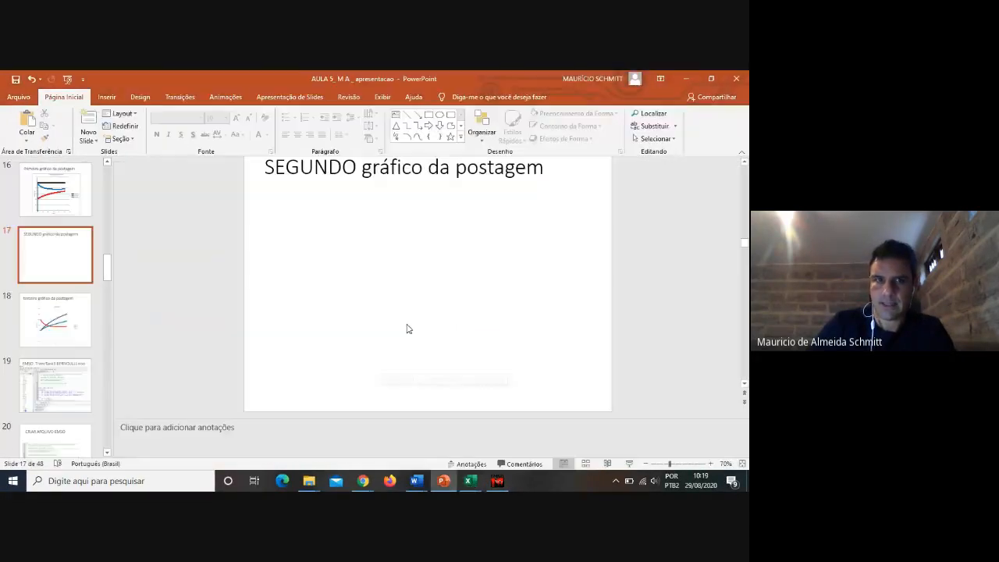
{"action": "key", "text": "ctrl+v"}
{"action": "left_click_drag", "start_coordinate": [433, 281], "coordinate": [400, 271]}
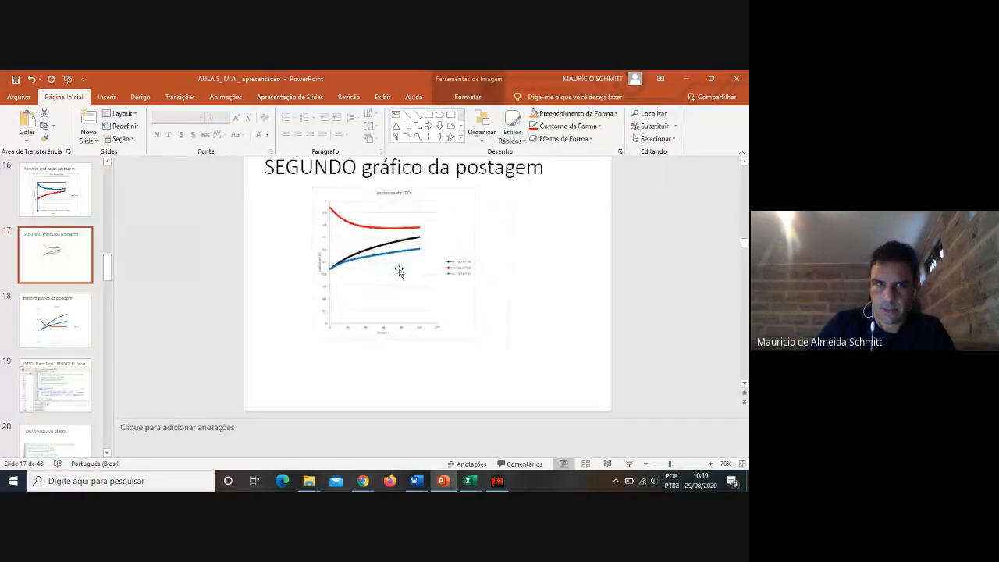
{"action": "left_click_drag", "start_coordinate": [484, 344], "coordinate": [555, 397]}
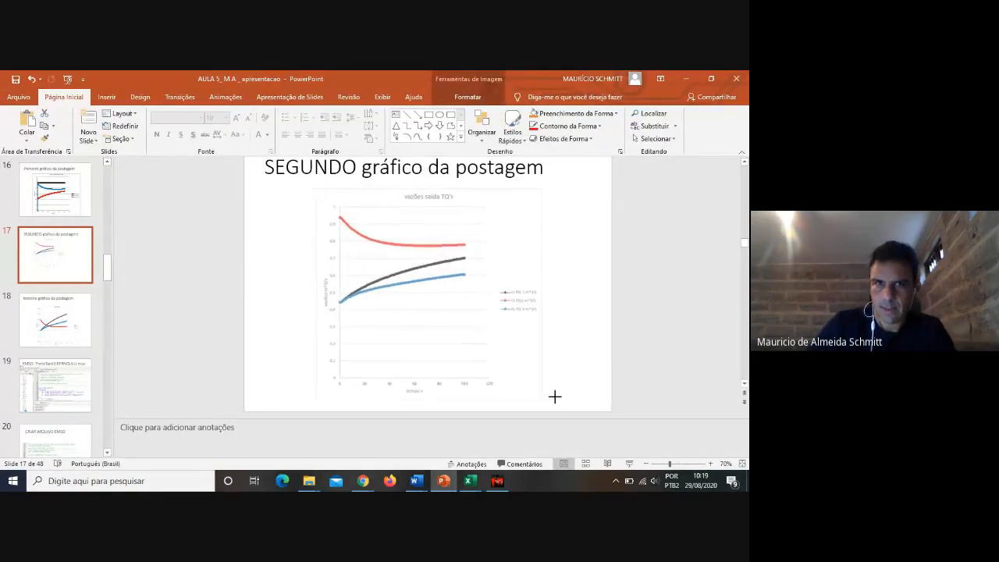
Step: Delete the old vazões alimentação TQ's chart from slide 16, Primeiro gráfico da postagem
{"action": "left_click", "coordinate": [87, 186]}
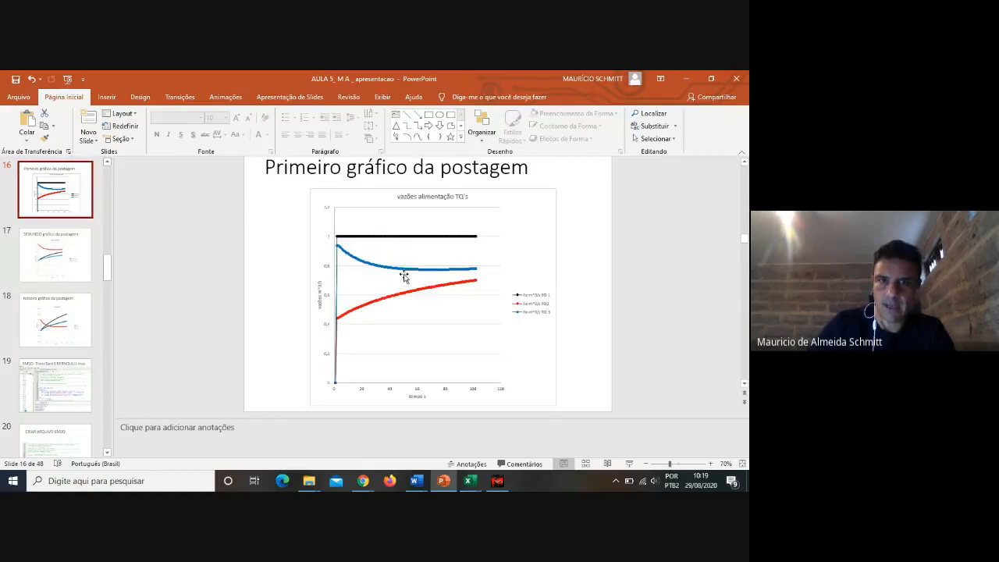
{"action": "left_click", "coordinate": [405, 274]}
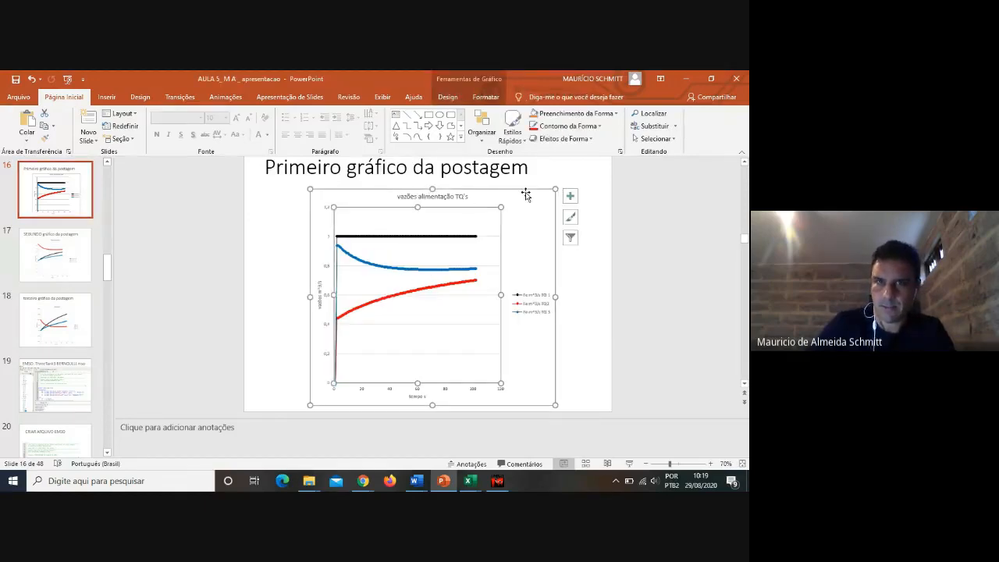
{"action": "key", "text": "Delete"}
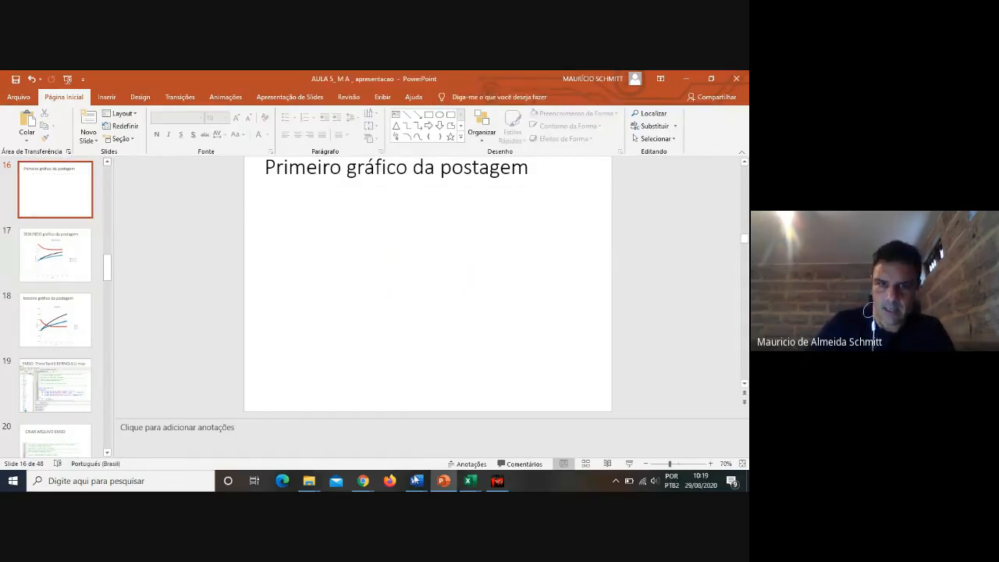
Step: Switch to the Excel workbook and copy a screenshot of the vazões alimentação TQ's chart on the in emso TQ123 sheet
{"action": "left_click", "coordinate": [468, 482]}
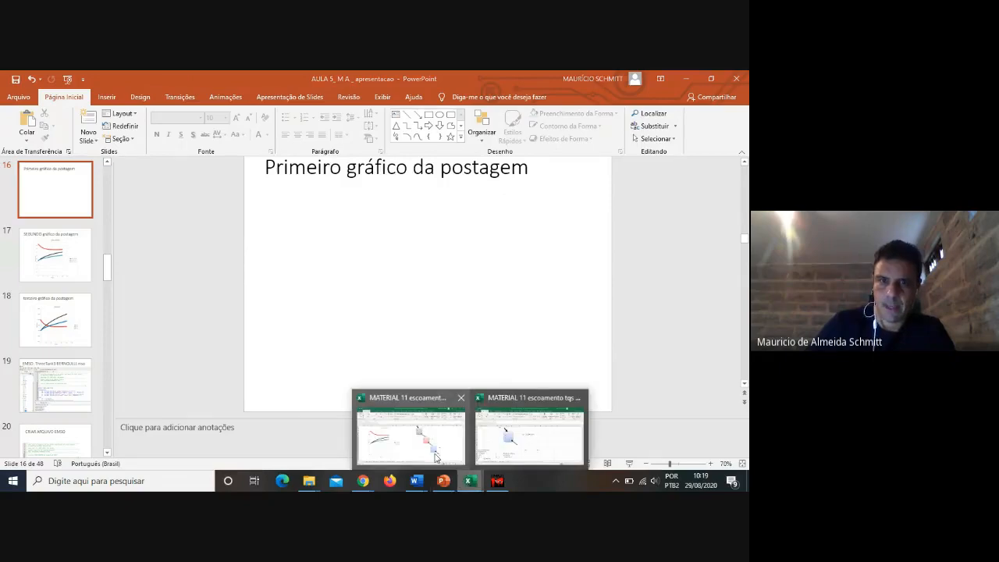
{"action": "left_click", "coordinate": [436, 456]}
{"action": "left_click", "coordinate": [235, 451]}
{"action": "left_click", "coordinate": [668, 372]}
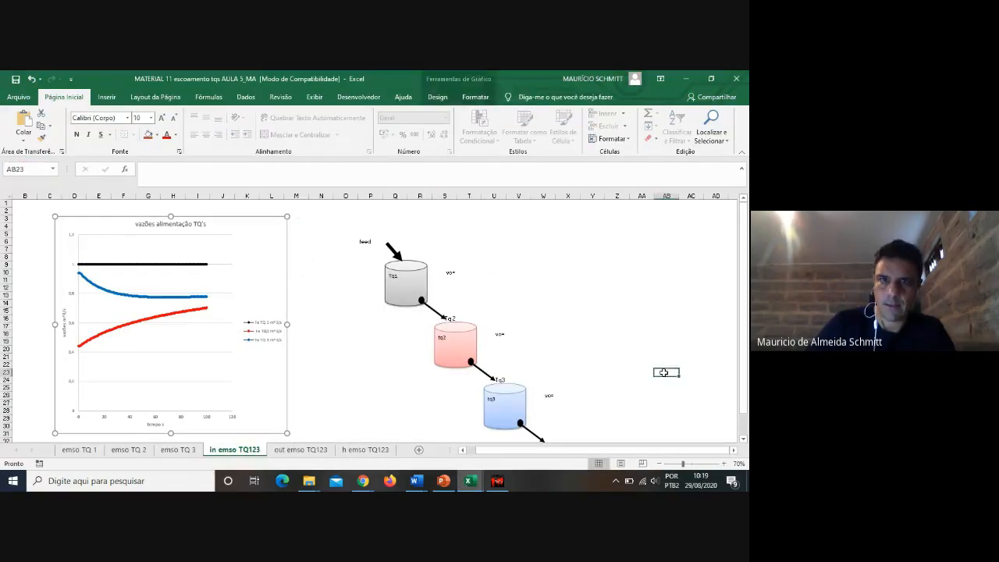
{"action": "key", "text": "super+shift+s"}
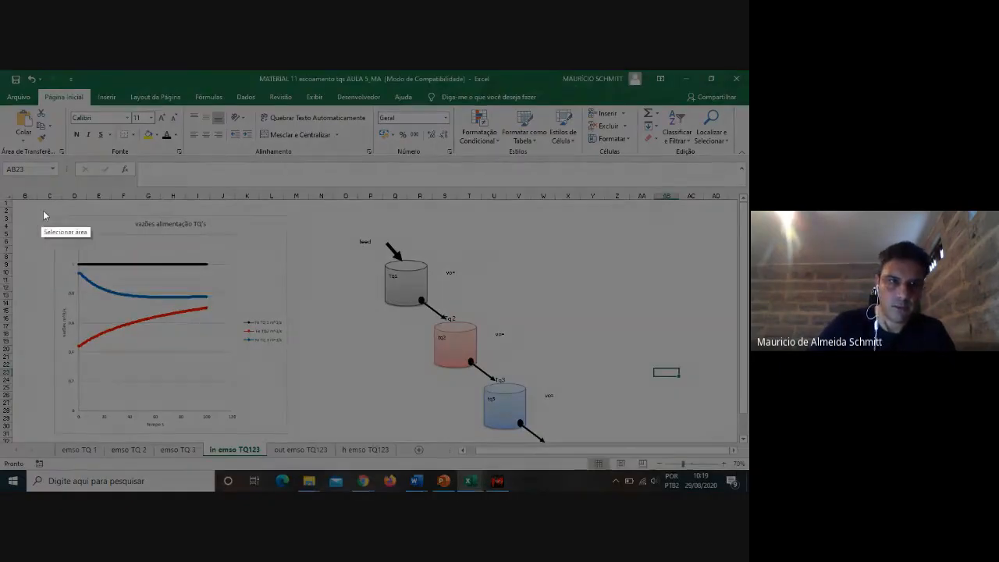
{"action": "mouse_move", "coordinate": [43, 207]}
{"action": "left_mouse_down"}
{"action": "mouse_move", "coordinate": [204, 406]}
{"action": "mouse_move", "coordinate": [300, 440]}
{"action": "left_mouse_up"}
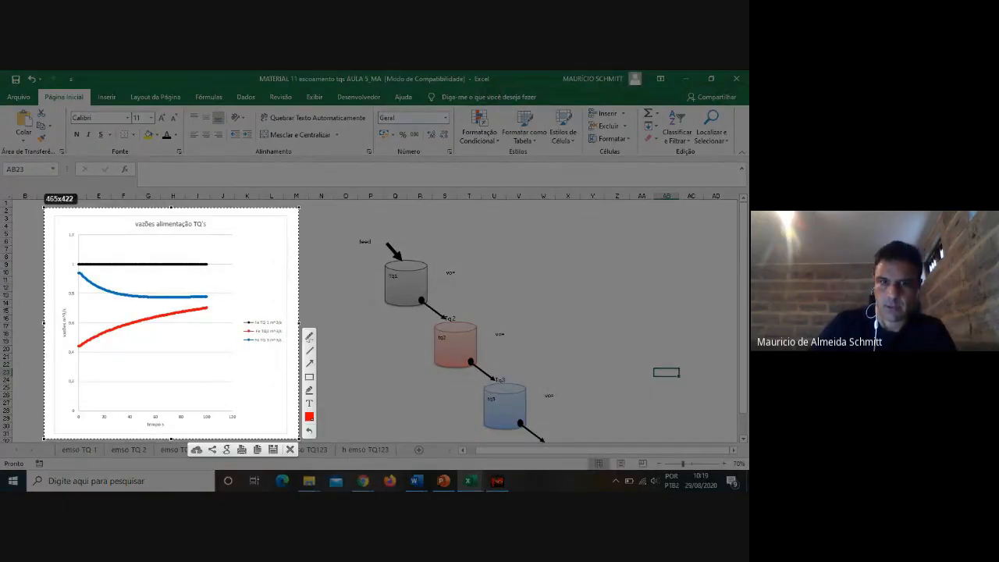
{"action": "key", "text": "ctrl+c"}
Step: Return to PowerPoint, paste the feed flow chart image onto slide 16, then enlarge and centre it below the title
{"action": "left_click", "coordinate": [444, 481]}
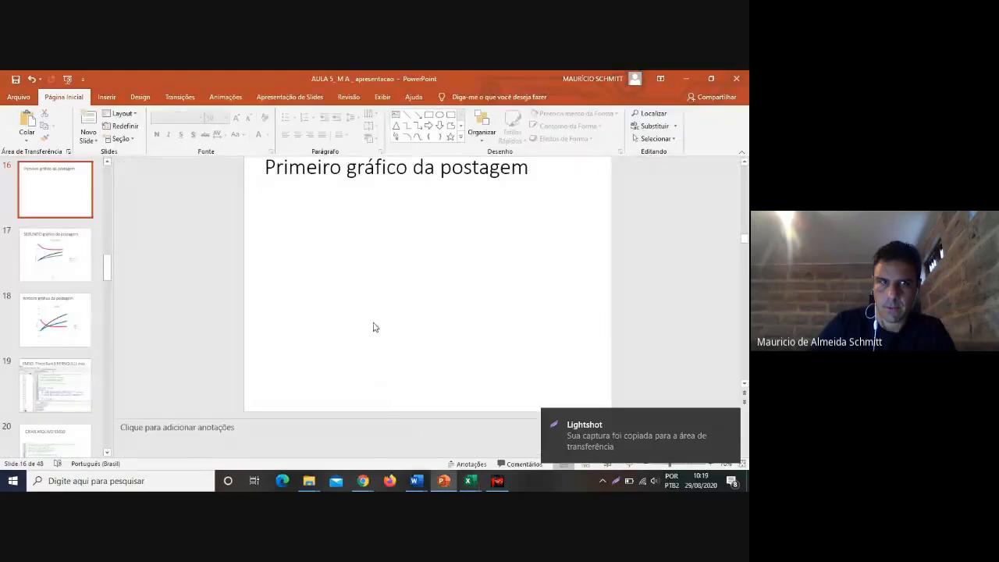
{"action": "key", "text": "ctrl+v"}
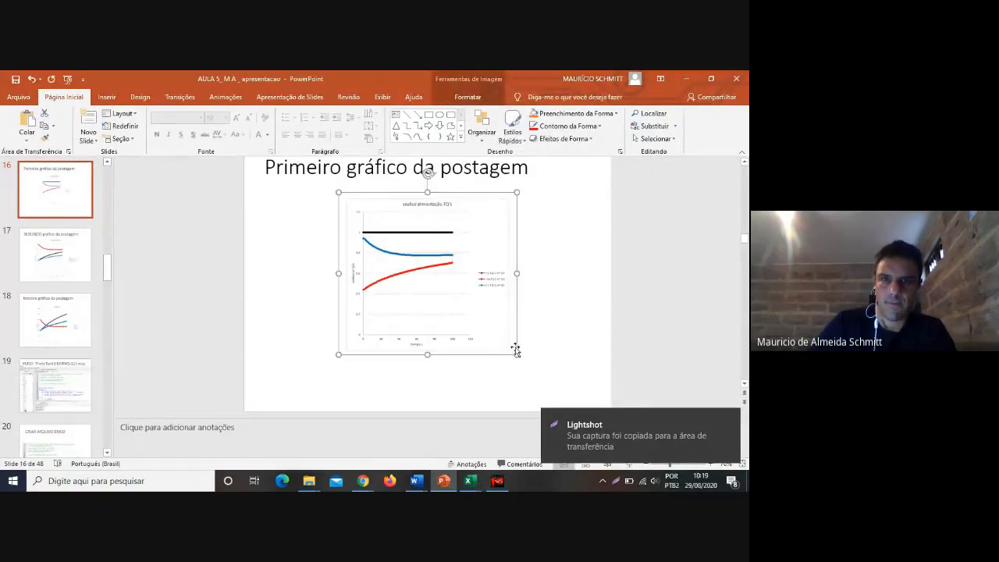
{"action": "mouse_move", "coordinate": [522, 357]}
{"action": "left_mouse_down"}
{"action": "mouse_move", "coordinate": [558, 390]}
{"action": "mouse_move", "coordinate": [507, 346]}
{"action": "left_mouse_up"}
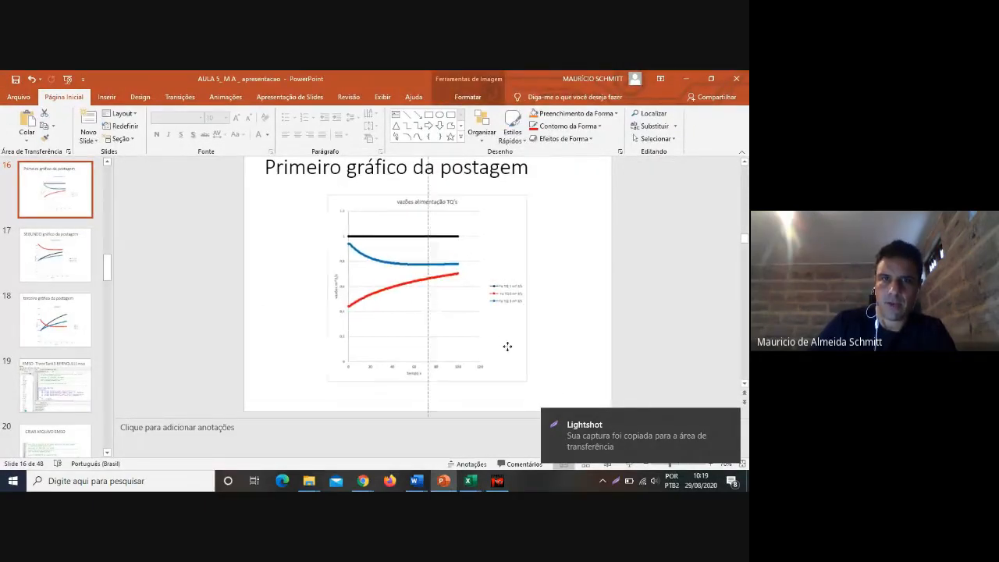
Step: Insert a new slide with the Blank layout directly after the clock picture on slide 15
{"action": "scroll", "coordinate": [81, 257], "scroll_direction": "up", "scroll_amount": 1}
{"action": "left_click", "coordinate": [80, 255]}
{"action": "scroll", "coordinate": [79, 258], "scroll_direction": "up", "scroll_amount": 3}
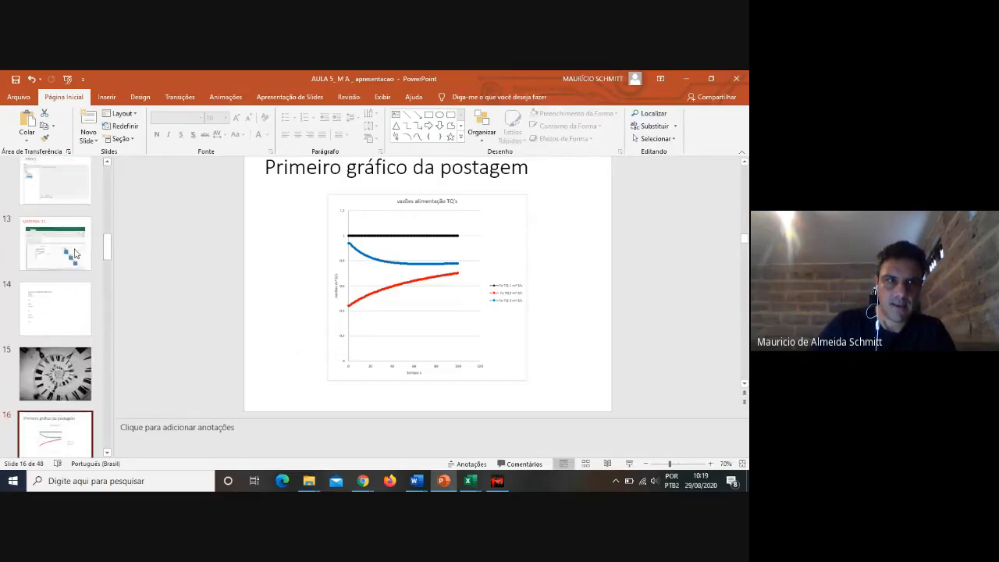
{"action": "scroll", "coordinate": [76, 252], "scroll_direction": "down", "scroll_amount": 2}
{"action": "scroll", "coordinate": [76, 252], "scroll_direction": "down", "scroll_amount": 1}
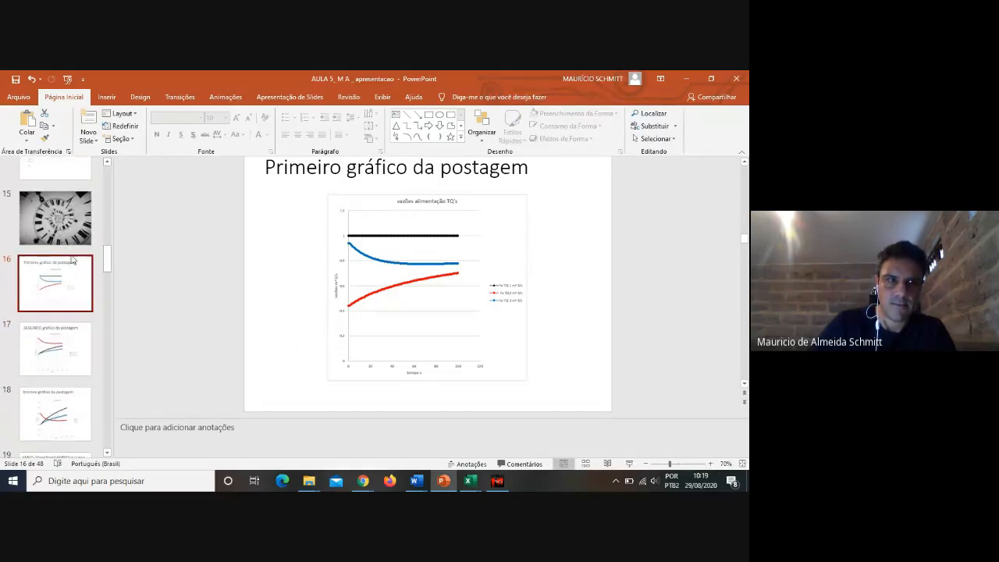
{"action": "left_click", "coordinate": [76, 252]}
{"action": "left_click", "coordinate": [91, 140]}
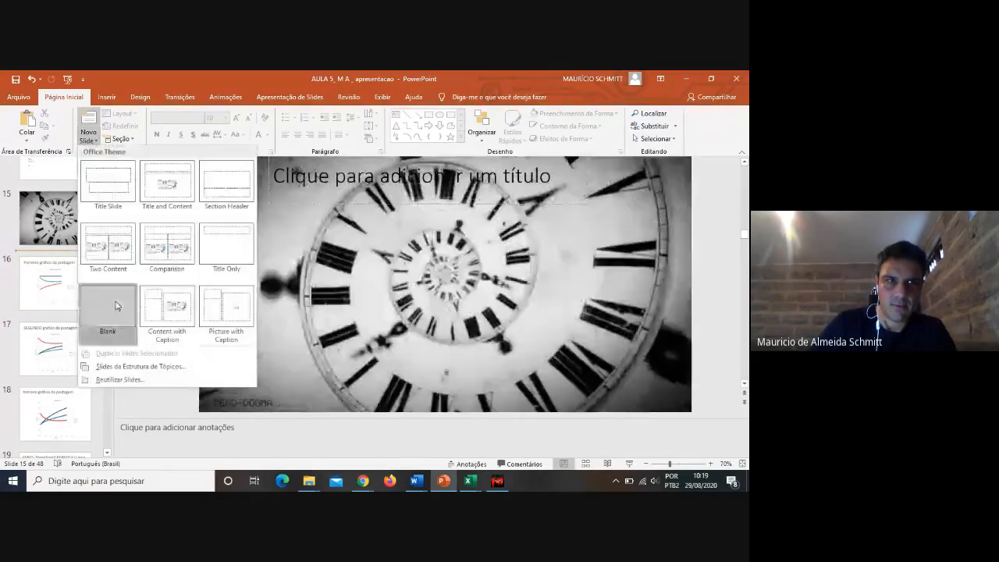
{"action": "left_click", "coordinate": [107, 312]}
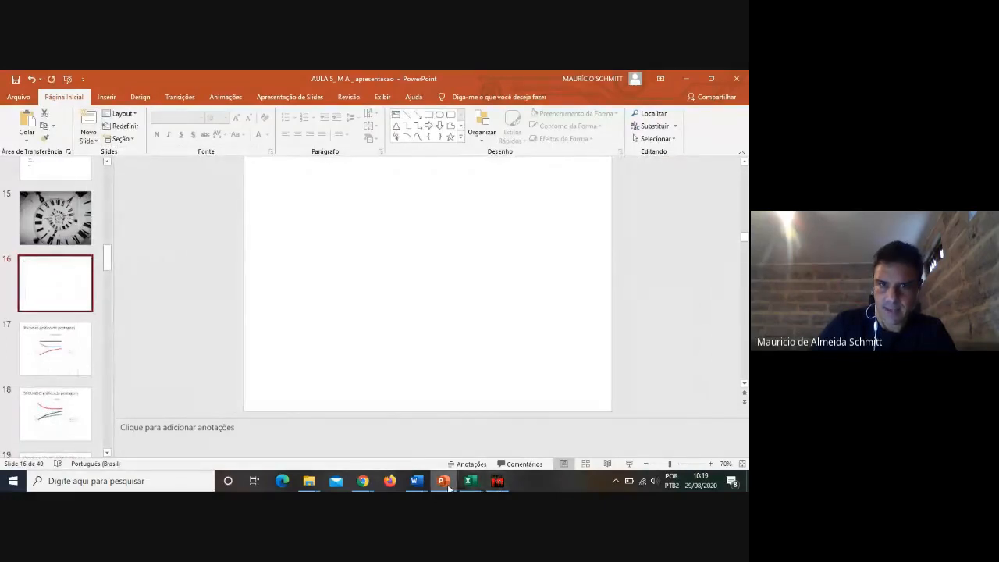
Step: Switch to the Excel workbook and copy a screenshot of the three-tank diagram on the in emso TQ123 sheet
{"action": "mouse_move", "coordinate": [477, 485]}
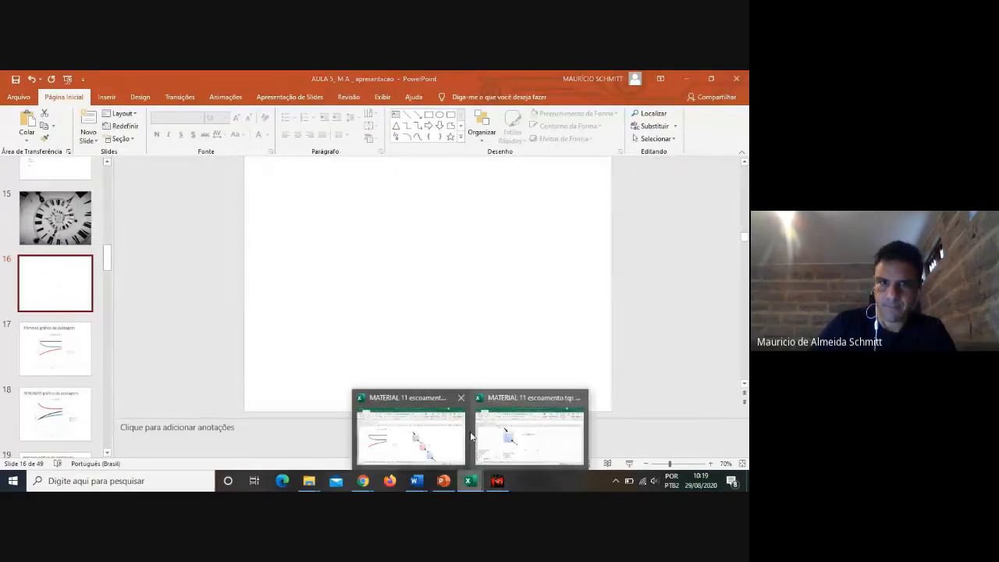
{"action": "left_click", "coordinate": [426, 446]}
{"action": "key", "text": "super+shift+s"}
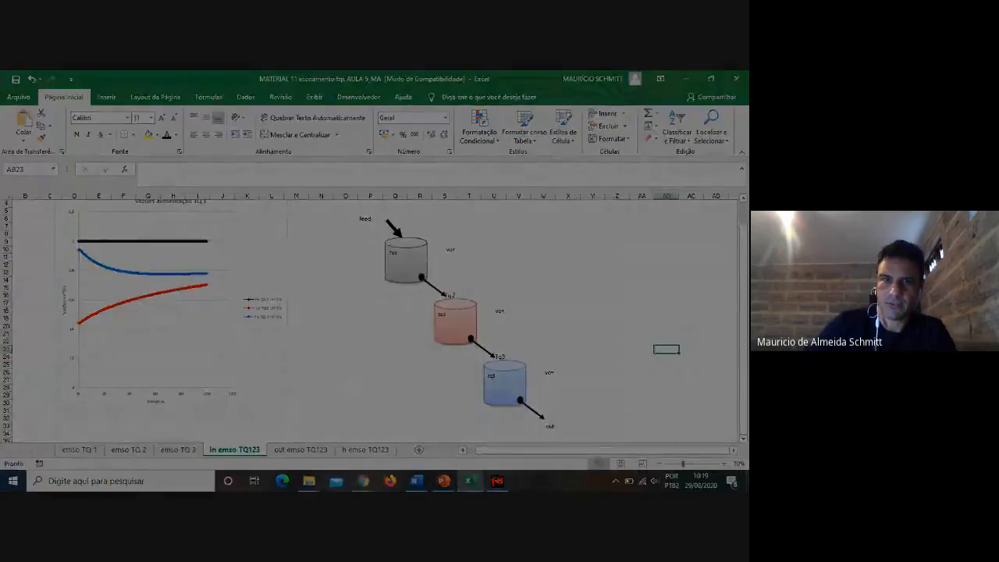
{"action": "left_click_drag", "start_coordinate": [344, 209], "coordinate": [596, 435]}
{"action": "key", "text": "ctrl+c"}
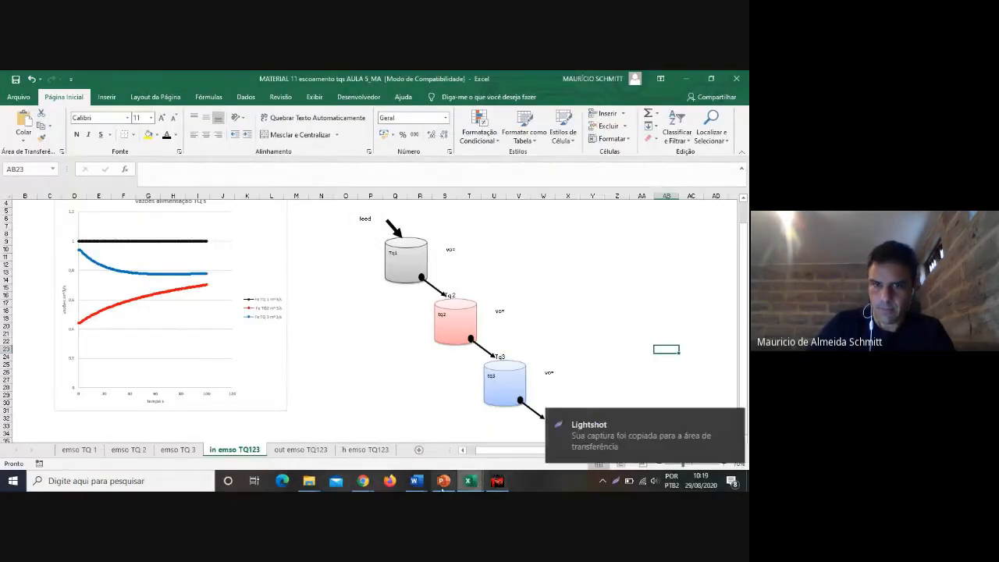
Step: Paste the tank diagram onto the blank slide 16 in PowerPoint, enlarge and centre it, and save the presentation
{"action": "left_click", "coordinate": [442, 481]}
{"action": "key", "text": "ctrl+v"}
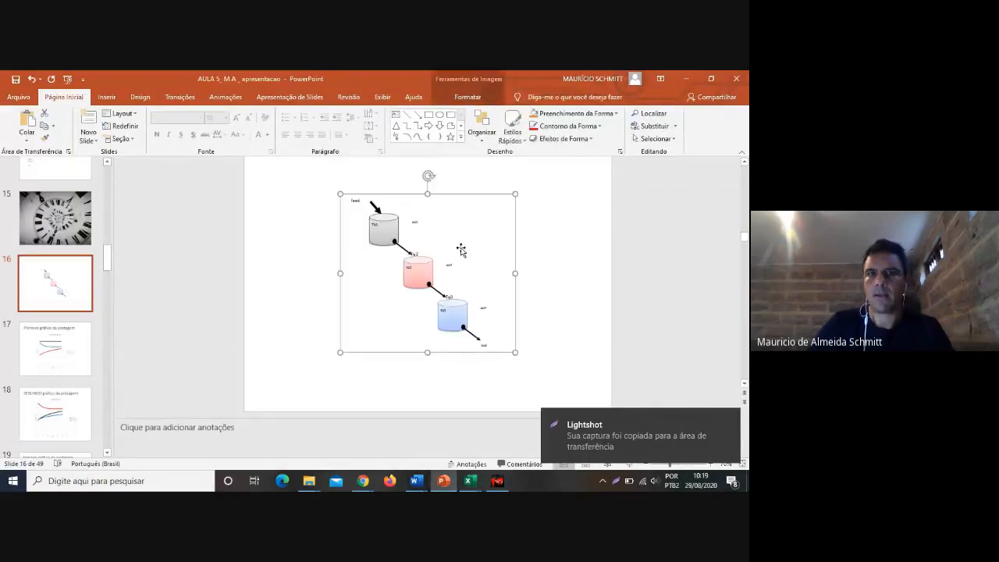
{"action": "left_click_drag", "start_coordinate": [458, 245], "coordinate": [403, 231]}
{"action": "left_click_drag", "start_coordinate": [455, 330], "coordinate": [525, 359]}
{"action": "left_click_drag", "start_coordinate": [431, 309], "coordinate": [472, 310]}
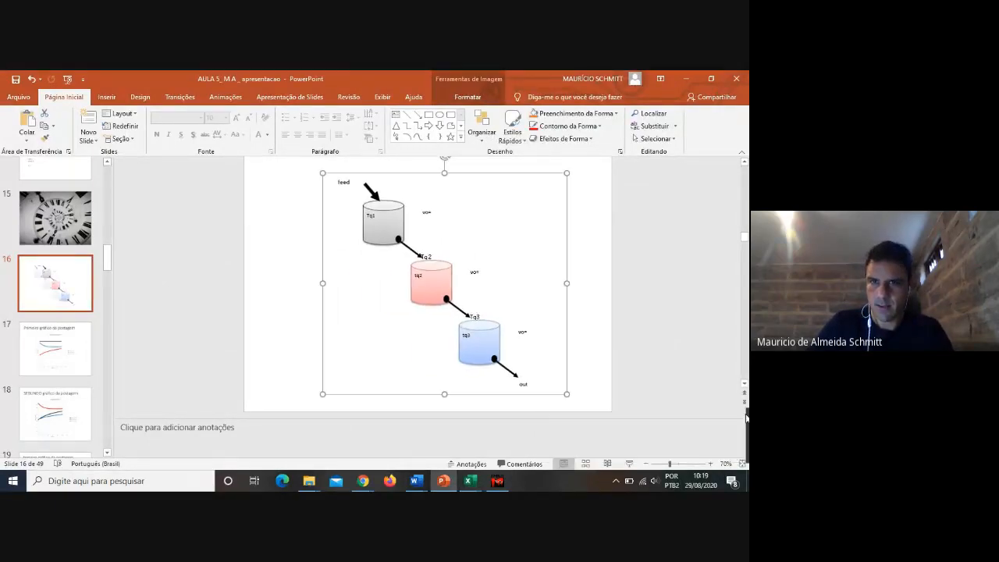
{"action": "left_click", "coordinate": [15, 80]}
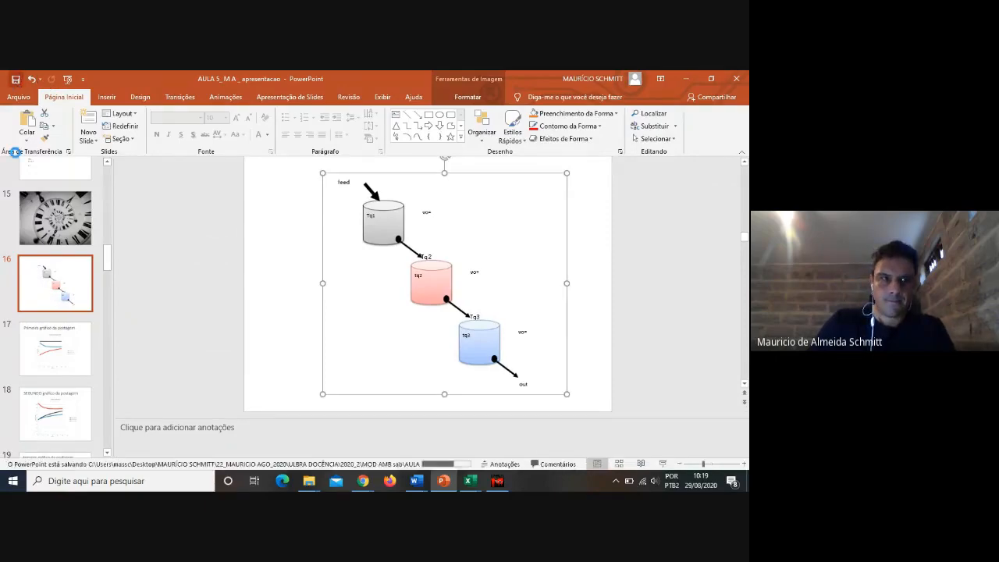